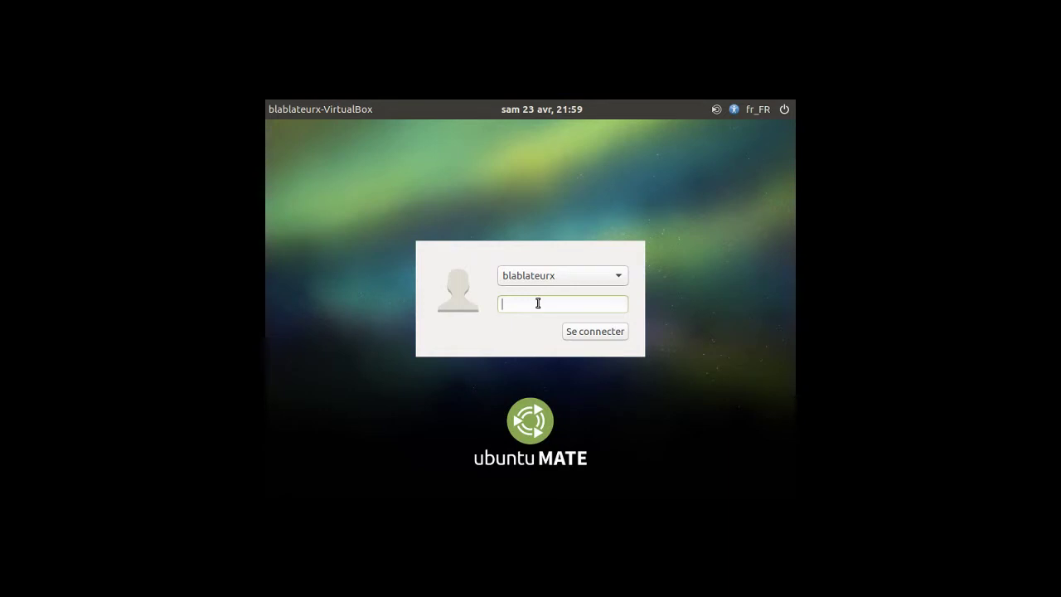
Step: Log in to the desktop session by entering the account password
text(••••••••••)
key(Return)
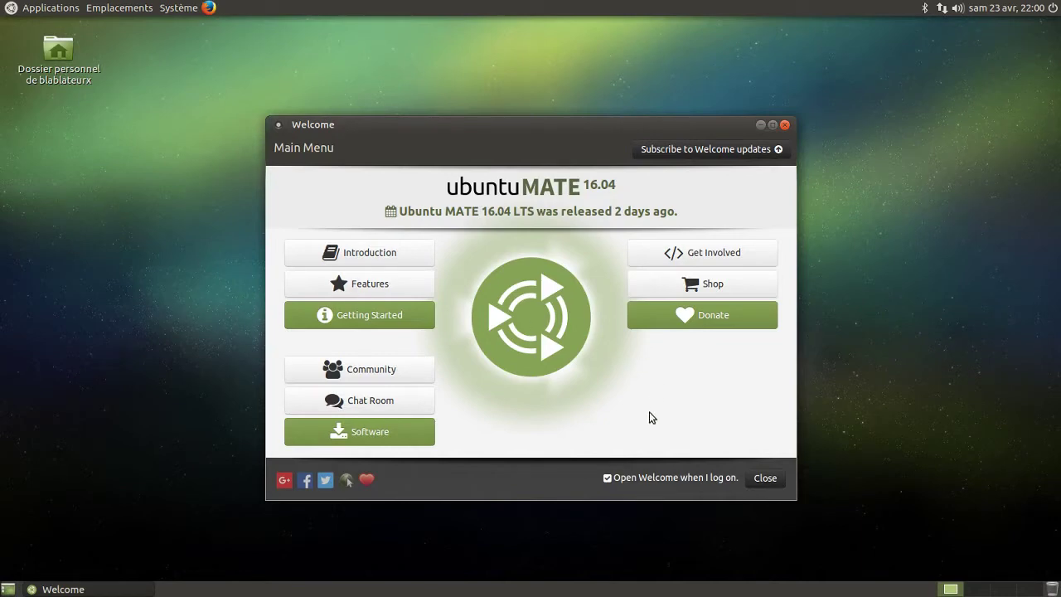
Step: Read through the Introduction page of the Welcome application, including its MATE Desktop and Open Source sections, and return to the main menu
click(348, 256)
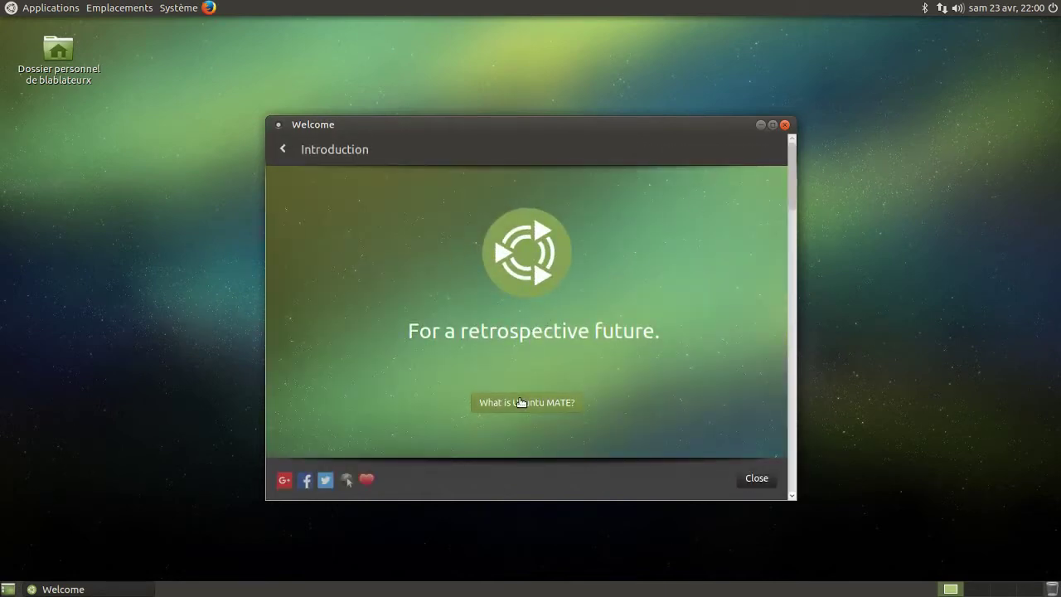
scroll(519, 397, down, 2)
scroll(520, 404, down, 5)
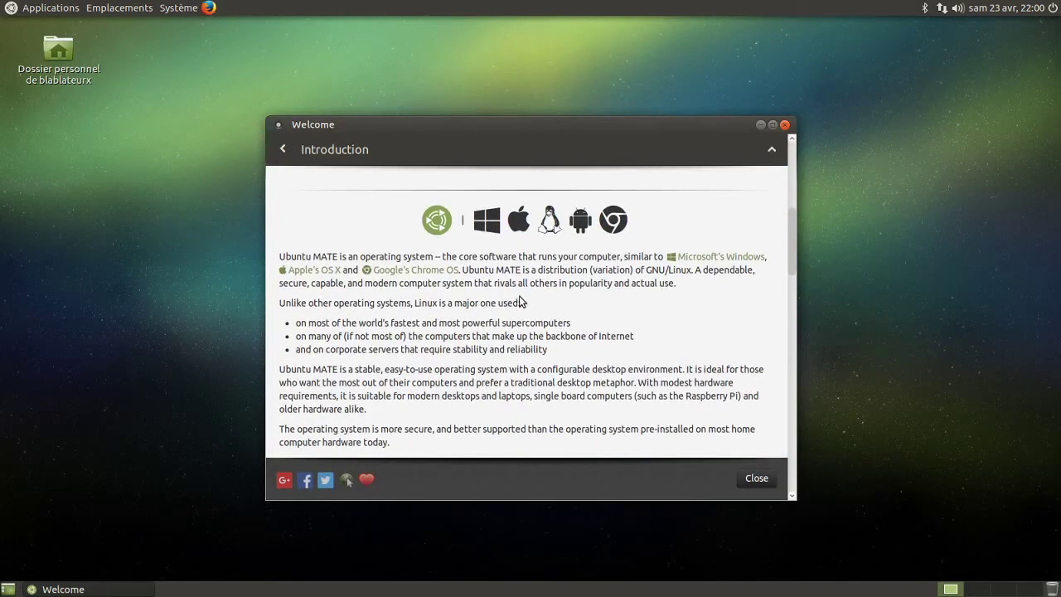
scroll(521, 301, down, 10)
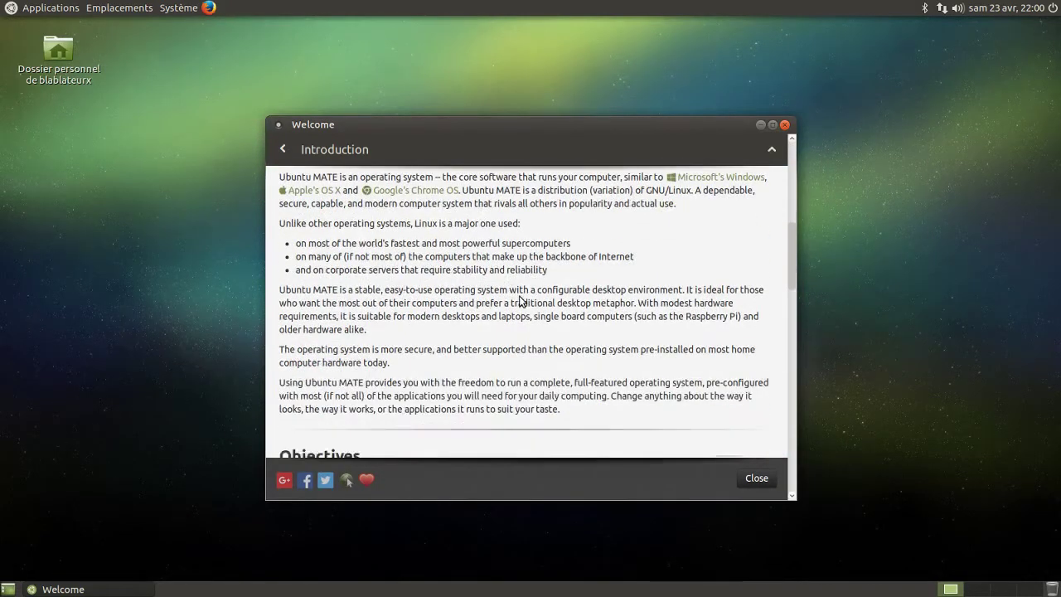
scroll(521, 301, down, 12)
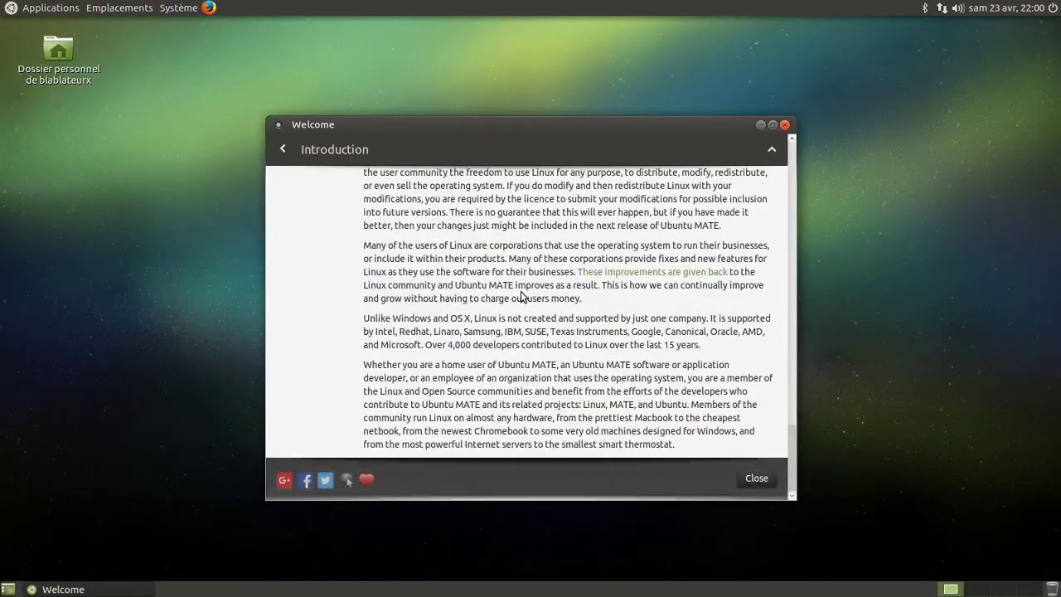
scroll(520, 297, up, 8)
scroll(528, 283, up, 2)
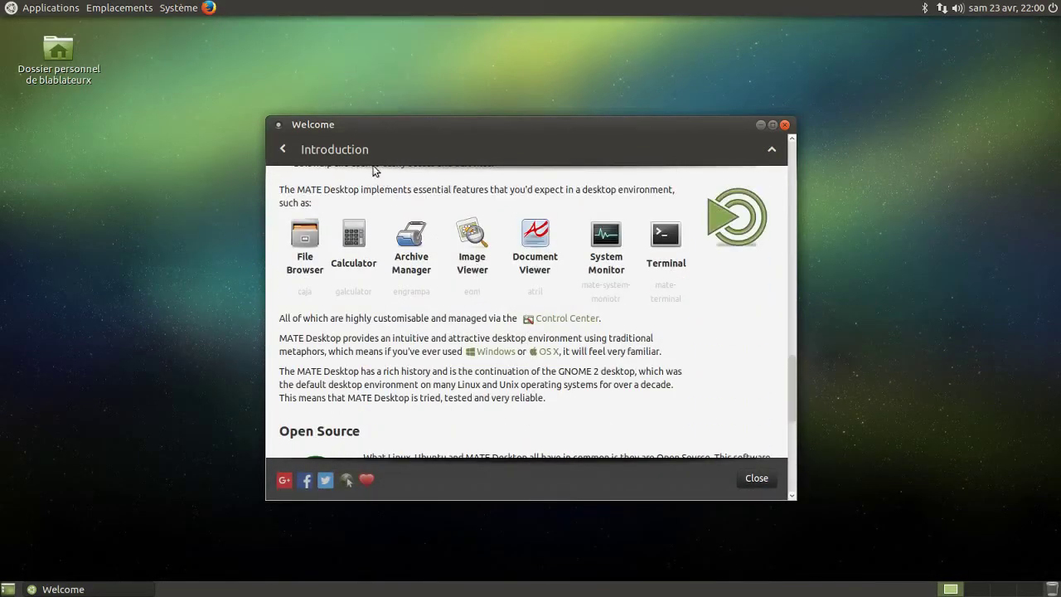
click(282, 149)
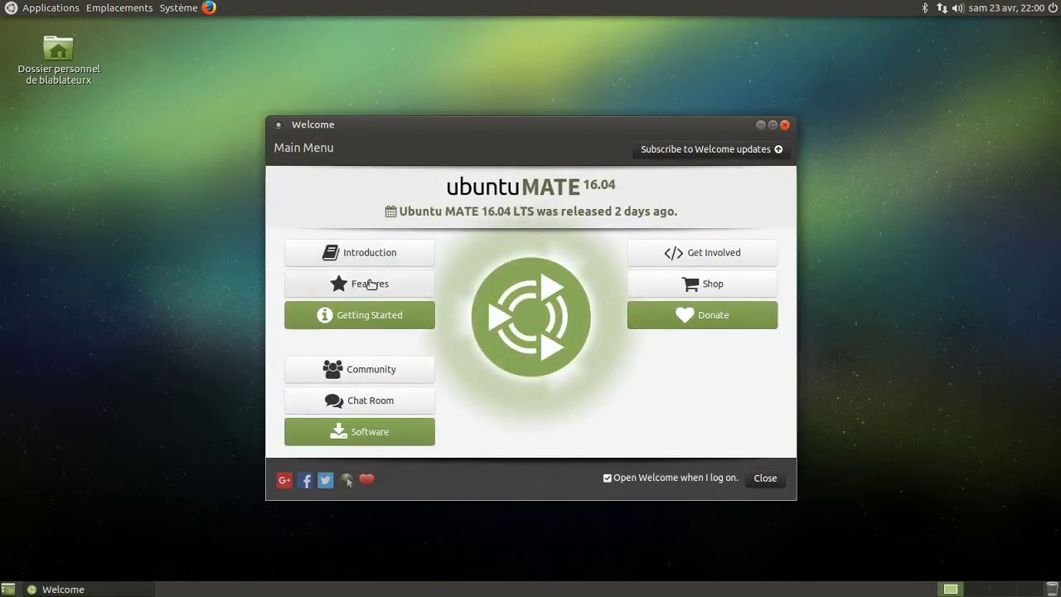
Step: Read the Features page from its opening section to Powerful Applications, and return to the main menu
click(377, 282)
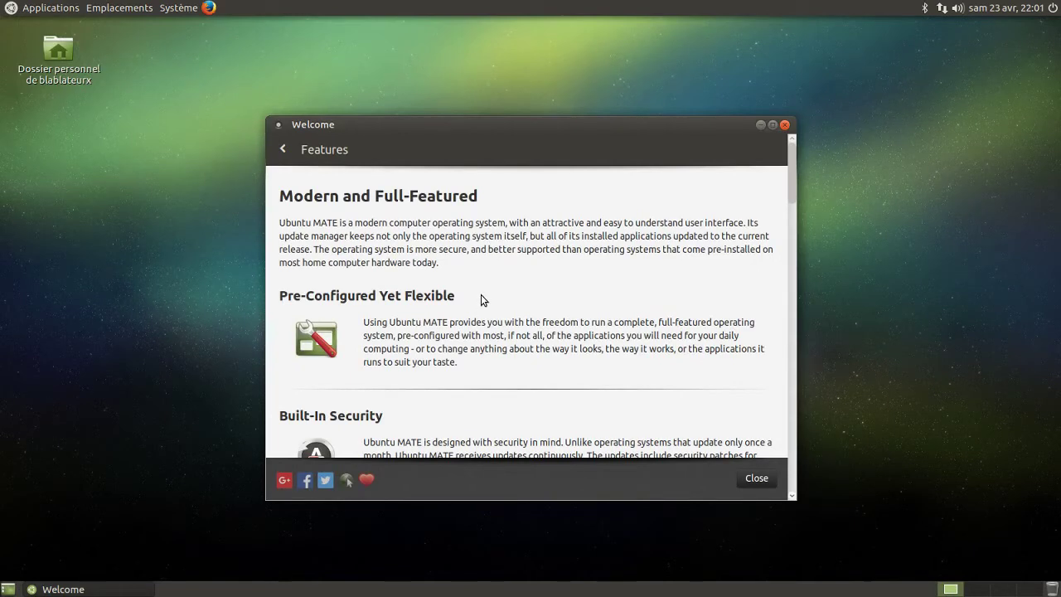
scroll(483, 300, down, 2)
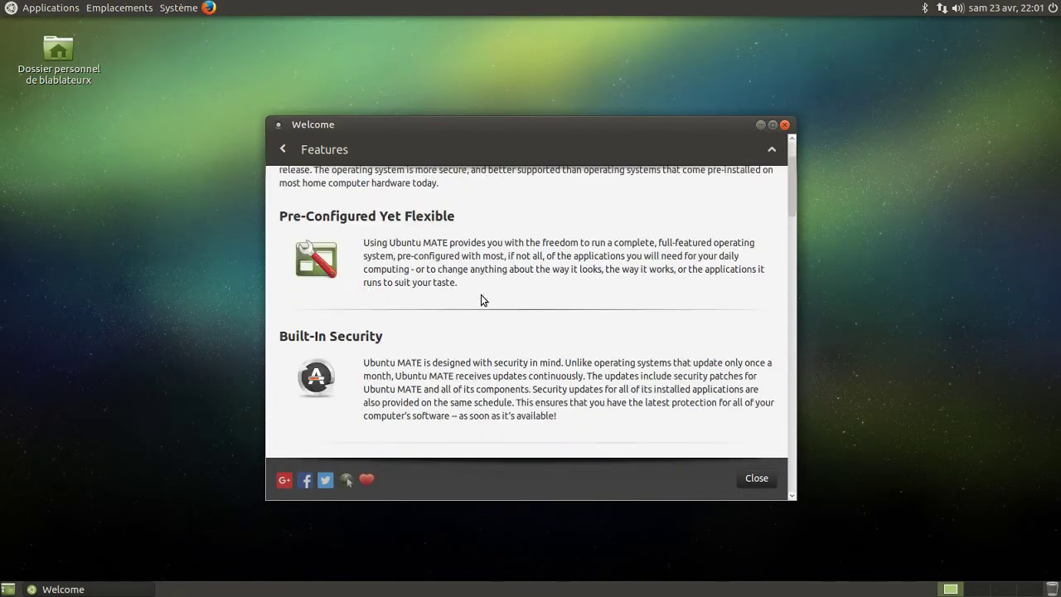
scroll(483, 300, down, 3)
scroll(483, 299, up, 2)
scroll(480, 299, down, 4)
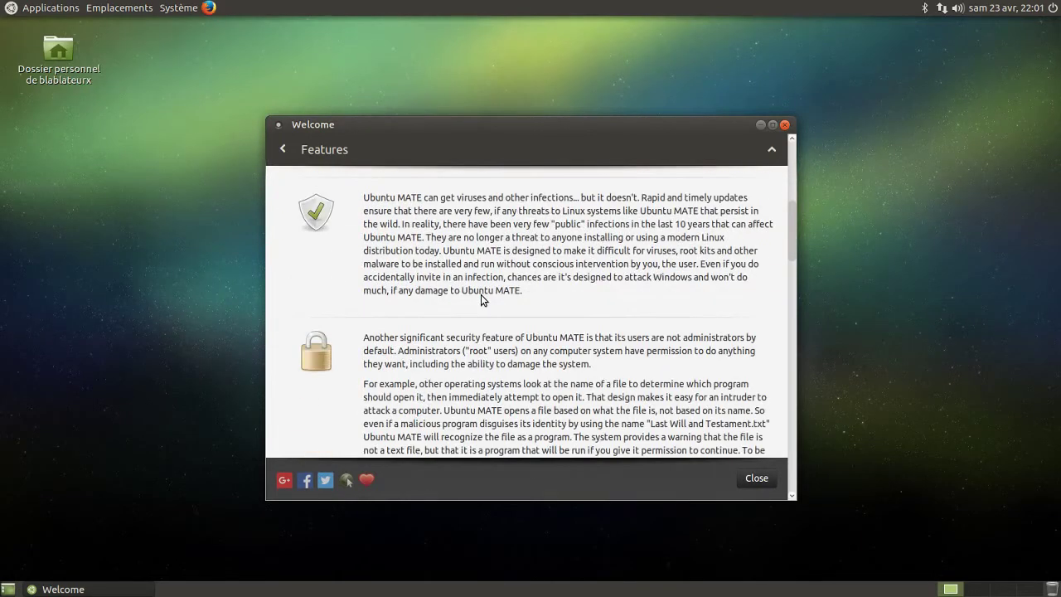
scroll(481, 296, down, 5)
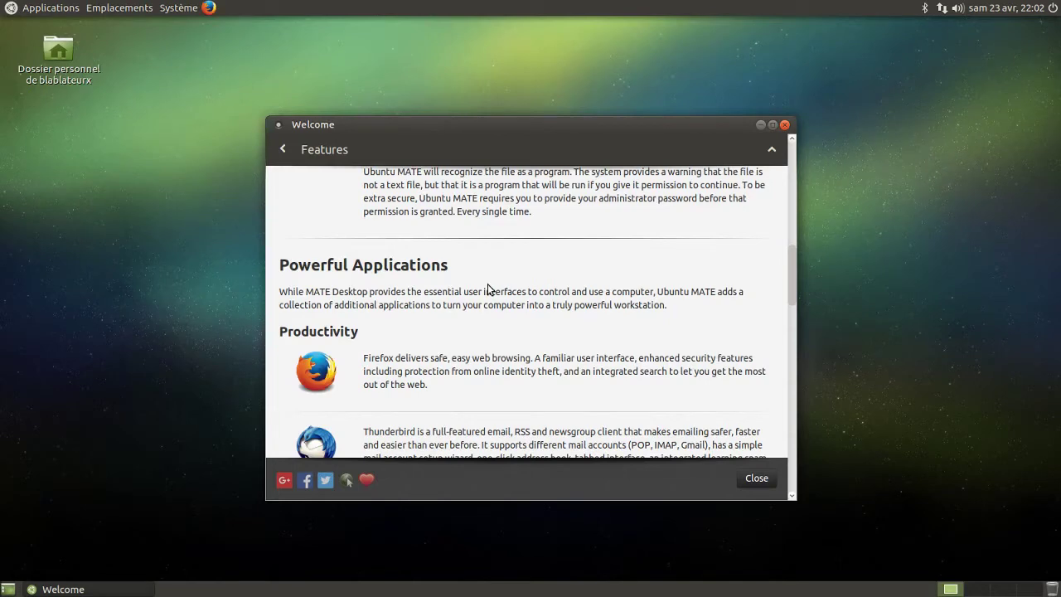
click(283, 149)
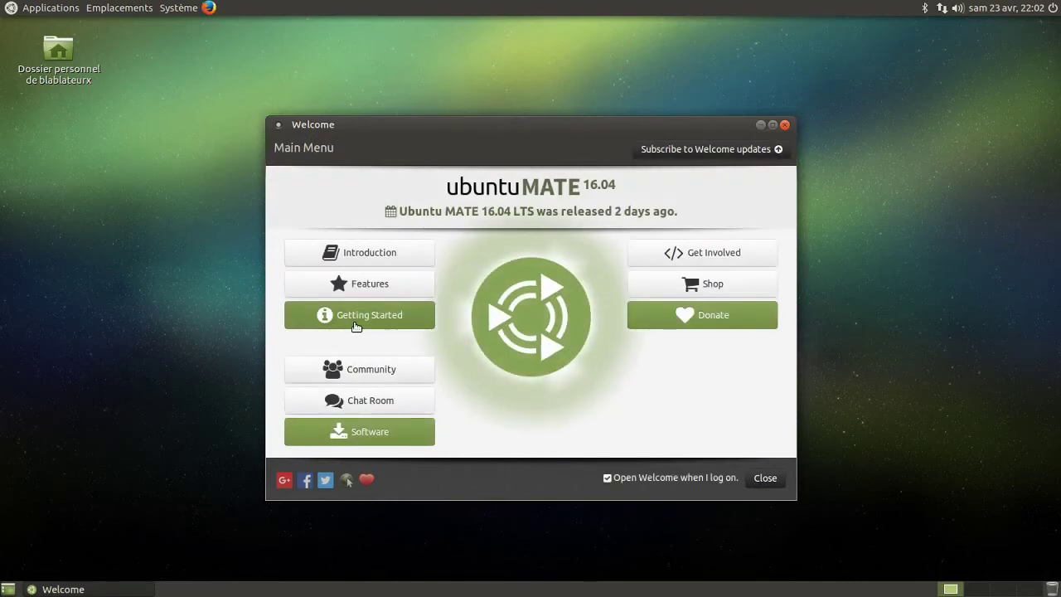
Step: View the list of Getting Started topics and return to the main menu
click(355, 325)
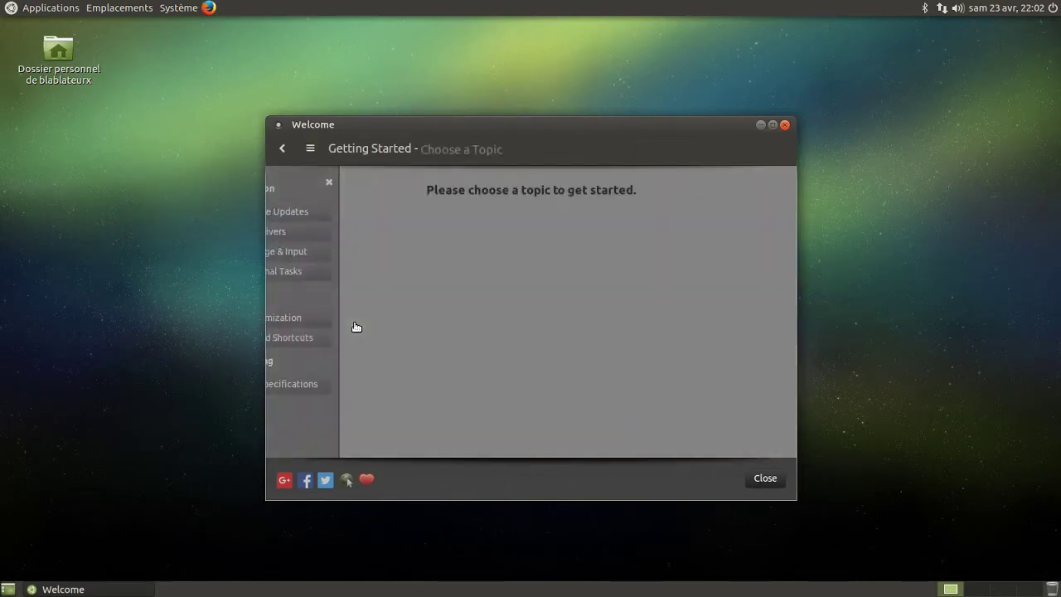
click(310, 154)
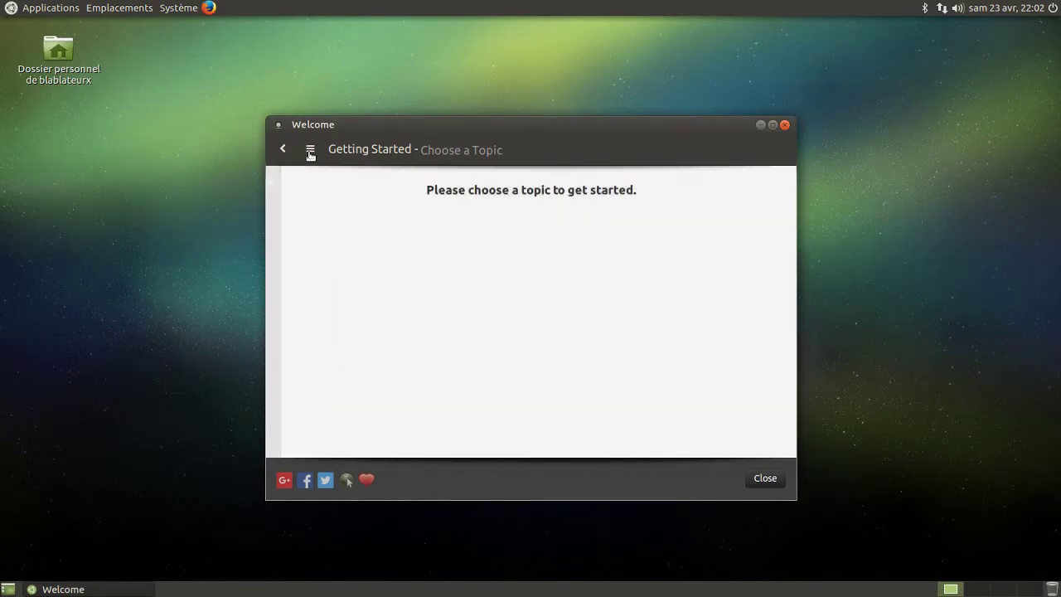
click(310, 155)
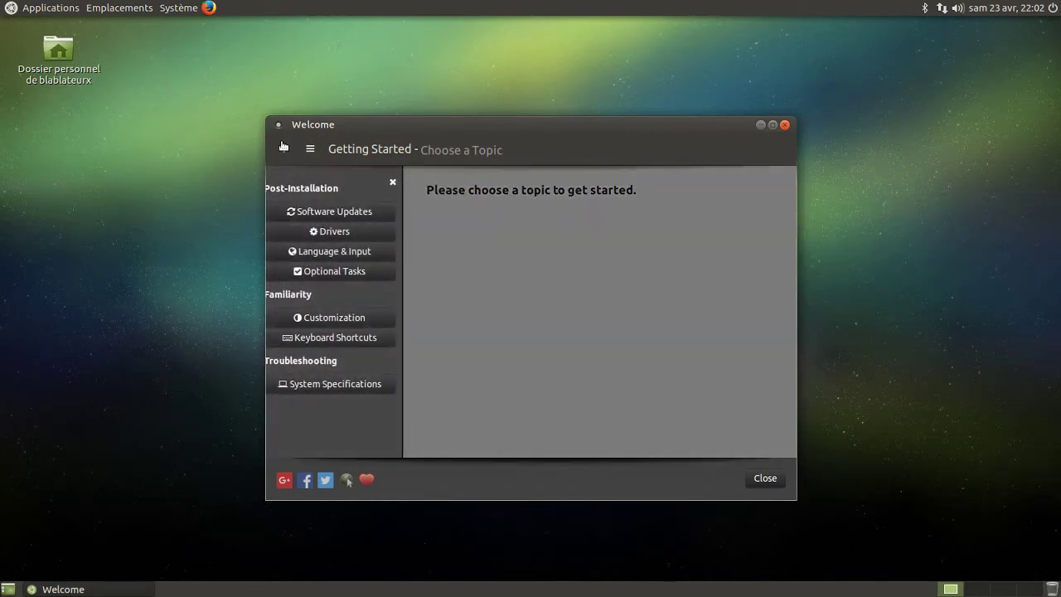
click(314, 228)
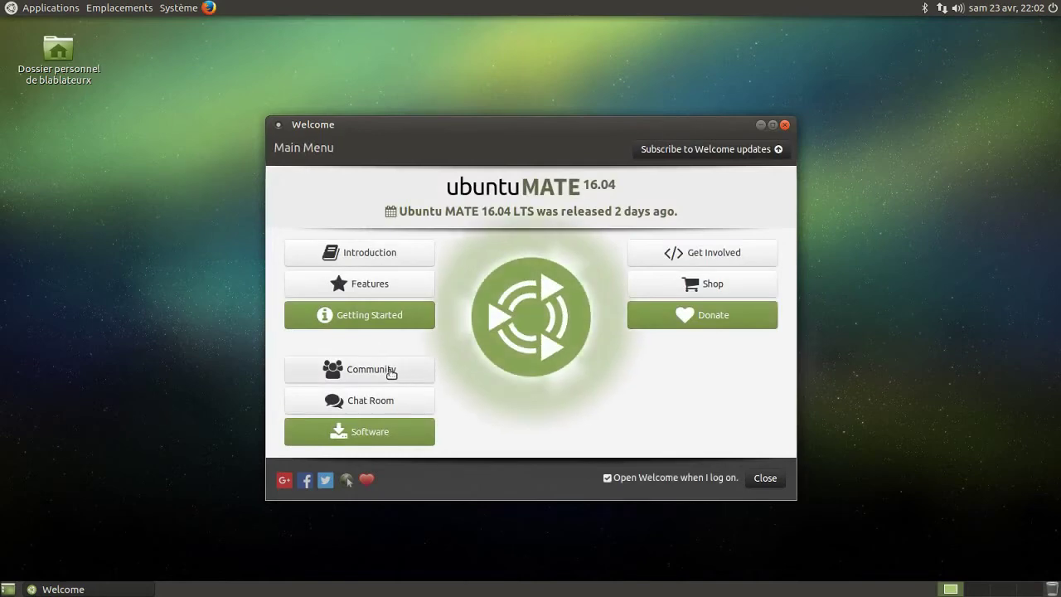
Step: View the Community page and the Chat Room page, returning to the main menu after each
click(393, 374)
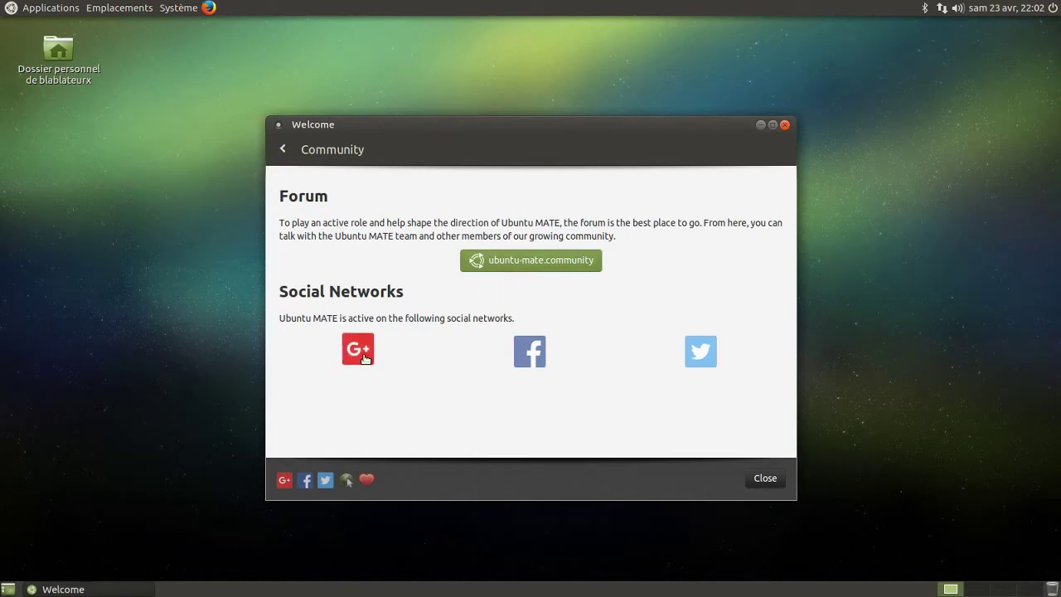
click(283, 151)
click(377, 401)
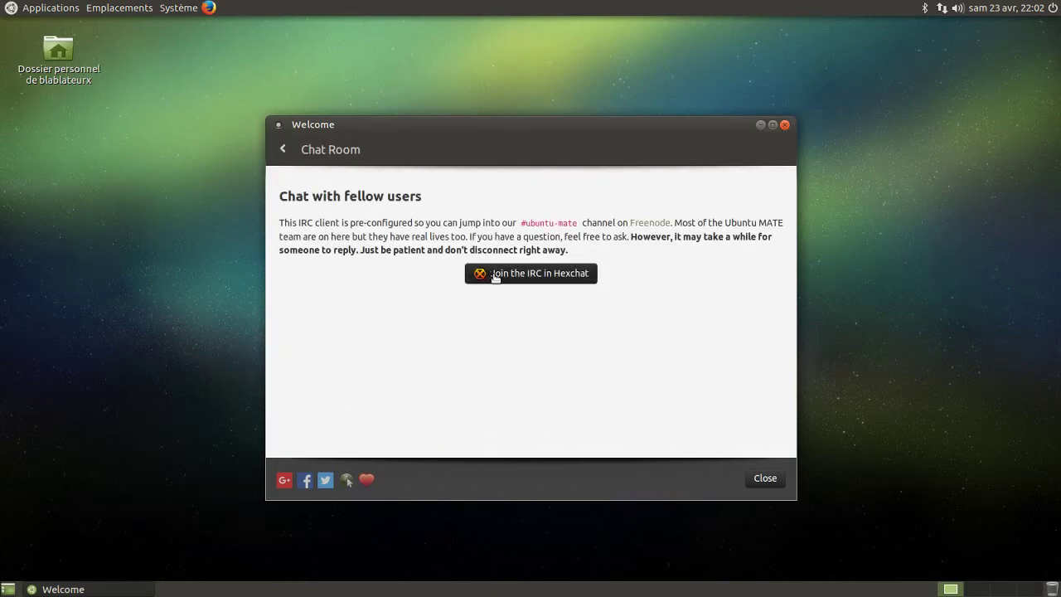
click(285, 154)
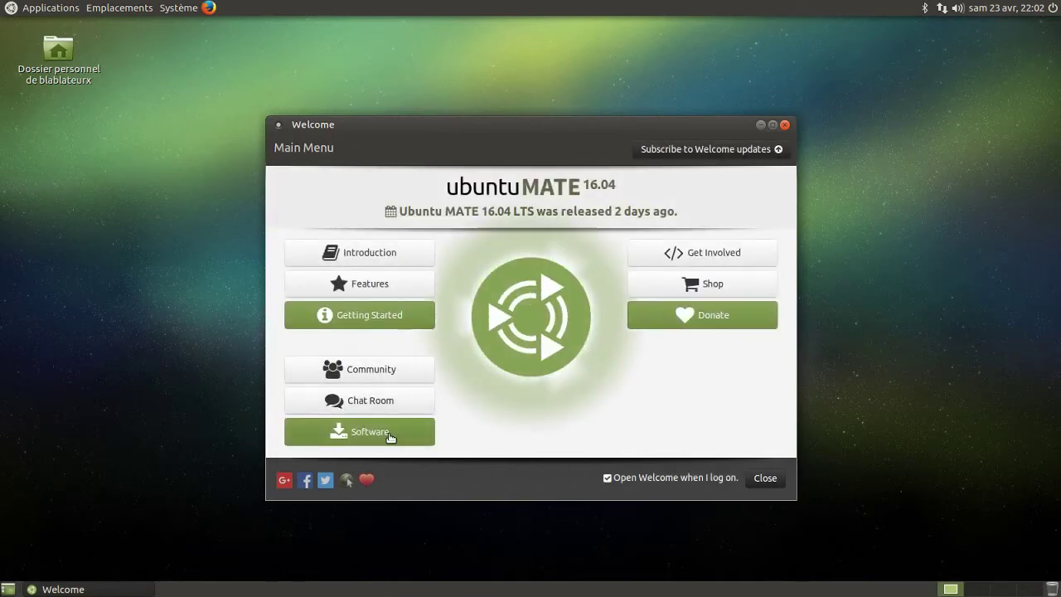
Step: Open the Accessories category of the Software Boutique and check its filter choices, keeping No Filter selected
click(370, 432)
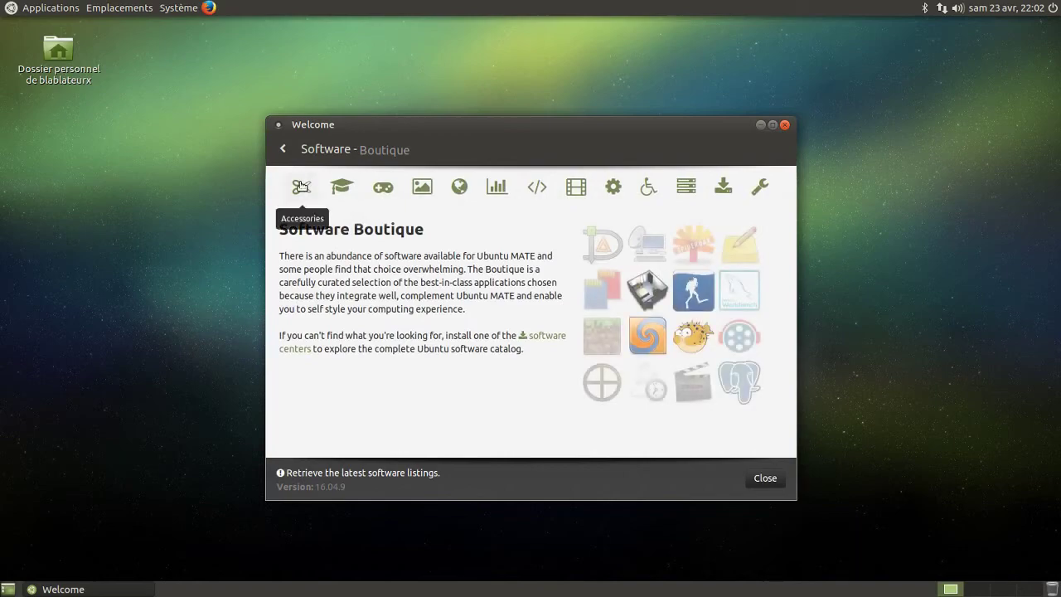
click(300, 188)
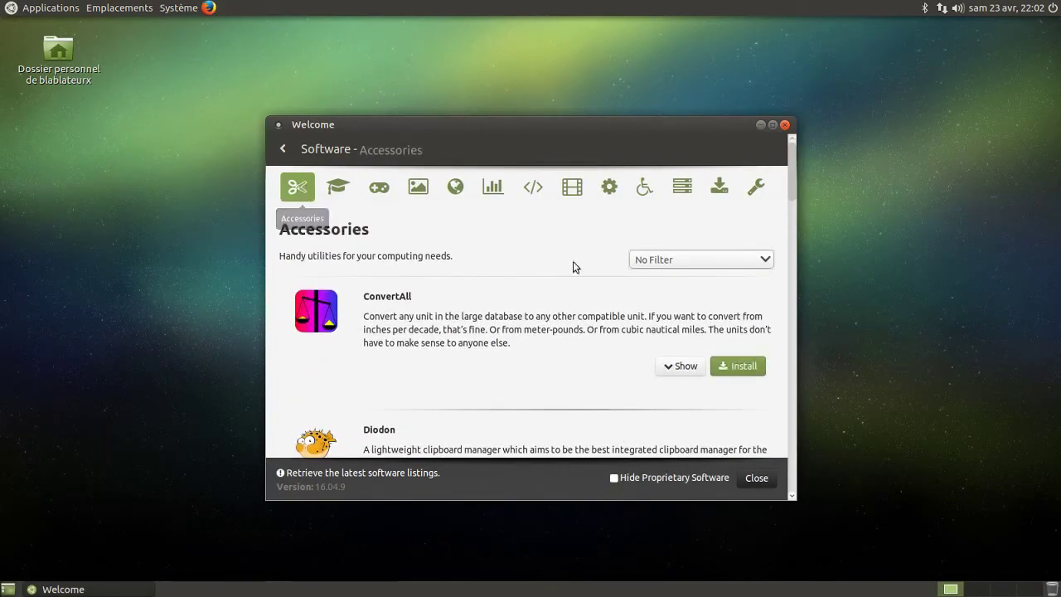
click(701, 261)
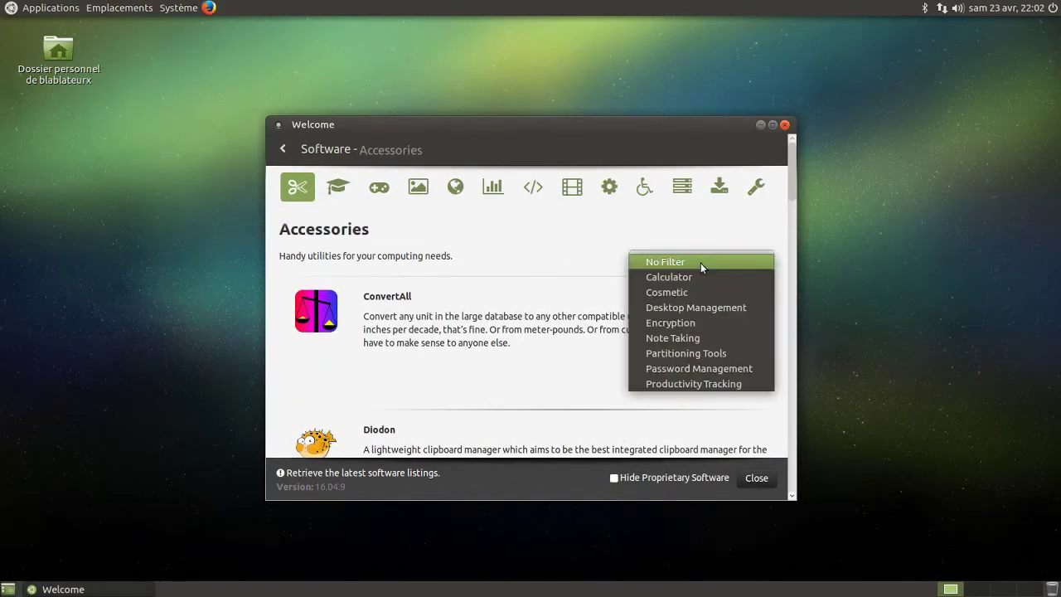
click(700, 262)
mouse_move(719, 328)
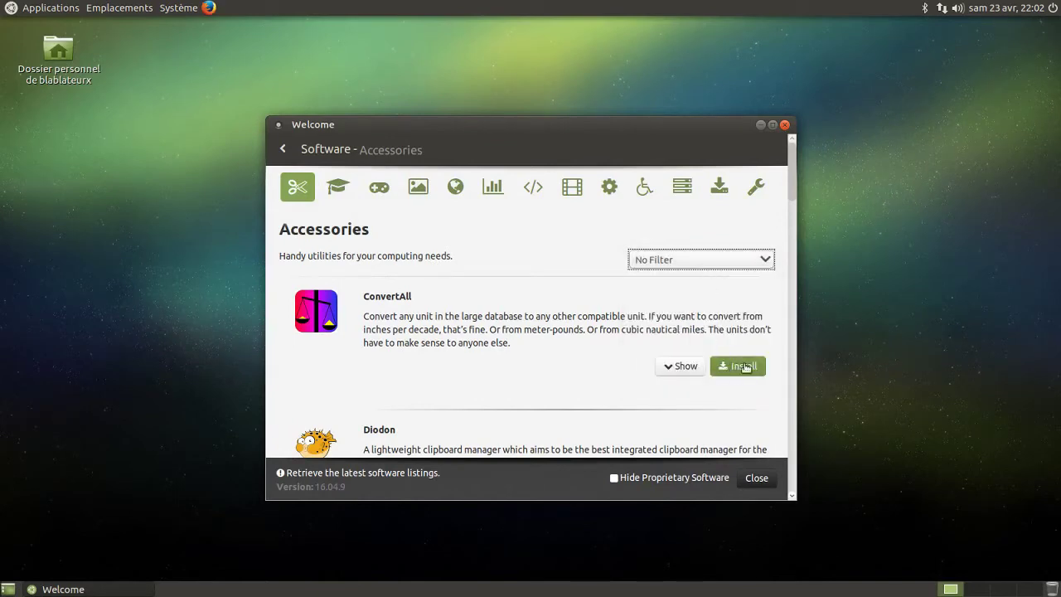
Step: Expand the details of ConvertAll, Diodon and Gnote while looking through the Accessories listing
click(685, 366)
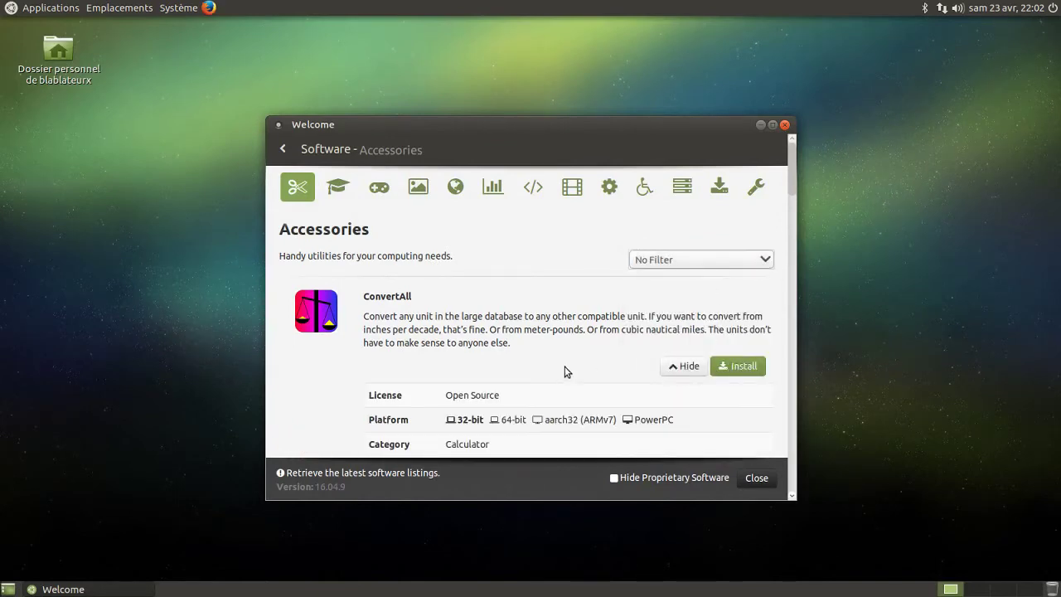
scroll(564, 371, down, 5)
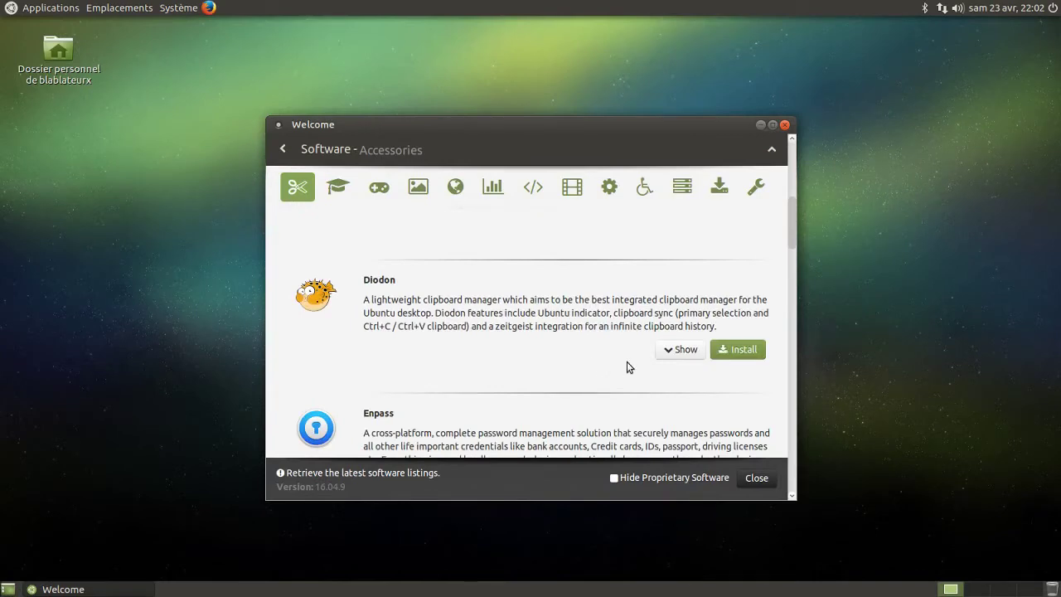
click(670, 349)
scroll(570, 334, down, 5)
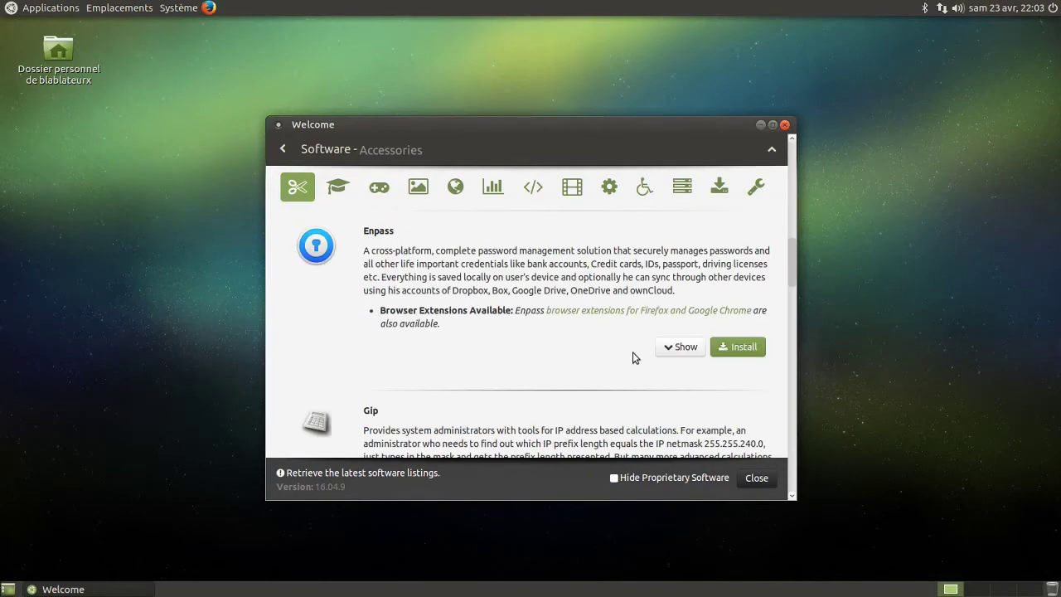
scroll(682, 348, down, 5)
click(668, 408)
scroll(450, 301, down, 3)
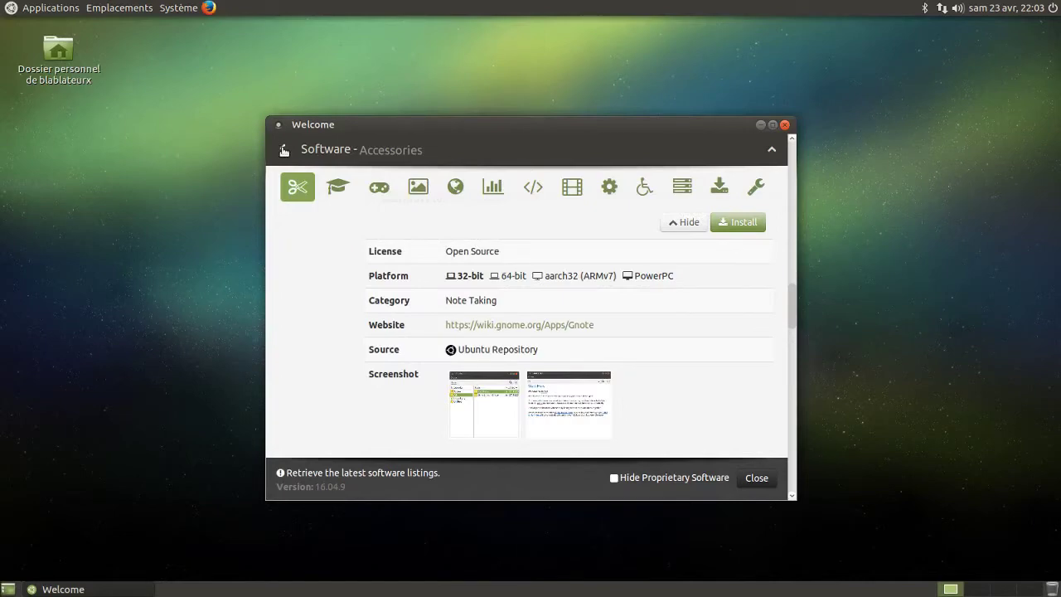
Step: Go through the Education and Games software categories and display the Graphics category
click(335, 185)
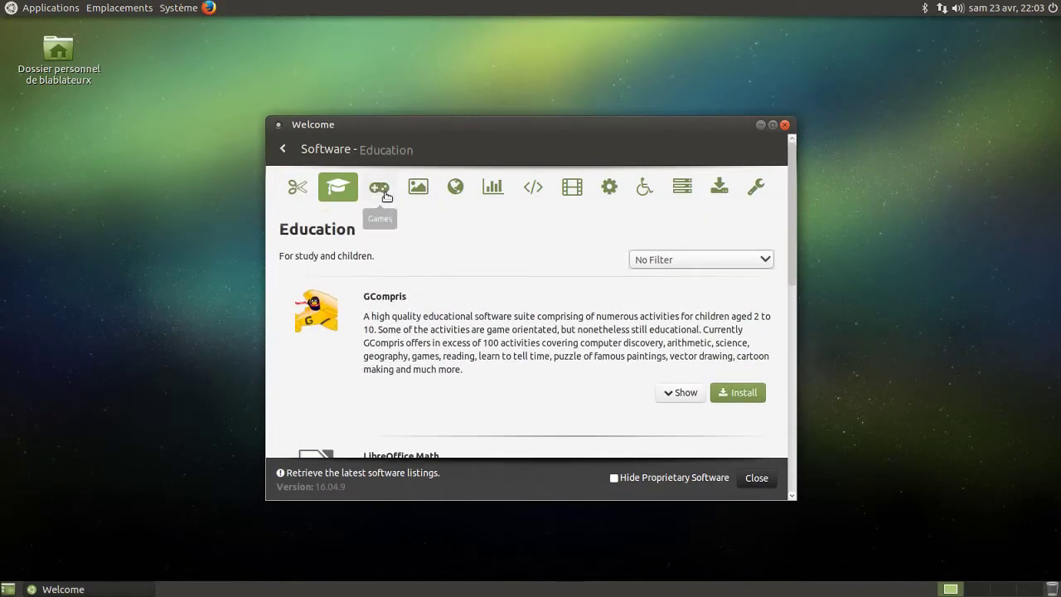
click(383, 191)
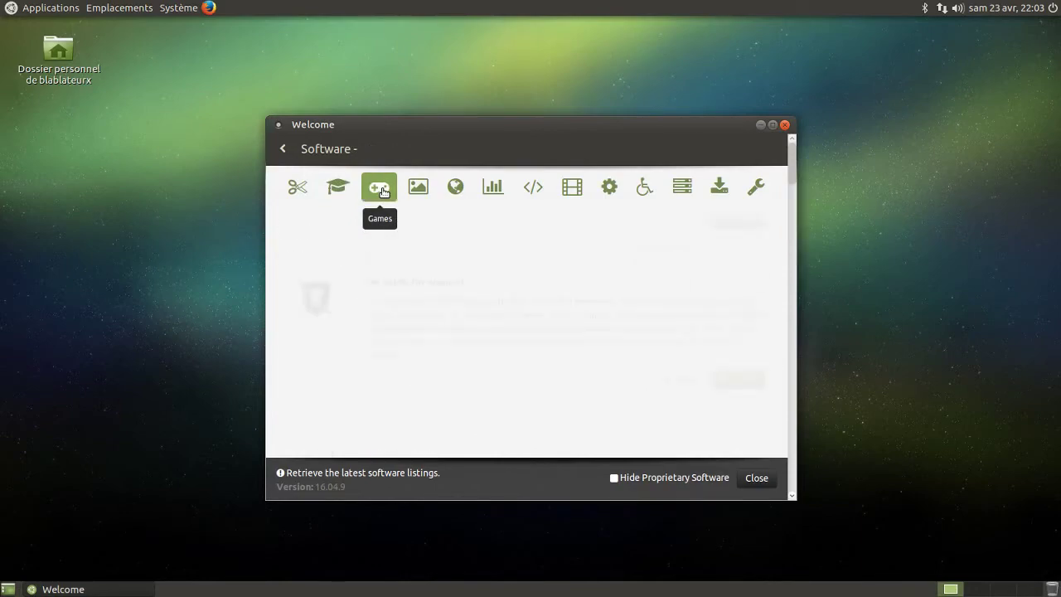
click(418, 187)
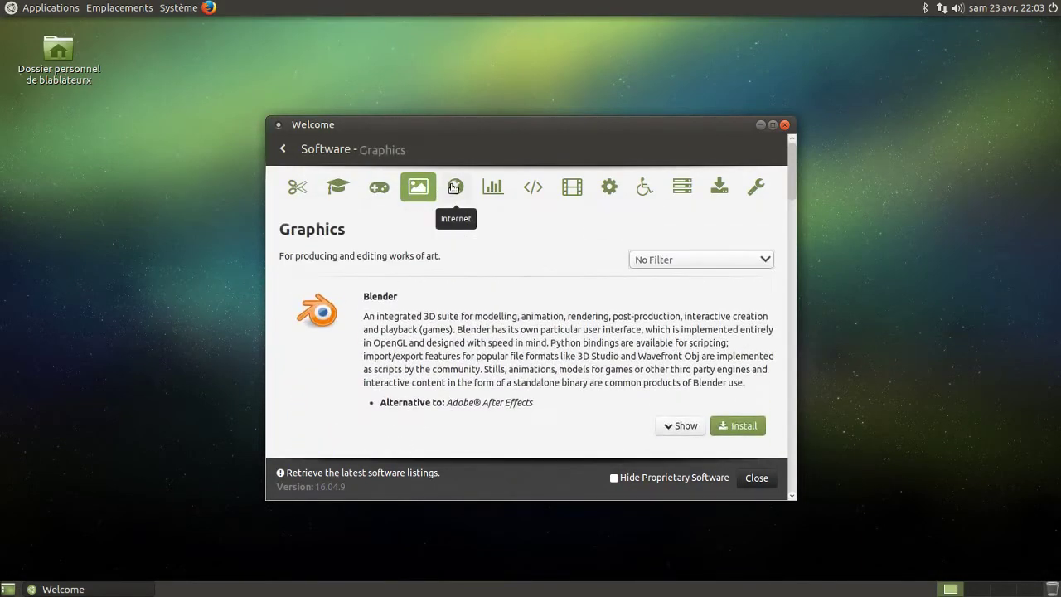
Step: Look through the applications offered in the Graphics category, from Blender to Rapid Photo Downloader
scroll(457, 307, down, 5)
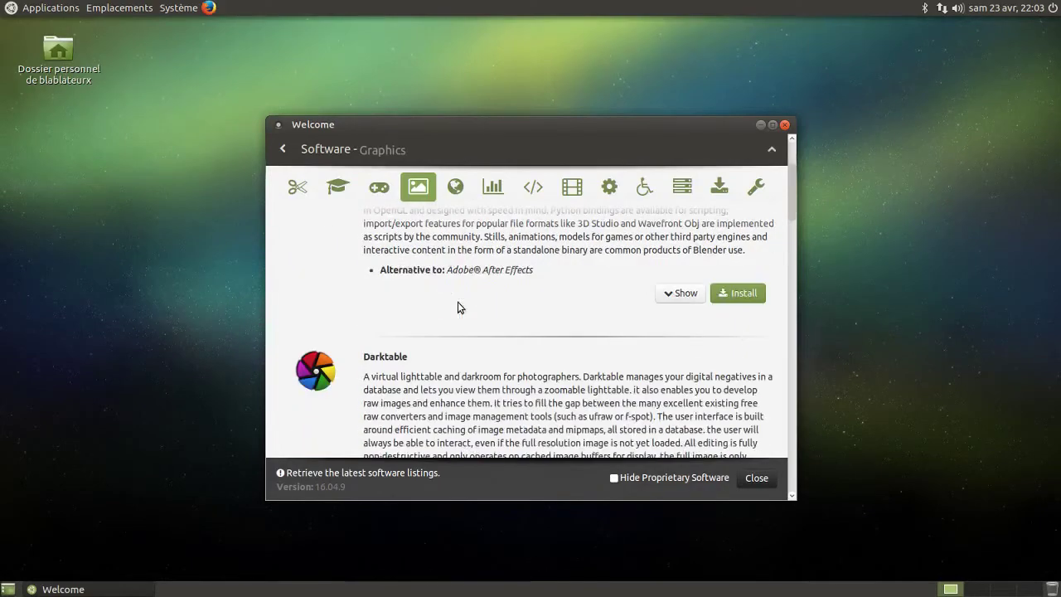
scroll(458, 307, down, 4)
scroll(458, 306, up, 6)
scroll(457, 307, down, 6)
scroll(457, 300, down, 8)
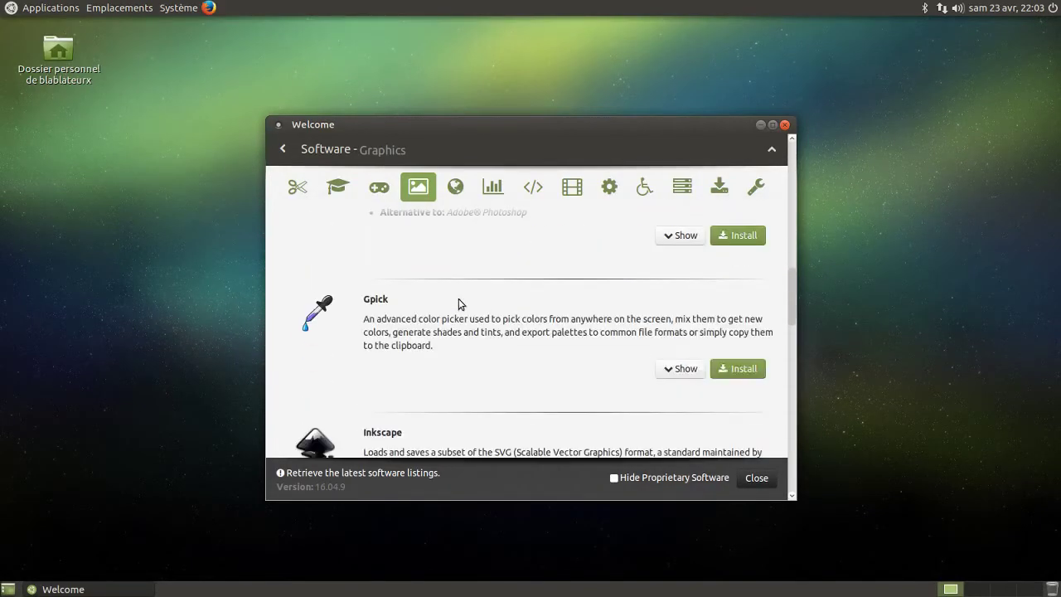
scroll(458, 304, down, 5)
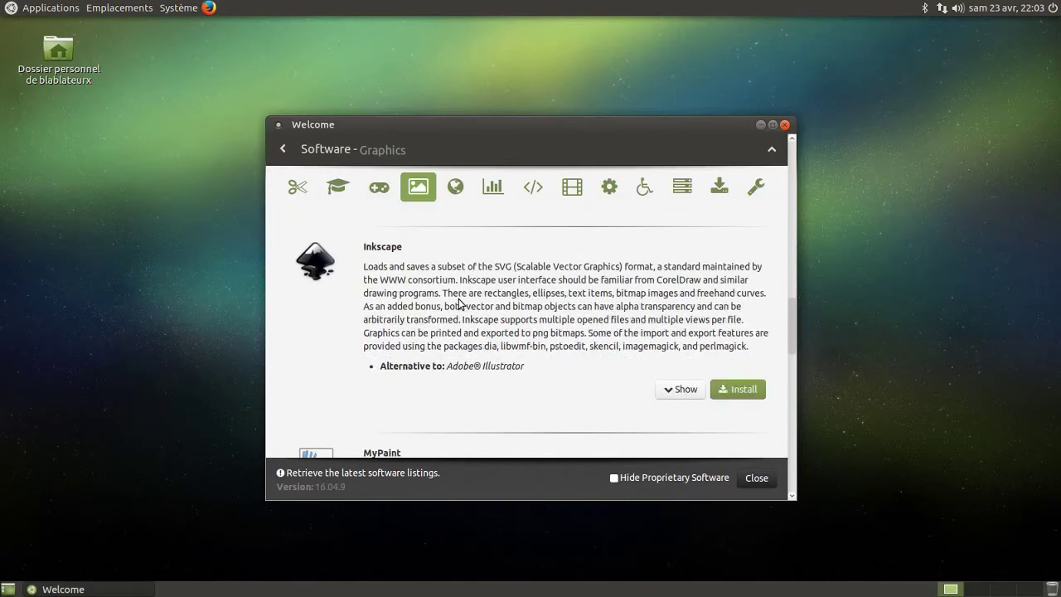
scroll(459, 303, down, 6)
scroll(458, 300, up, 5)
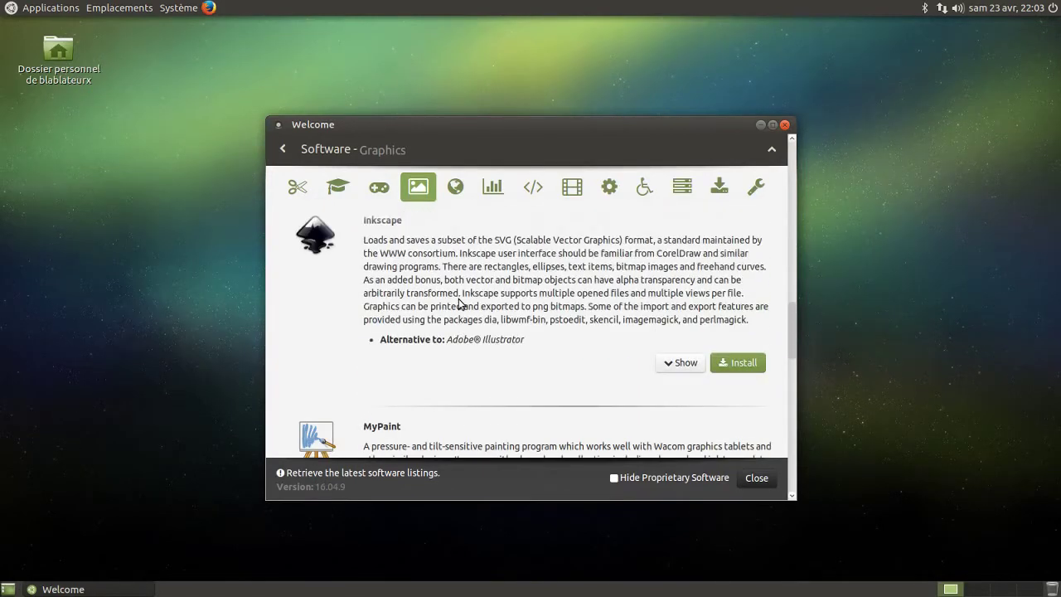
scroll(458, 300, down, 5)
scroll(458, 303, down, 8)
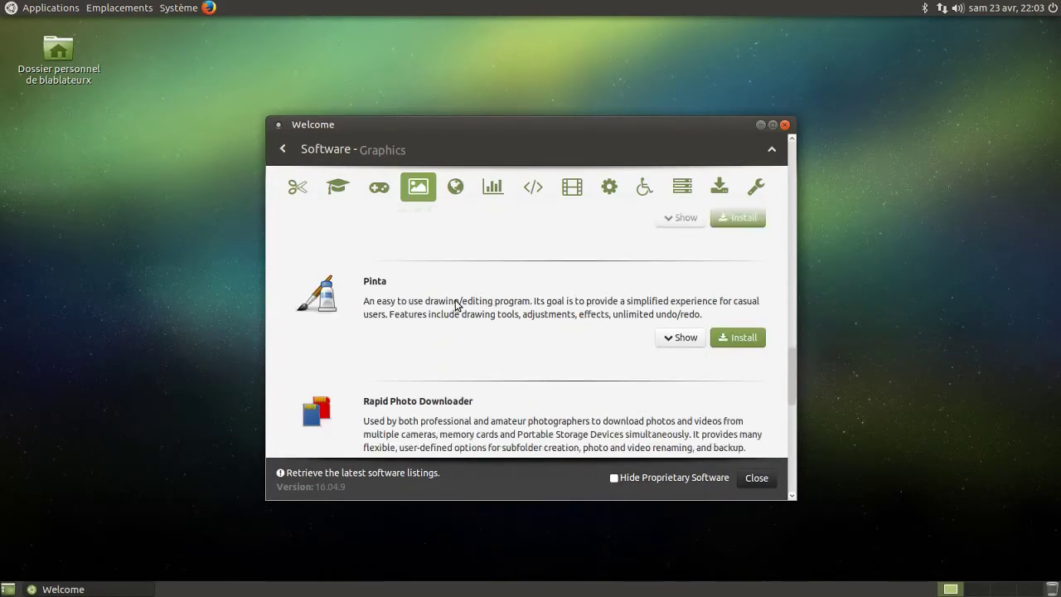
Step: Finish viewing the Graphics listing, open the Internet category and look through its applications from Adobe Flash Player to Liferea
scroll(457, 304, down, 6)
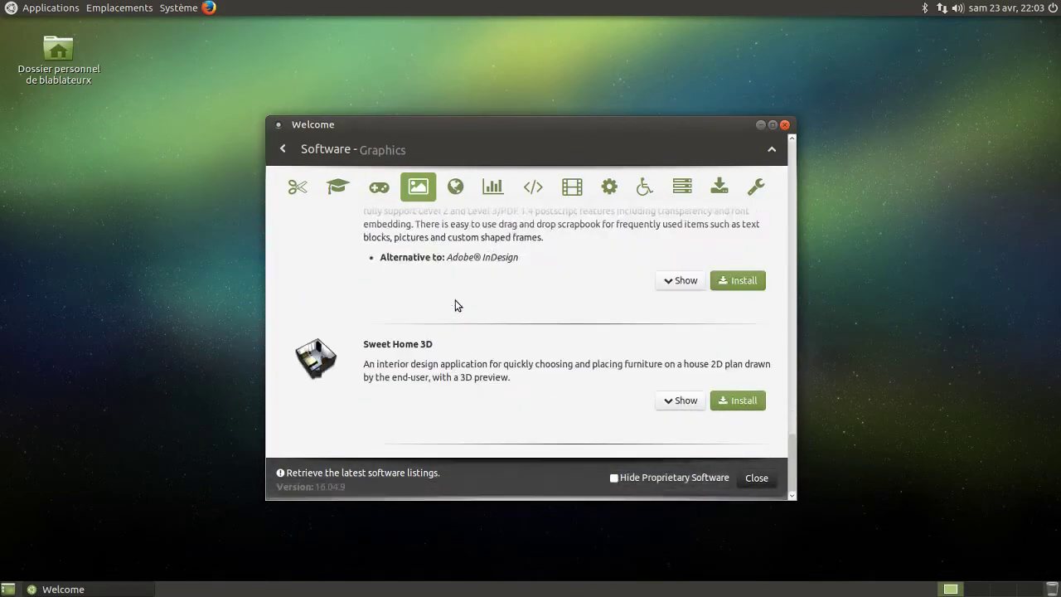
click(456, 191)
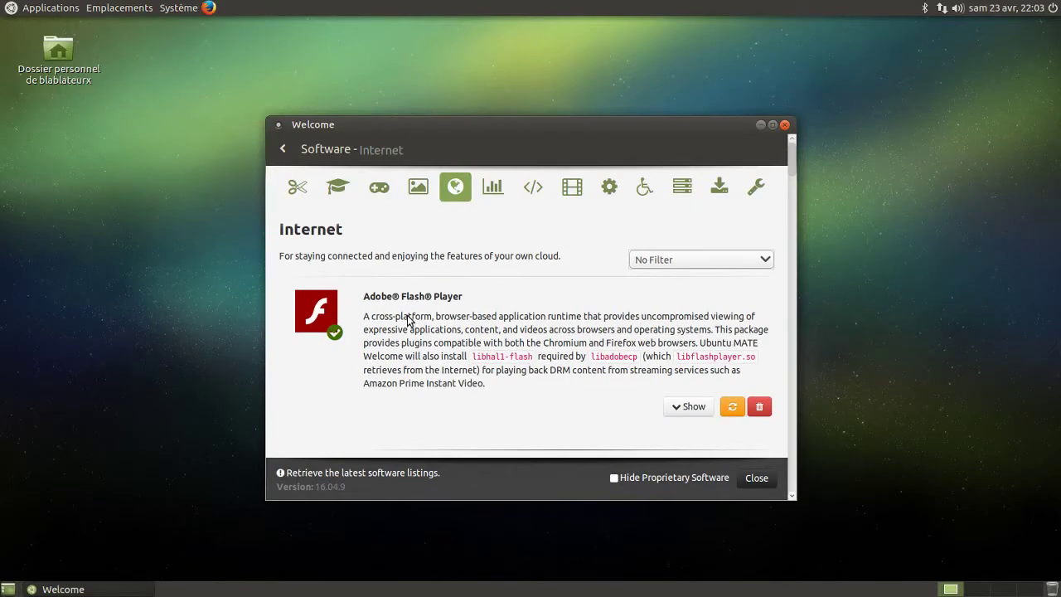
scroll(411, 320, down, 2)
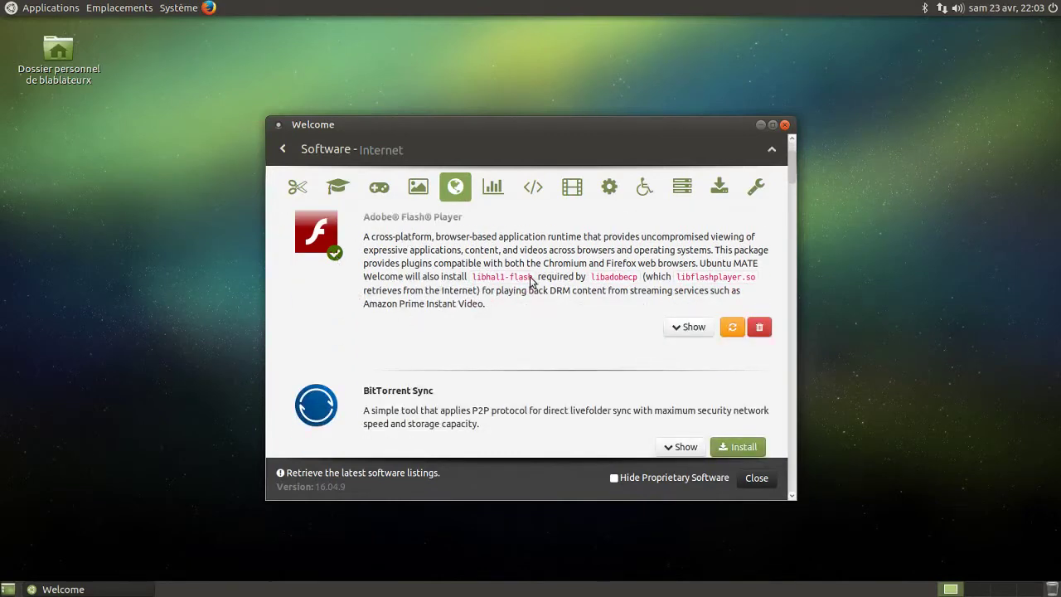
scroll(556, 284, up, 2)
scroll(559, 284, down, 3)
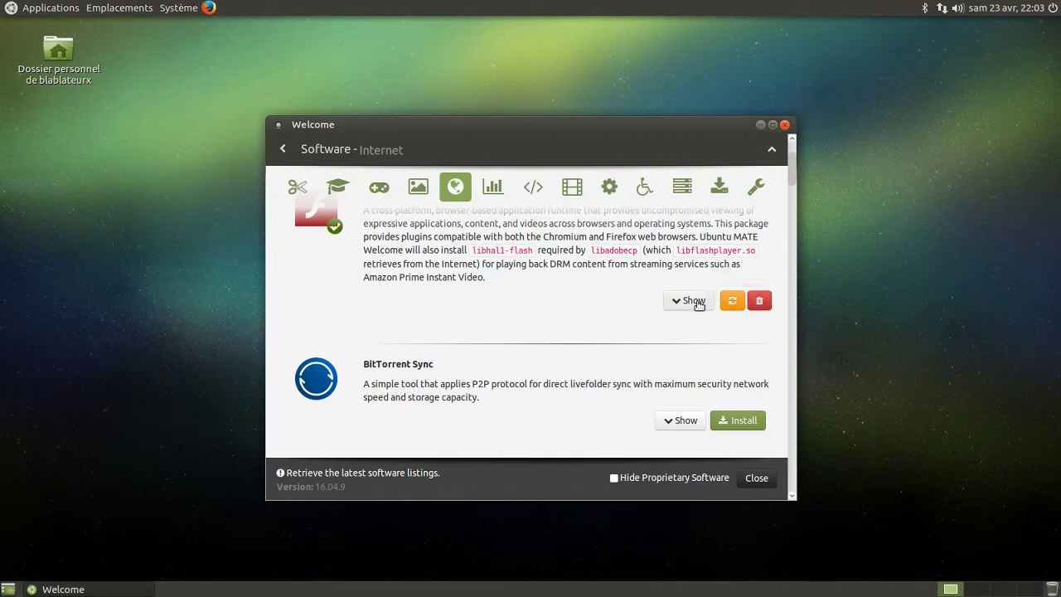
scroll(589, 306, down, 2)
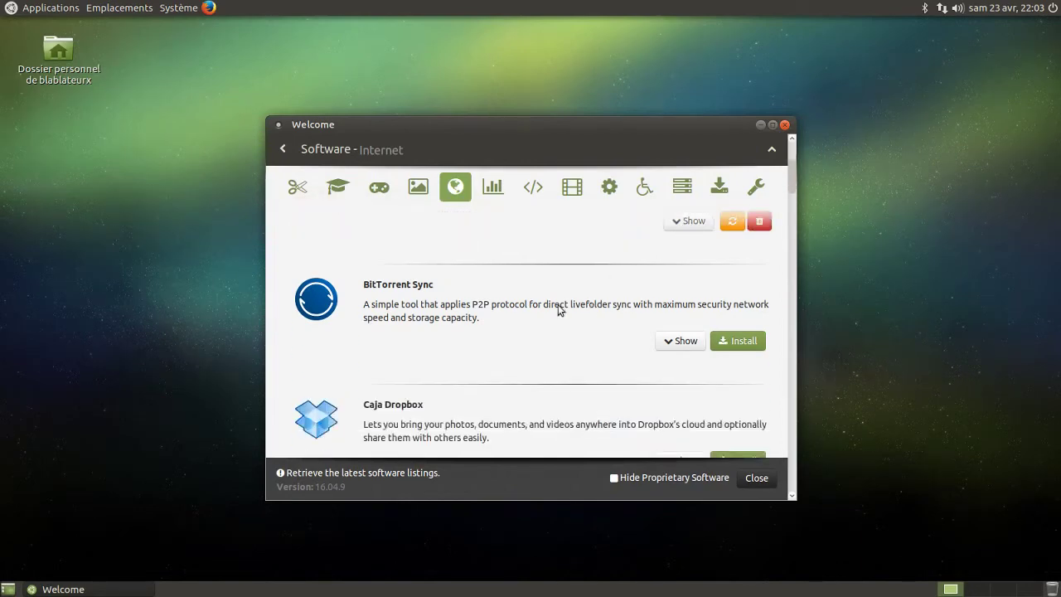
scroll(445, 280, down, 2)
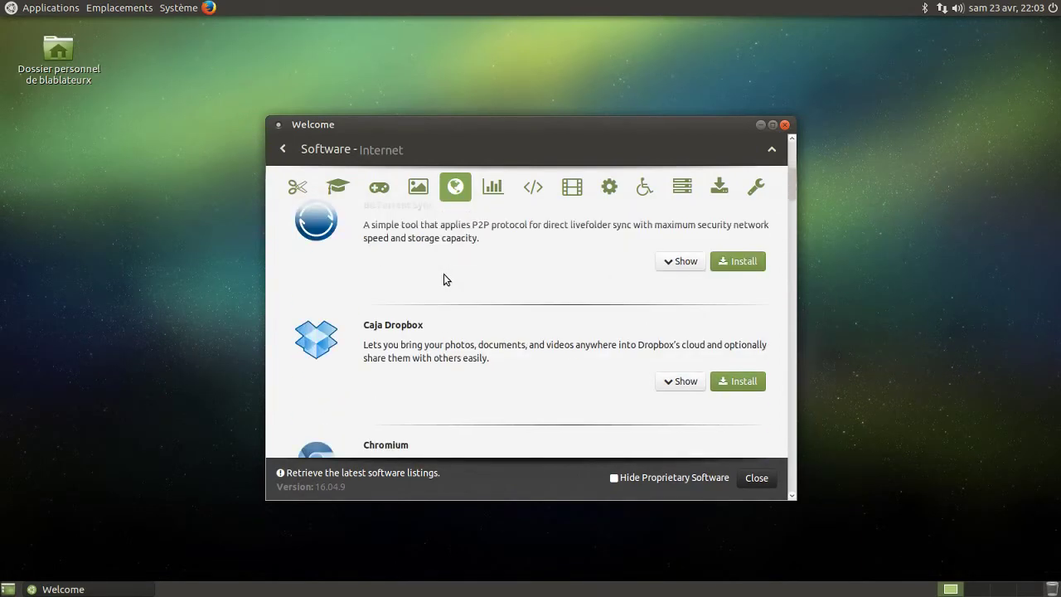
scroll(443, 275, down, 5)
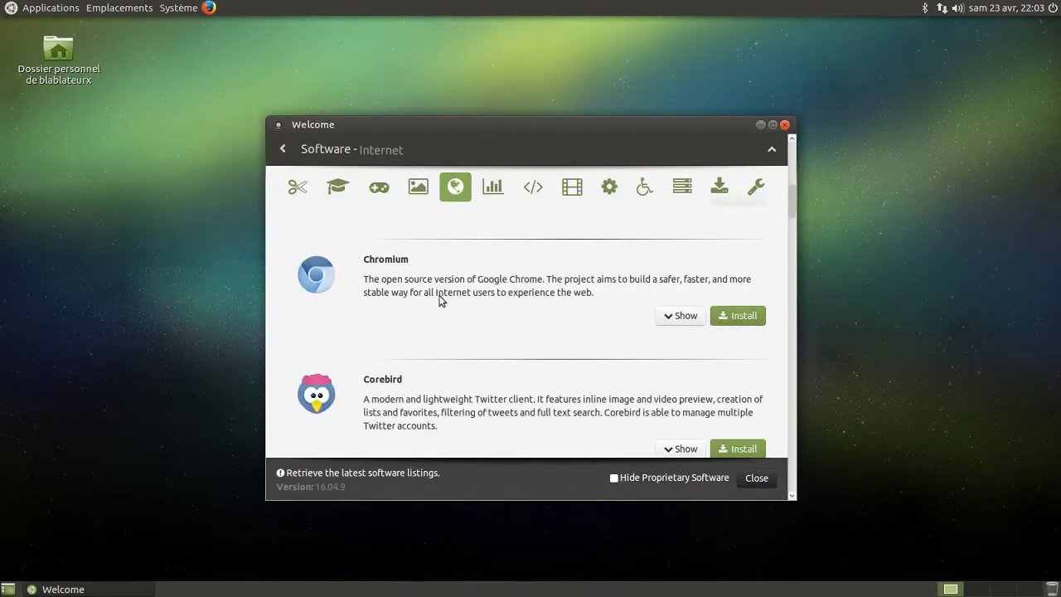
scroll(439, 300, down, 13)
scroll(439, 300, up, 6)
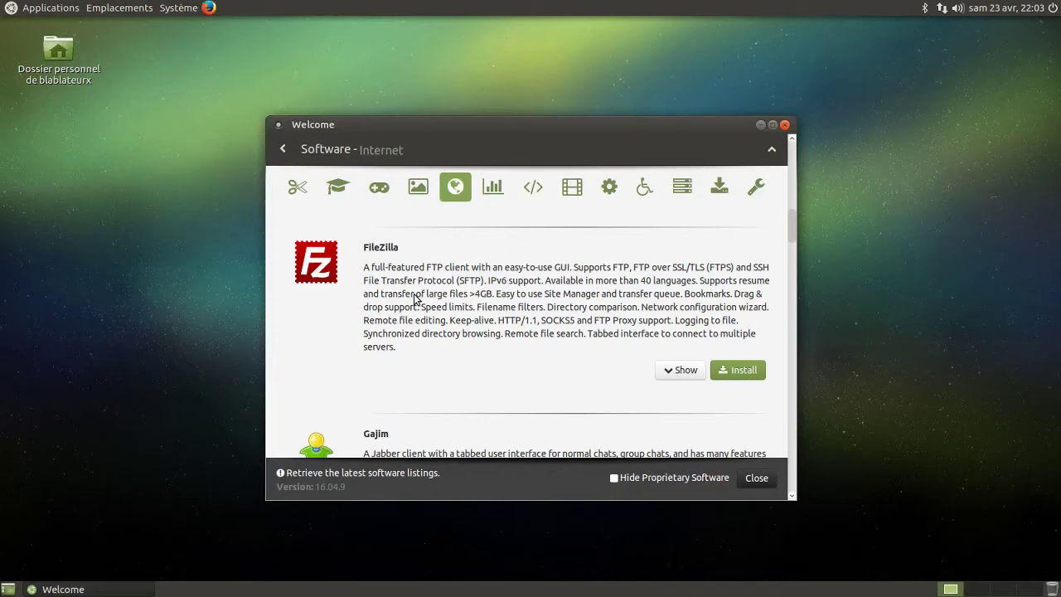
scroll(414, 298, down, 16)
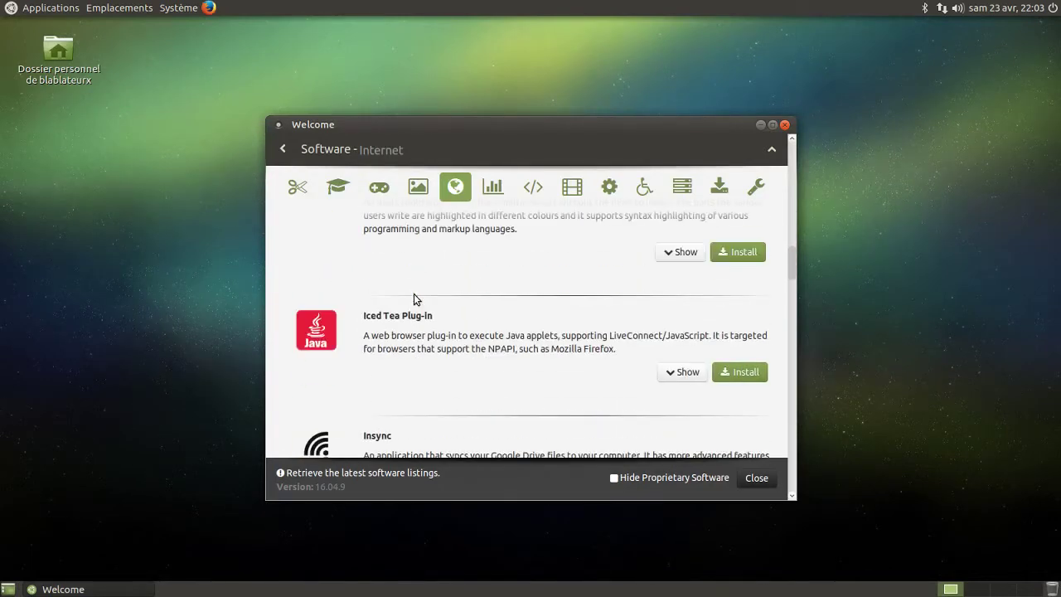
scroll(413, 297, down, 8)
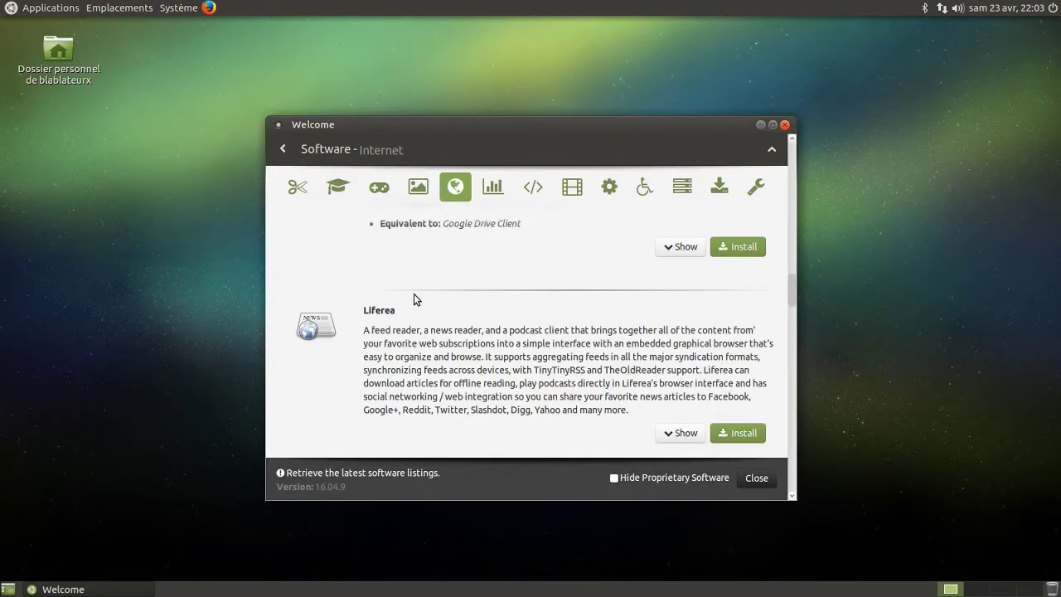
Step: Display the Office category and look through its applications from Calibre to ReText, including the LibreOffice entry
click(484, 190)
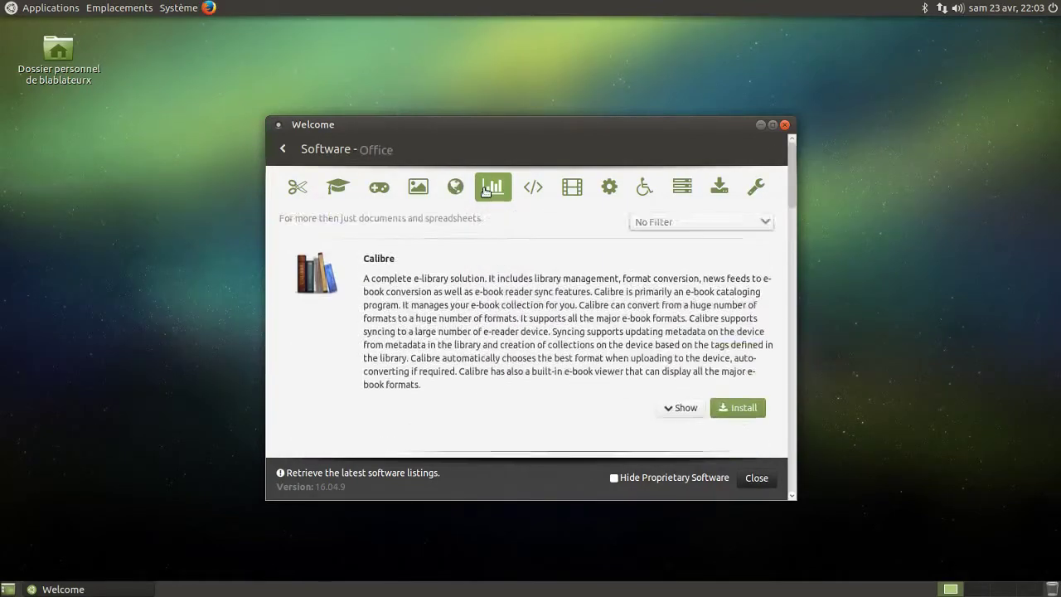
scroll(513, 296, down, 5)
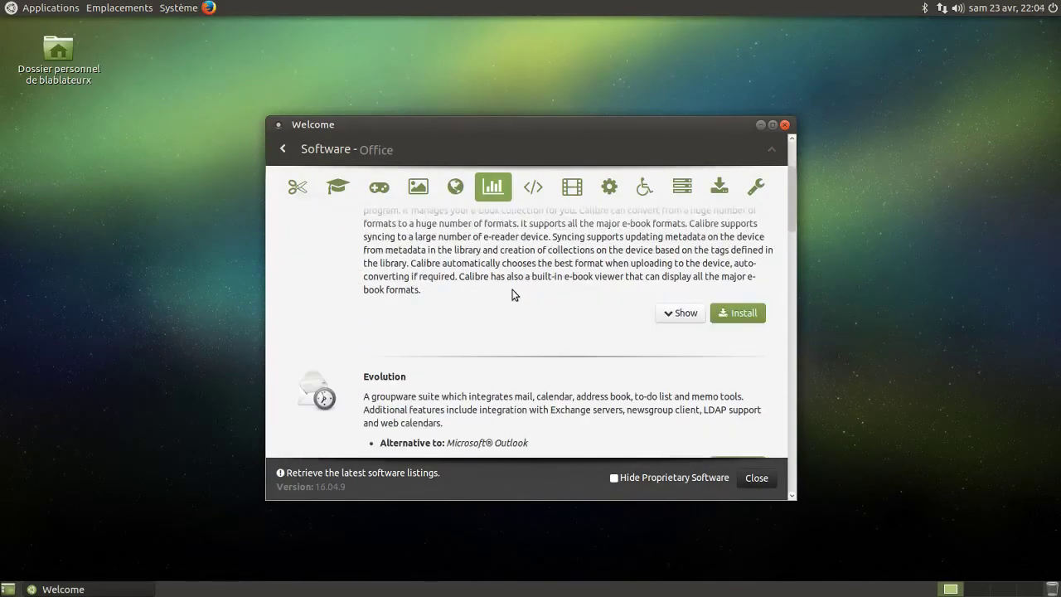
scroll(512, 291, down, 4)
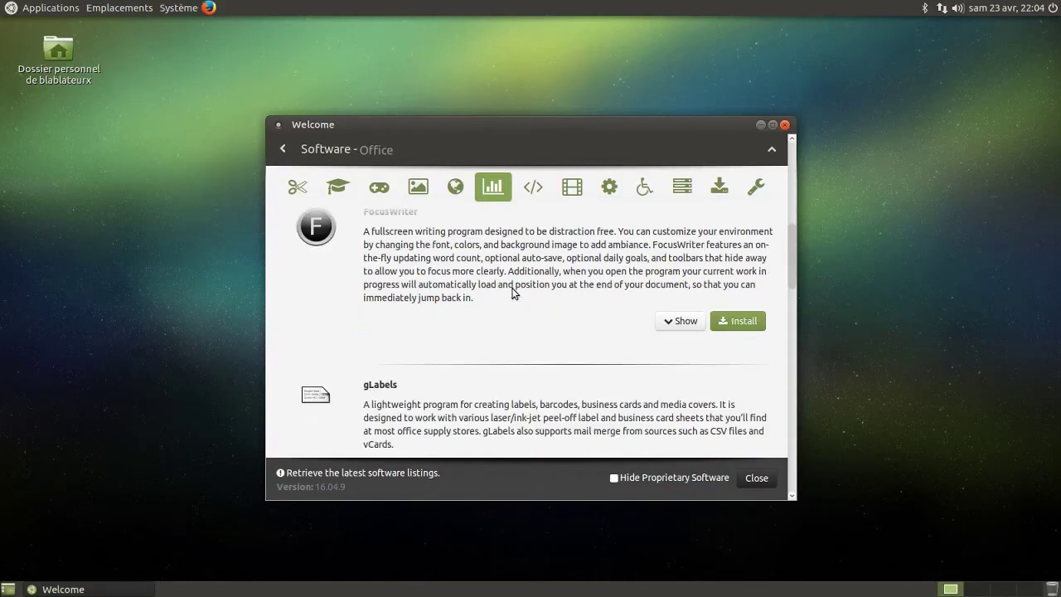
scroll(512, 290, down, 3)
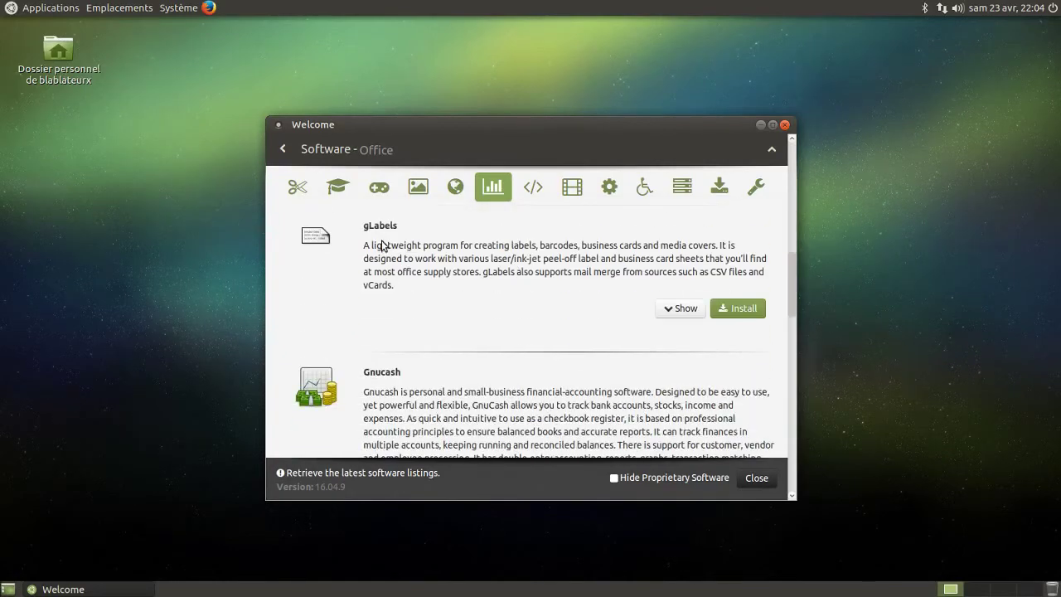
scroll(381, 245, down, 10)
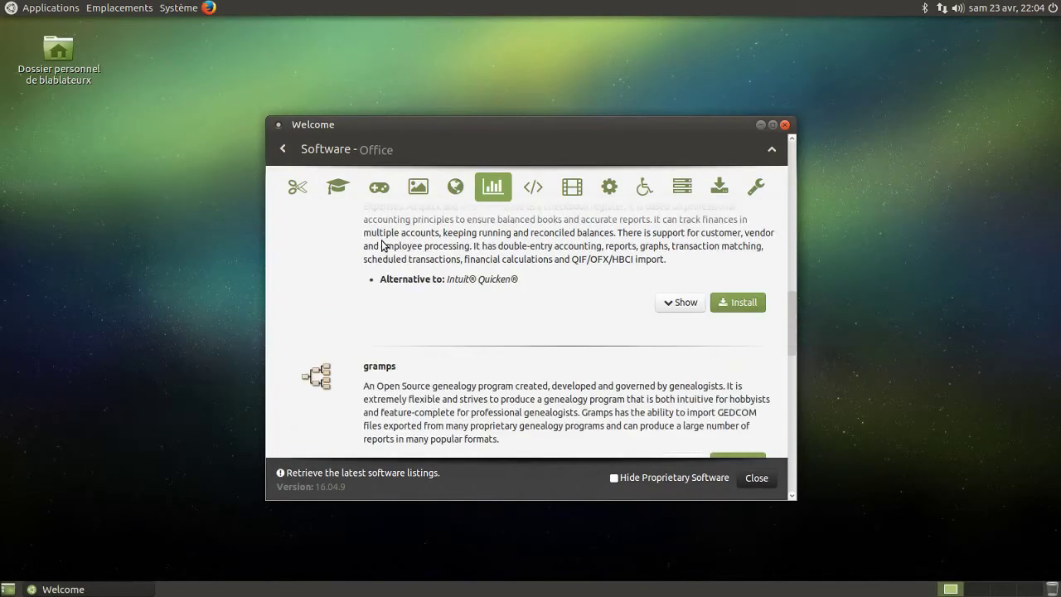
scroll(381, 245, down, 3)
scroll(381, 244, up, 3)
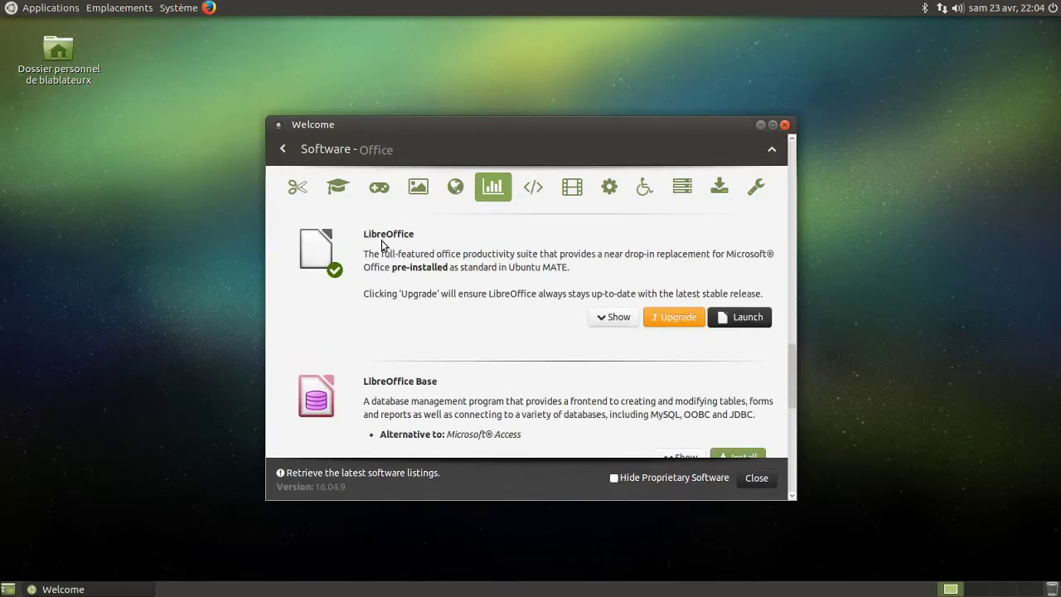
scroll(381, 244, down, 4)
scroll(382, 244, down, 5)
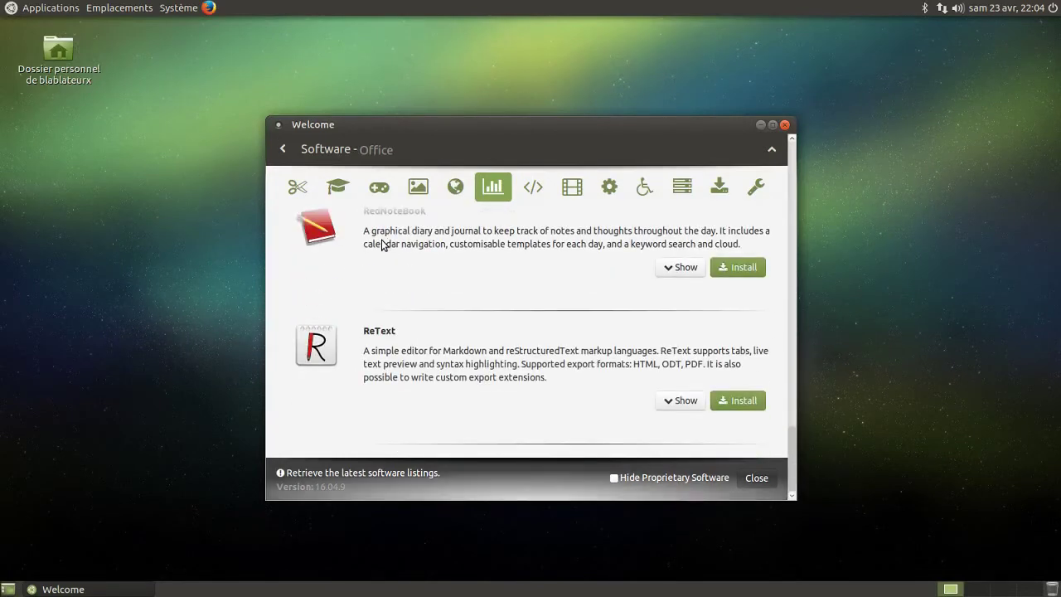
Step: Display the Programming category and look through its applications down to Ubuntu SDK
click(533, 186)
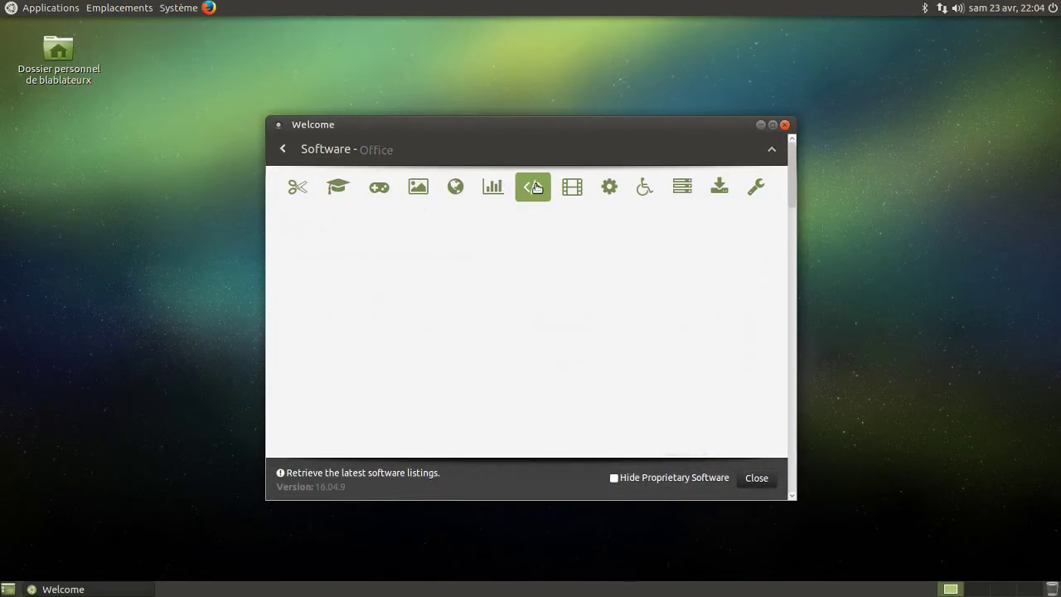
scroll(496, 257, down, 8)
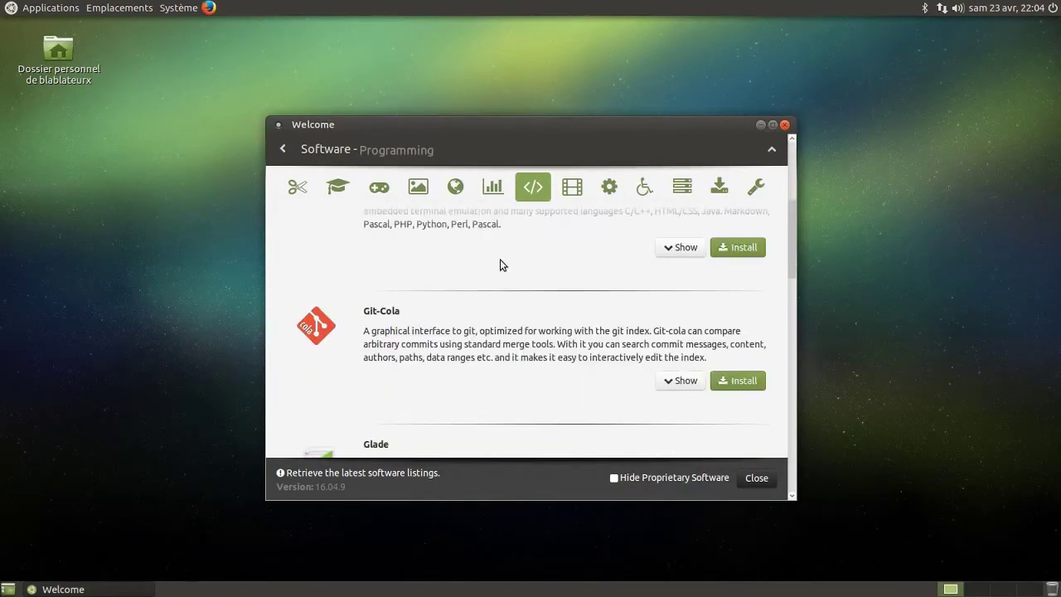
scroll(500, 257, down, 15)
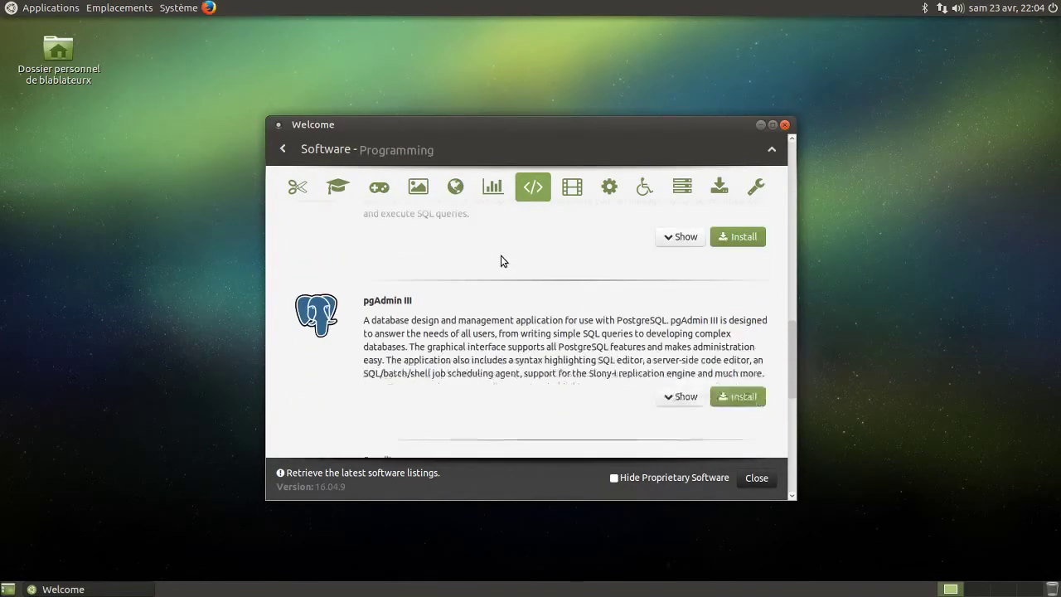
scroll(509, 260, down, 3)
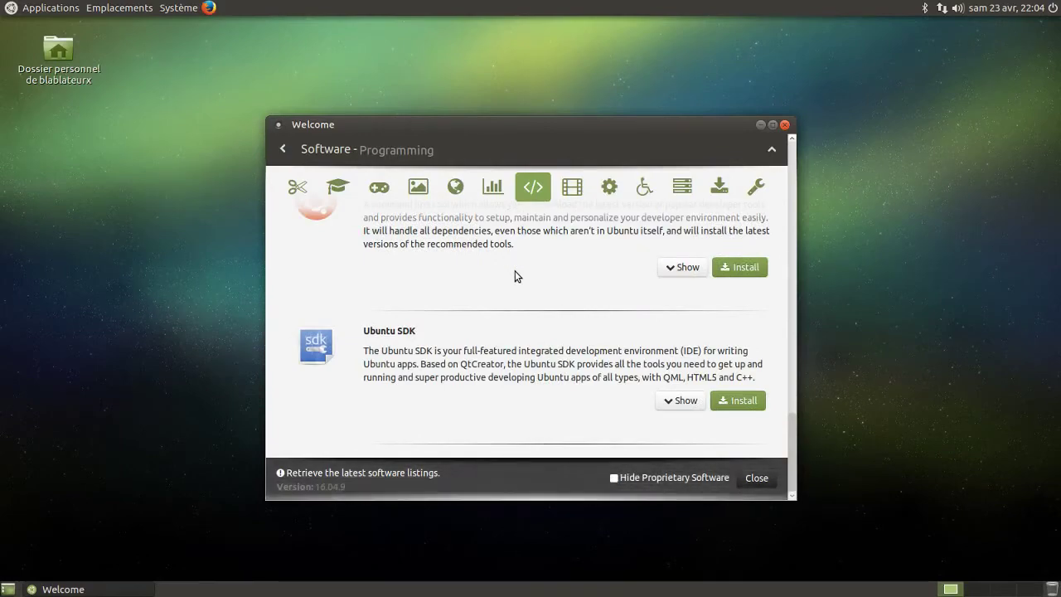
Step: Display the Sound & Video category and look through its applications from Ardour and Audacity to Handbrake
click(571, 202)
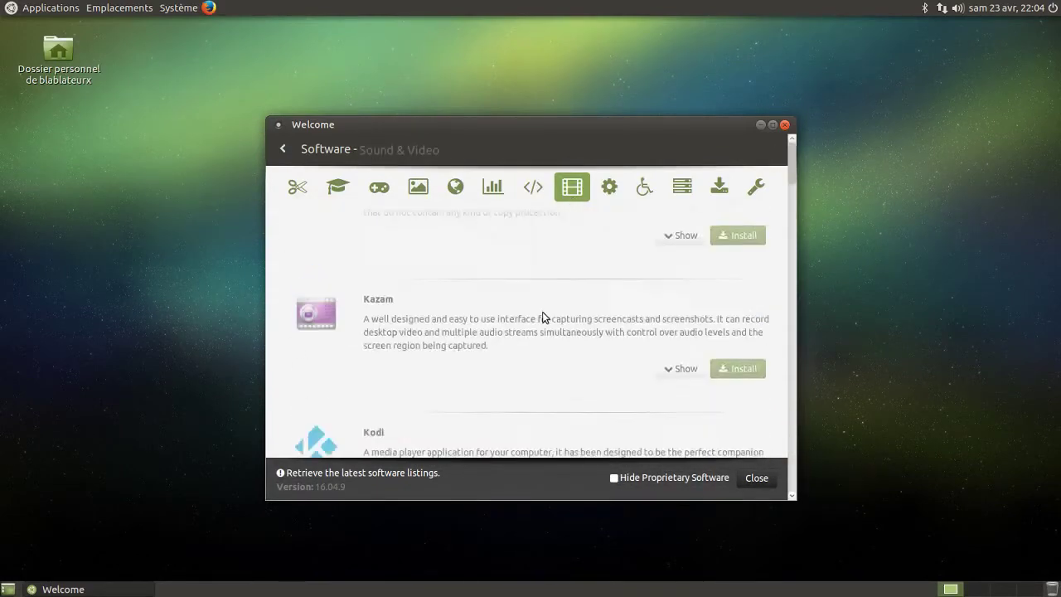
scroll(537, 323, down, 8)
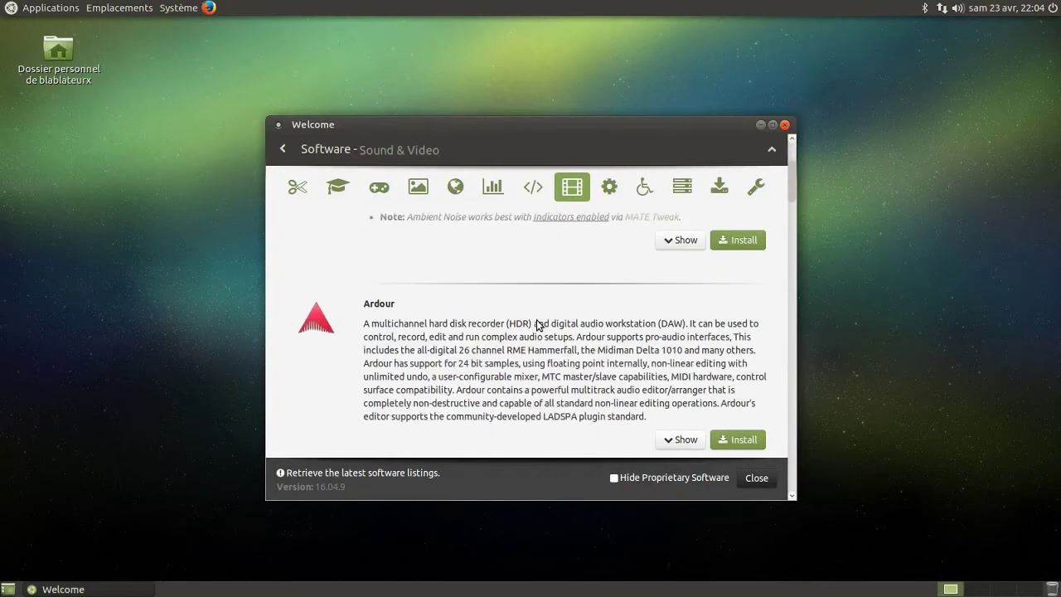
scroll(536, 322, down, 2)
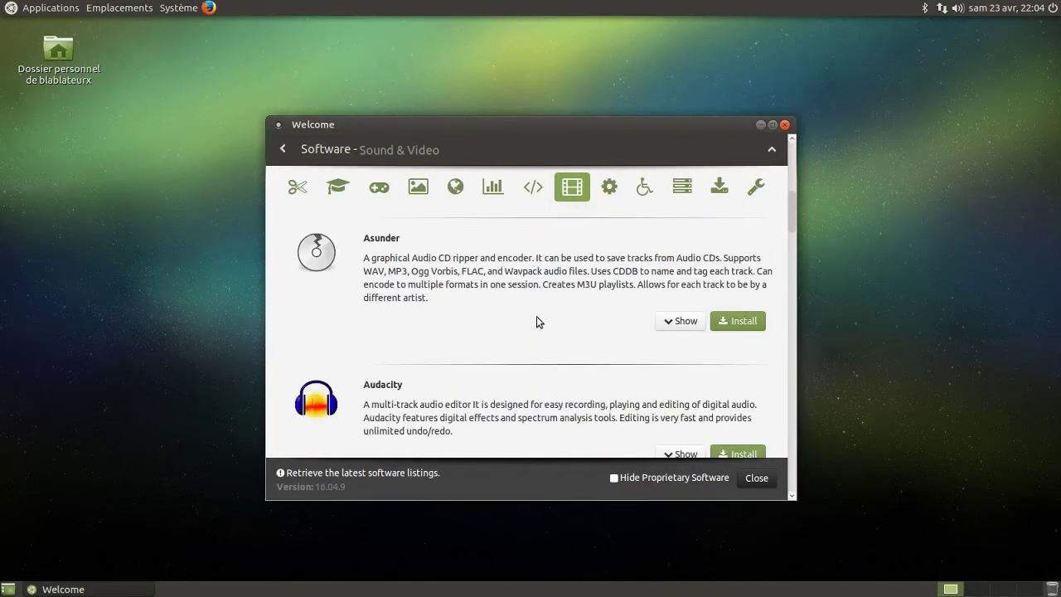
scroll(536, 322, down, 3)
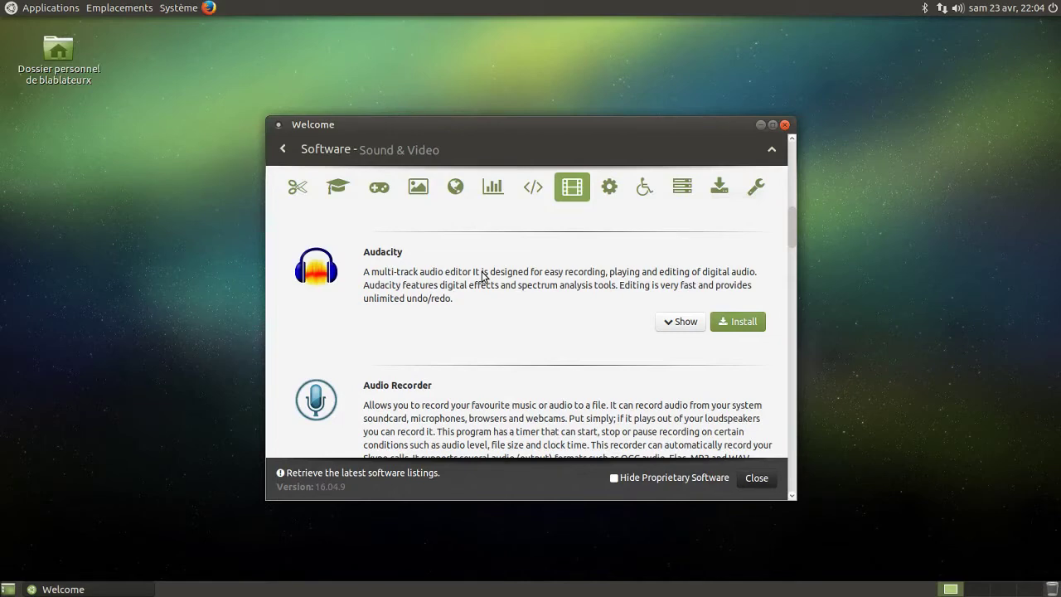
scroll(482, 276, down, 6)
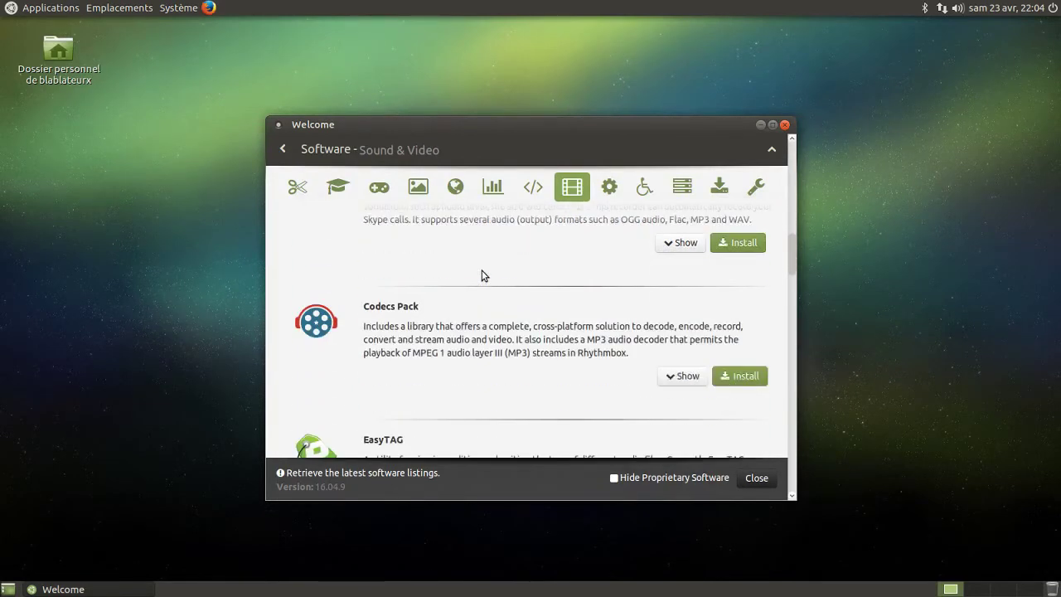
scroll(482, 276, down, 8)
scroll(485, 275, up, 3)
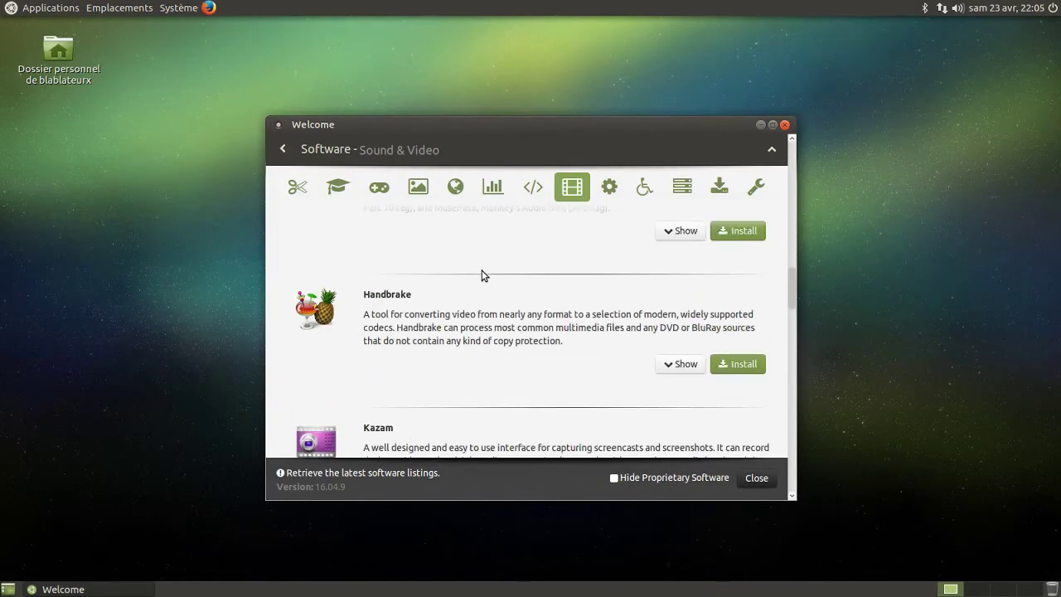
Step: Examine the Handbrake, Kazam and Kodi descriptions in the Sound & Video listing
scroll(483, 276, down, 2)
scroll(482, 276, down, 4)
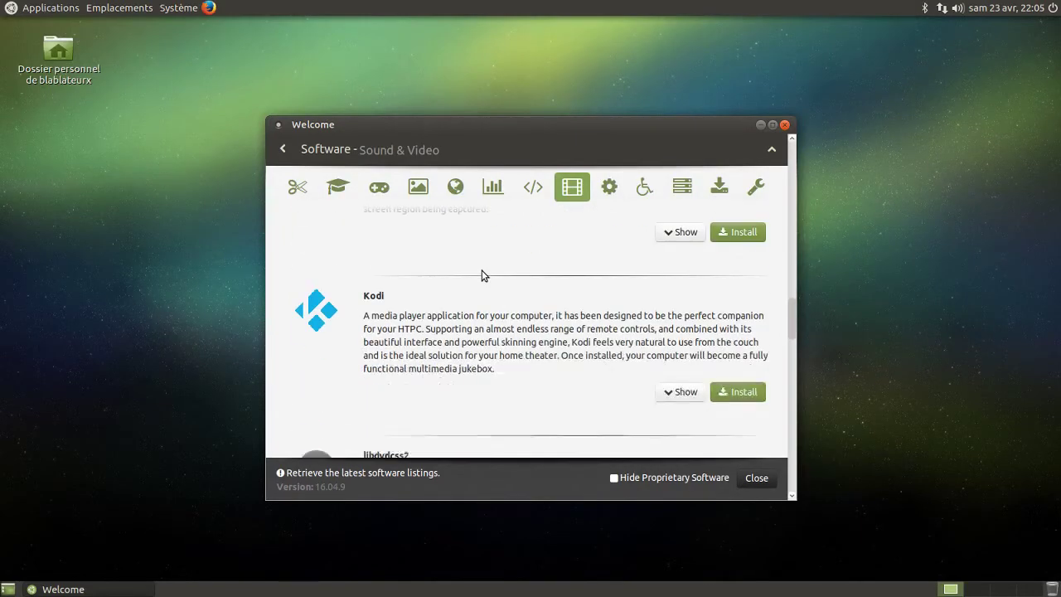
scroll(482, 276, up, 4)
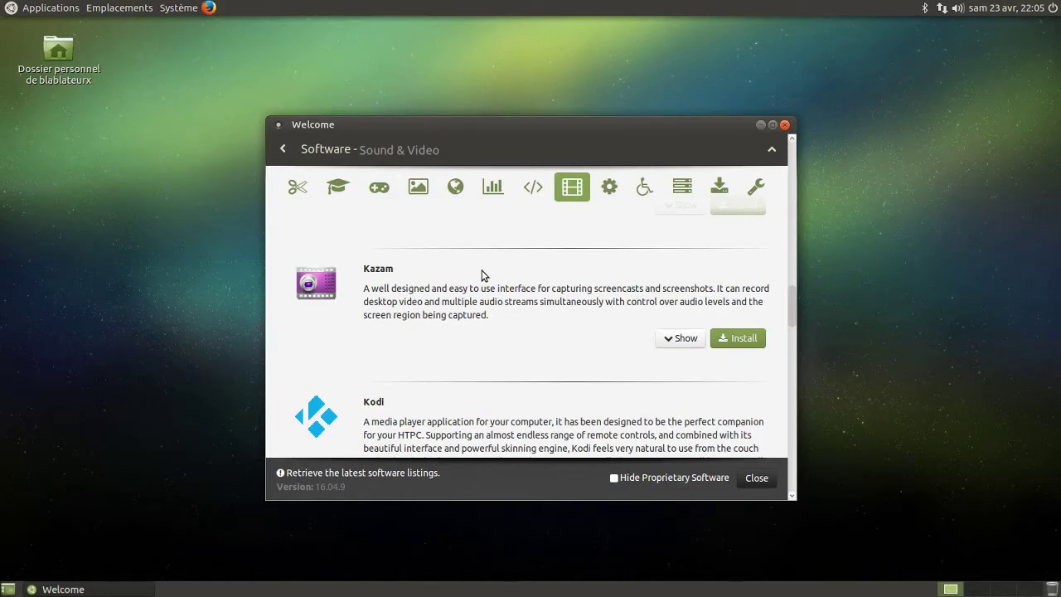
scroll(481, 275, down, 3)
scroll(482, 275, up, 5)
scroll(481, 275, down, 3)
scroll(481, 275, up, 2)
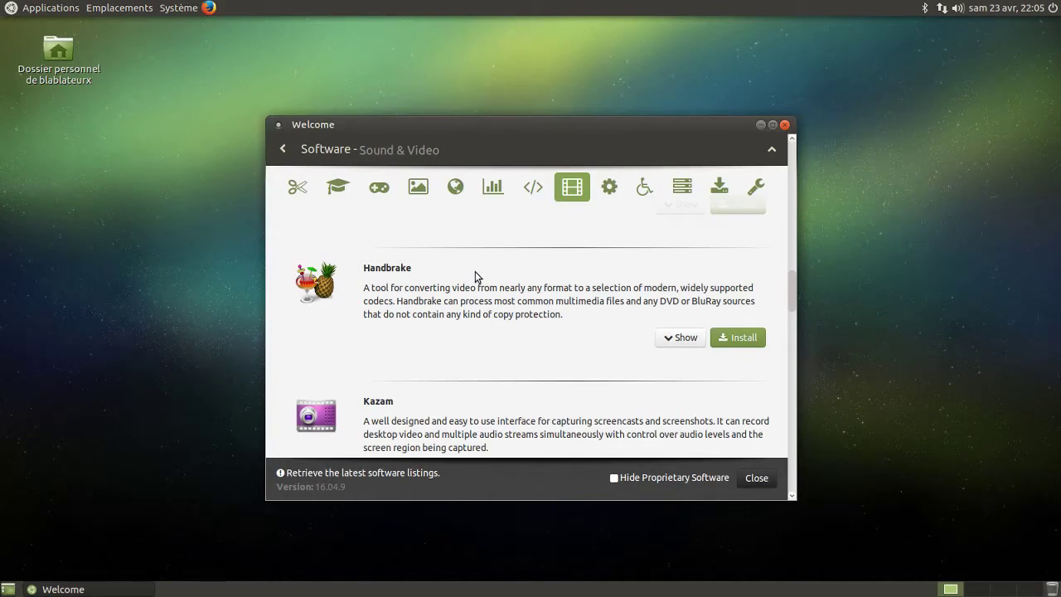
Step: Leave the software categories for the Welcome main page and display the Getting Started topics
click(614, 188)
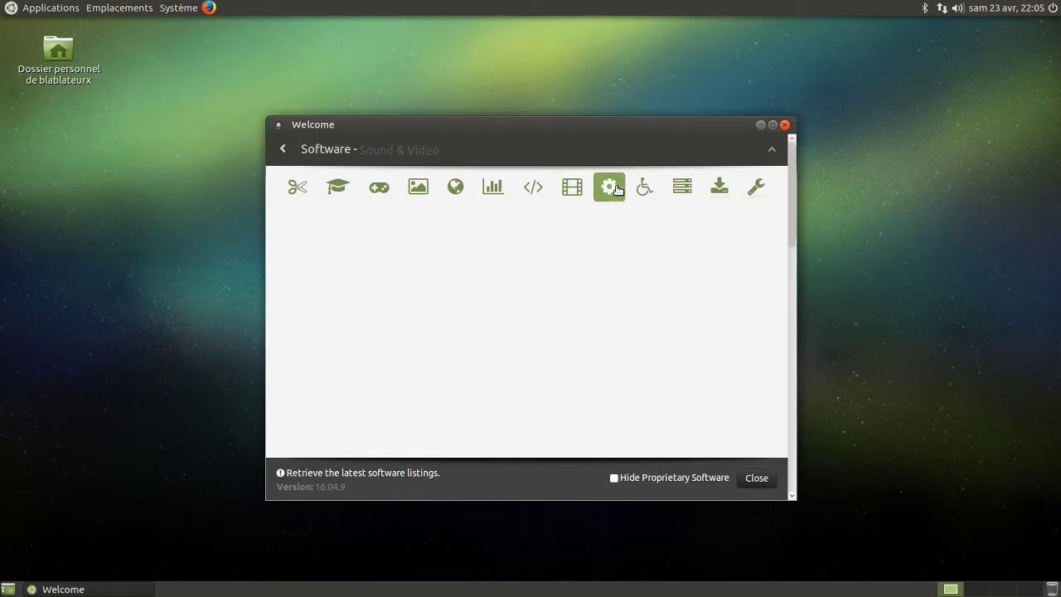
click(282, 151)
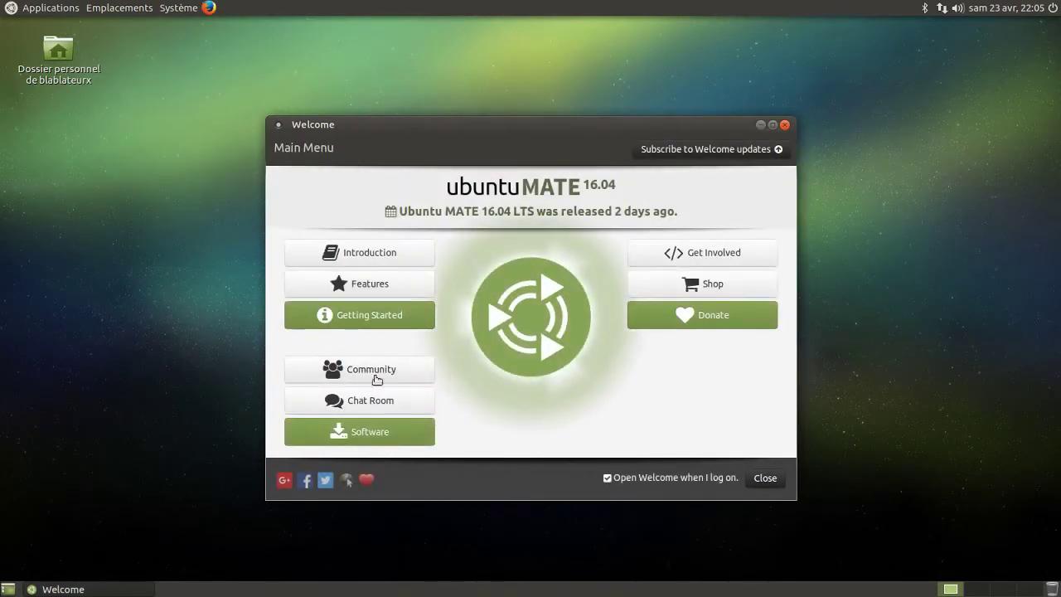
click(368, 316)
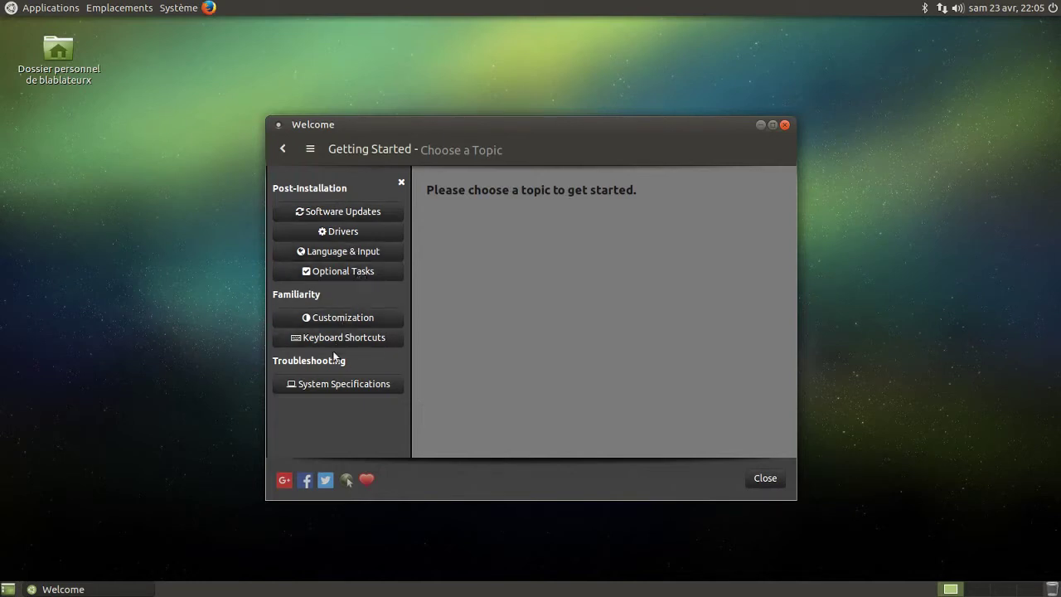
Step: Close the Welcome window and bring up the MATE control centre (Centre de contrôle)
click(784, 126)
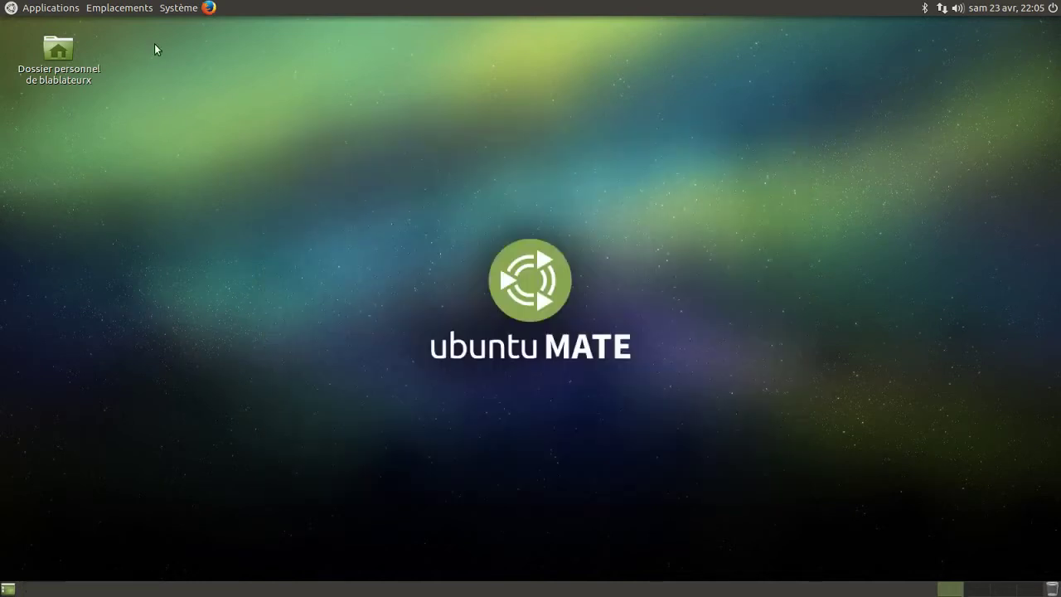
click(178, 9)
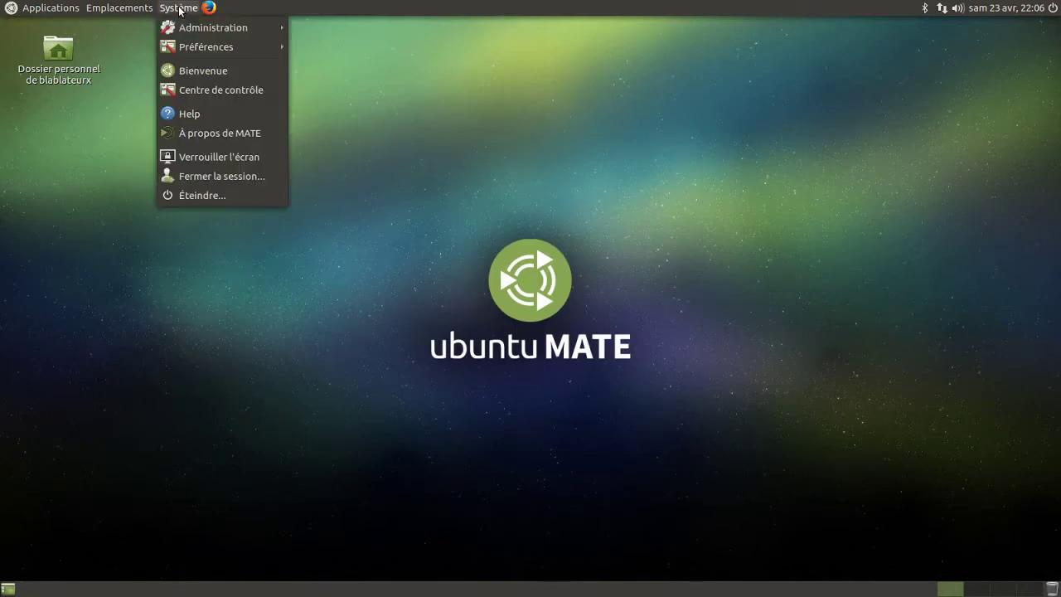
click(215, 89)
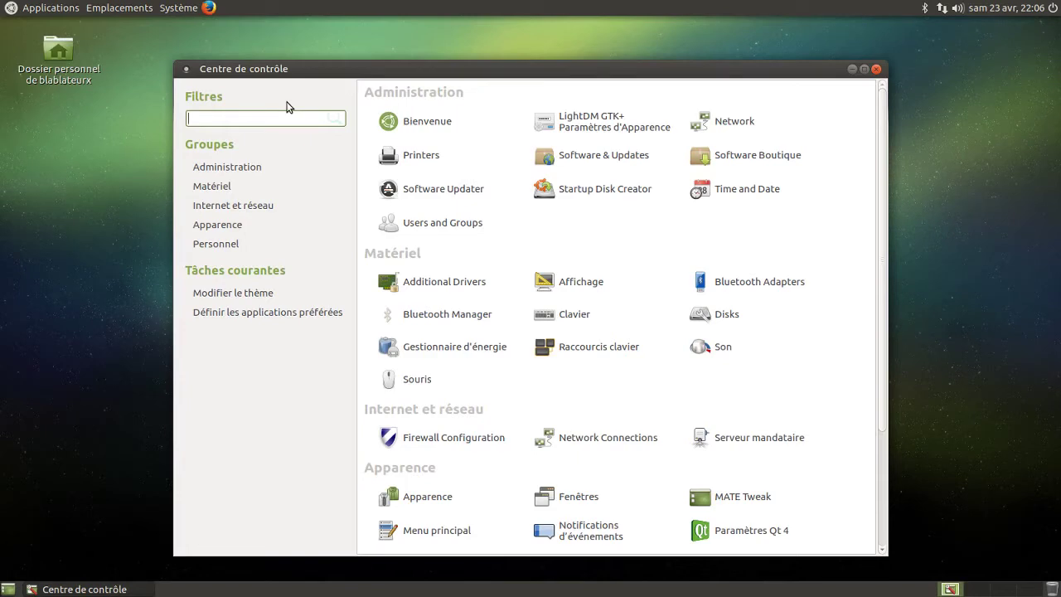
Step: Look through the control centre groups from Administration, Matériel and Internet et réseau to Apparence and Personnel, ending back at Administration
click(251, 169)
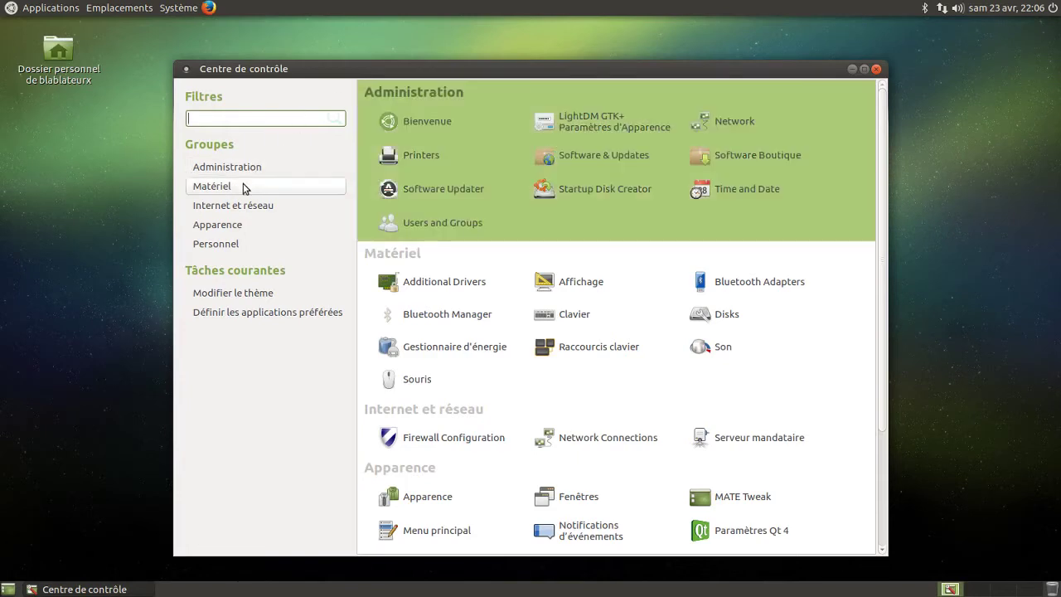
click(247, 184)
click(249, 208)
click(241, 231)
click(239, 245)
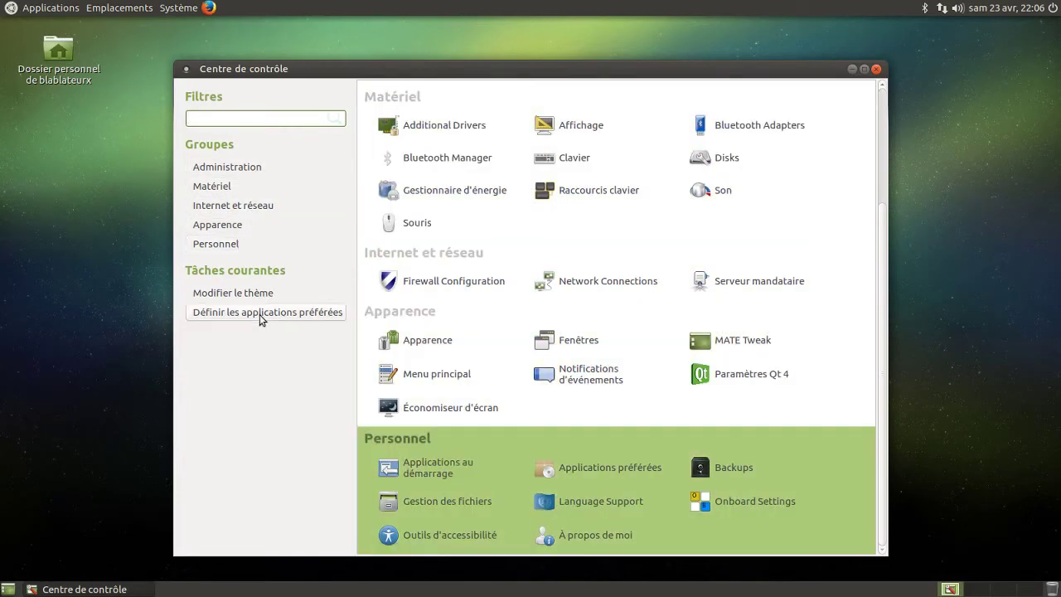
click(249, 174)
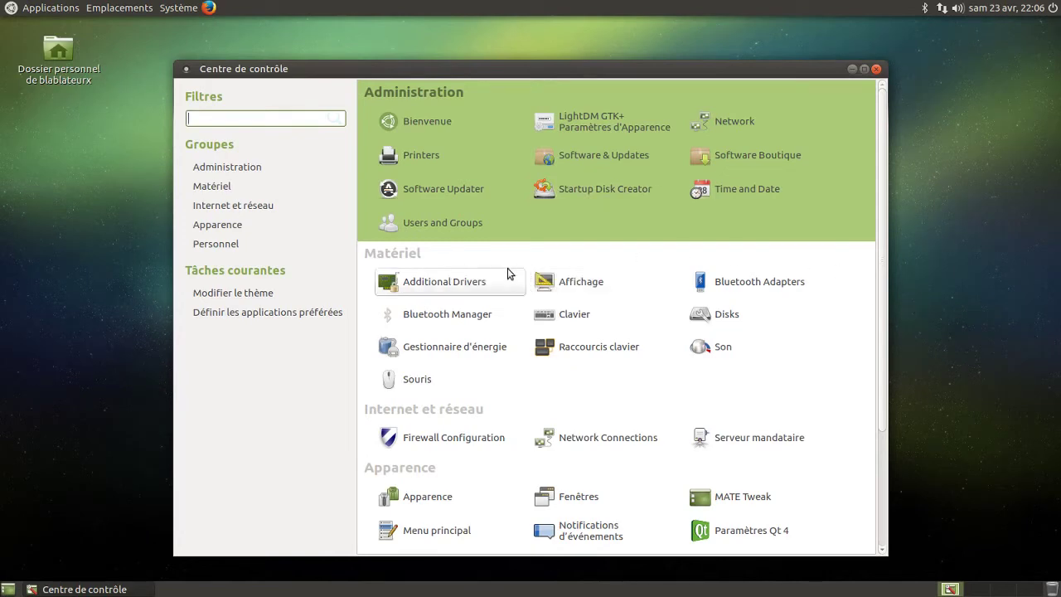
Step: Bring up the appearance preferences from the Apparence group and apply the BlackMATE theme
click(238, 228)
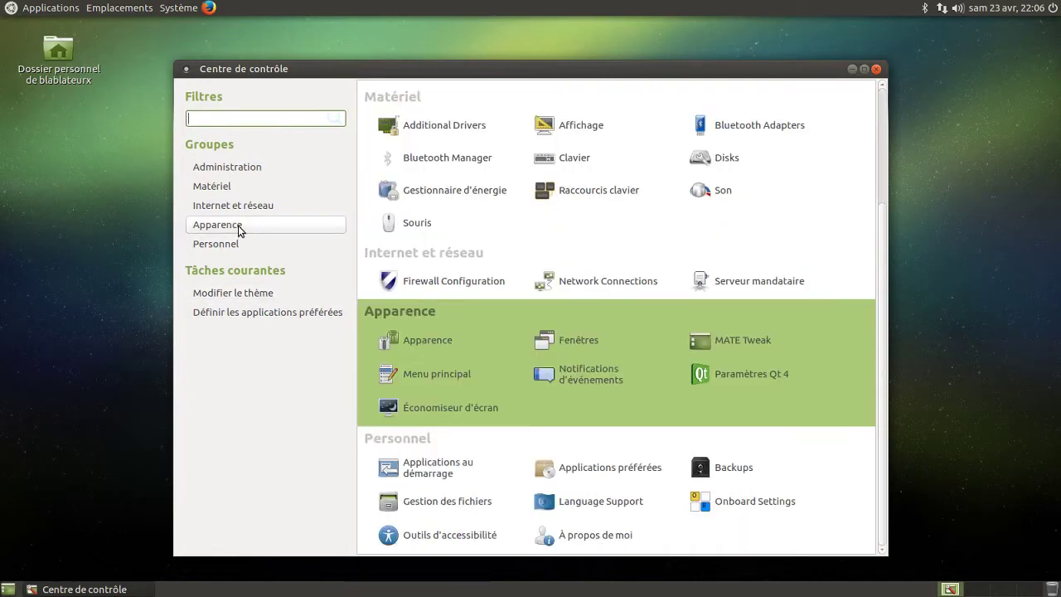
click(452, 343)
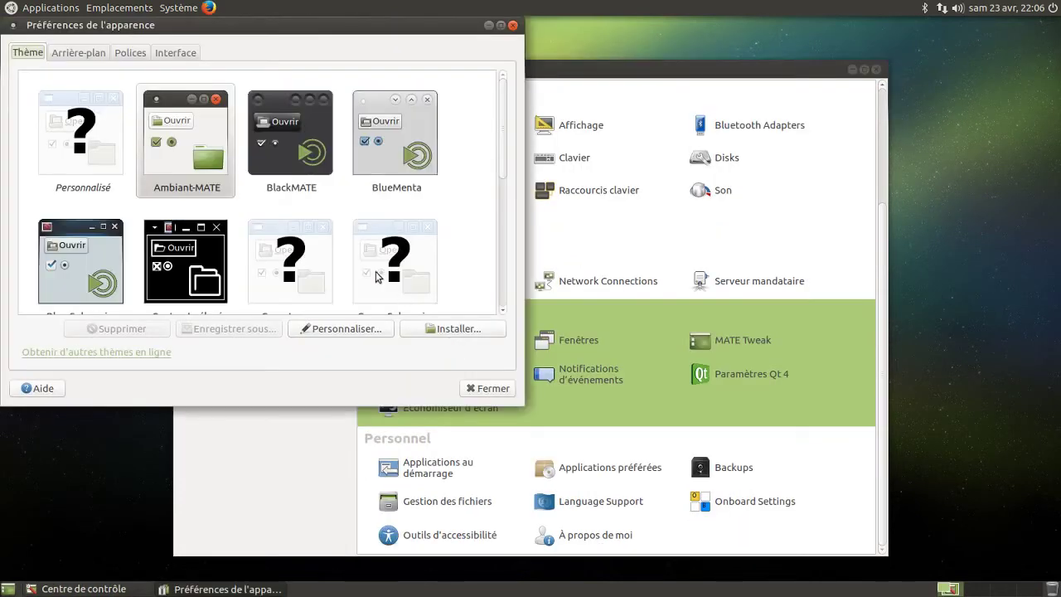
click(305, 142)
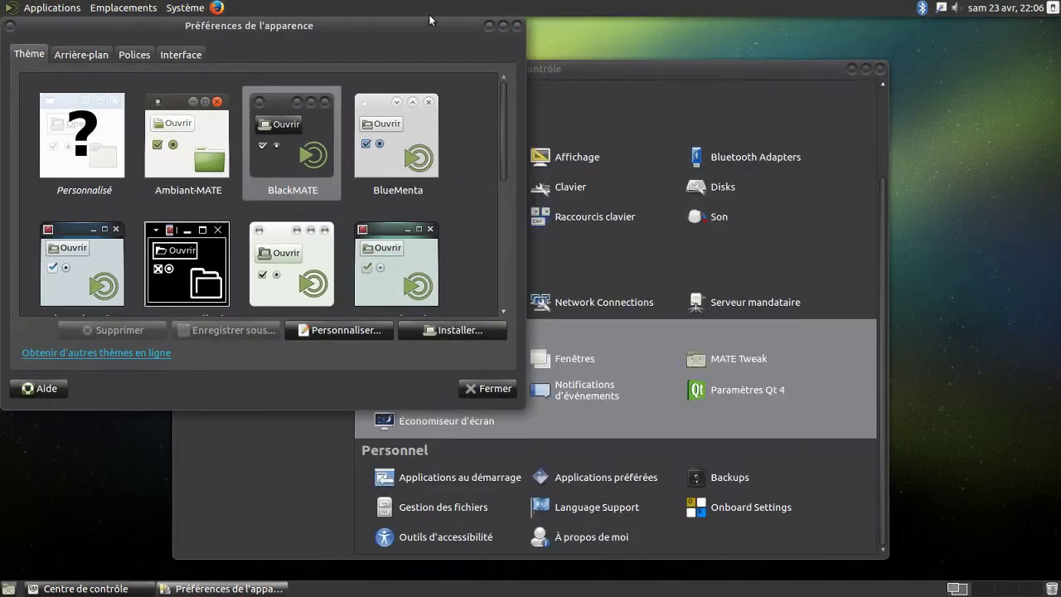
Step: Set the desktop background to the green wallpaper with animal silhouettes and a pale moon, moving the preferences window aside
click(102, 57)
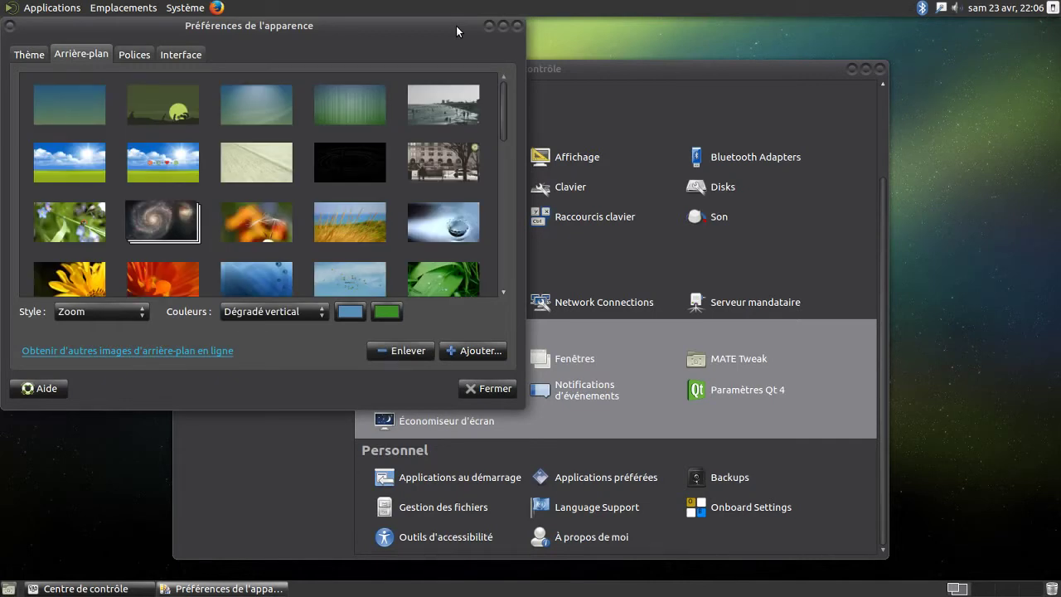
drag(456, 26, 717, 56)
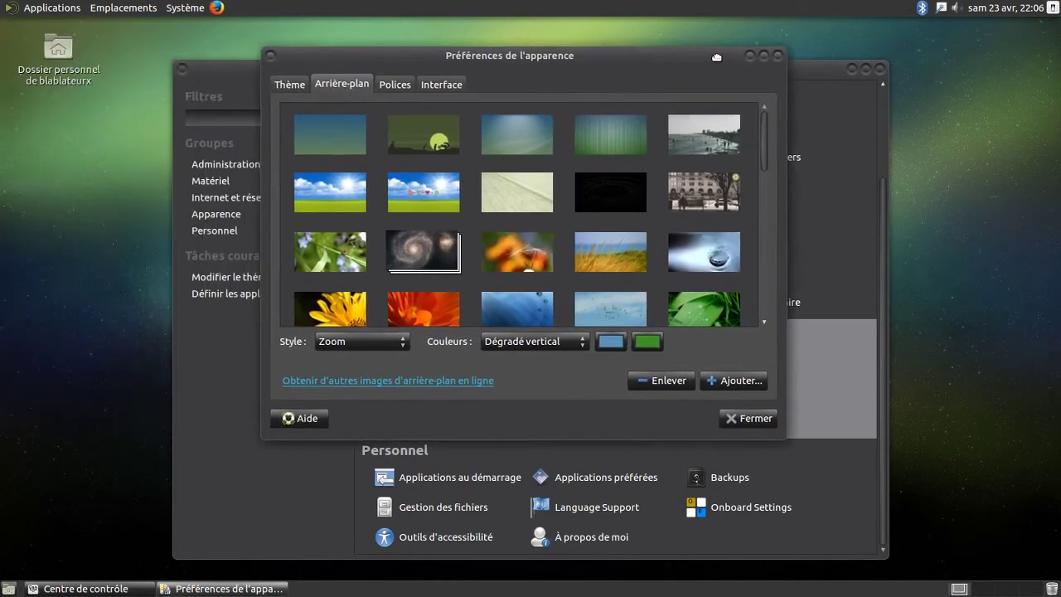
click(438, 148)
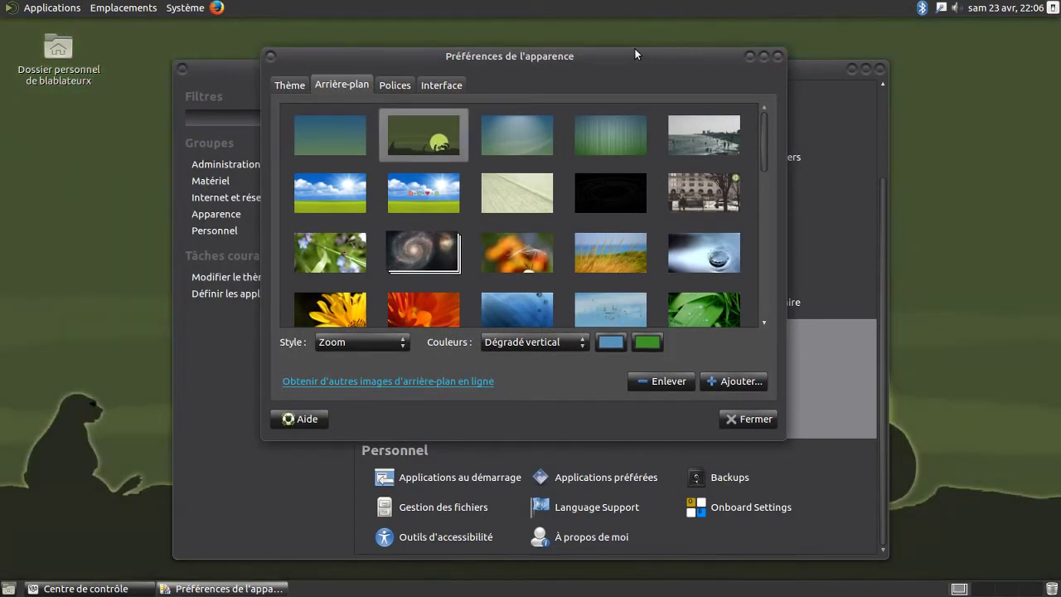
drag(635, 54, 487, 113)
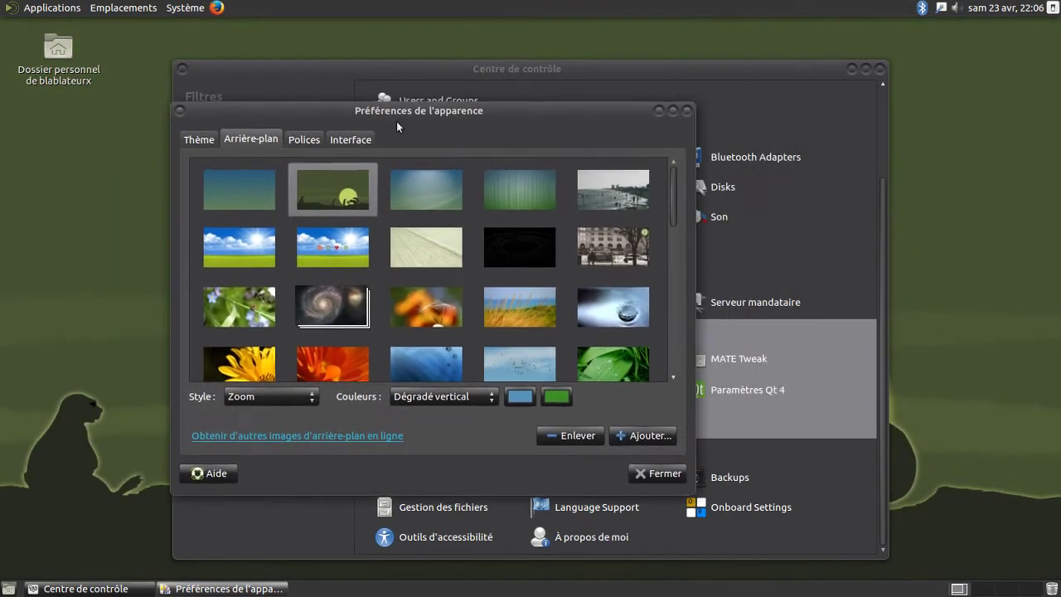
Step: Go through the font and interface preferences, turn off icons in menus, and check the effect in the desktop context menu
click(313, 142)
click(349, 141)
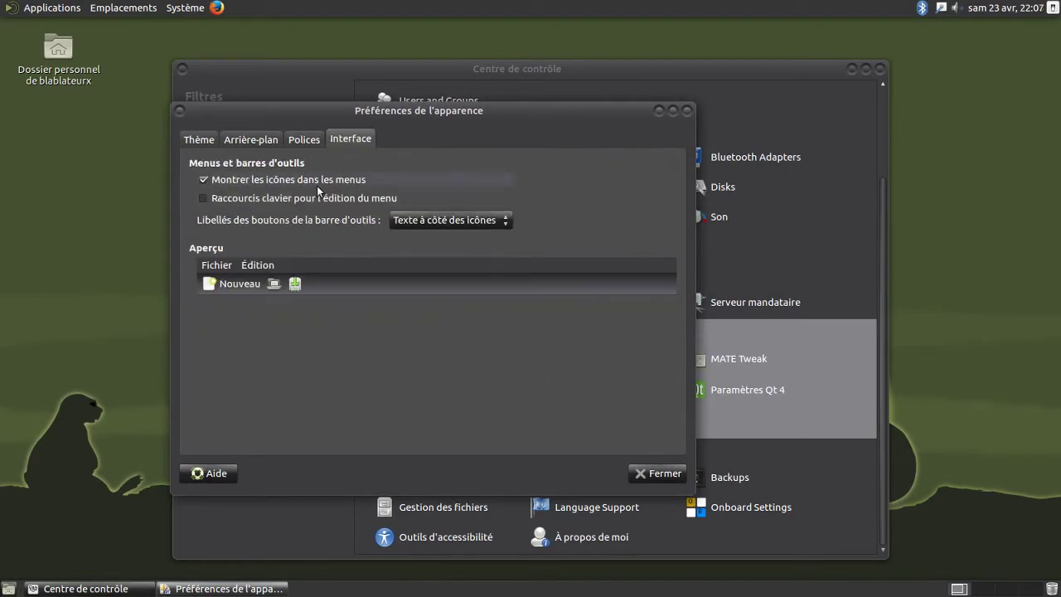
right_click(107, 176)
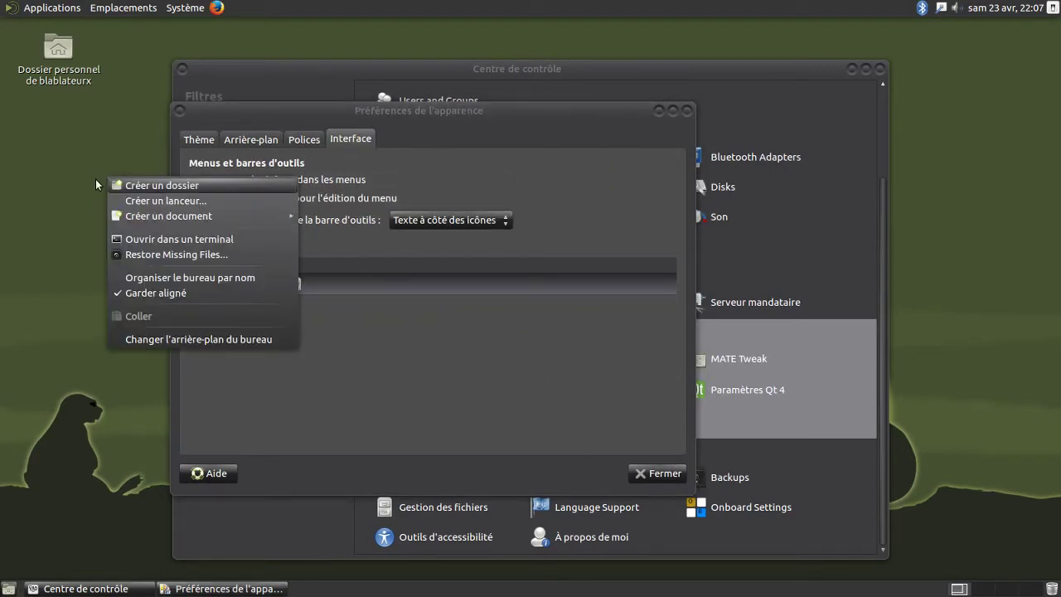
click(144, 159)
right_click(124, 166)
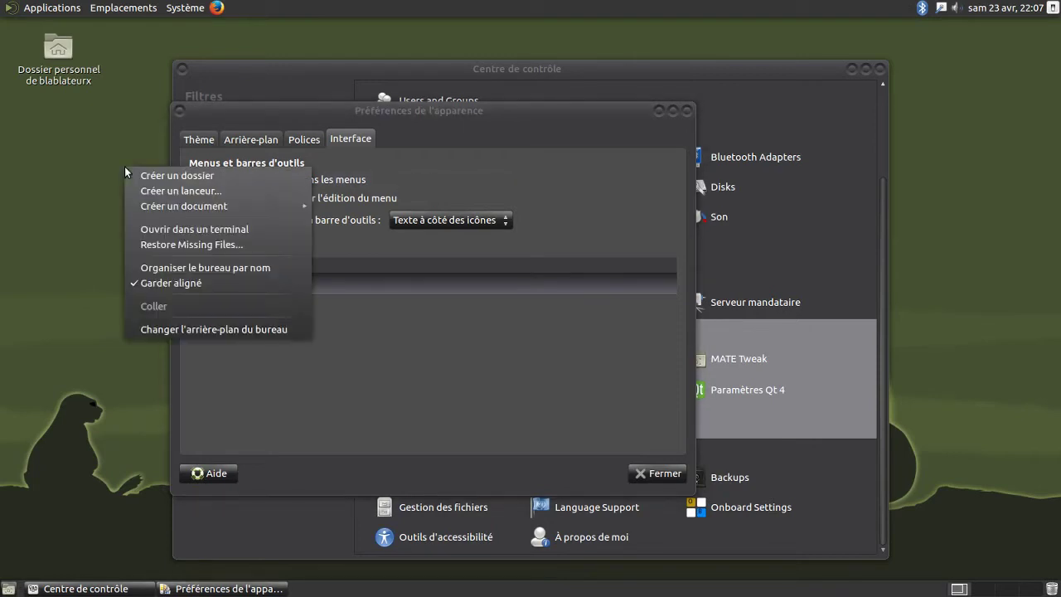
click(65, 156)
Step: Toggle the "Montrer les icônes dans les menus" option repeatedly, comparing the desktop context menu after each change
click(211, 179)
right_click(88, 160)
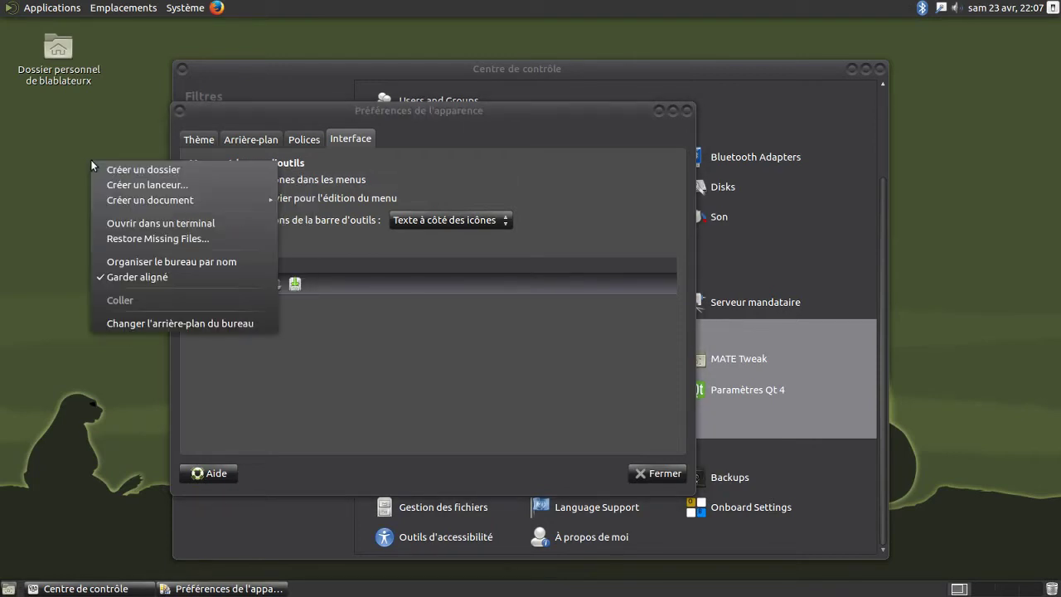
click(84, 138)
click(203, 179)
right_click(4, 149)
click(165, 143)
click(217, 179)
right_click(122, 159)
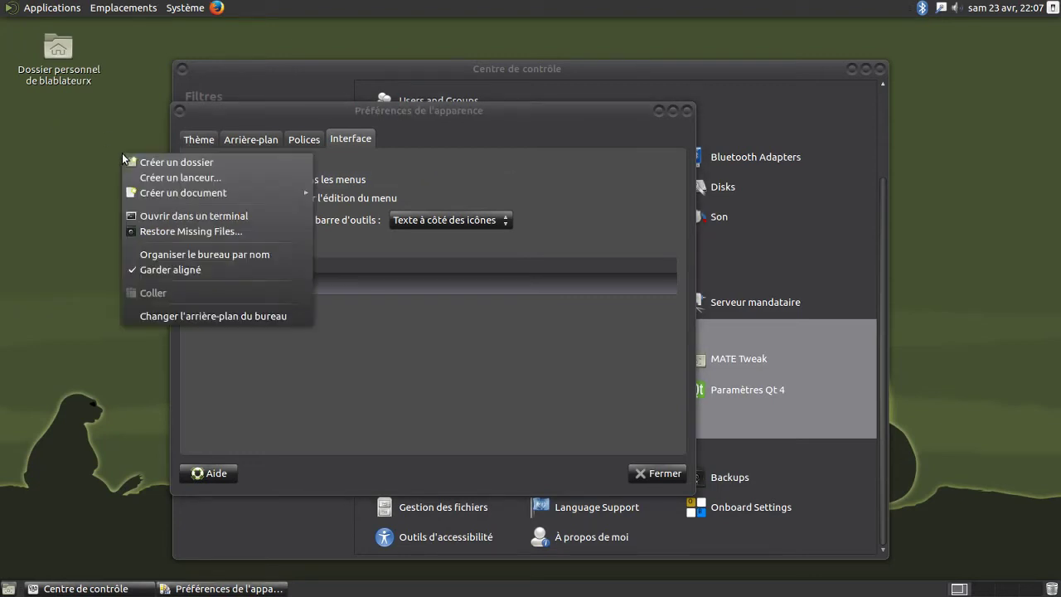
Step: Disable icons in menus once more, check the desktop context menu, and enable the icons again
click(360, 181)
click(359, 180)
right_click(125, 173)
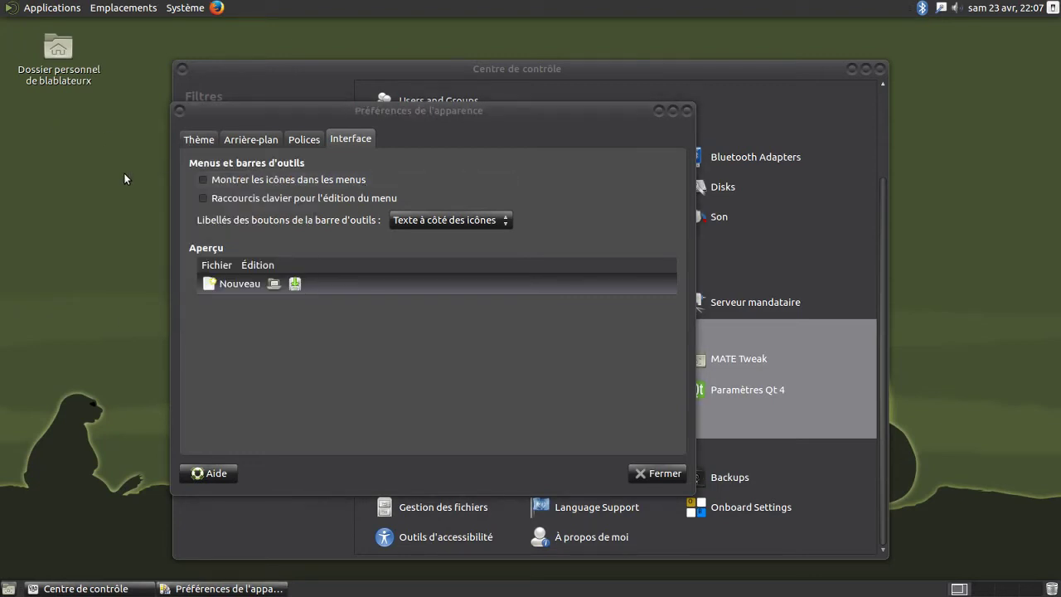
click(286, 164)
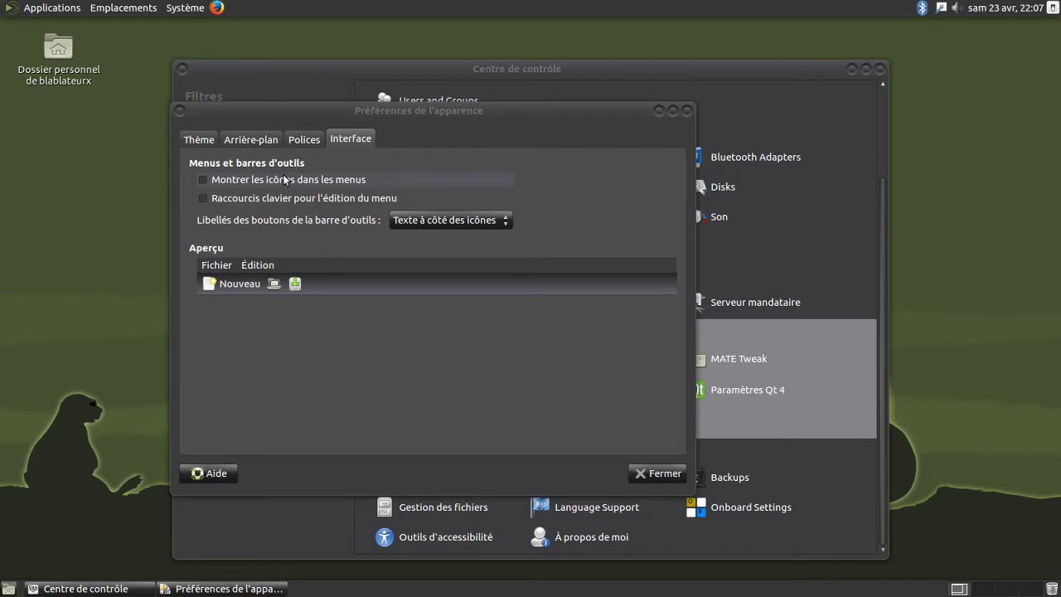
click(284, 179)
right_click(126, 171)
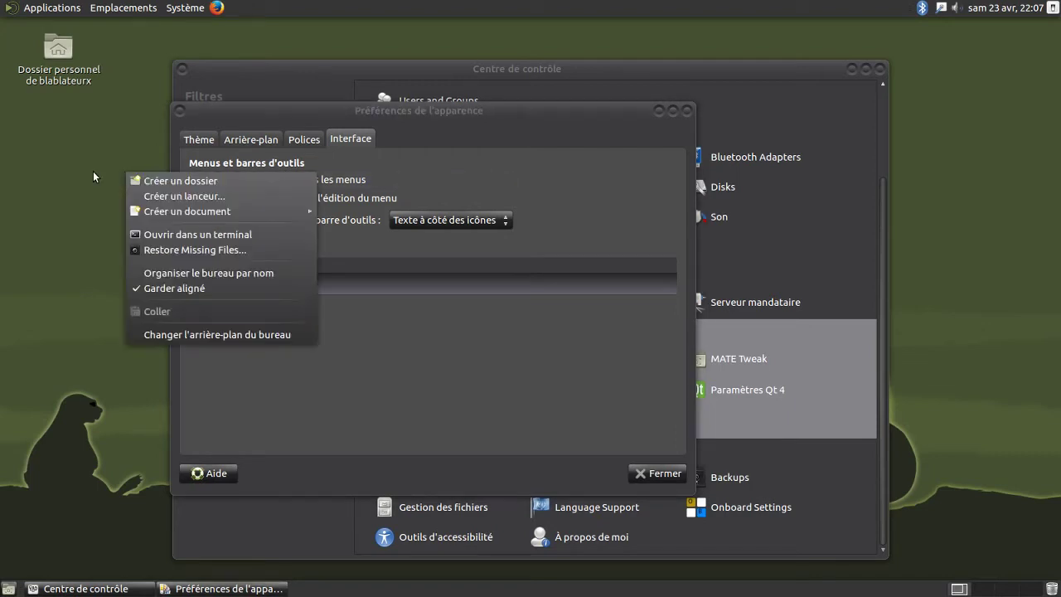
click(93, 177)
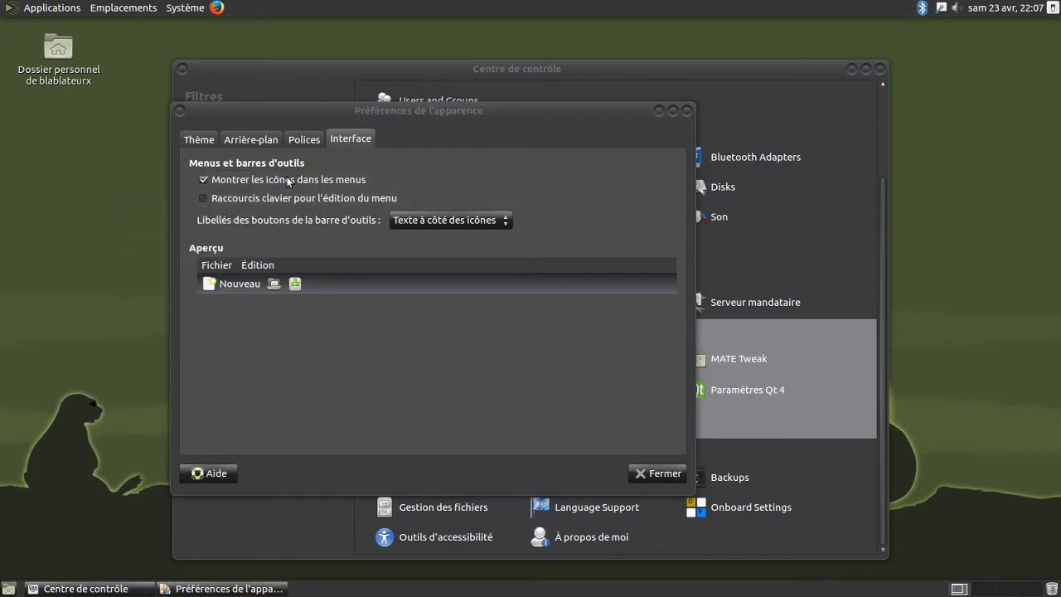
Step: Close the appearance preferences and take a brief look at the general window settings
click(651, 472)
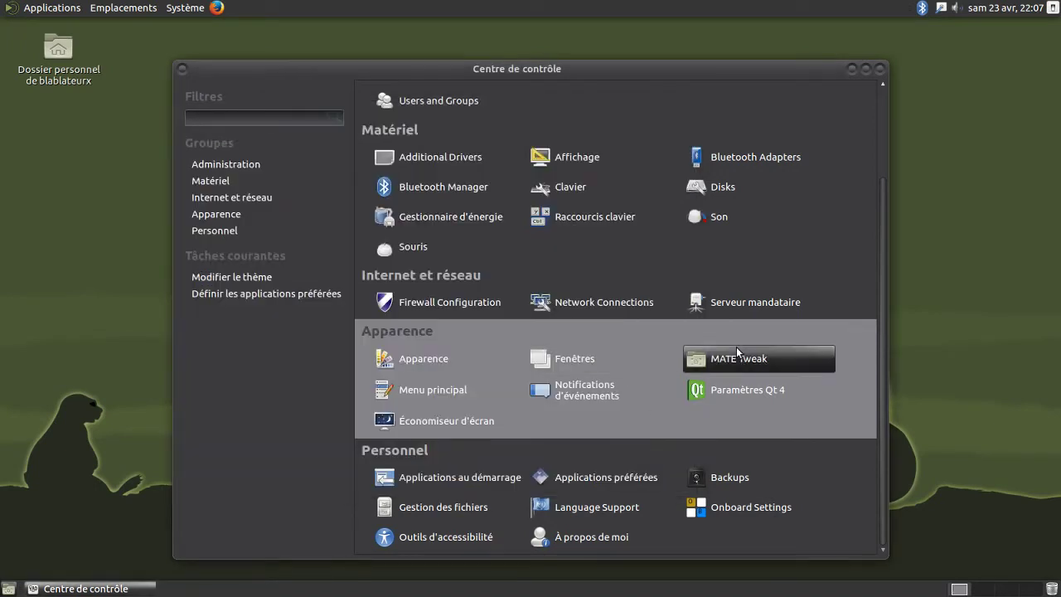
click(575, 361)
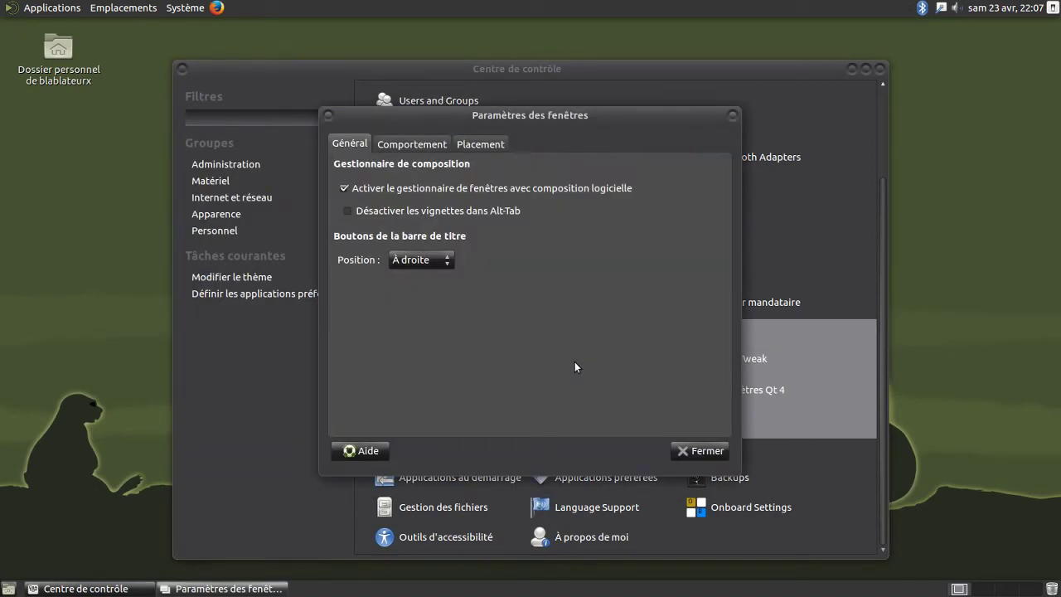
click(685, 447)
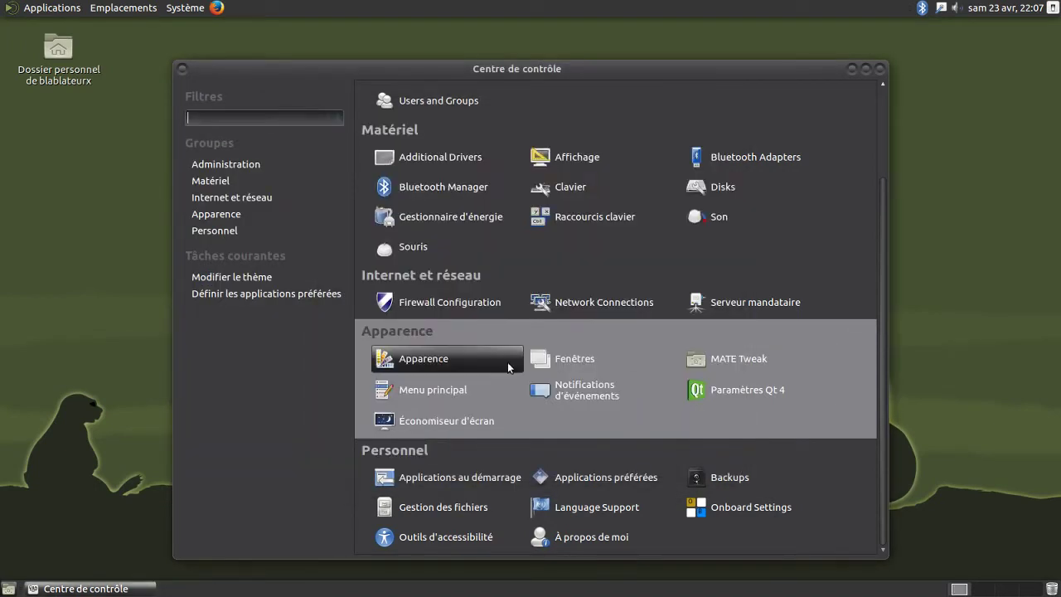
Step: Switch the desktop theme to Ambiant-MATE in the appearance preferences and review the interface options before closing
click(429, 352)
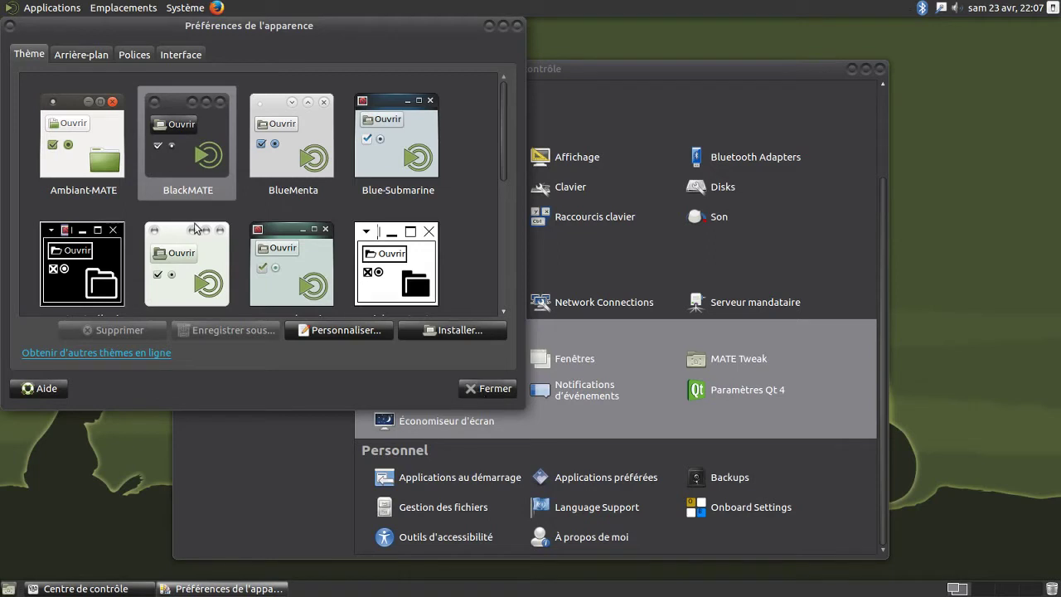
click(92, 150)
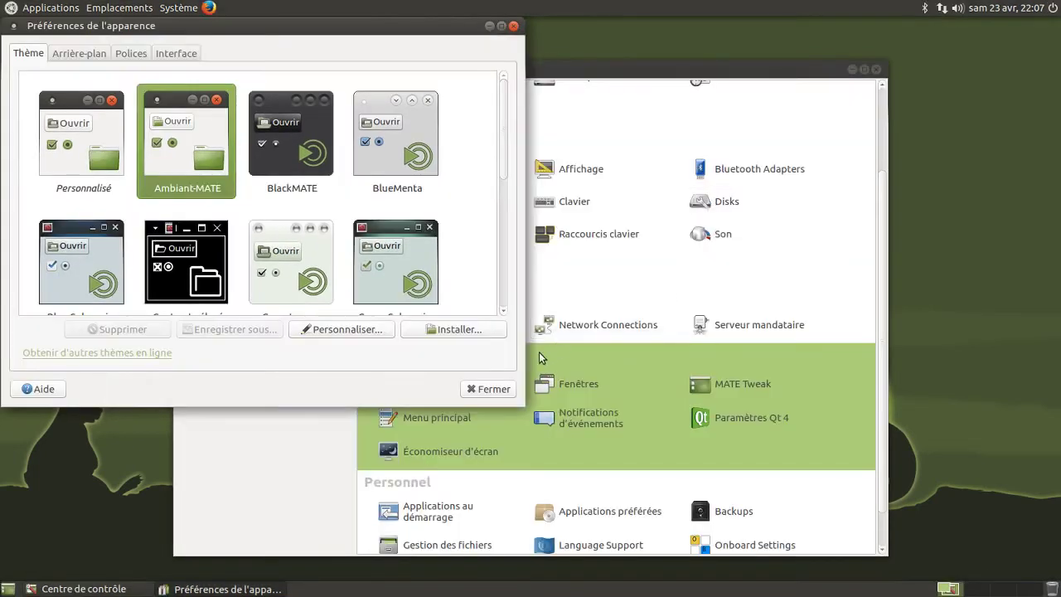
click(182, 60)
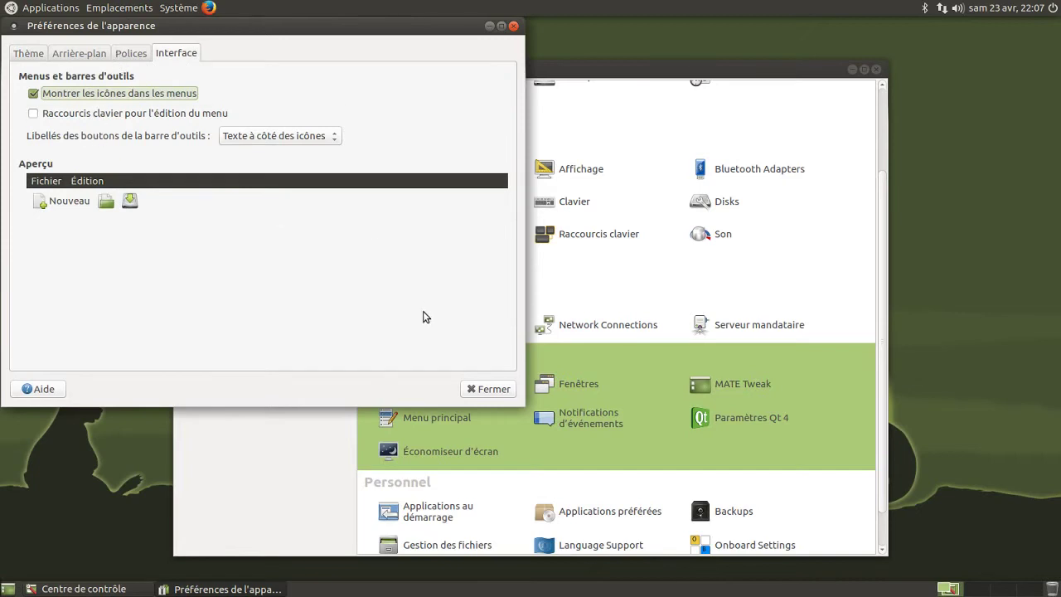
click(488, 389)
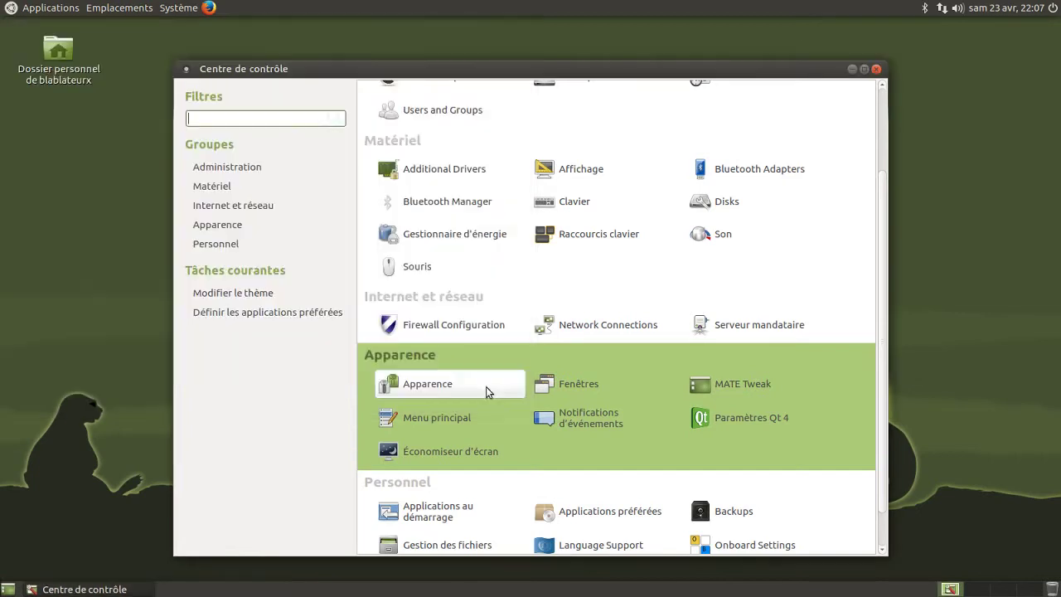
Step: Review the general, Comportement and Placement settings for windows, leaving them as they are
click(577, 384)
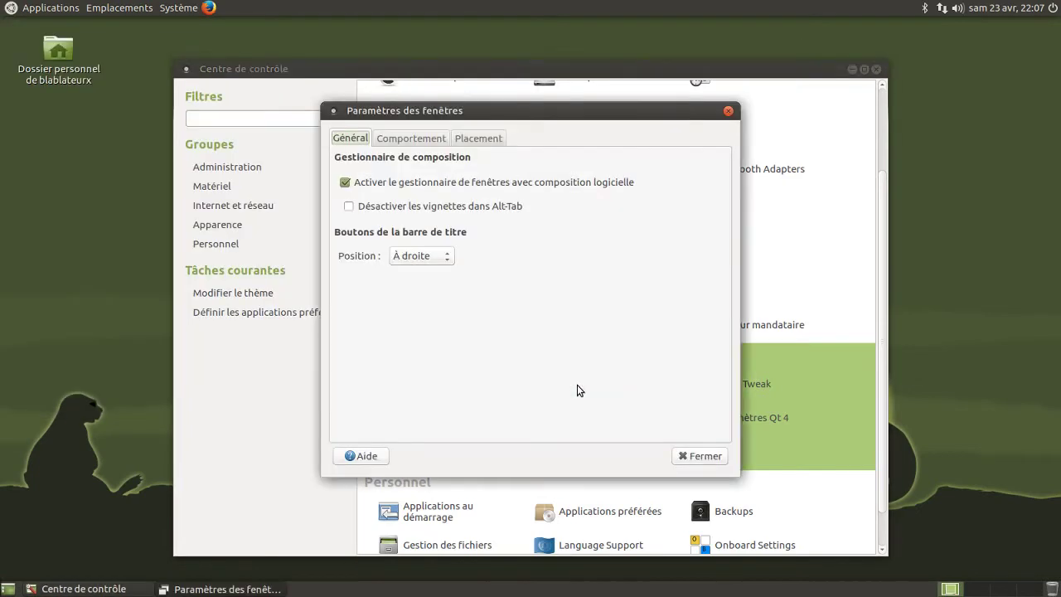
click(395, 141)
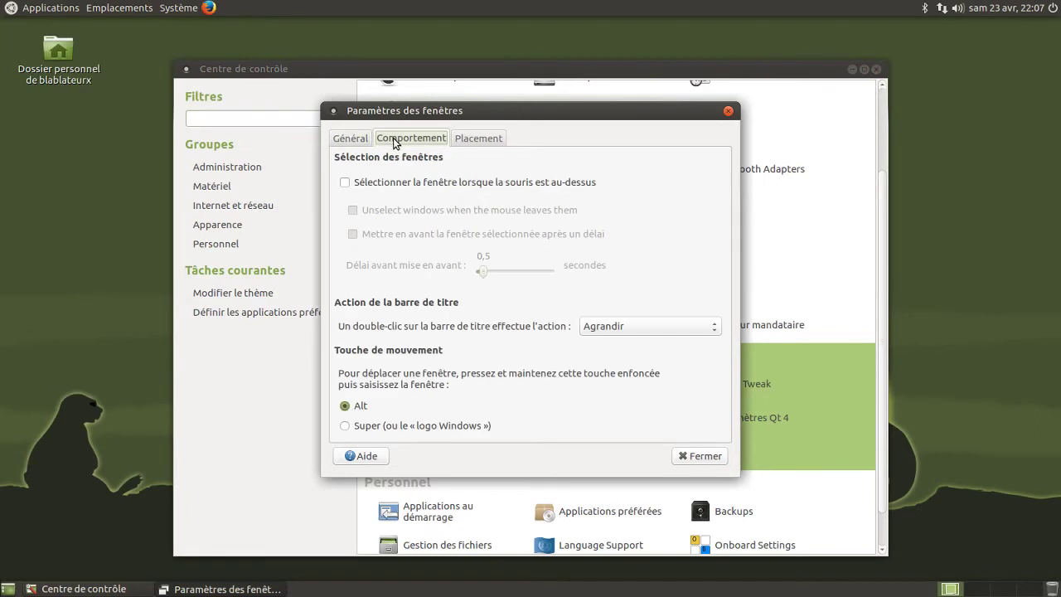
click(459, 141)
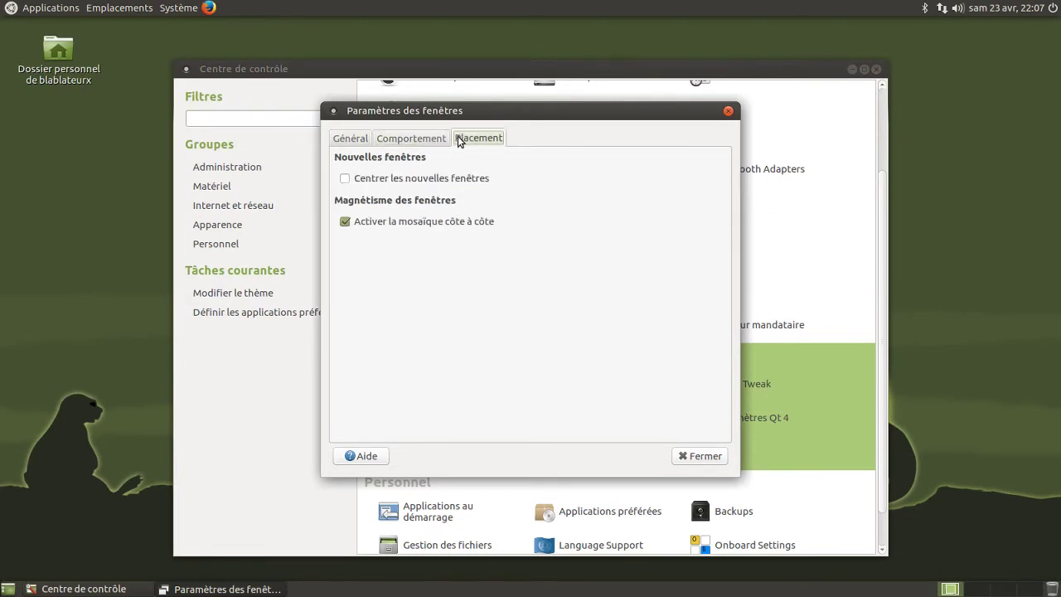
click(706, 457)
Step: In MATE Tweak, turn all desktop icons off and on again, and disable the Dossier personnel and Volumes montés icons
click(734, 386)
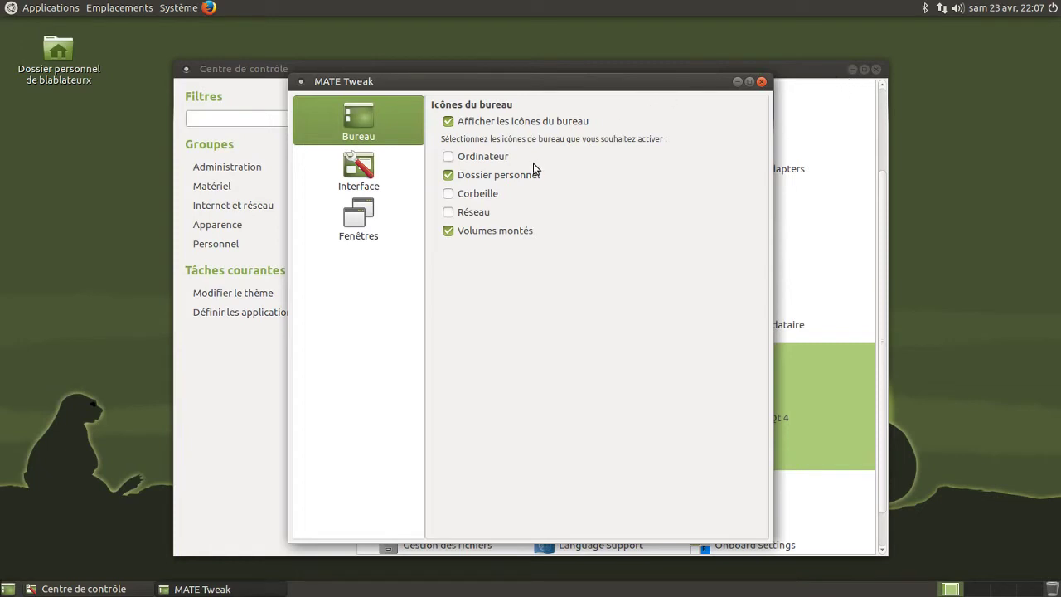
click(478, 126)
click(479, 126)
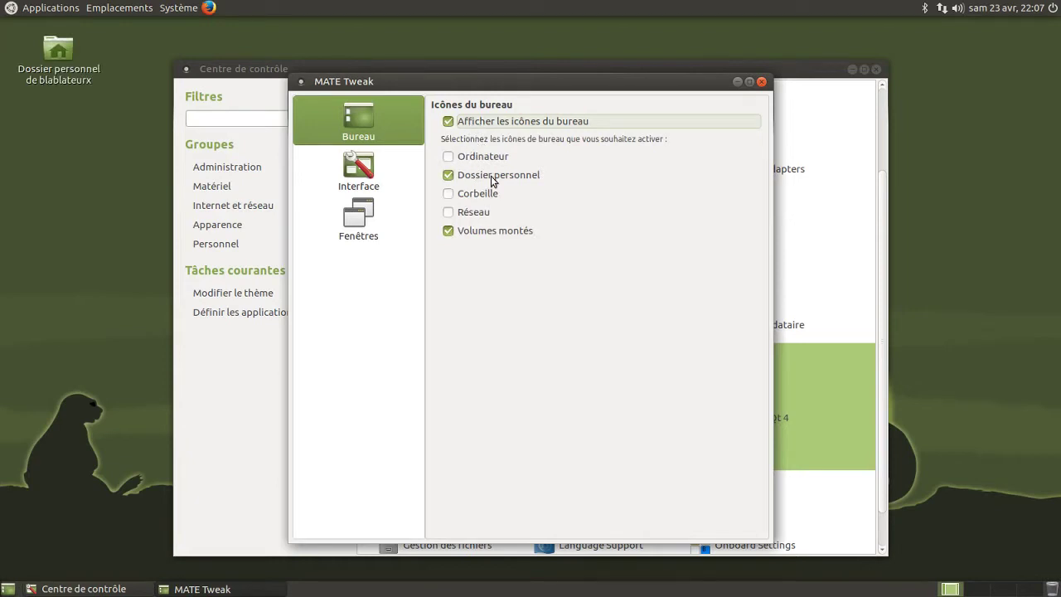
click(494, 181)
click(494, 236)
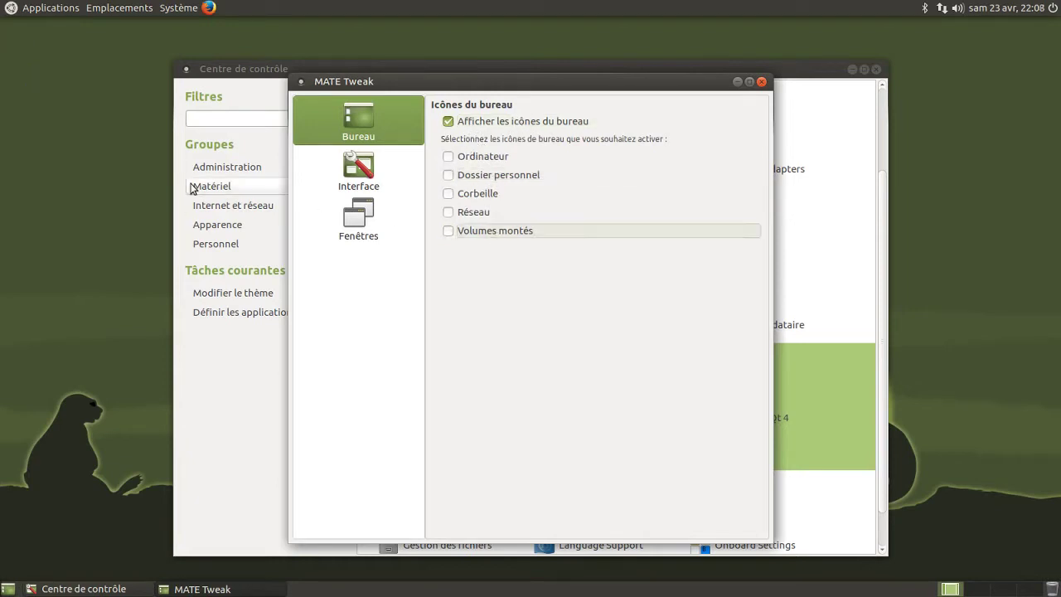
Step: Create a new folder named blablaLINUX on the desktop and move it to the desktop's upper-left corner
right_click(128, 158)
click(145, 166)
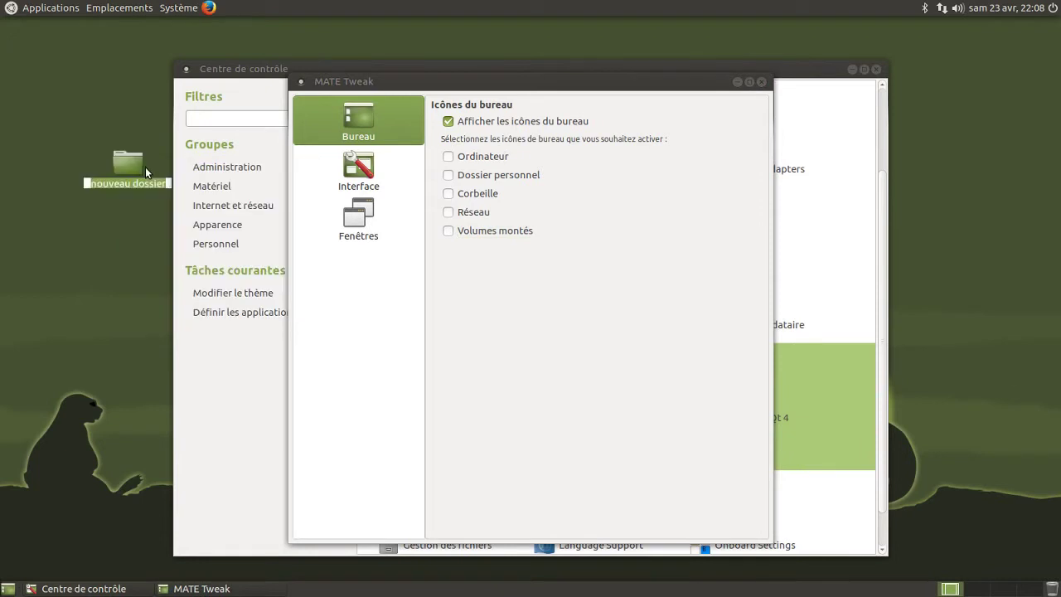
text(blablaL)
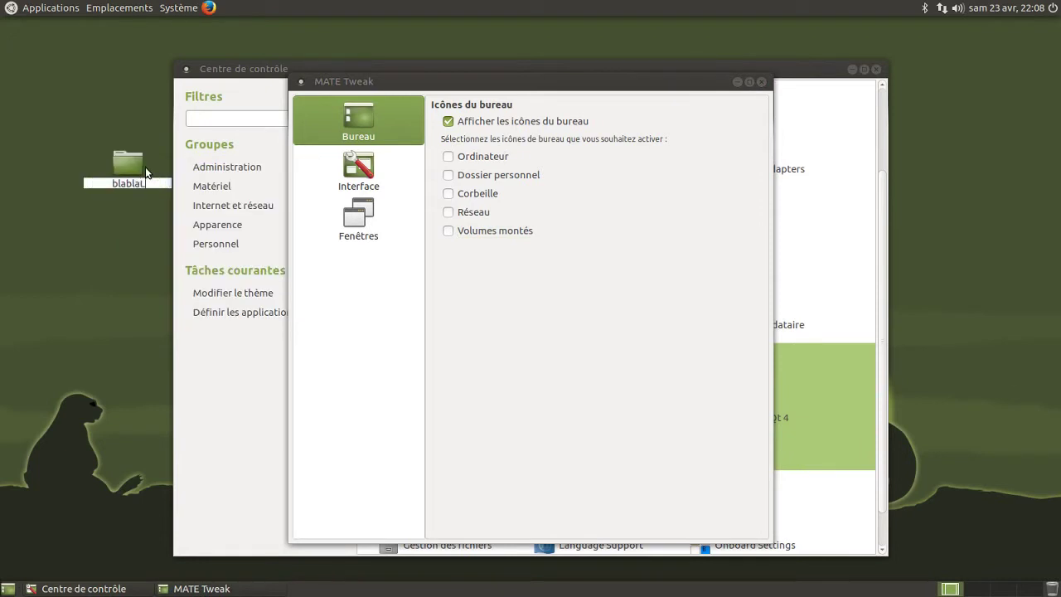
text(INUX)
key(Return)
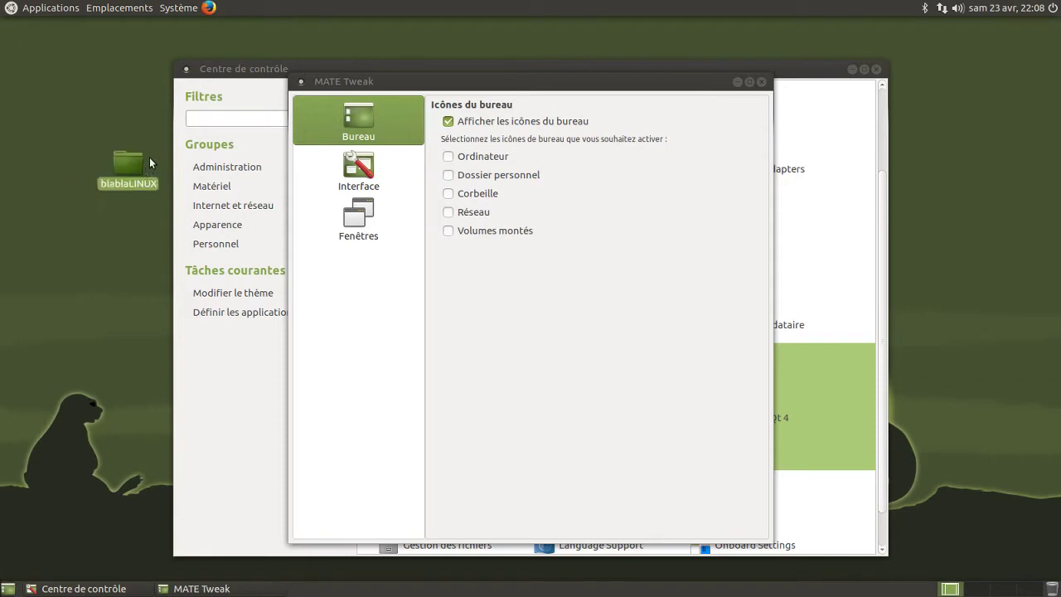
drag(138, 166, 58, 75)
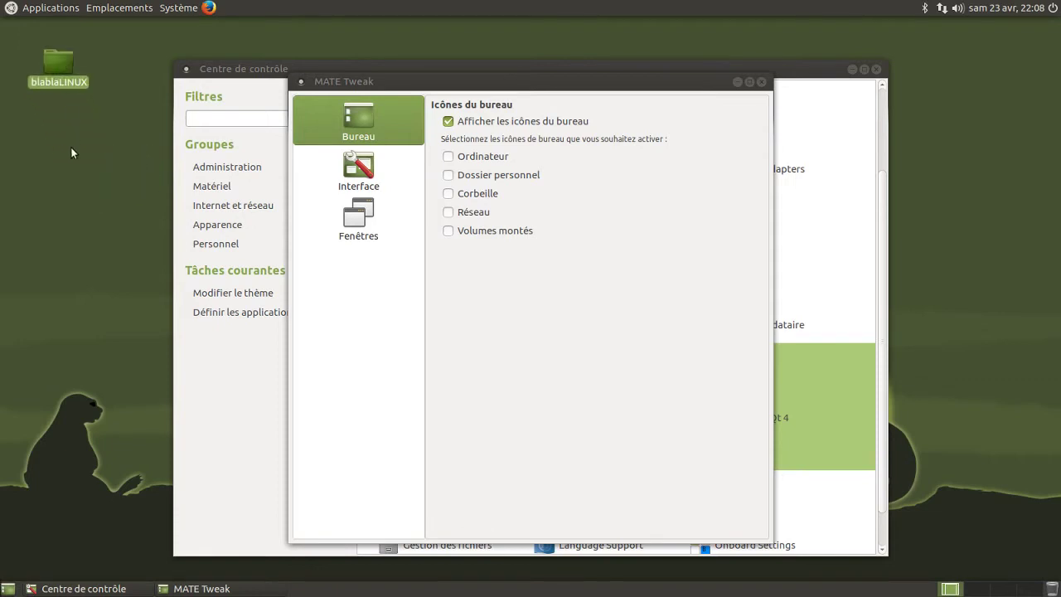
Step: In MATE Tweak's interface settings, try the Cupertino and Fedora panel layouts and look at the Fedora layout's main menu
click(358, 173)
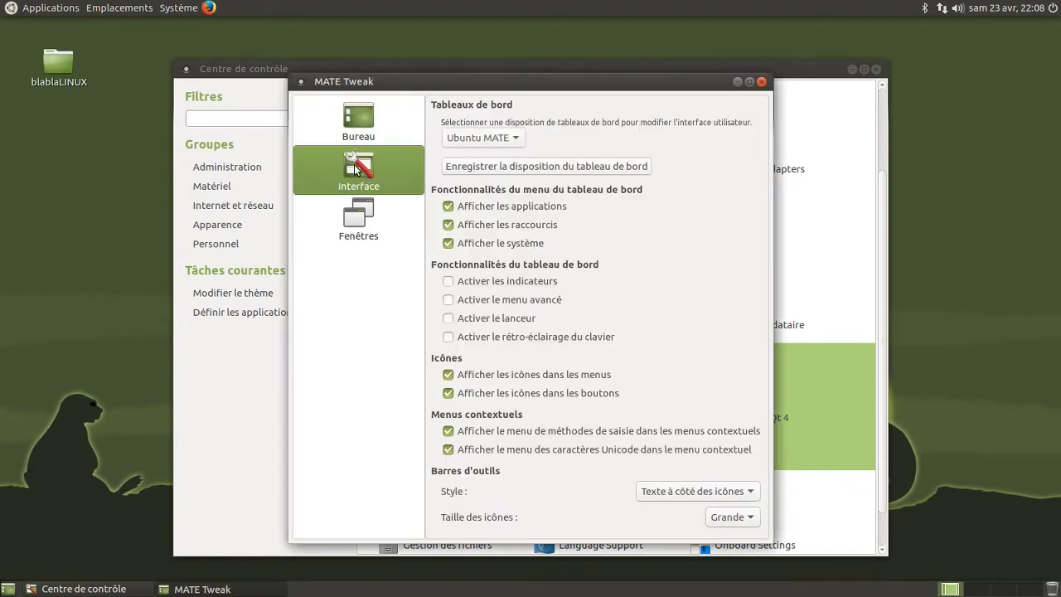
click(511, 140)
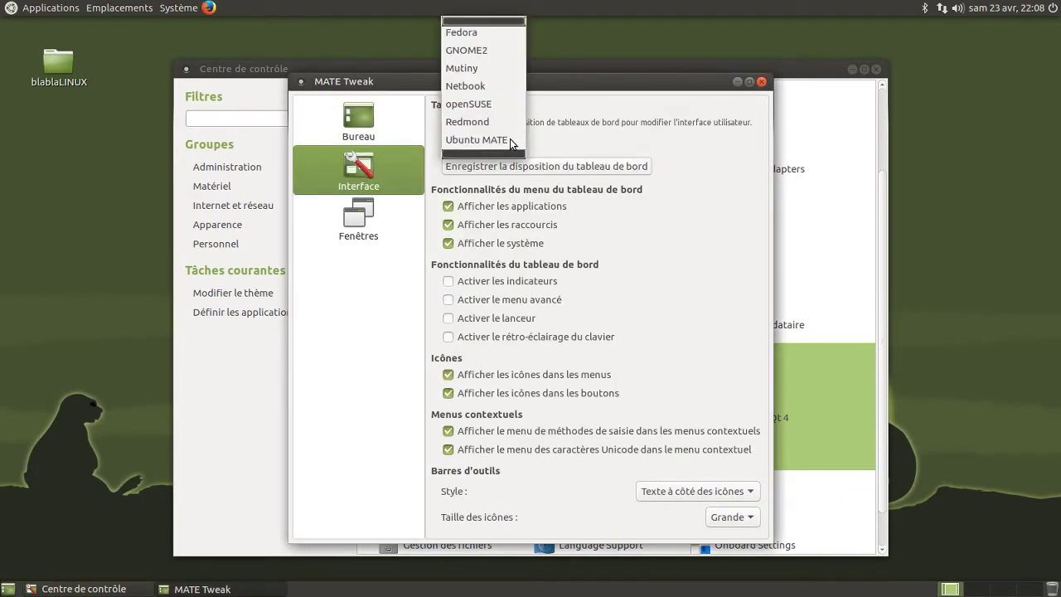
click(499, 23)
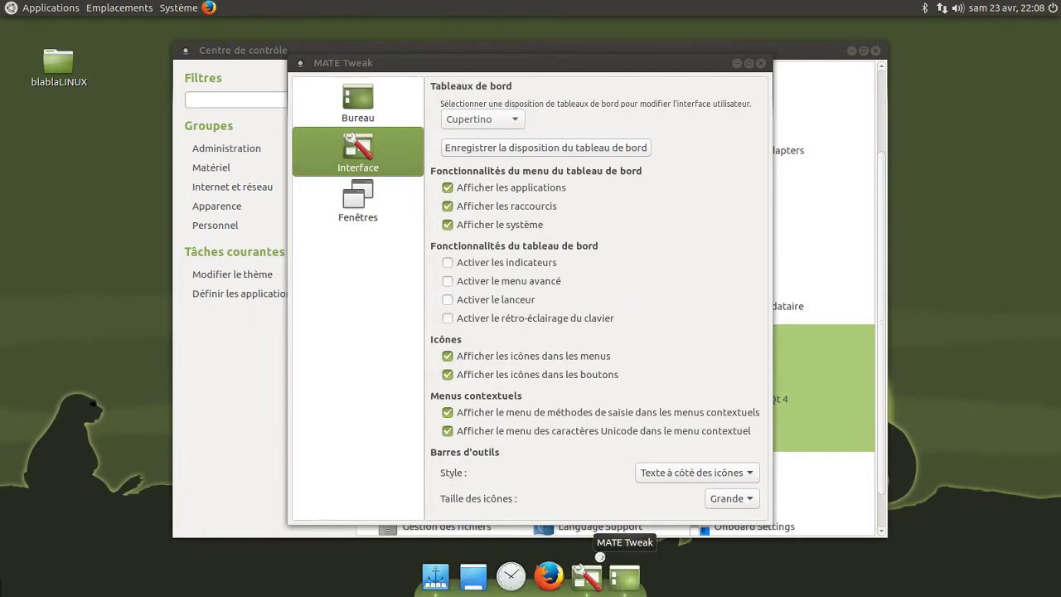
click(479, 124)
click(475, 133)
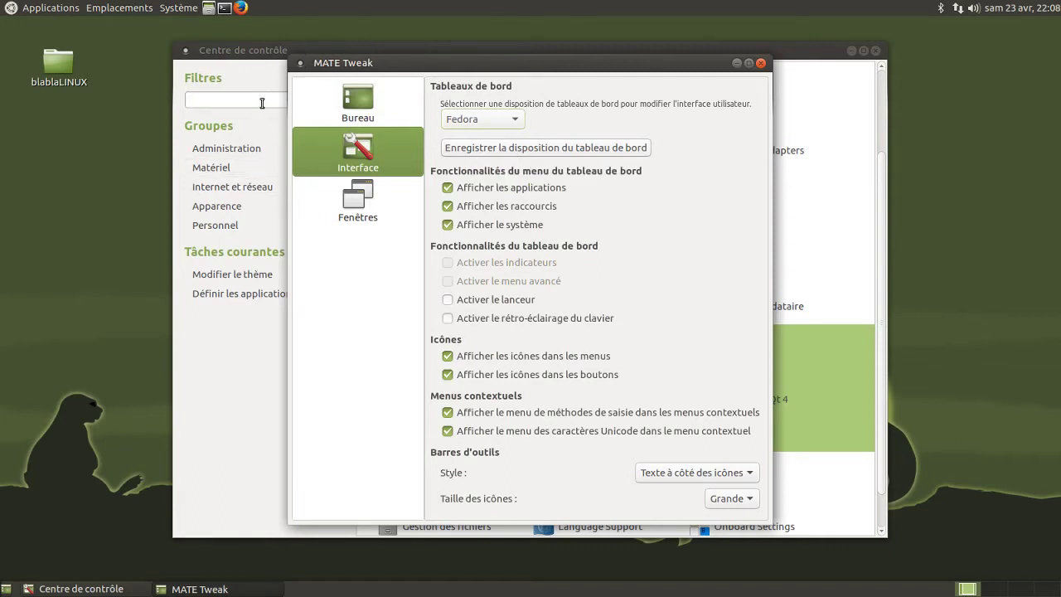
click(18, 10)
click(19, 10)
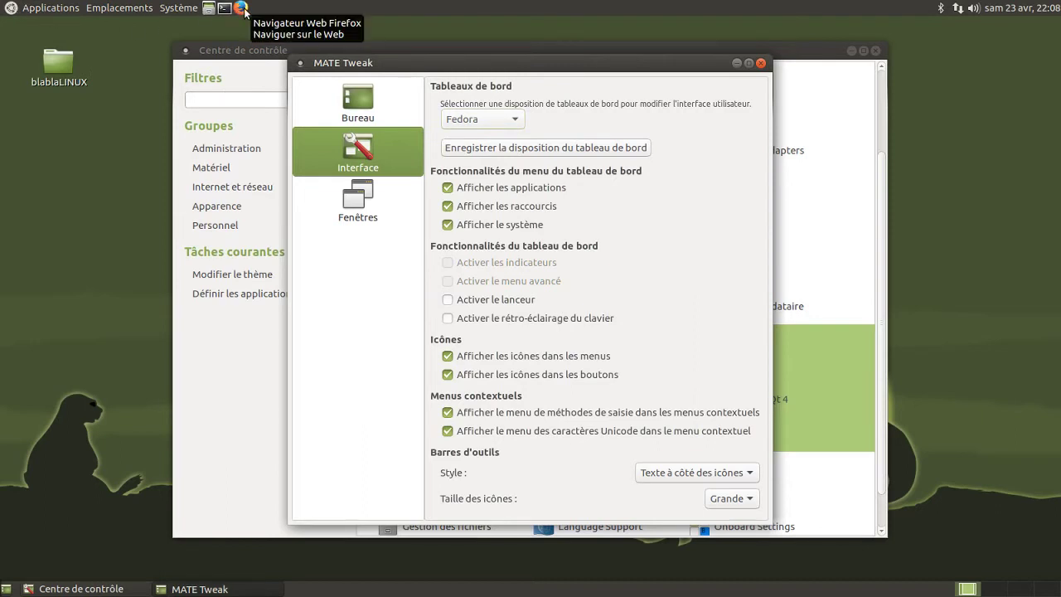
Step: Try the GNOME2 and Mutiny panel layouts, checking Mutiny's main menu and workspace switcher
click(484, 119)
click(486, 138)
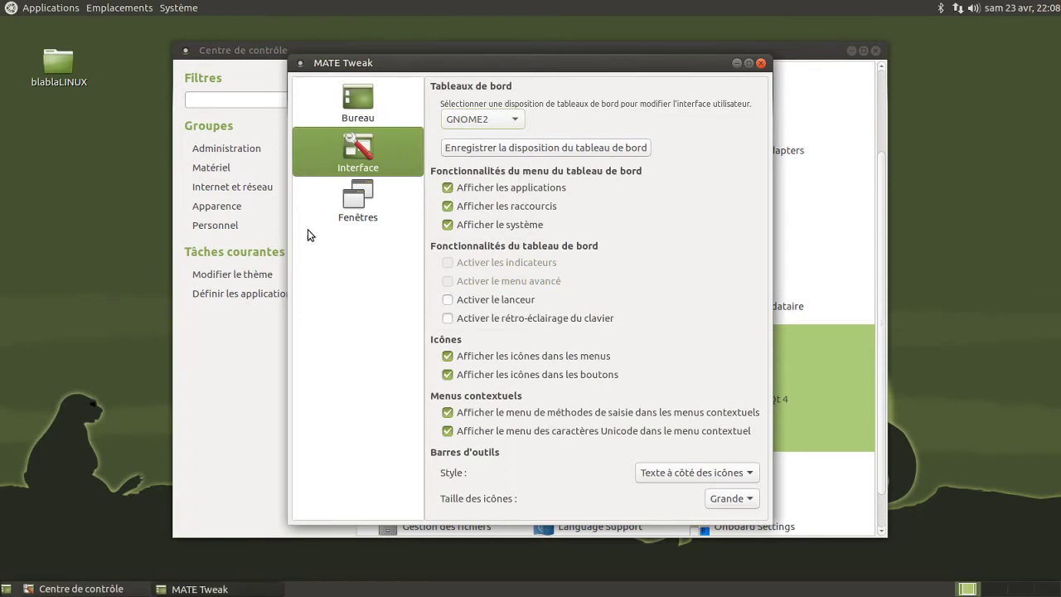
click(491, 123)
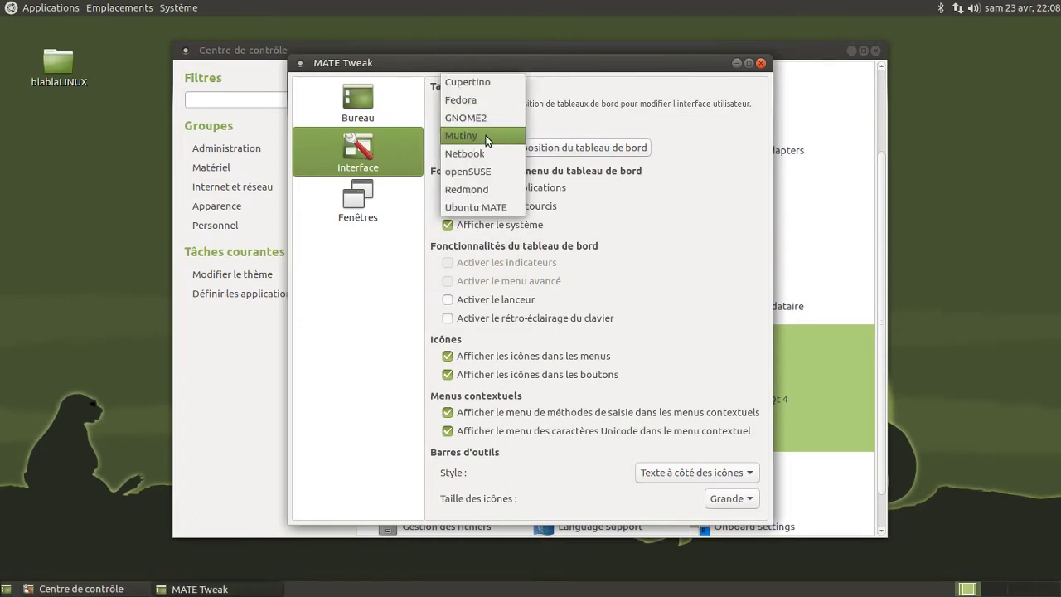
click(489, 135)
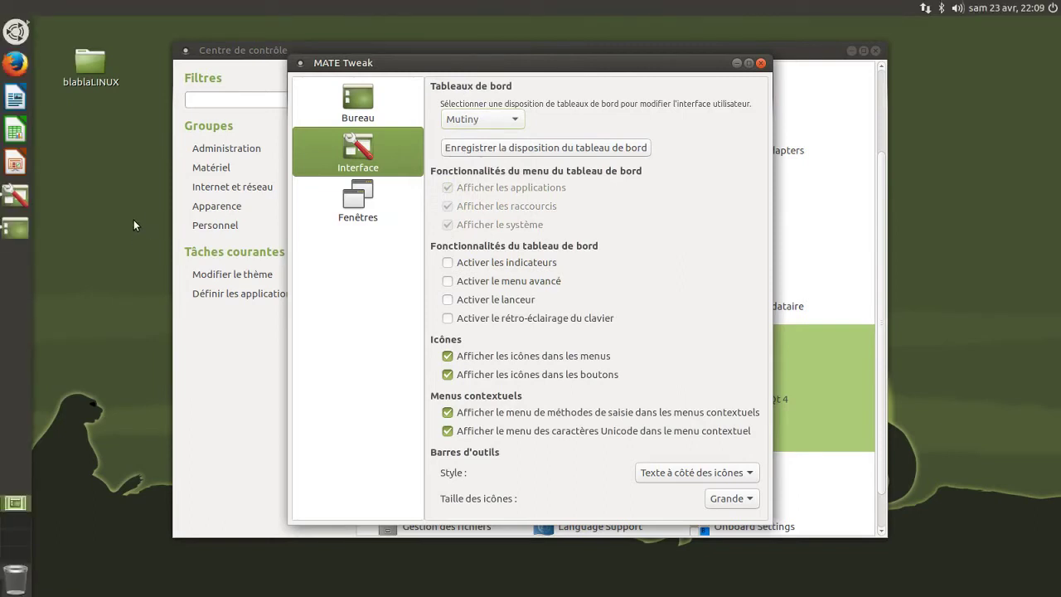
click(22, 38)
click(21, 38)
click(17, 502)
click(16, 502)
Step: Try the Netbook and openSUSE panel layouts and look at openSUSE's Ordinateur menu
click(510, 124)
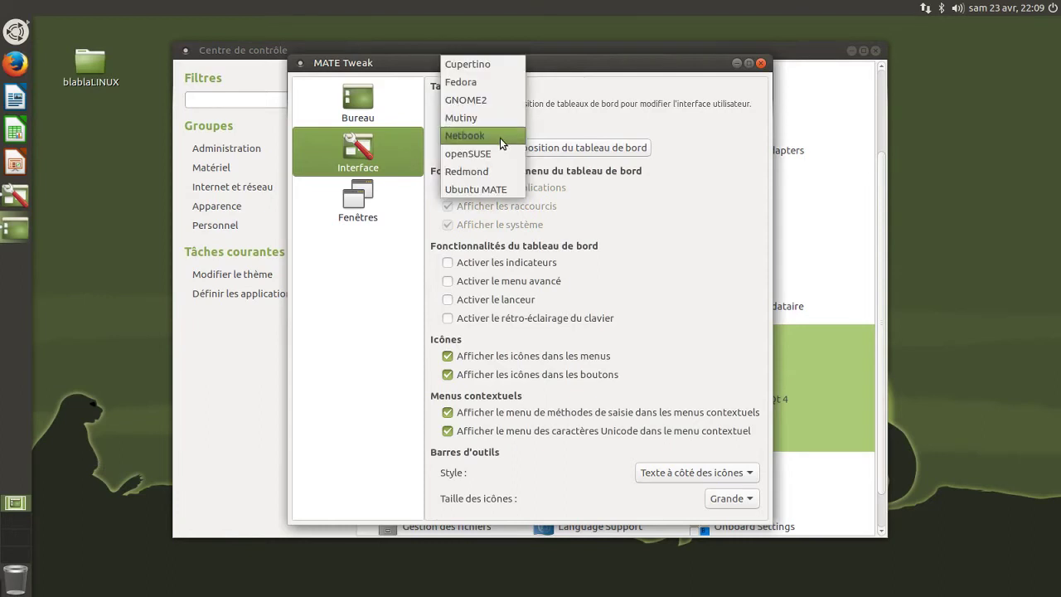
click(500, 136)
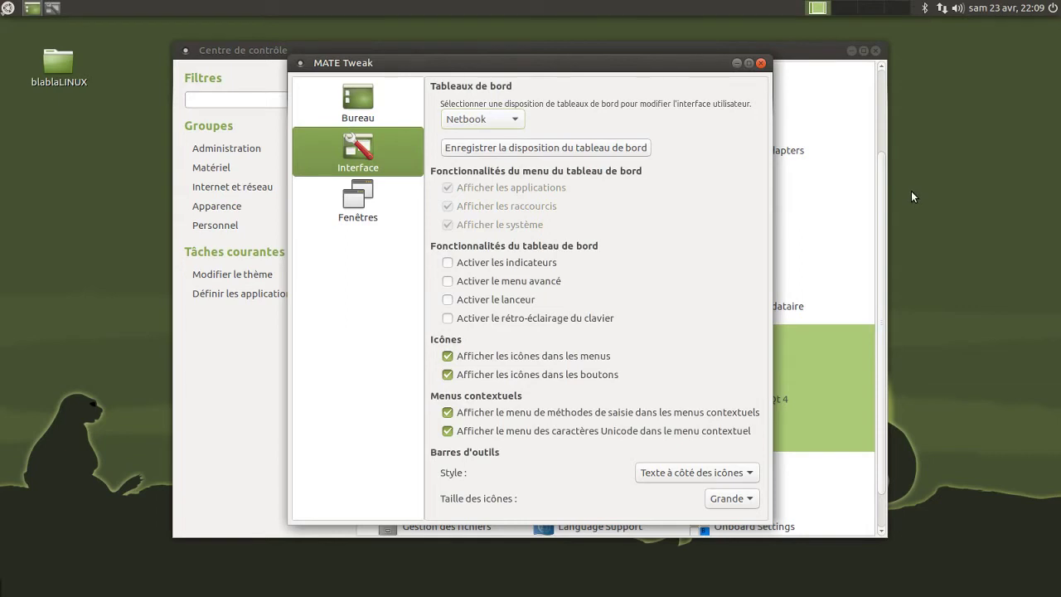
click(513, 118)
click(503, 132)
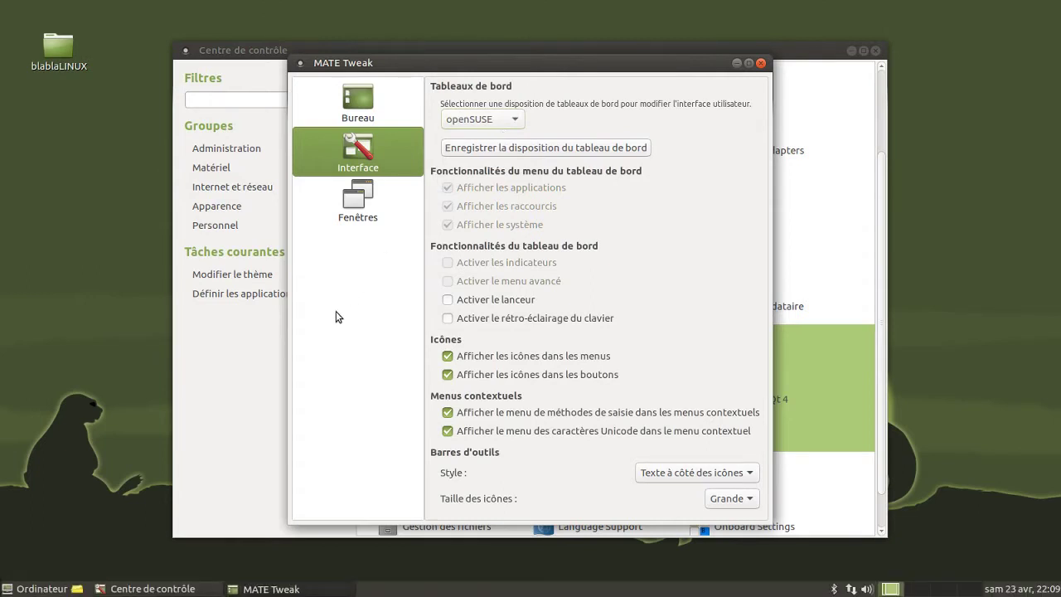
click(21, 589)
click(20, 589)
click(21, 589)
click(21, 589)
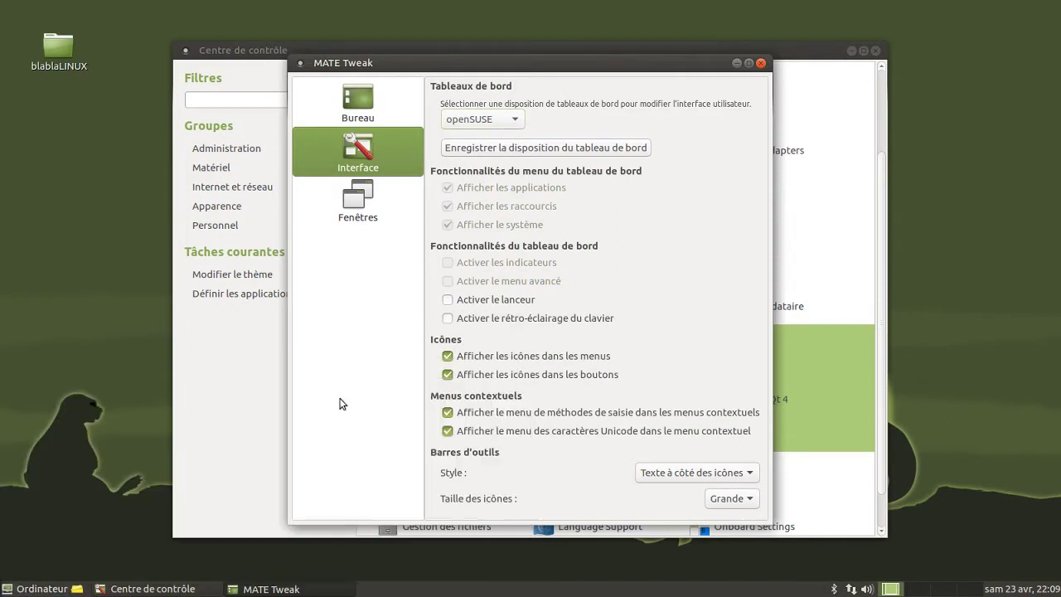
Step: Try the Redmond panel layout, view its main menu, and restore the Ubuntu MATE layout
click(517, 121)
click(467, 135)
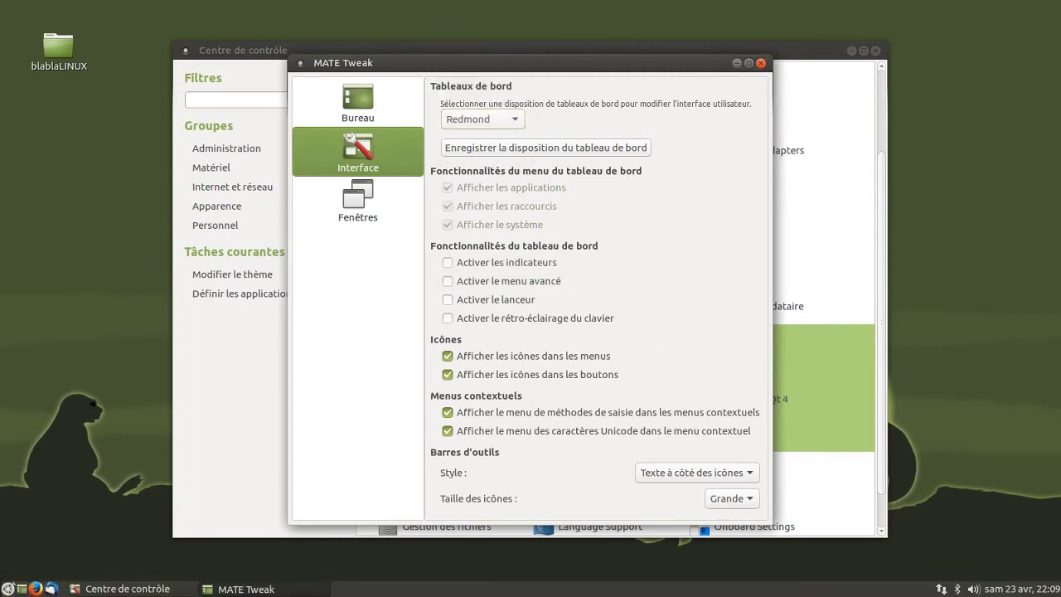
click(10, 589)
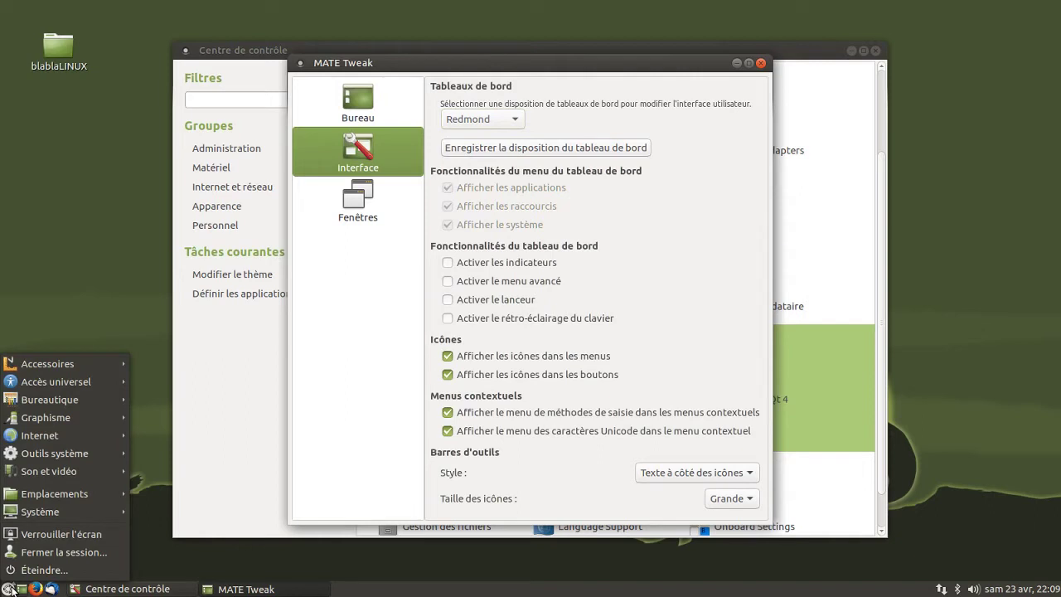
click(10, 589)
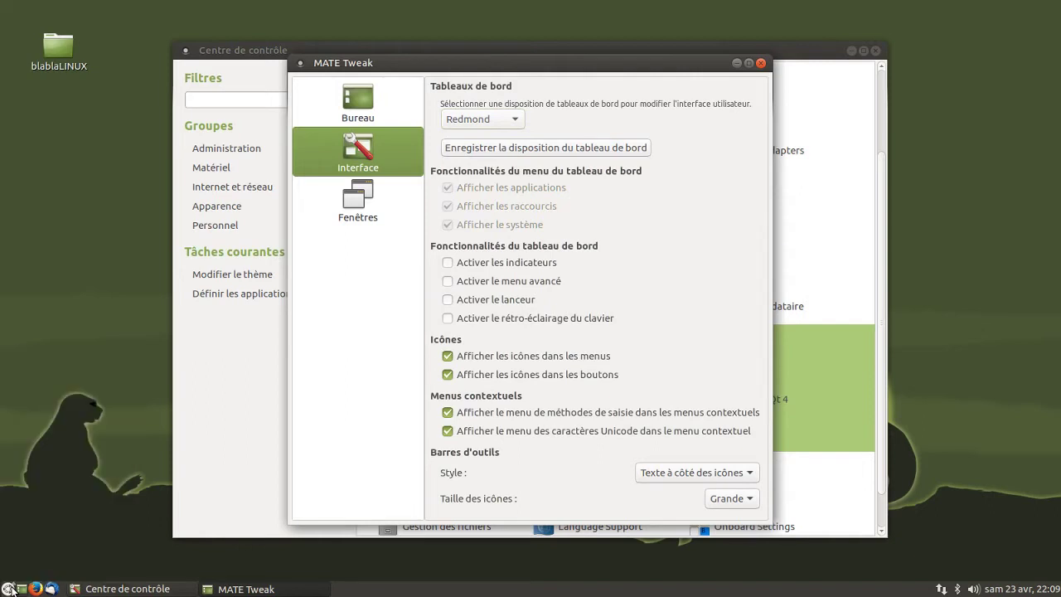
click(451, 121)
click(454, 134)
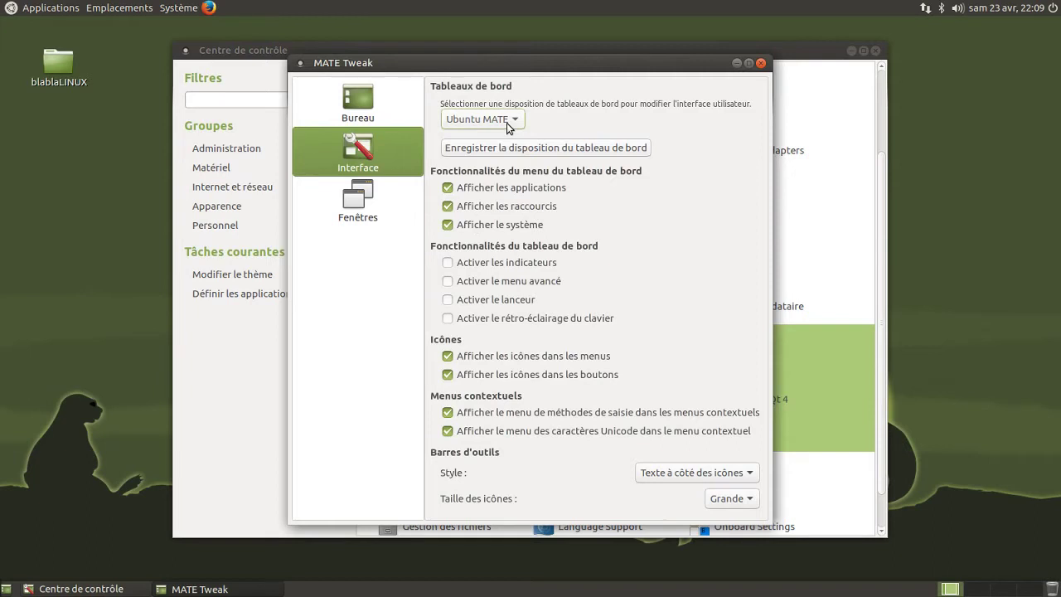
Step: Turn the Applications, shortcuts and system entries of the panel menu off and on again one by one
click(504, 188)
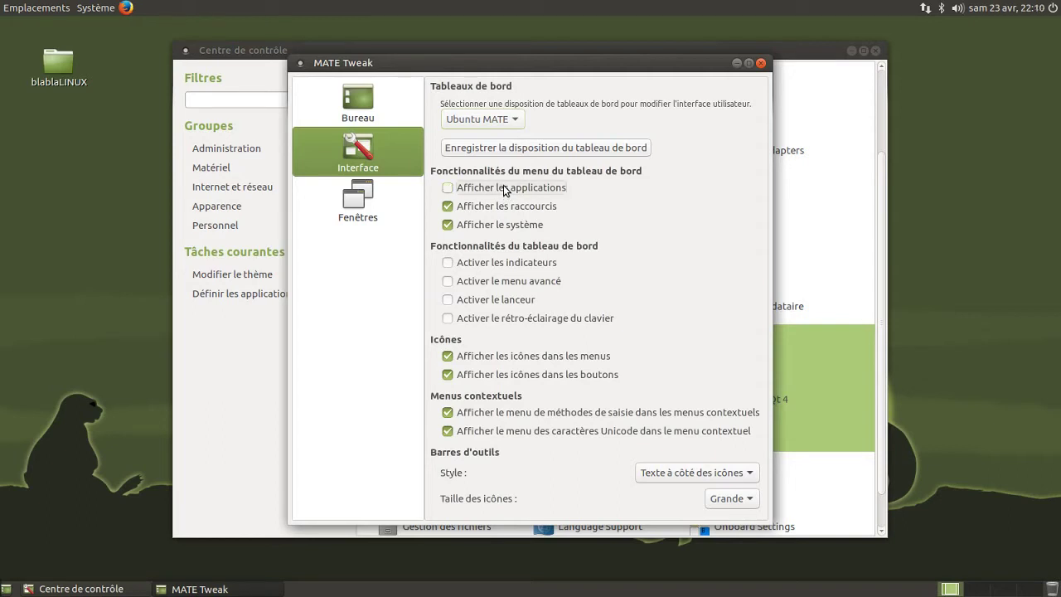
click(504, 188)
click(507, 207)
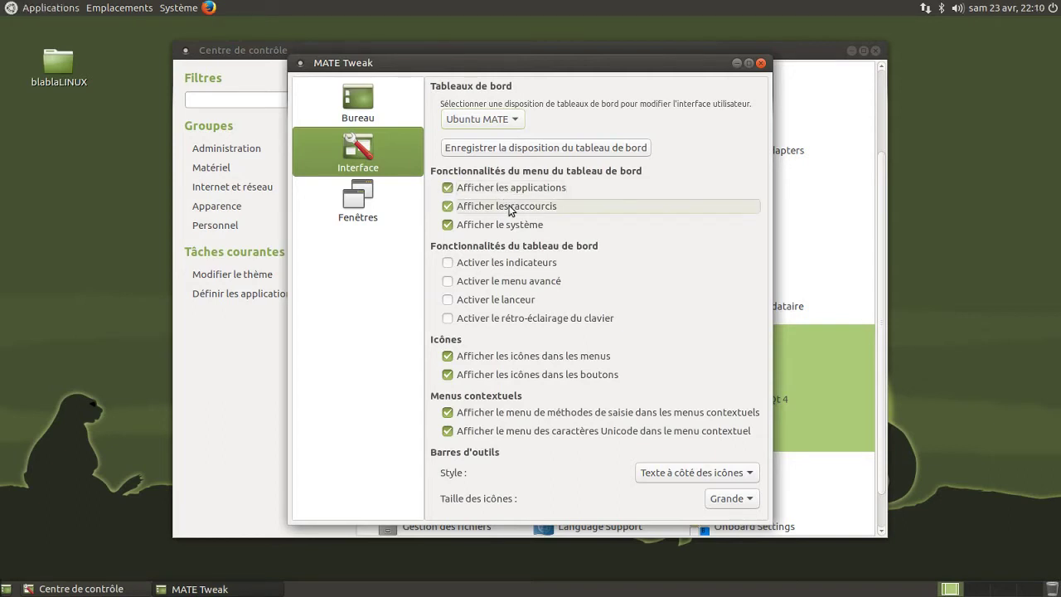
click(509, 209)
click(513, 225)
click(513, 226)
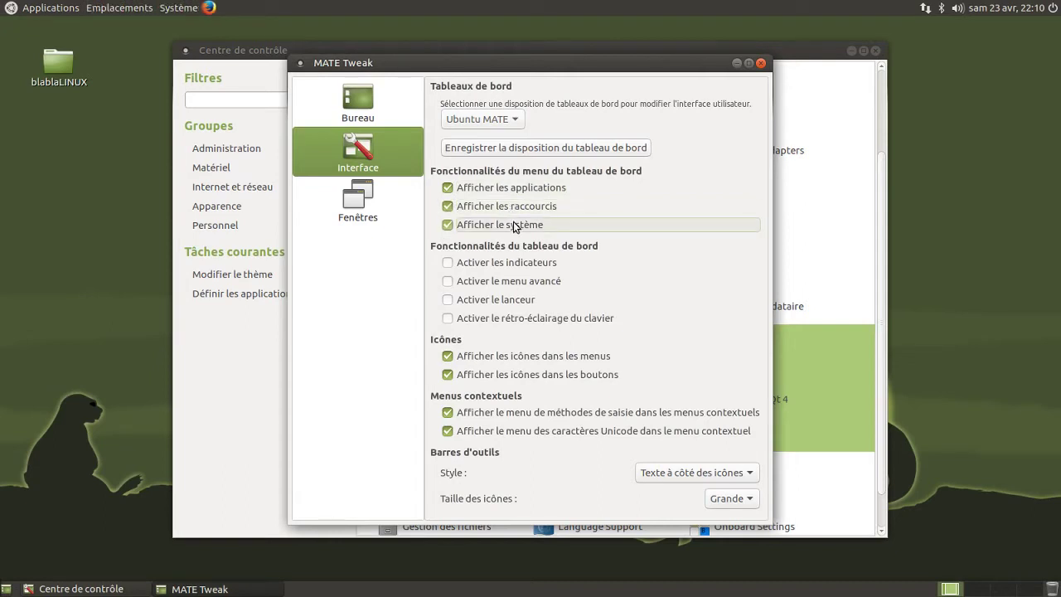
Step: Enable the panel indicators, check the upper panel's own options, and disable the indicators again
click(532, 264)
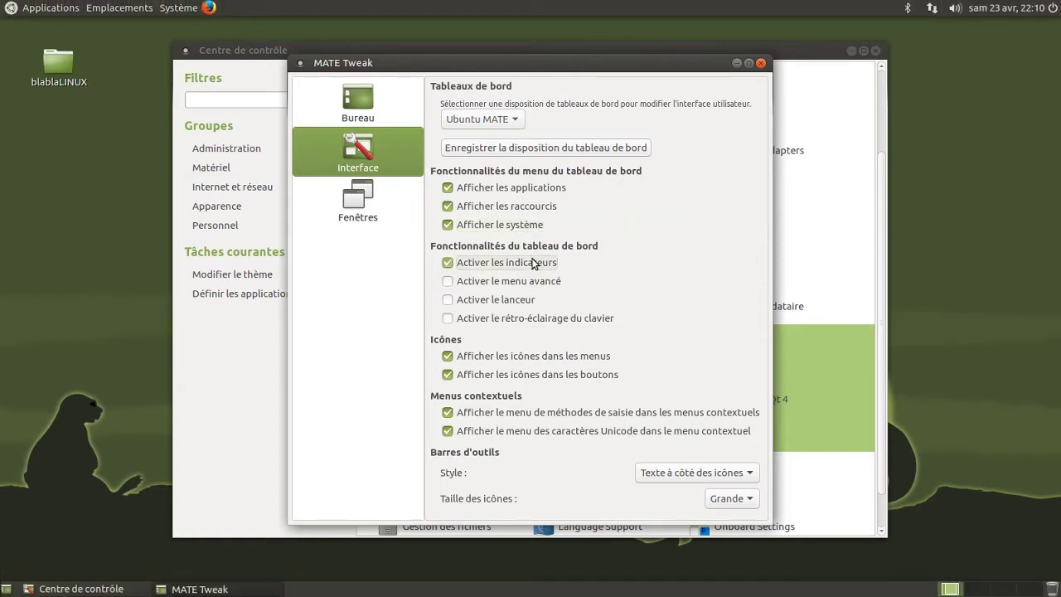
click(532, 264)
click(532, 264)
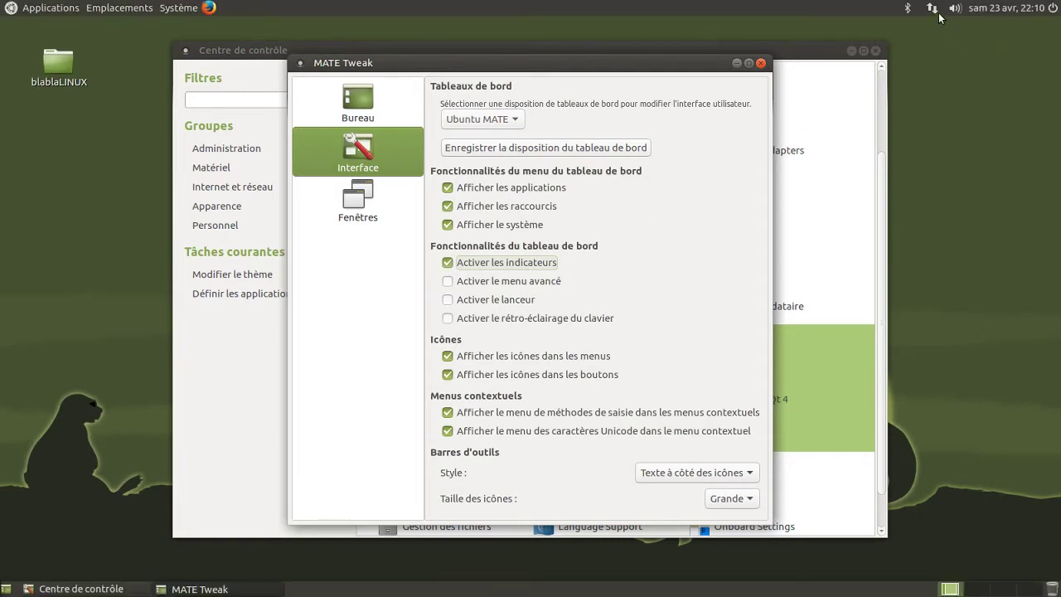
right_click(895, 12)
click(920, 39)
click(588, 375)
click(493, 263)
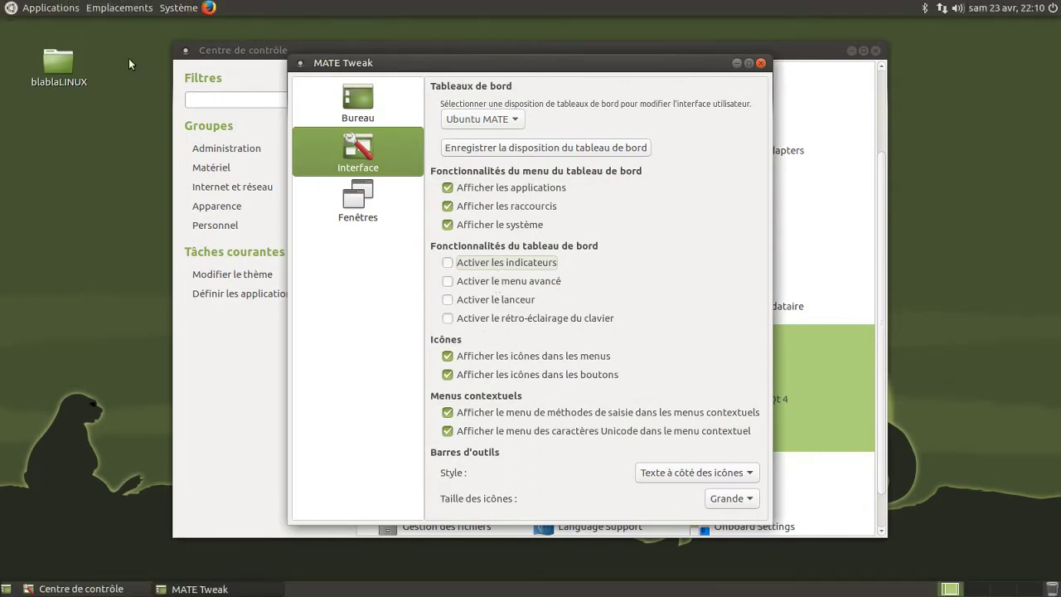
Step: Compare the classic Applications menu with the advanced menu by enabling Activer le menu avancé, and open the advanced menu's preferences
click(66, 10)
click(65, 10)
click(452, 282)
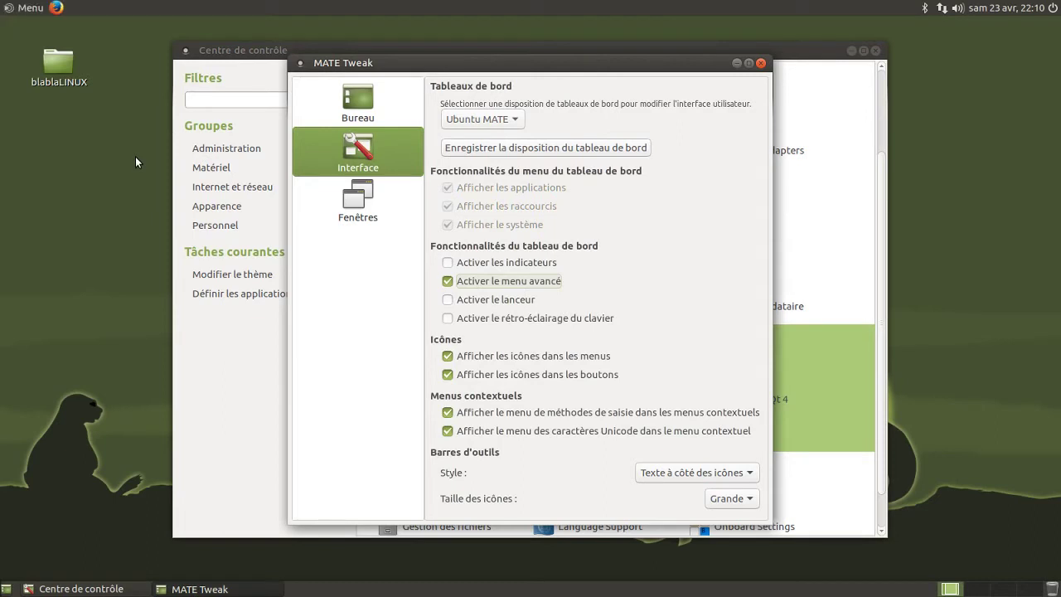
click(30, 8)
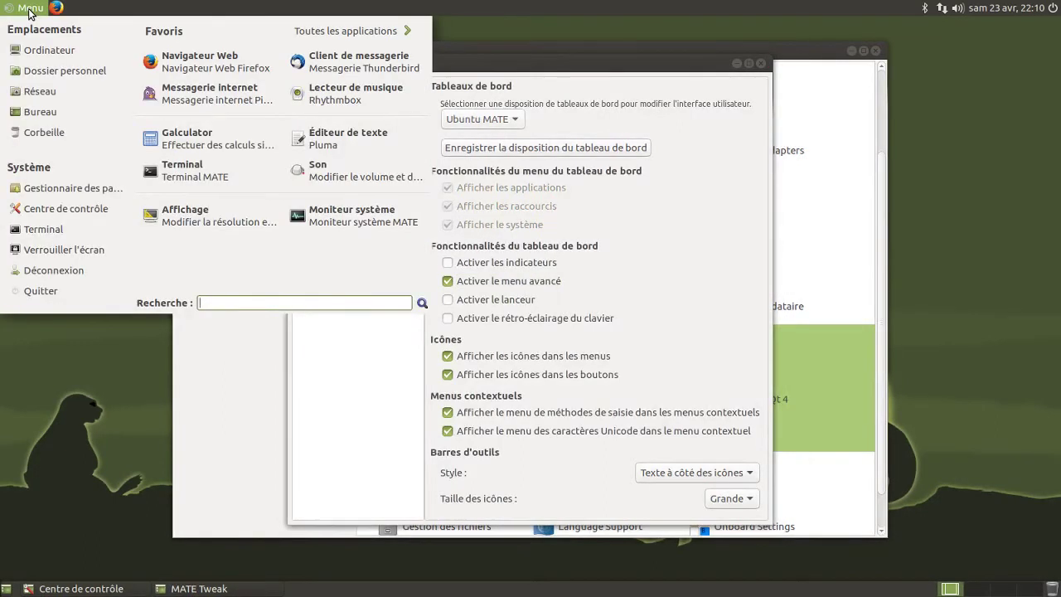
right_click(30, 10)
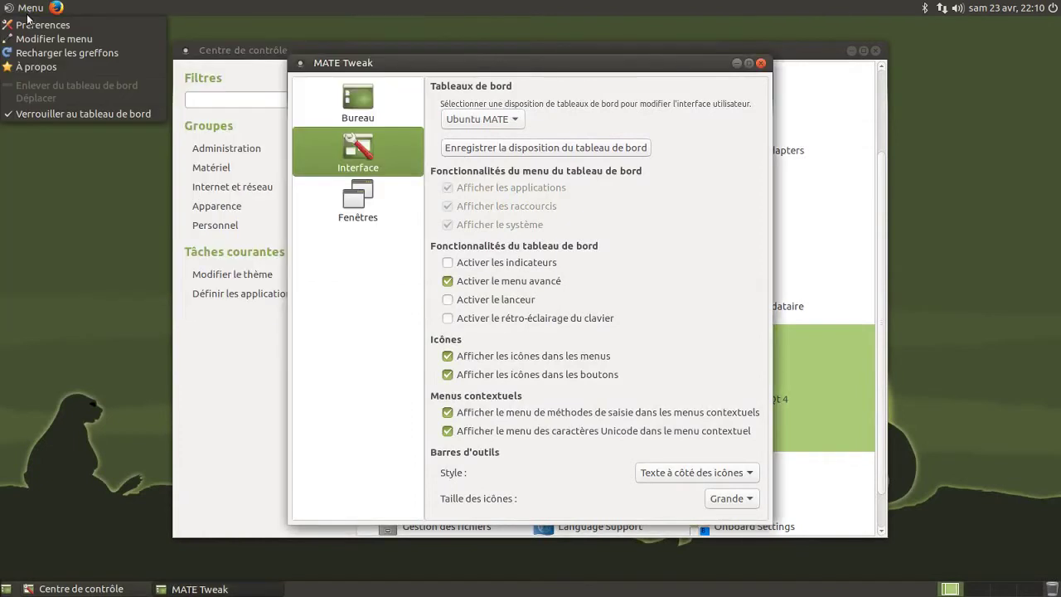
click(29, 25)
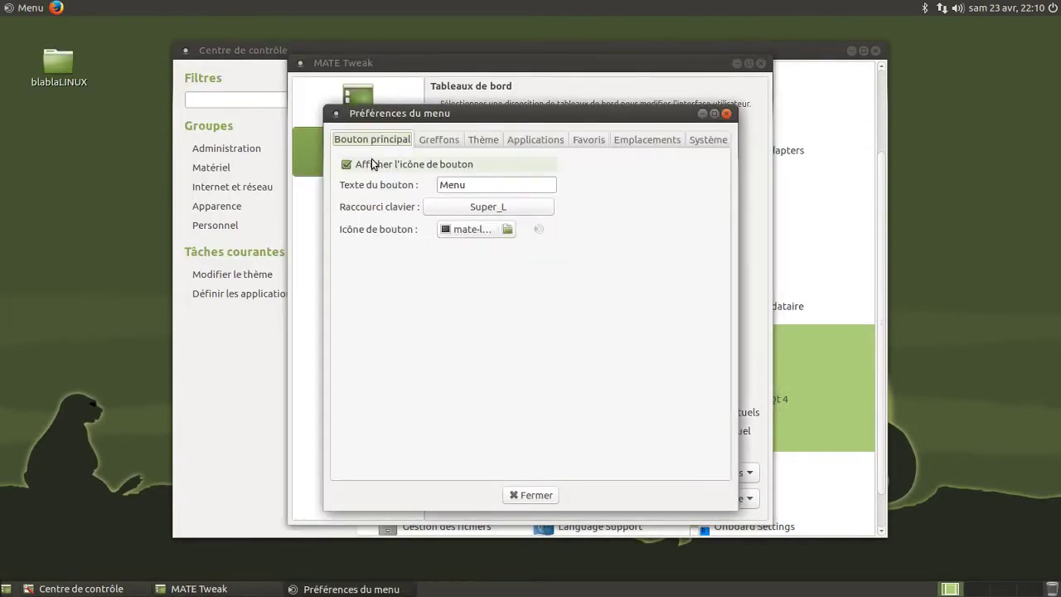
Step: Toggle the menu button's icon off and on, and append wxcwxcwxcwx to the button text before restoring it to Menu
click(433, 165)
click(433, 165)
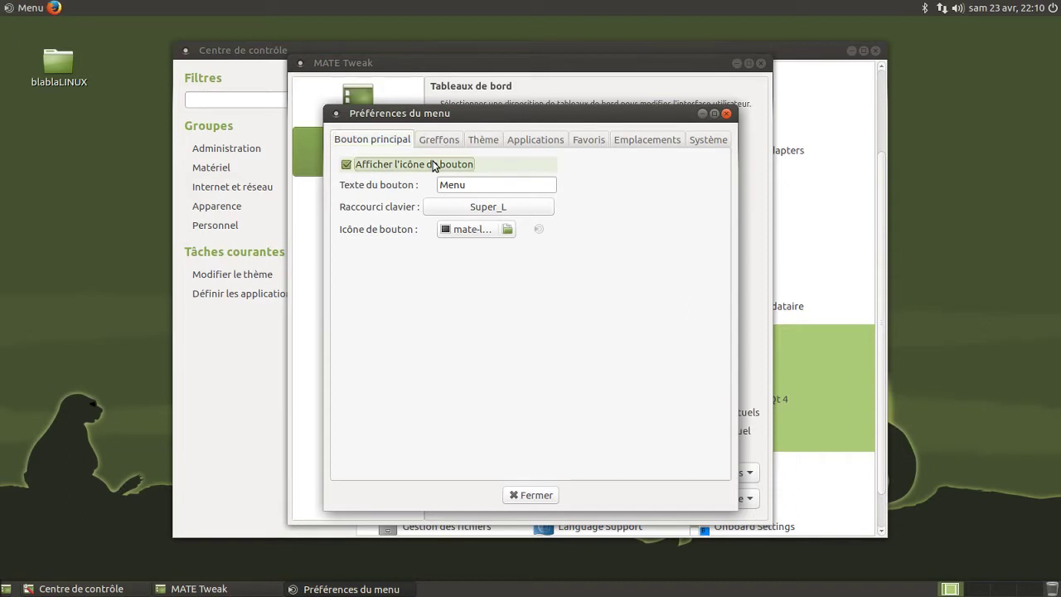
click(492, 187)
text(wxcwxcwxcwx)
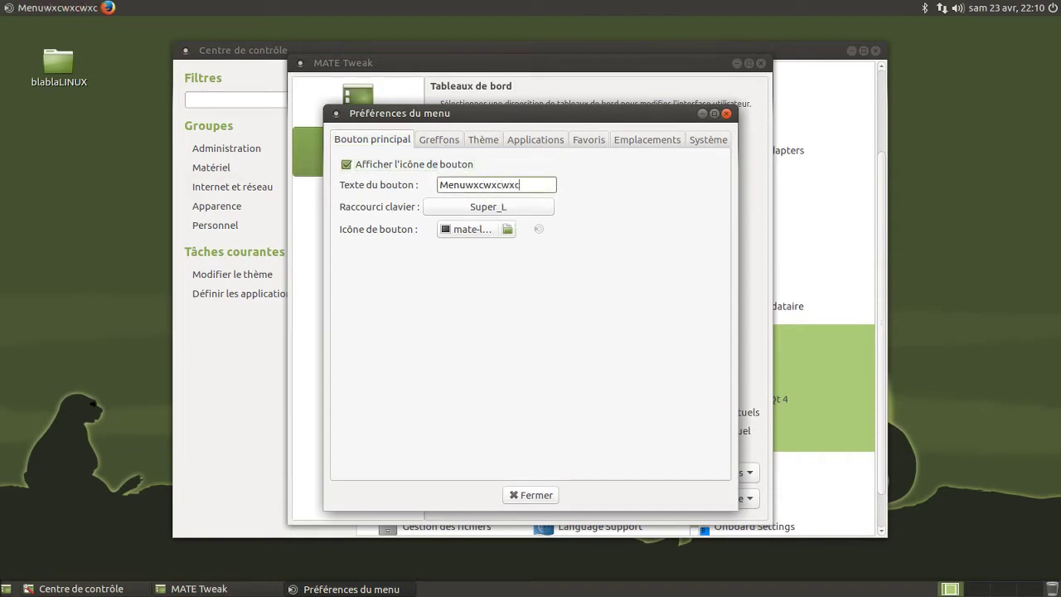
key(BackSpace)
key(BackSpace)
key(BackSpace)
key(BackSpace)
key(BackSpace)
key(BackSpace)
key(BackSpace)
key(BackSpace)
key(BackSpace)
key(BackSpace)
key(BackSpace)
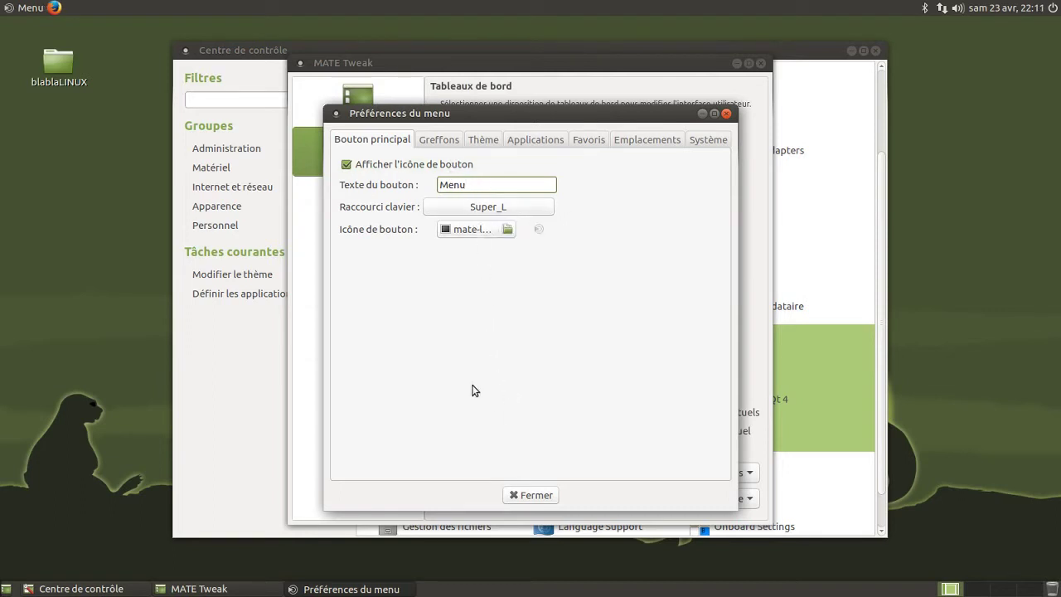
Step: Test the Super_L shortcut for the advanced menu, review the Greffons preferences, and reopen the menu to compare
key(super)
key(super)
click(449, 140)
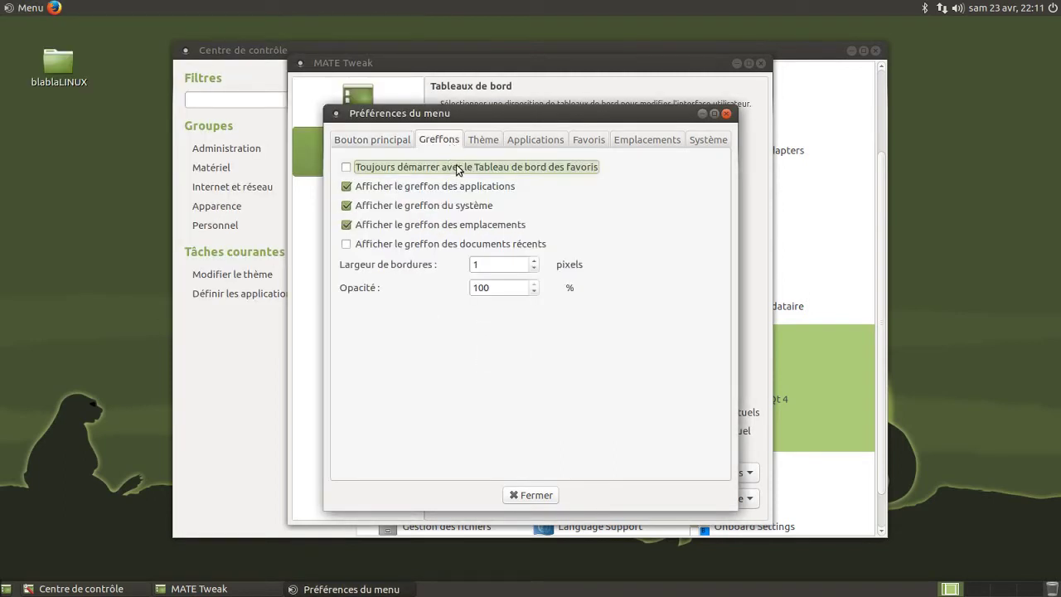
click(33, 10)
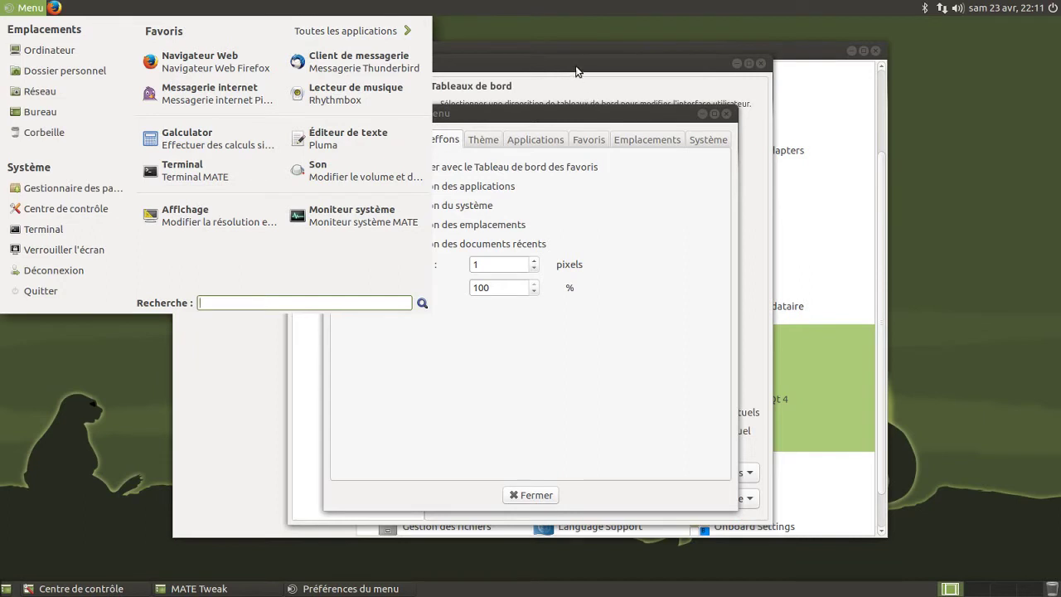
Step: Reopen the advanced menu and compare its favourites view with the all-applications view
click(562, 33)
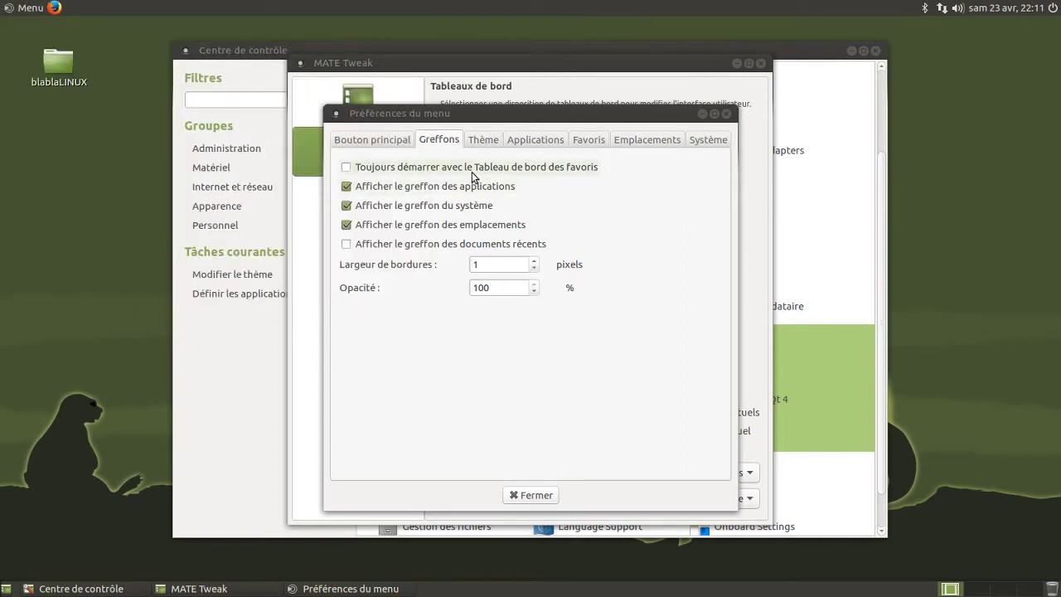
click(32, 10)
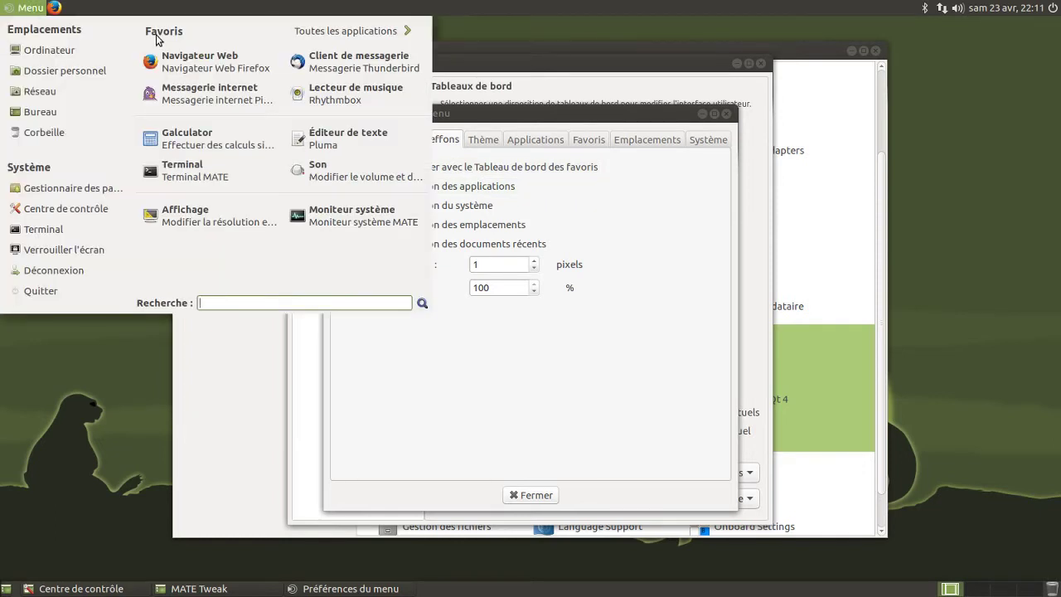
click(312, 33)
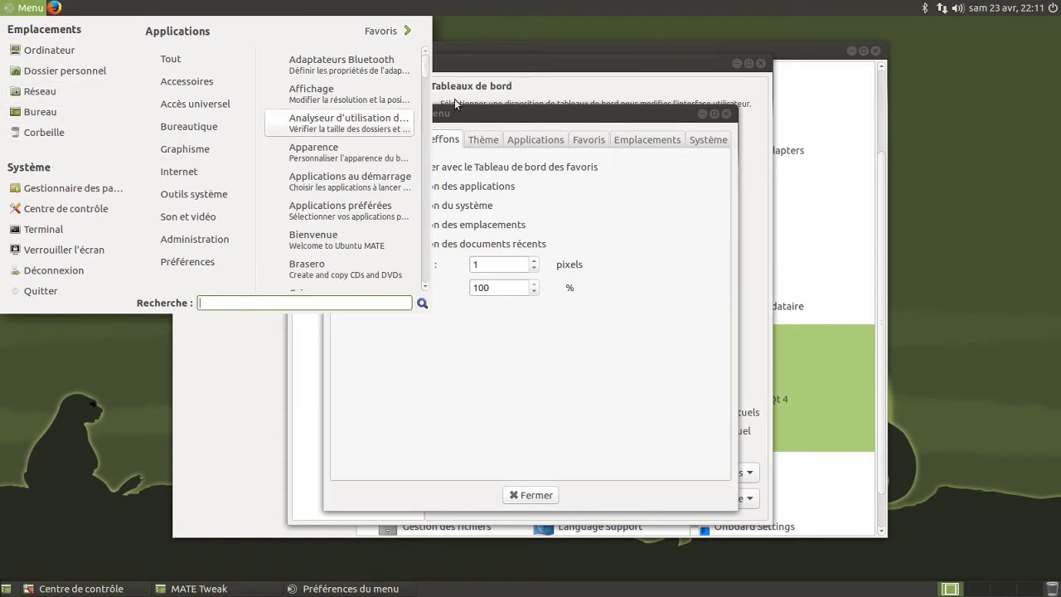
click(514, 26)
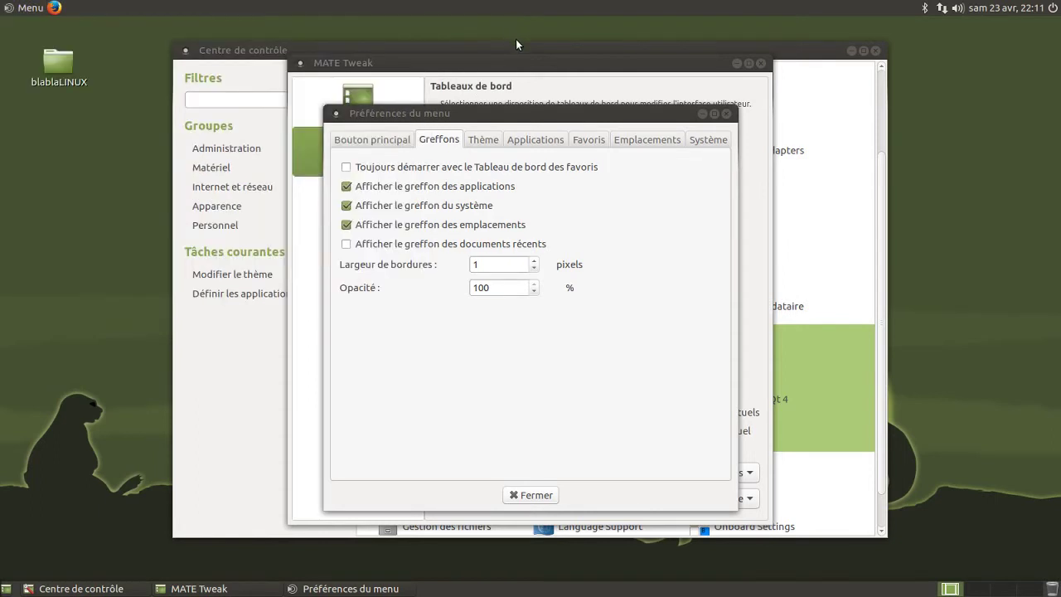
Step: Enable Afficher le greffon des documents récents and check the recent documents section in the advanced menu
click(383, 244)
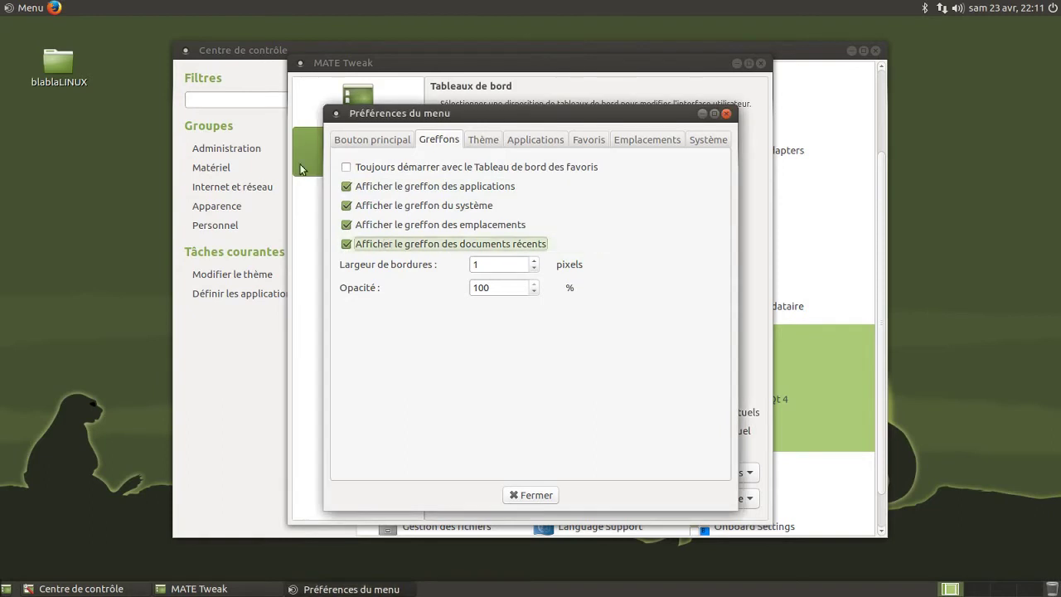
click(36, 10)
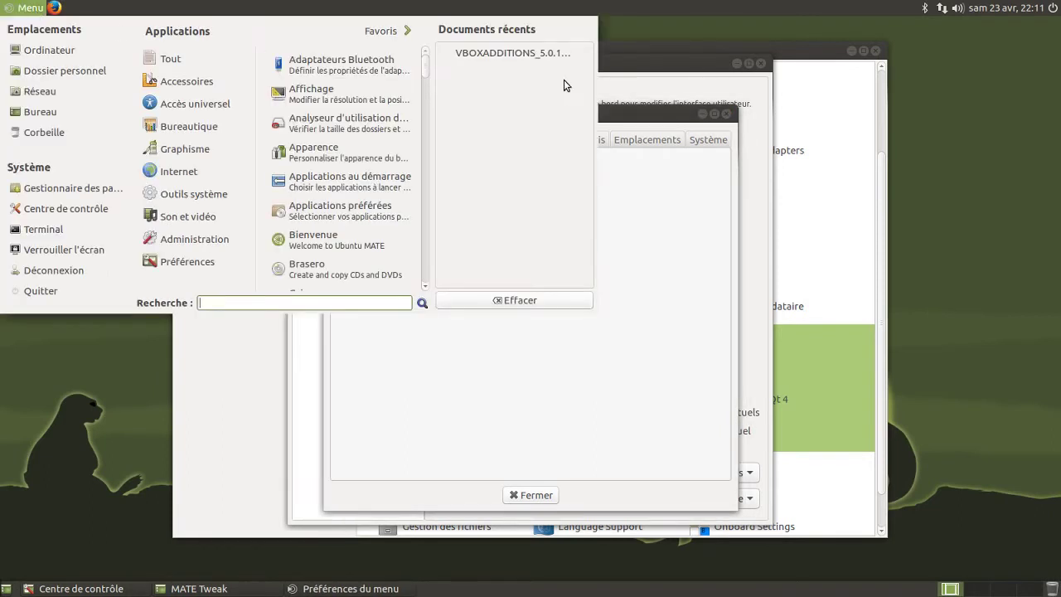
click(112, 433)
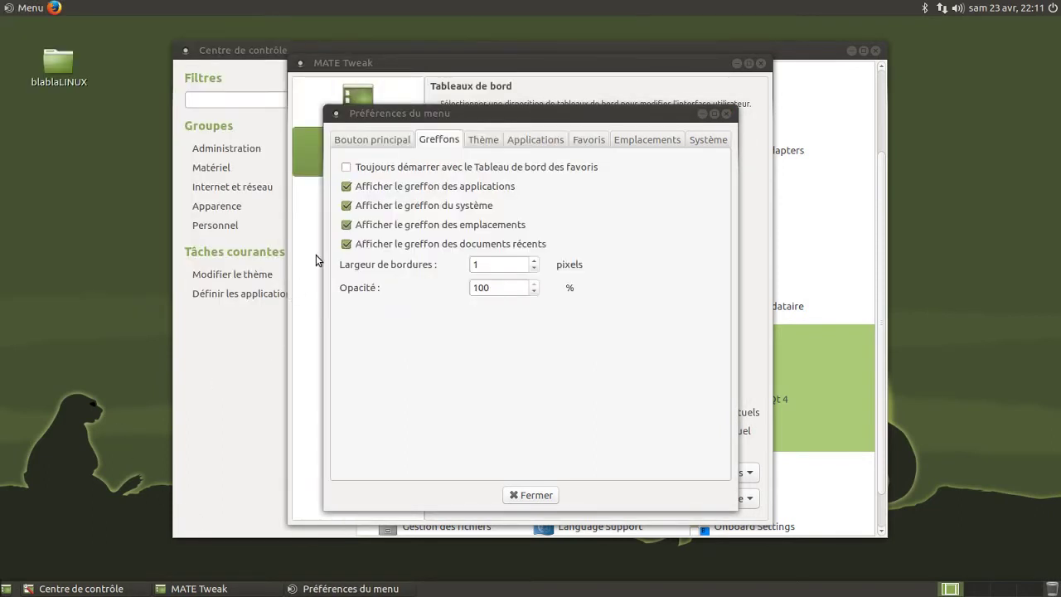
click(24, 9)
click(23, 10)
Step: Try a menu opacity of 25 %, check the advanced menu, and restore the opacity to 100 %
drag(533, 291, 533, 291)
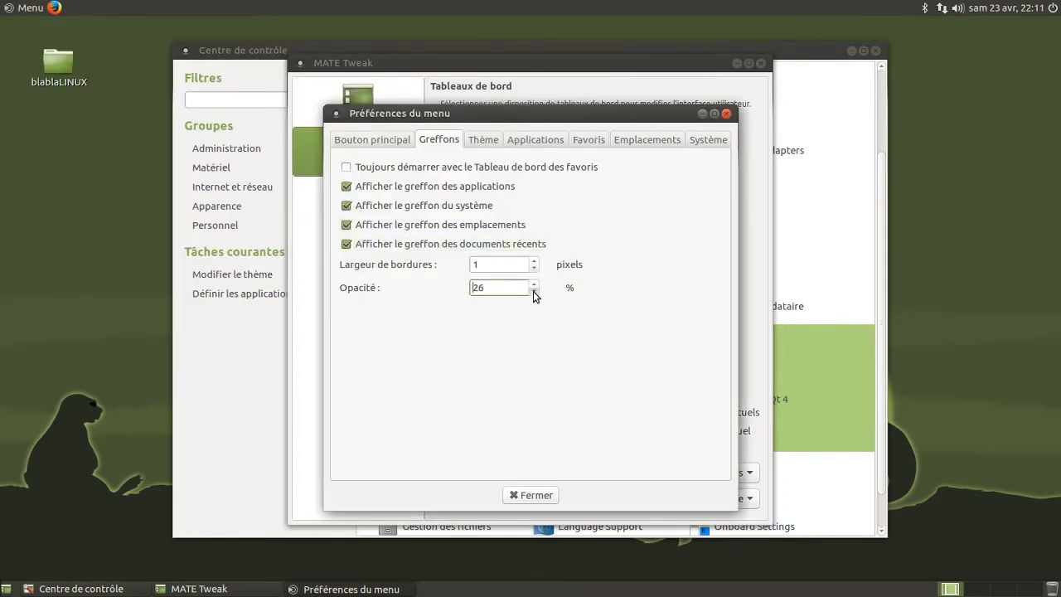
click(29, 12)
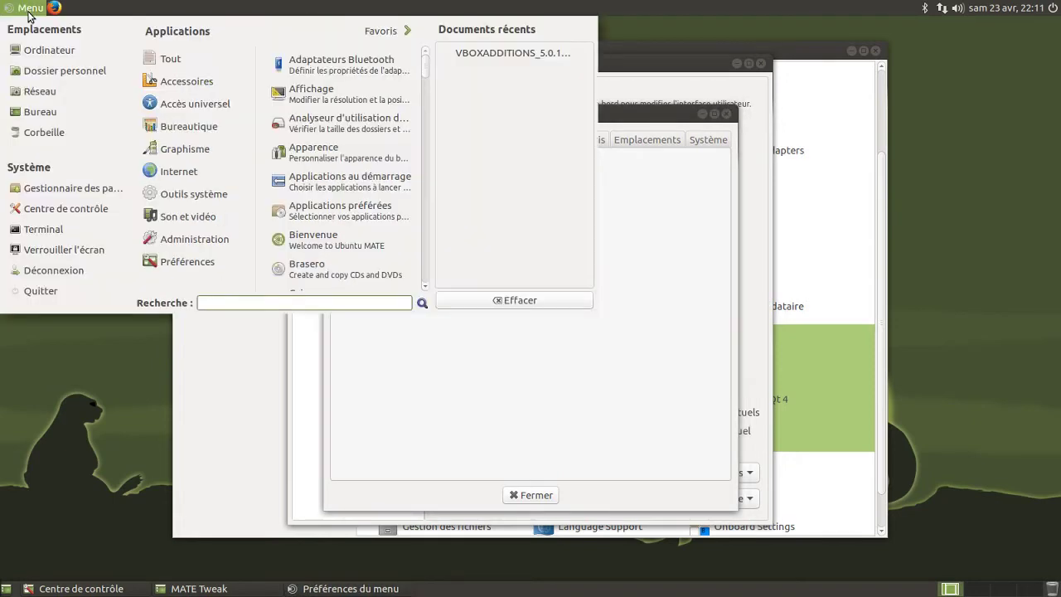
click(29, 12)
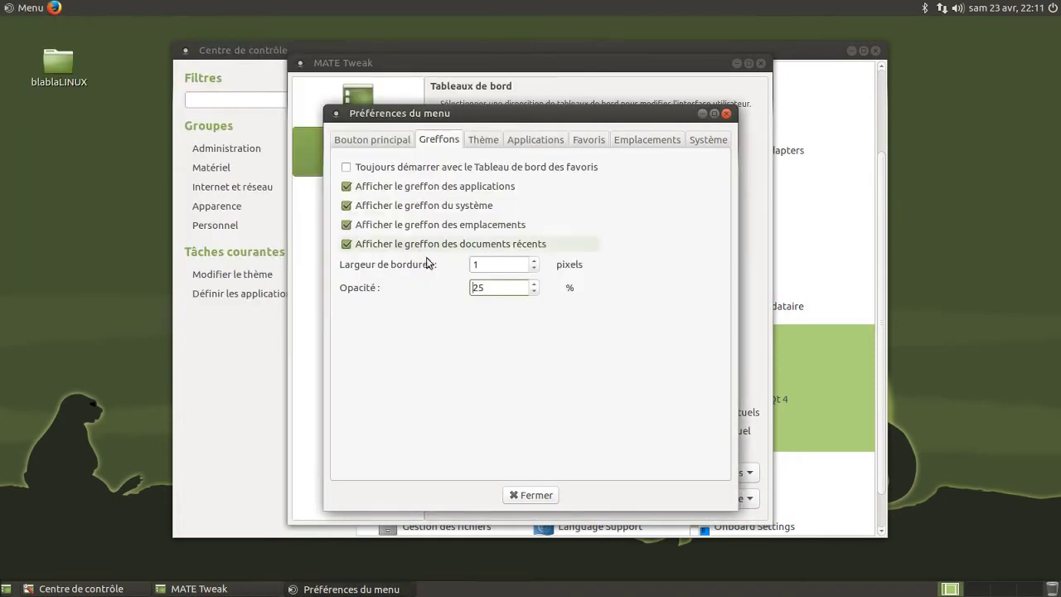
click(27, 10)
drag(513, 286, 386, 286)
text(100)
click(25, 9)
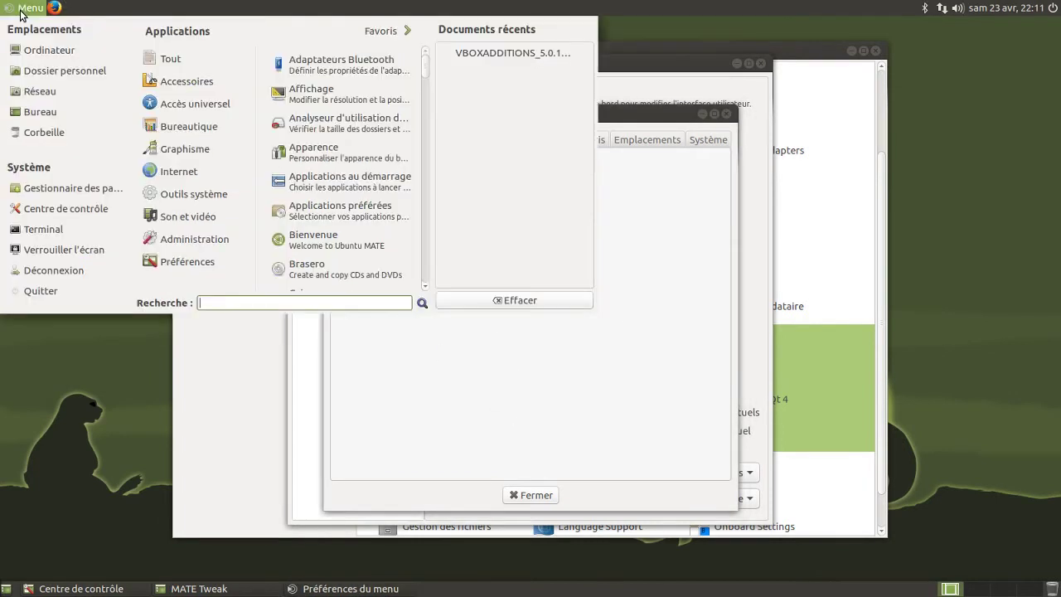
Step: Try the Ambiant-MATE theme for the advanced menu and check its appearance
click(489, 139)
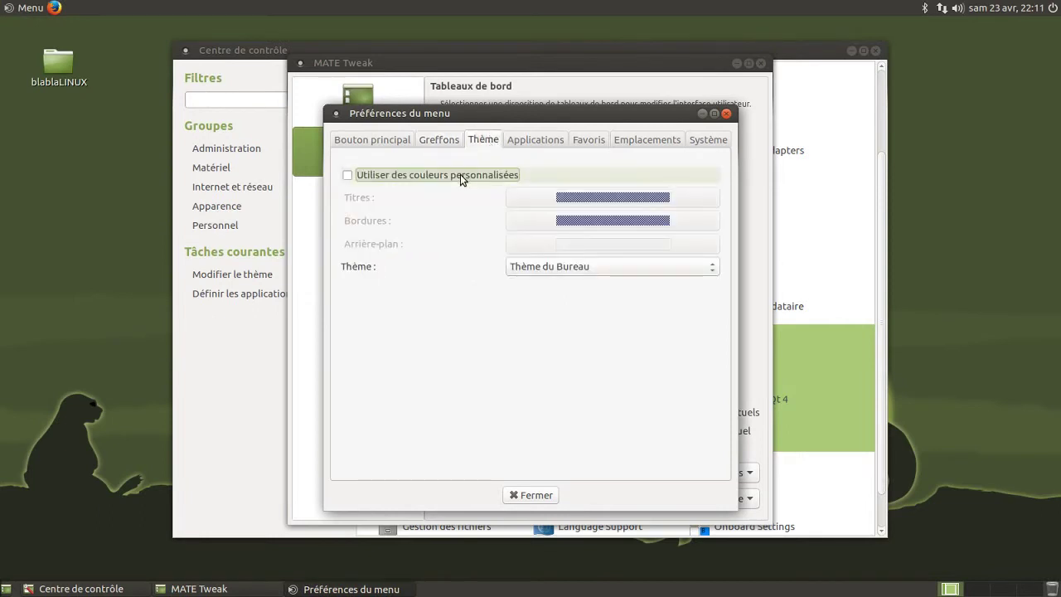
click(593, 265)
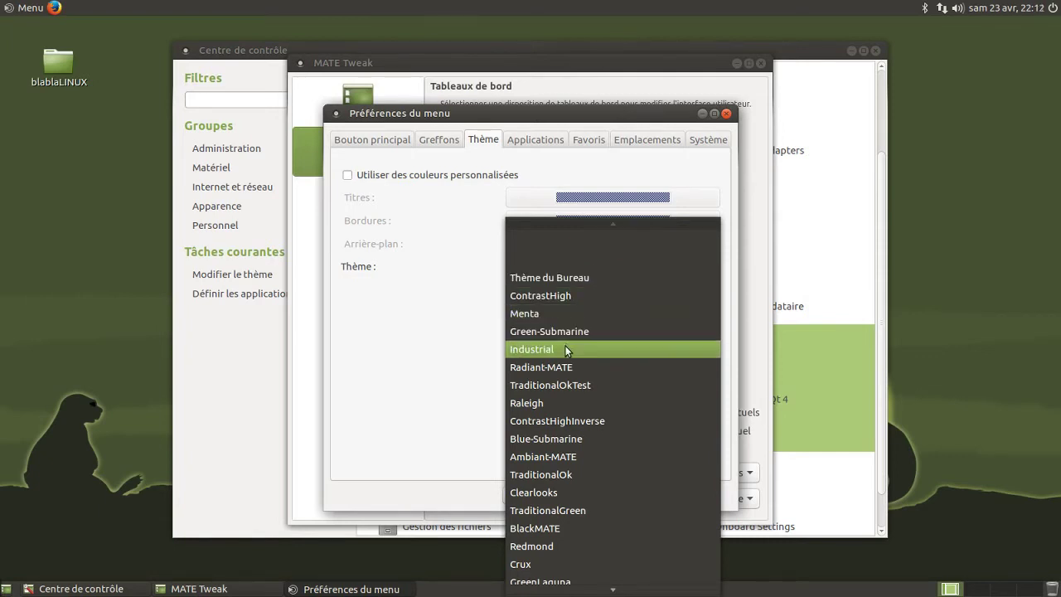
click(578, 449)
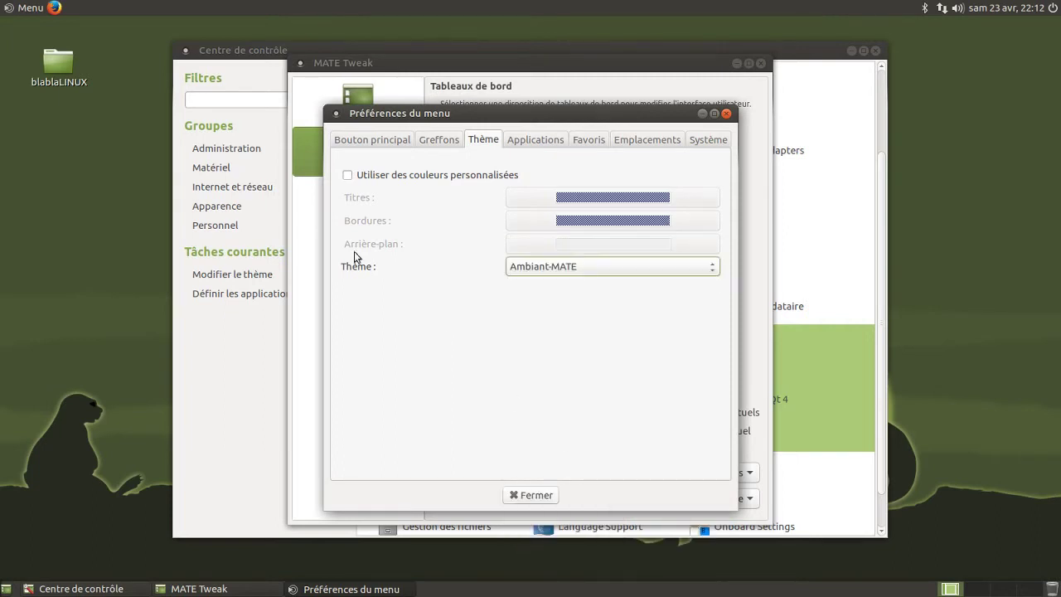
click(33, 10)
click(34, 10)
Step: Set the advanced menu's theme to BlackMATE and check its appearance
click(557, 267)
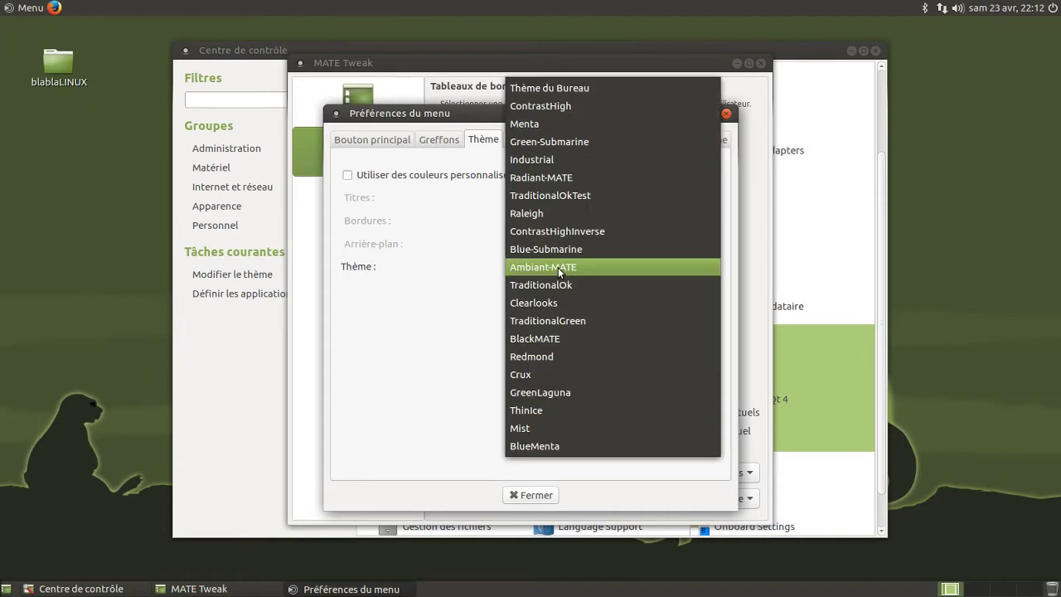
click(547, 338)
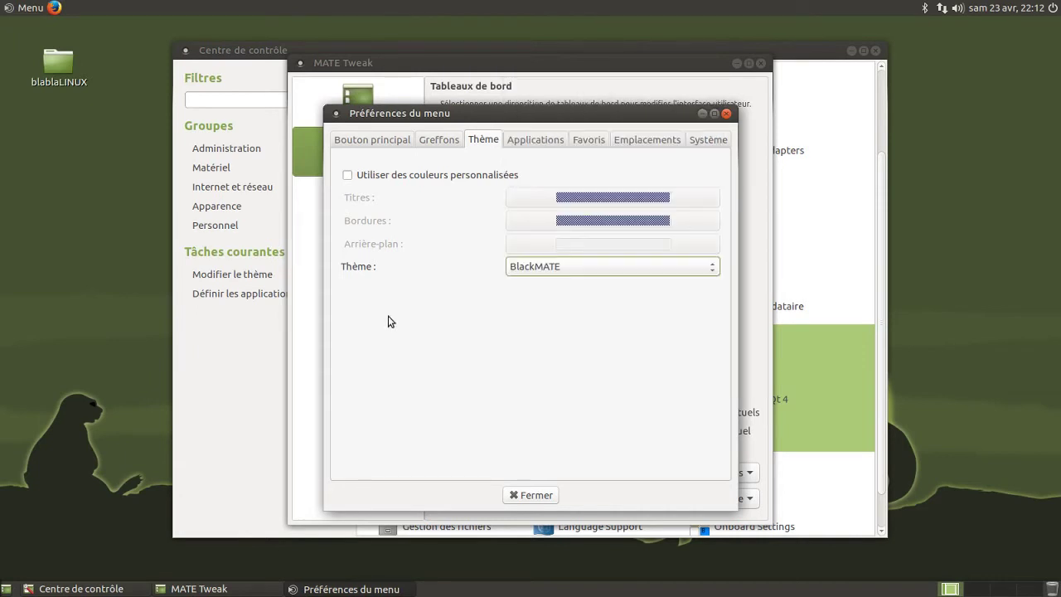
click(29, 7)
click(28, 8)
click(28, 7)
click(28, 7)
Step: Try Utiliser des couleurs personnalisées for the menu theme, check the menu, and disable the option again
click(452, 177)
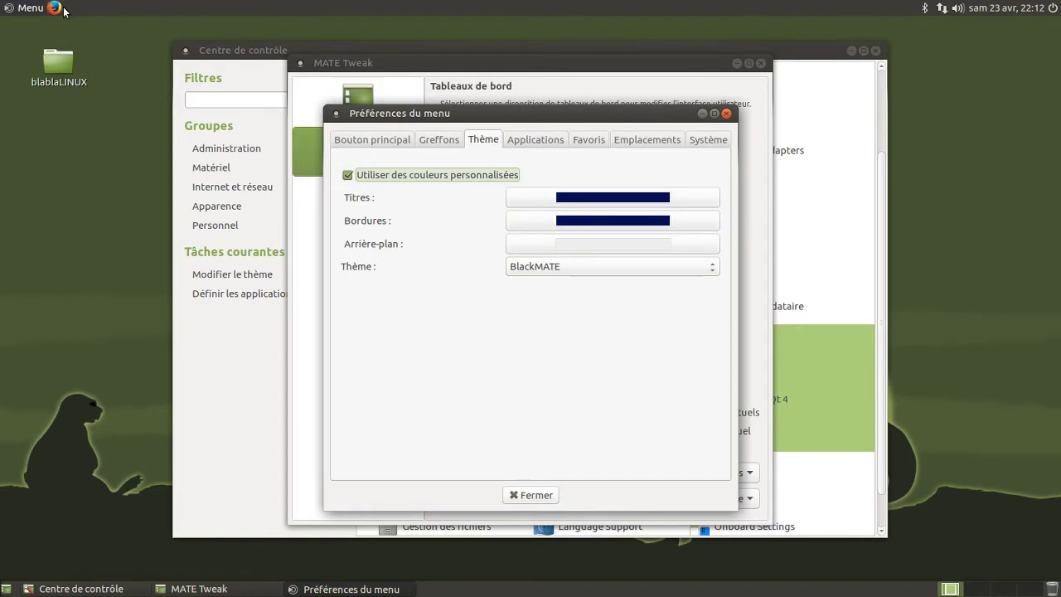
click(29, 7)
click(28, 7)
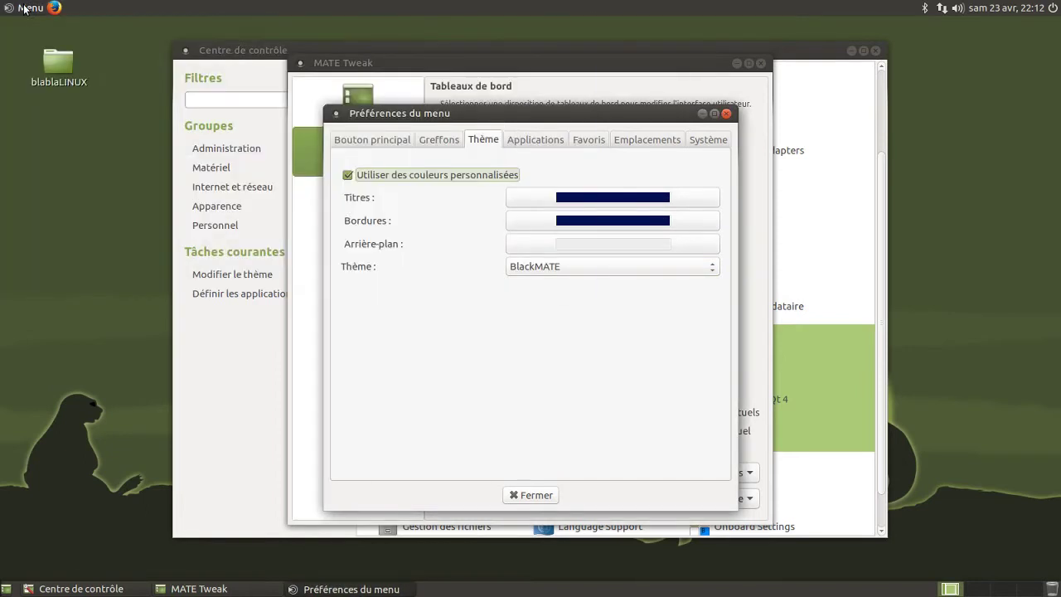
click(434, 175)
Step: Open the menu's Applications preferences and examine the application comments and category icons in the advanced menu
click(510, 142)
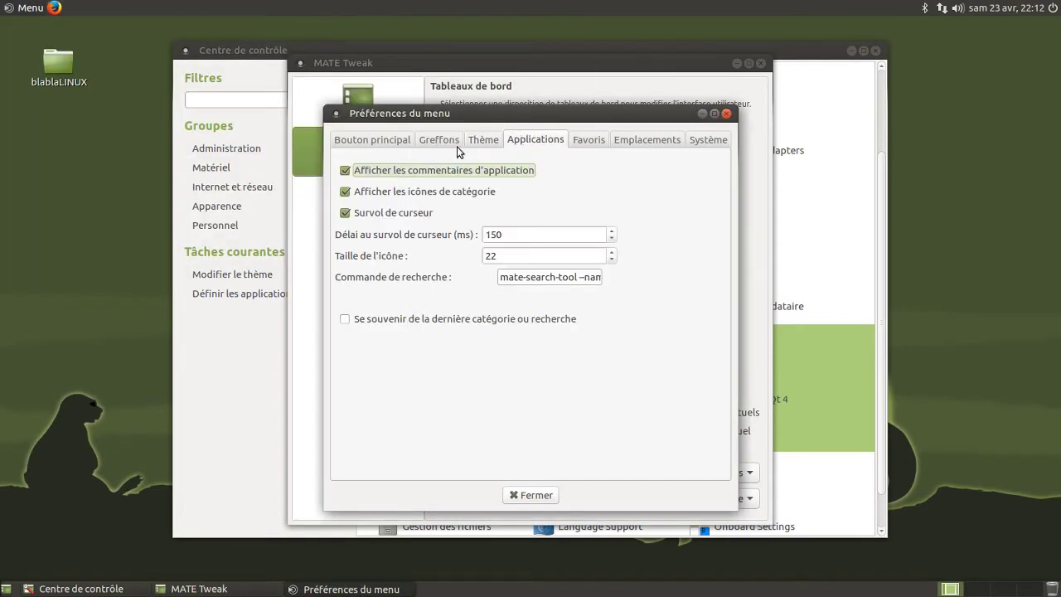
click(15, 10)
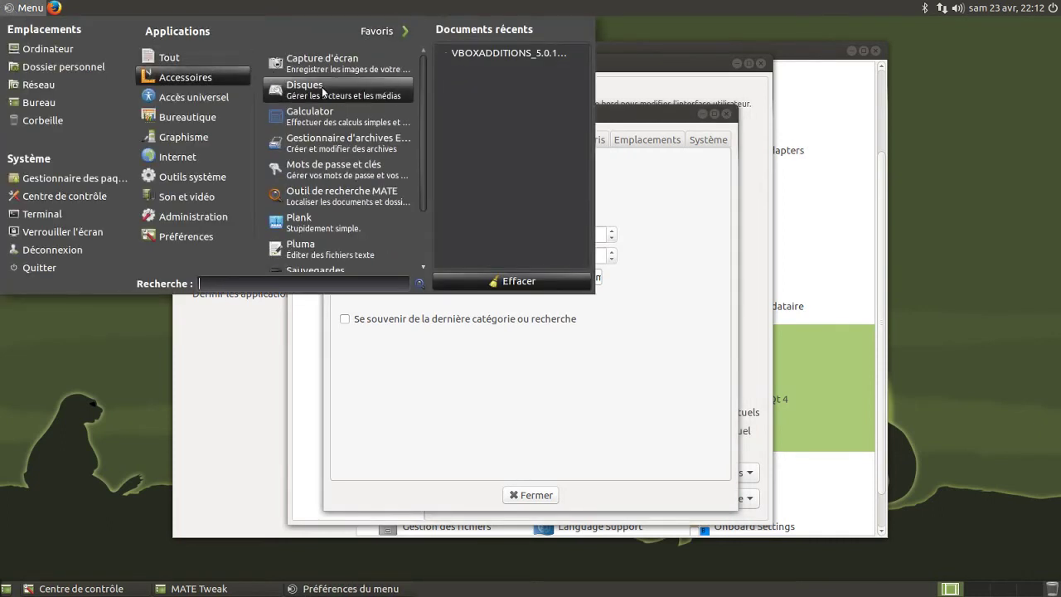
click(644, 121)
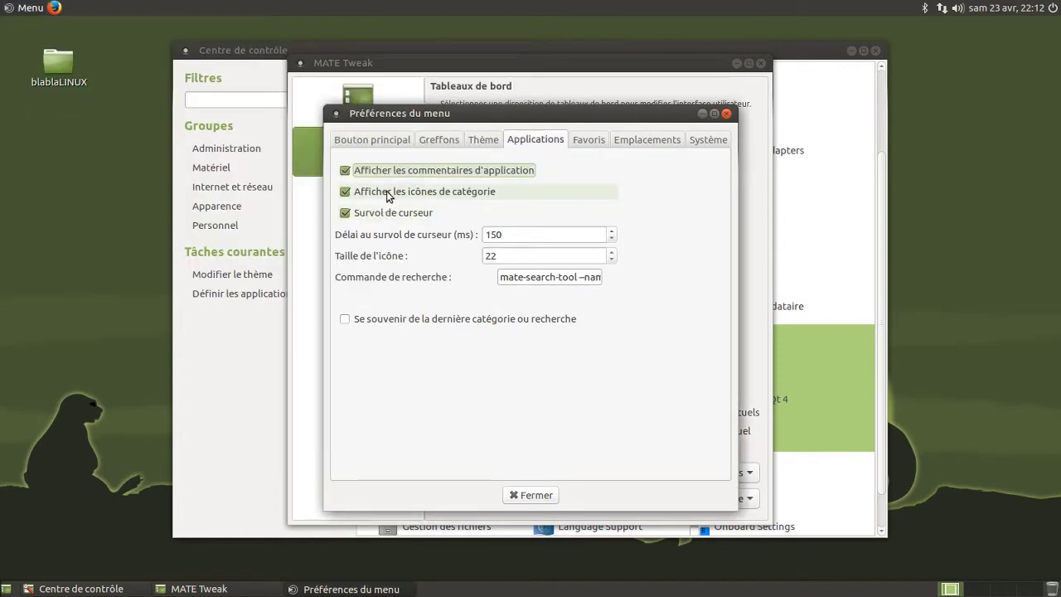
click(15, 10)
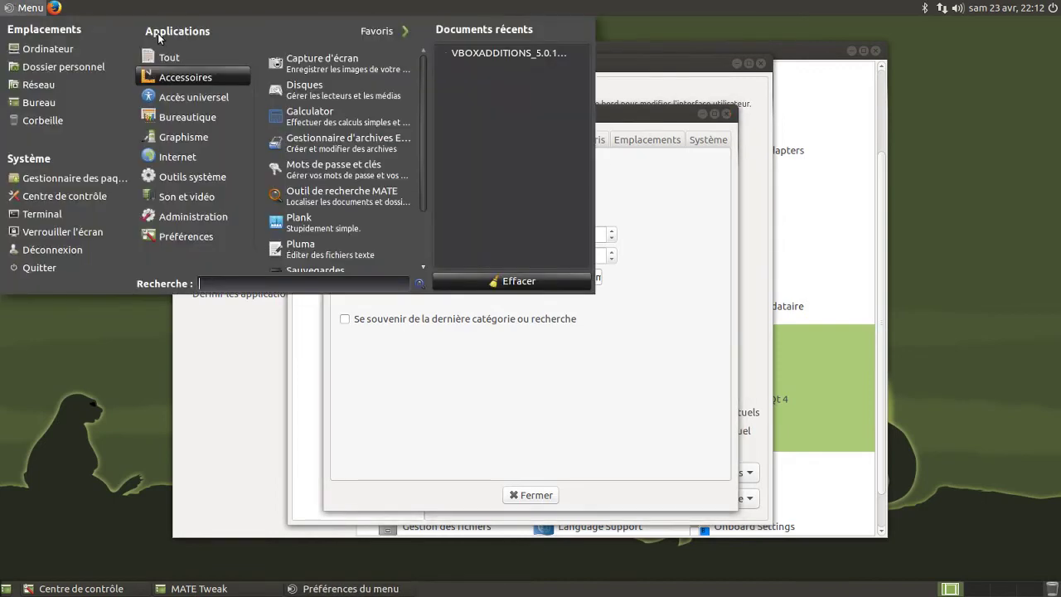
click(126, 309)
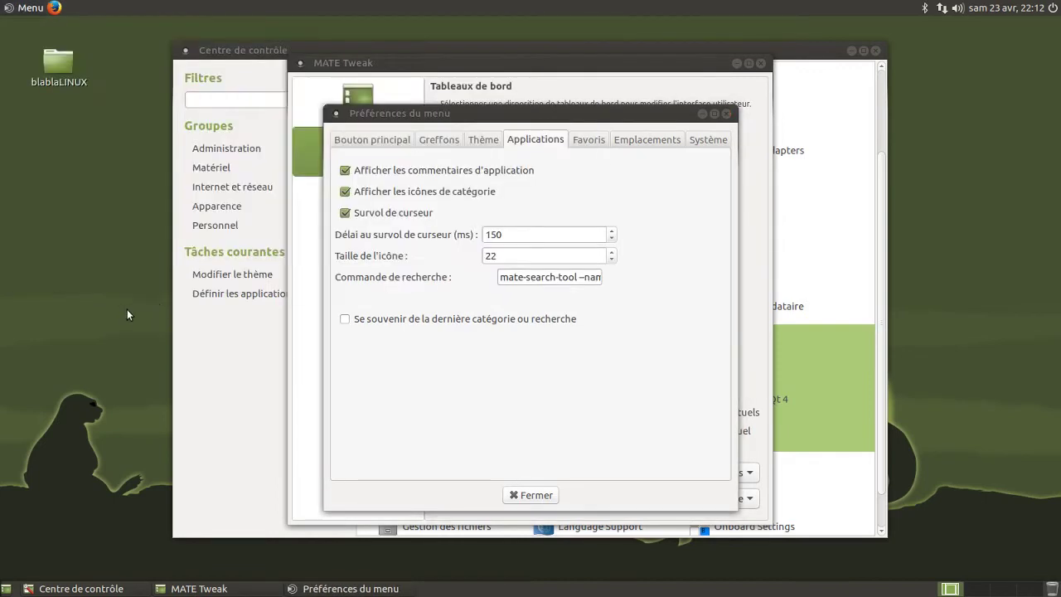
Step: Disable Afficher les icônes de catégorie and check the category list in the advanced menu
click(381, 197)
click(23, 8)
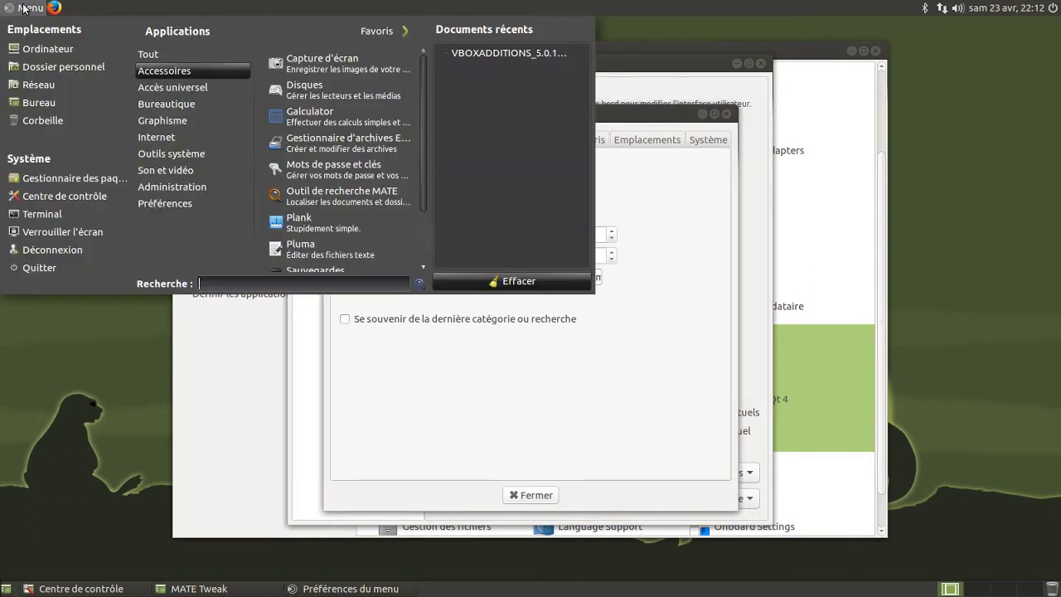
click(23, 8)
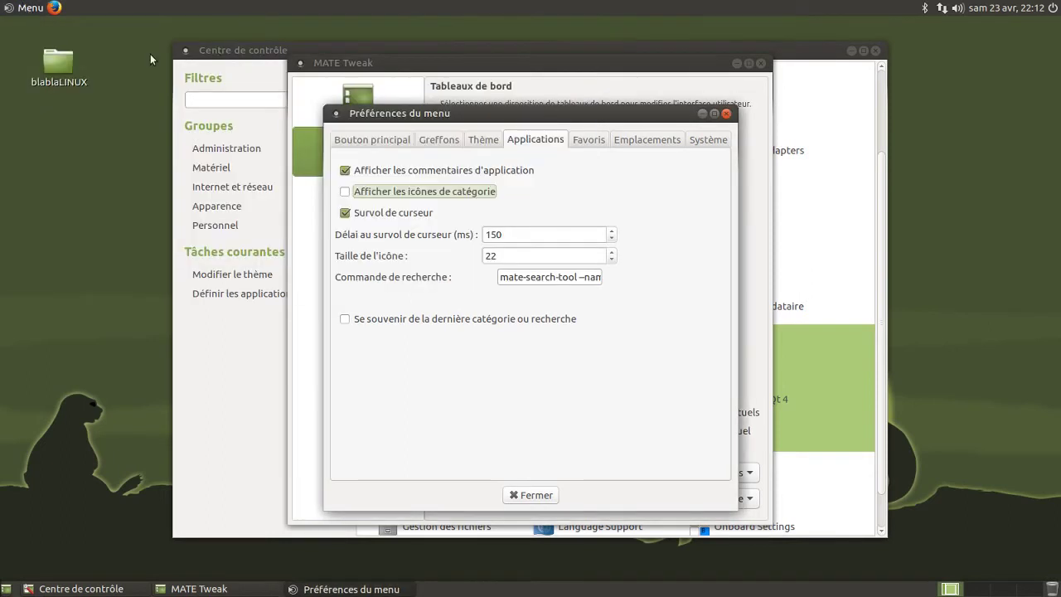
Step: Disable Survol de curseur, re-enable the category icons, and test selecting the Accès universel category in the menu
click(378, 213)
click(378, 193)
click(30, 10)
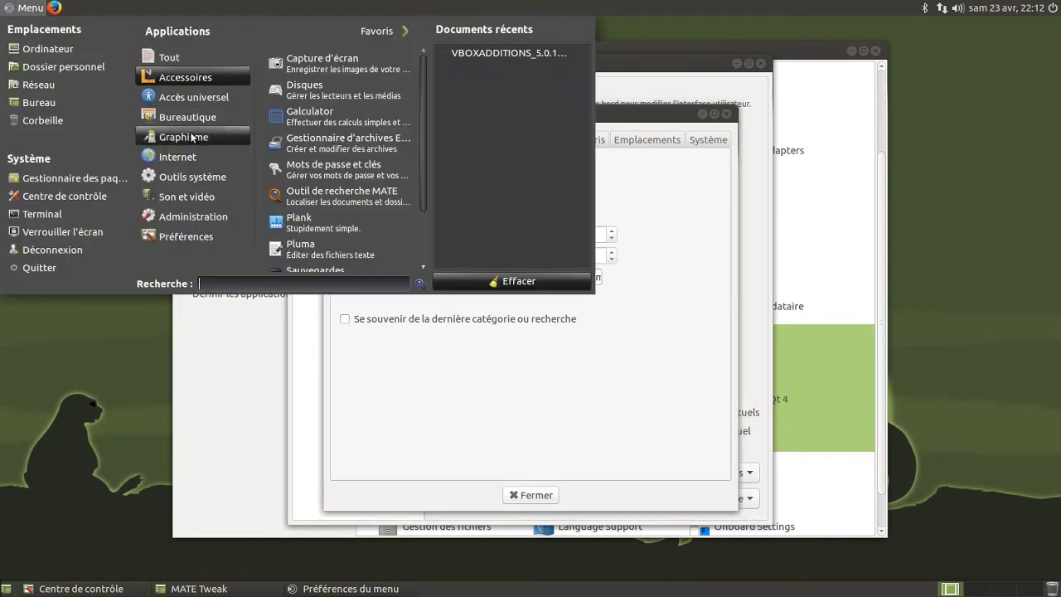
click(207, 100)
click(125, 320)
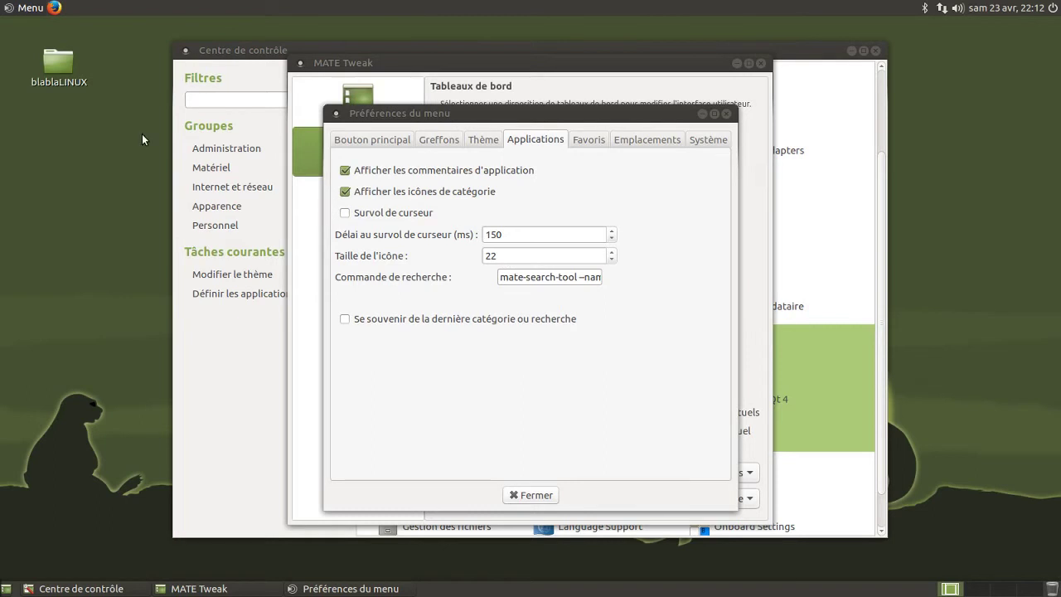
Step: Reopen the advanced menu and show the Bureautique category to test category selection without cursor hovering
click(37, 12)
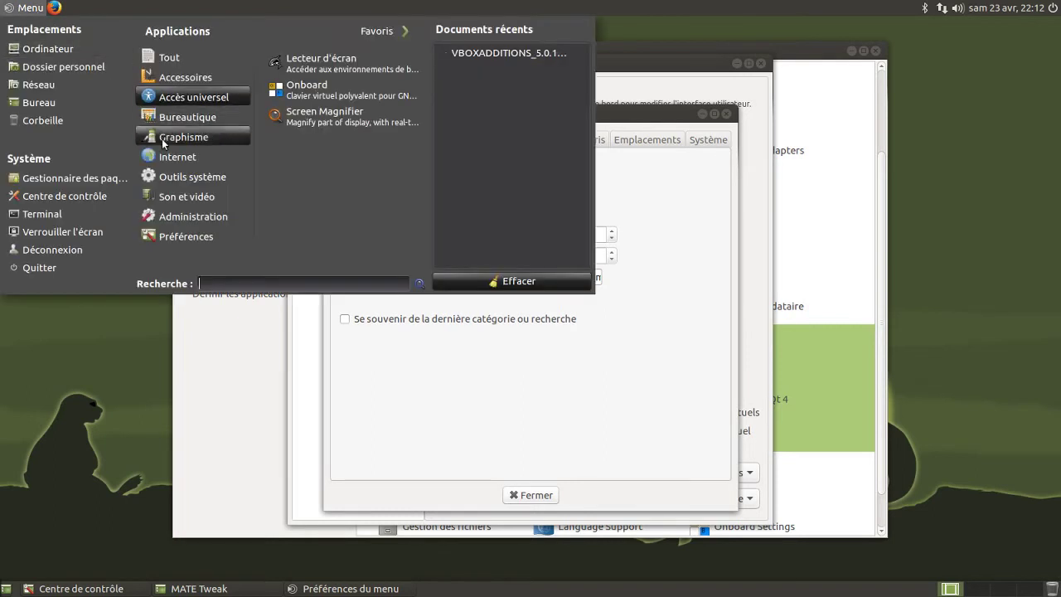
click(133, 325)
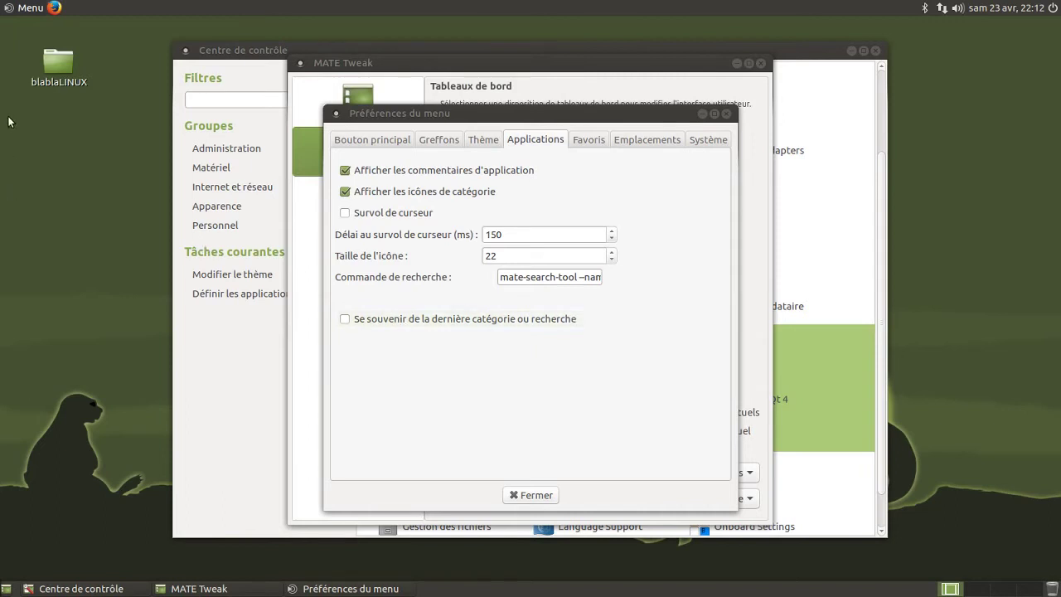
click(21, 10)
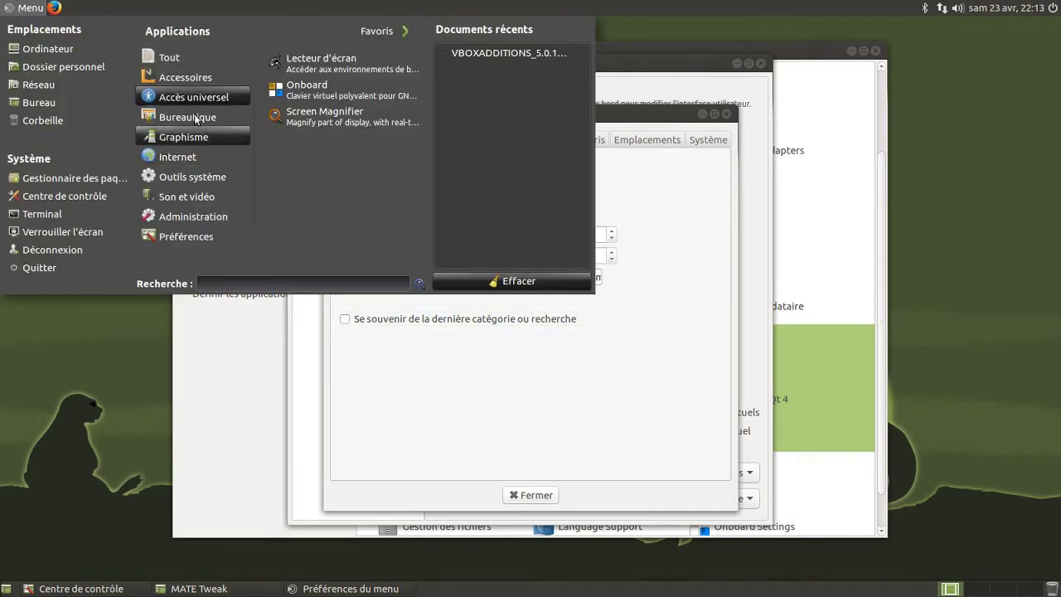
mouse_move(187, 116)
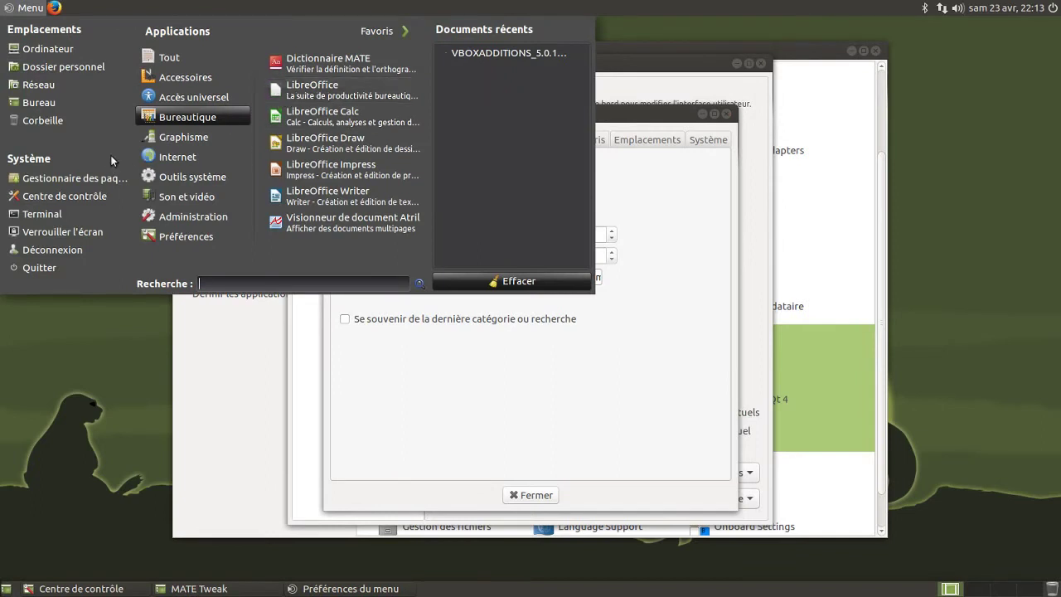
click(91, 342)
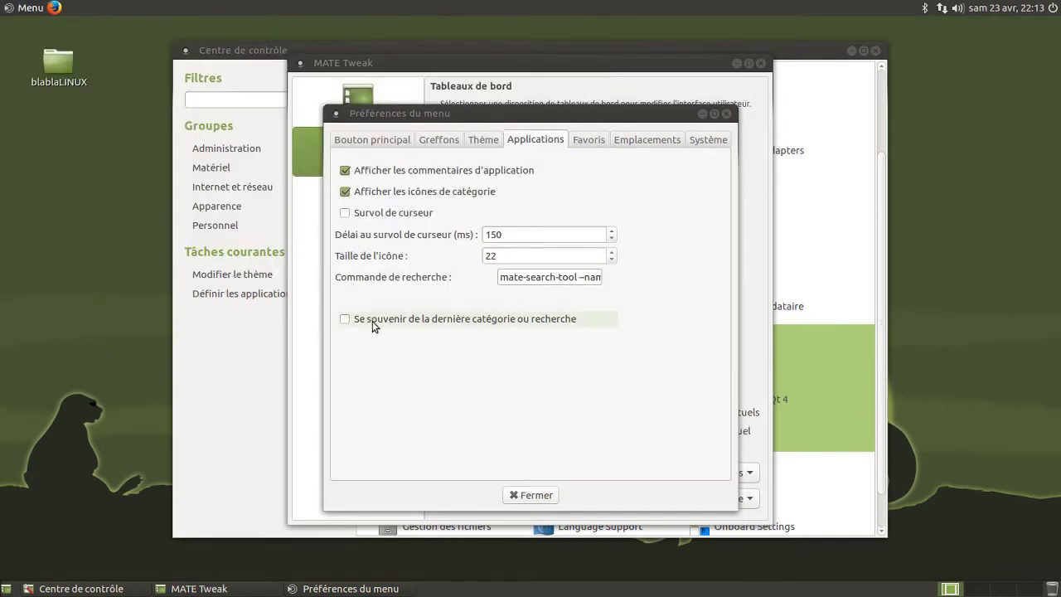
Step: Open the menu's Favoris preferences, show the favourites in the advanced menu and remove the two separators between the favourites
click(587, 140)
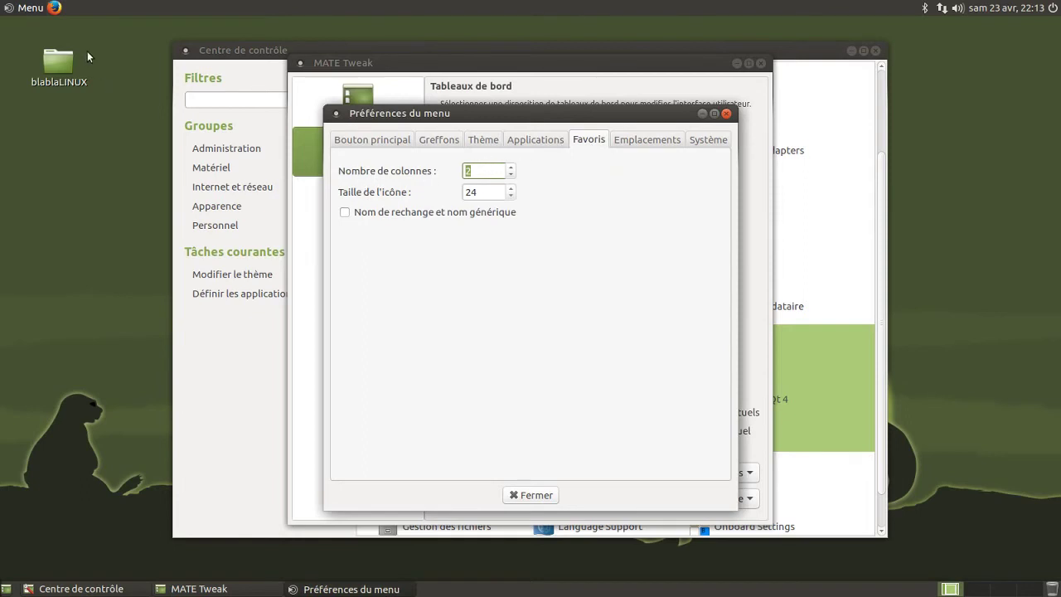
click(35, 11)
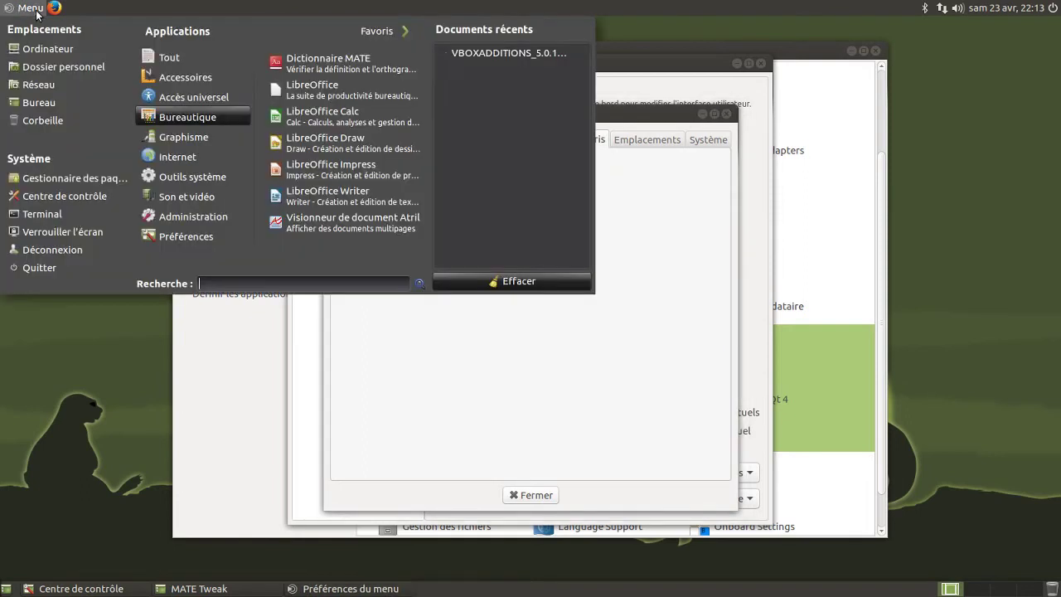
click(384, 35)
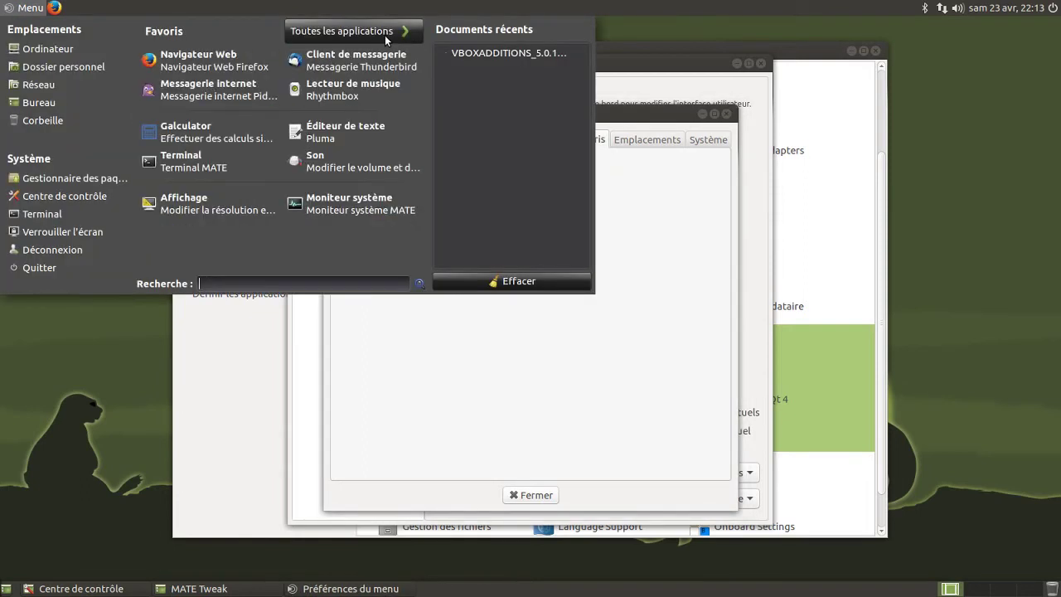
right_click(279, 108)
click(289, 115)
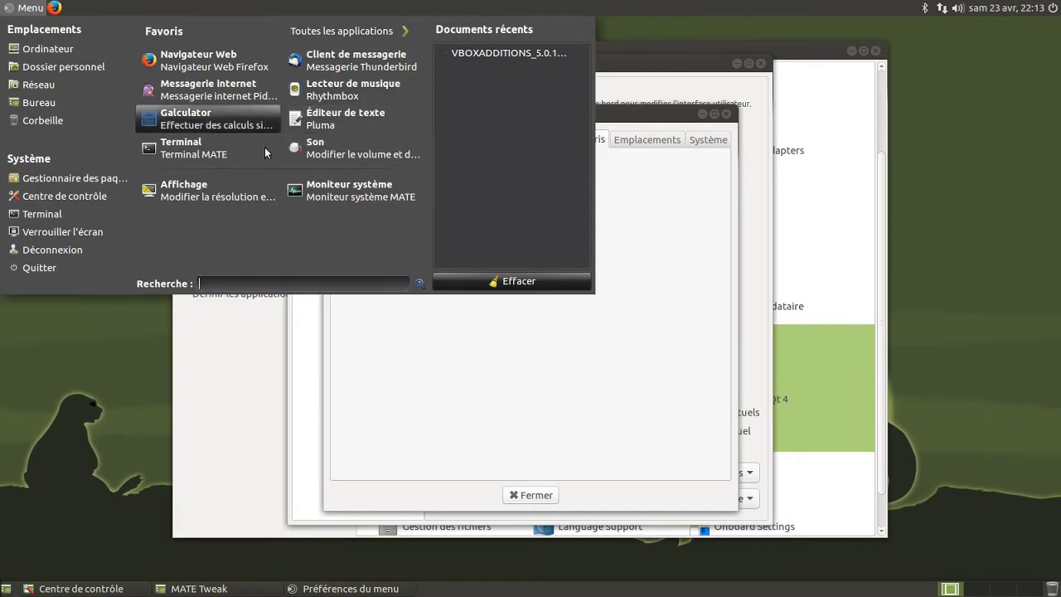
right_click(259, 166)
click(272, 171)
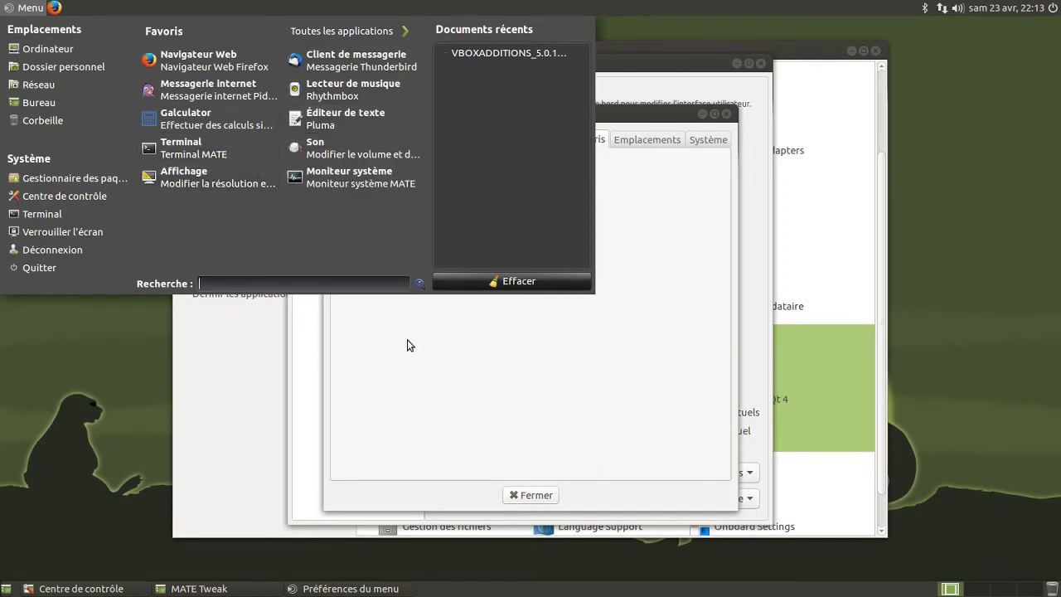
Step: Set the favourites' Nombre de colonnes to 4 and check the favourites layout in the advanced menu
click(415, 367)
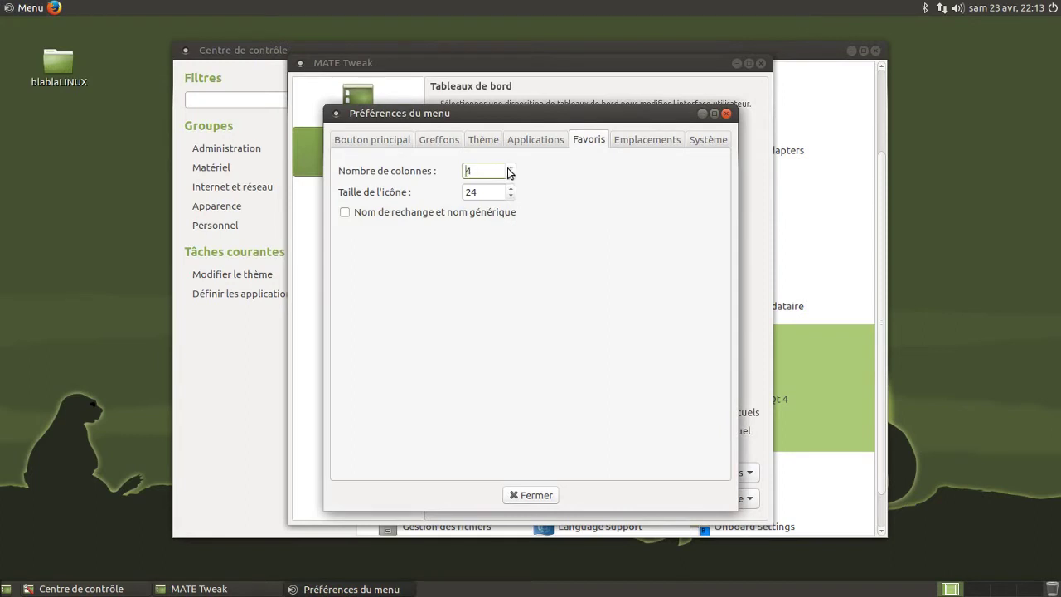
click(17, 7)
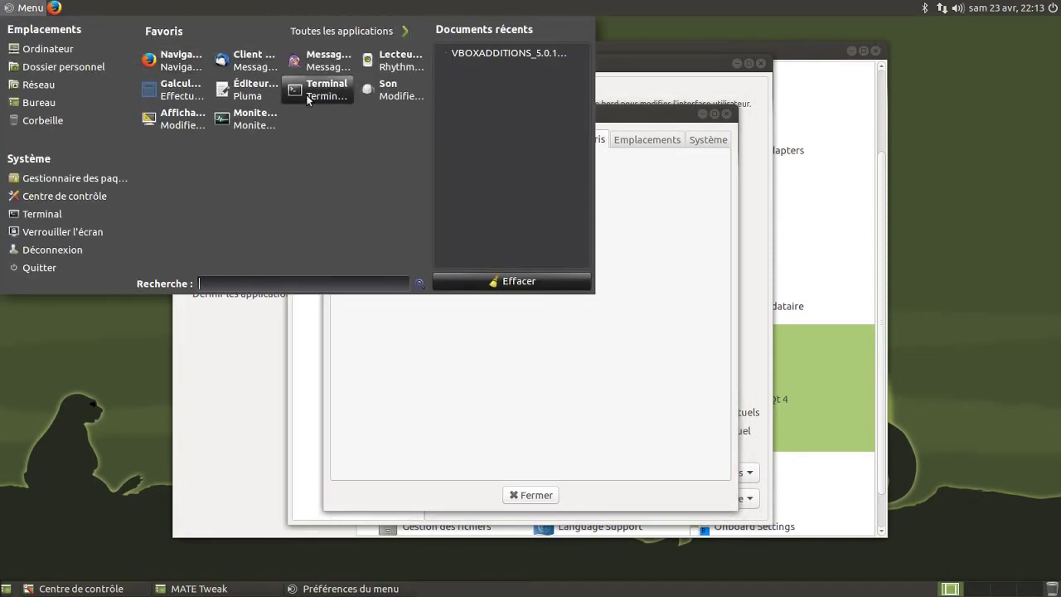
click(613, 63)
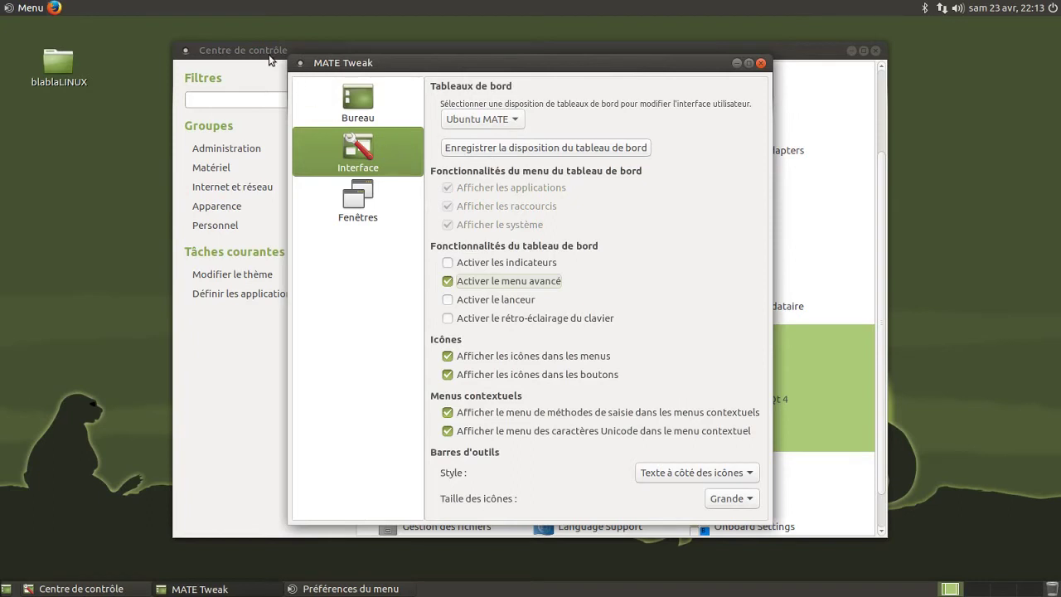
Step: Reopen the advanced menu's preferences and set Nombre de colonnes for the favourites to 3
right_click(29, 15)
click(18, 5)
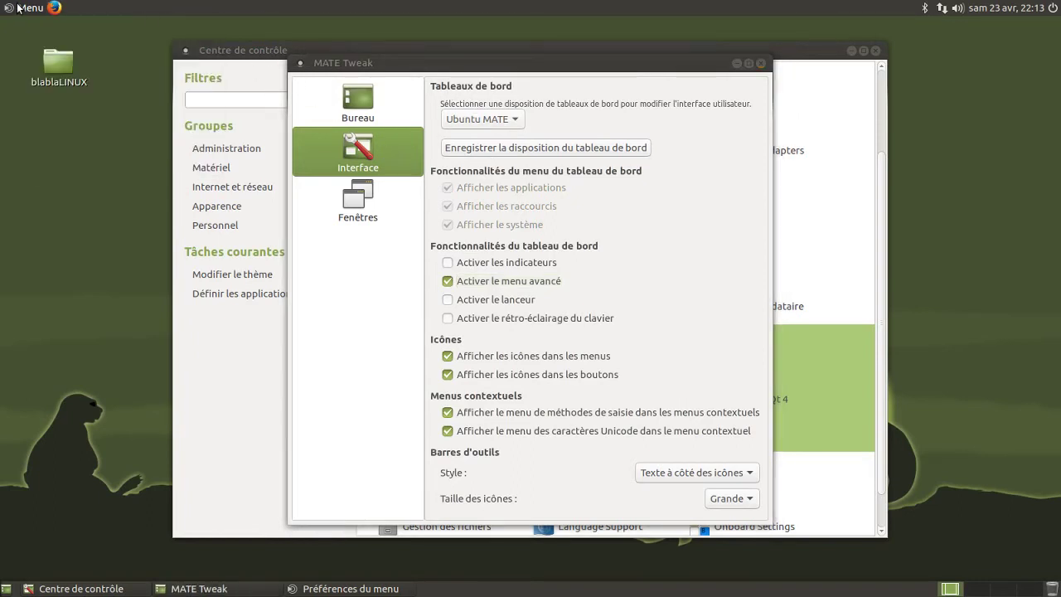
right_click(17, 7)
click(15, 28)
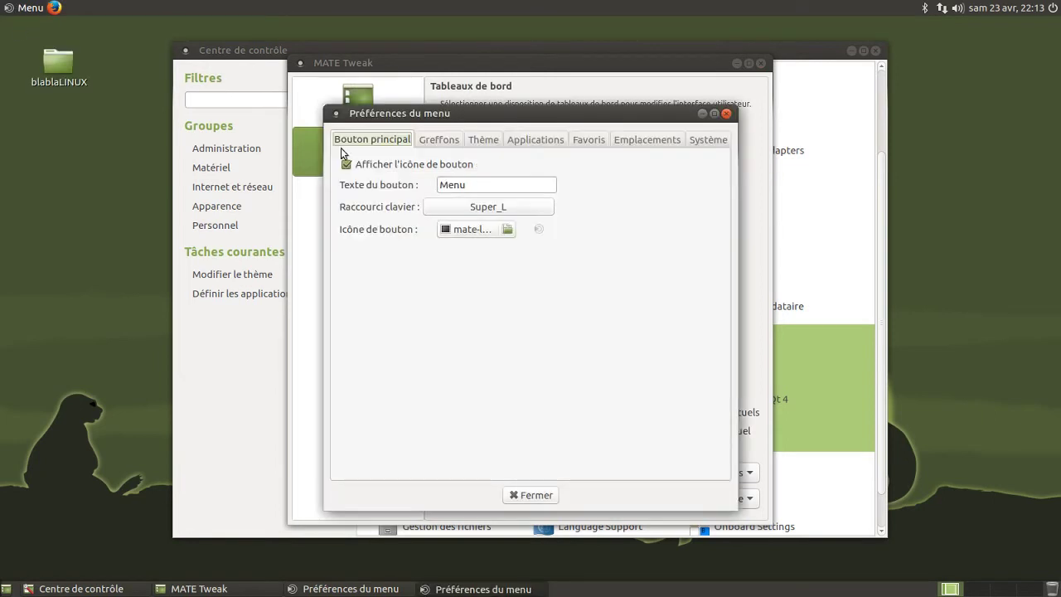
click(590, 140)
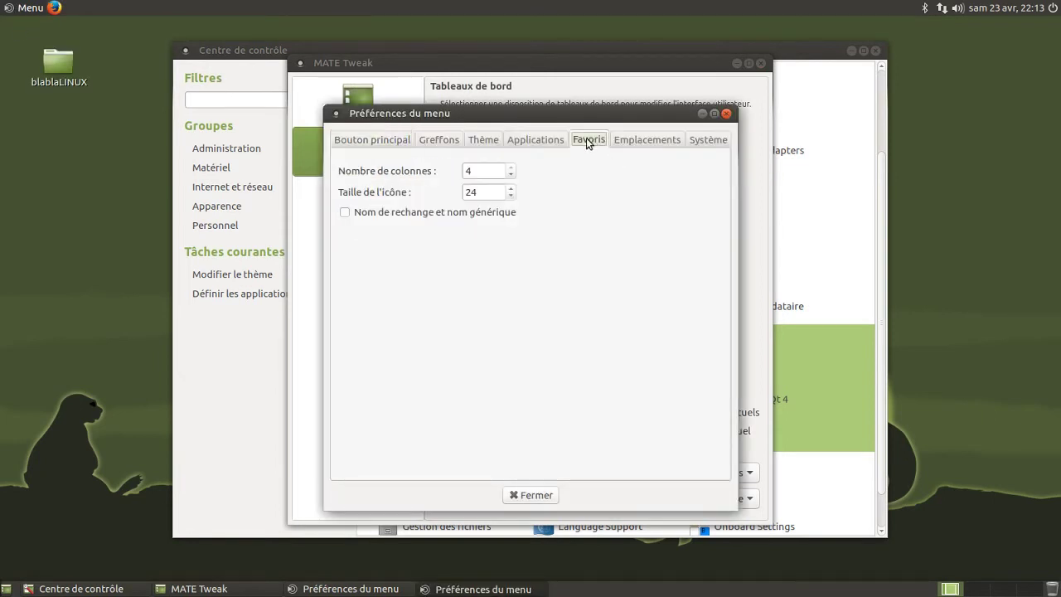
click(510, 174)
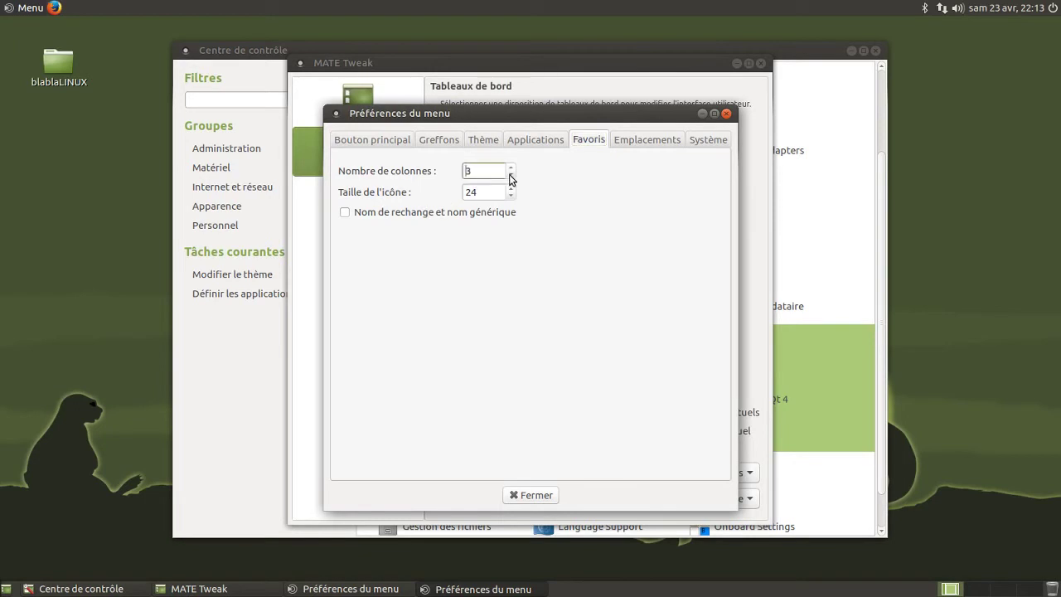
Step: Enable Permettre la barre de défilement in the Emplacements preferences and check the places section of the advanced menu
click(643, 138)
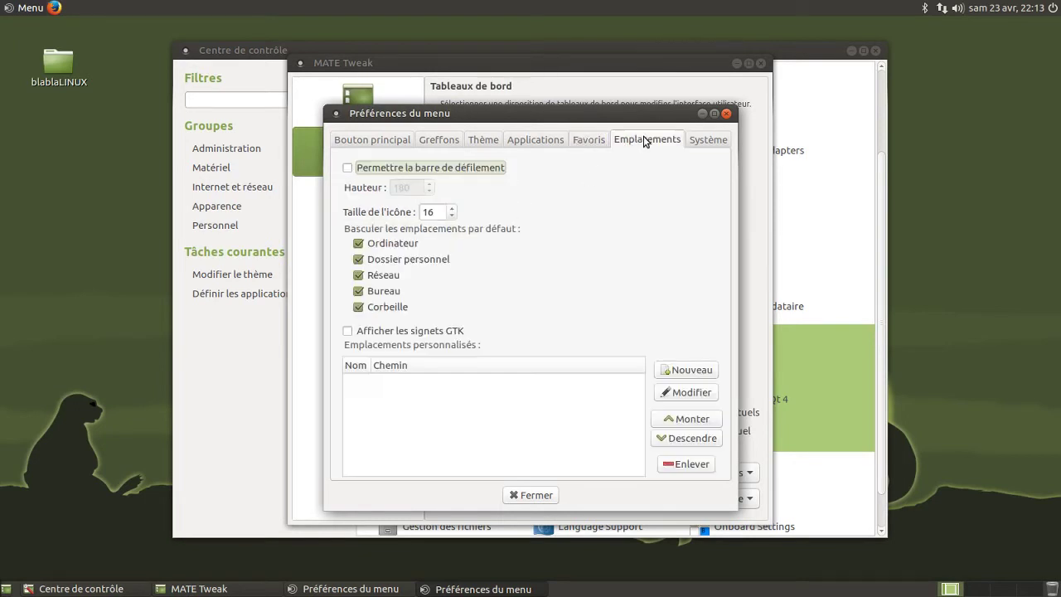
click(472, 168)
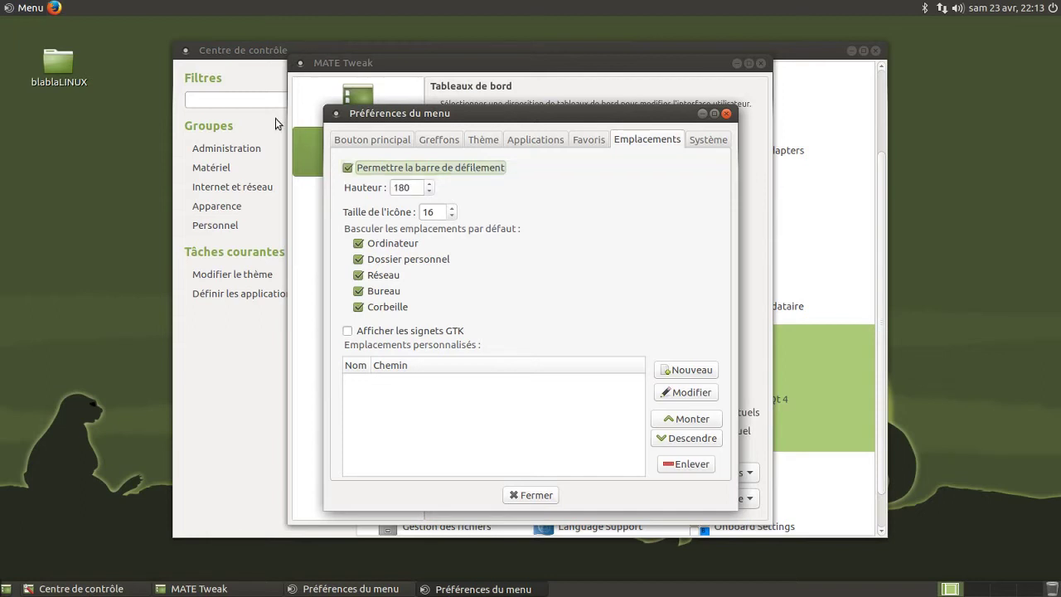
click(23, 11)
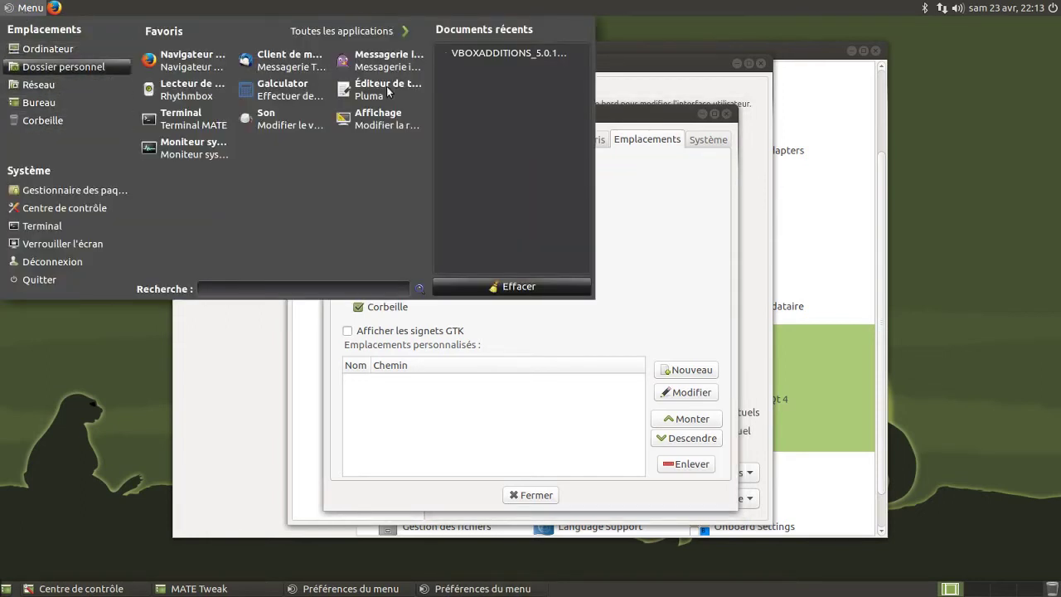
click(616, 107)
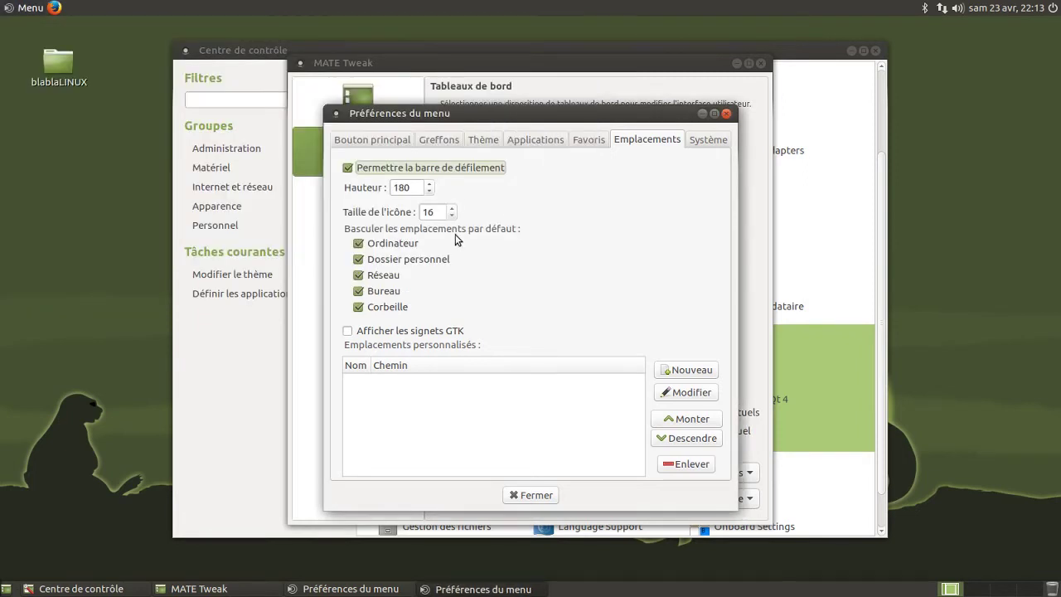
click(36, 10)
click(36, 11)
Step: Disable the Bureau and Corbeille default places, check the advanced menu, and re-enable both places
click(384, 292)
click(386, 307)
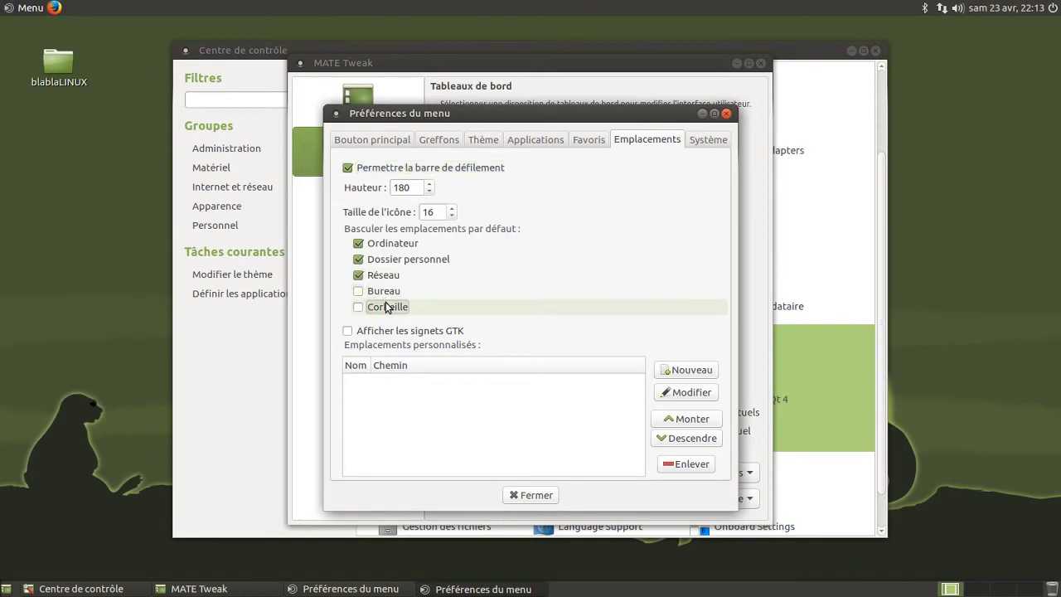
click(38, 10)
click(37, 10)
click(365, 291)
click(369, 309)
Step: Try a Hauteur of 300 for the Emplacements section in the advanced menu and restore it to 180
double_click(411, 189)
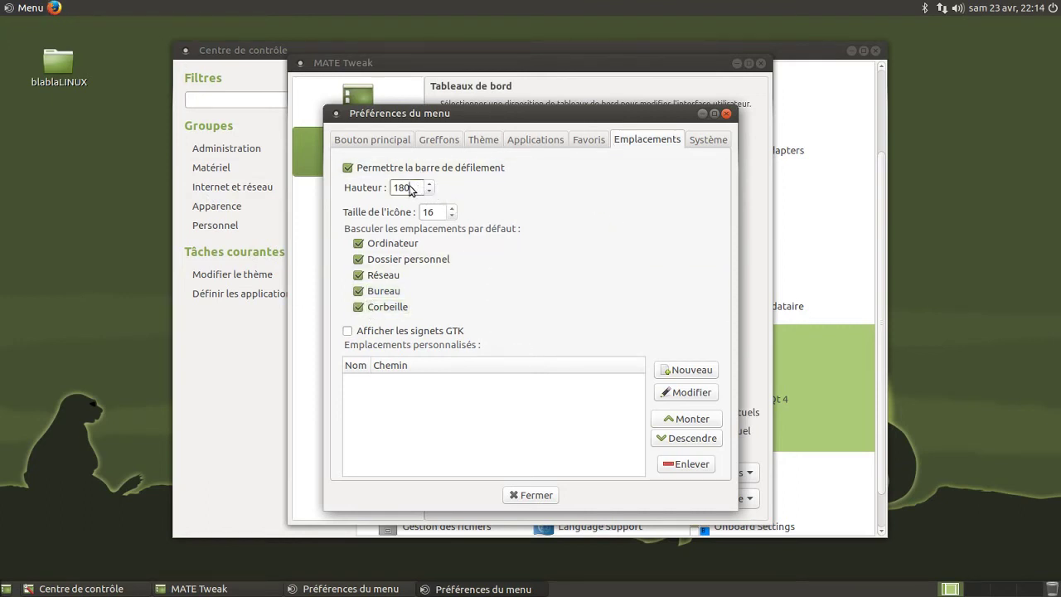
text(300)
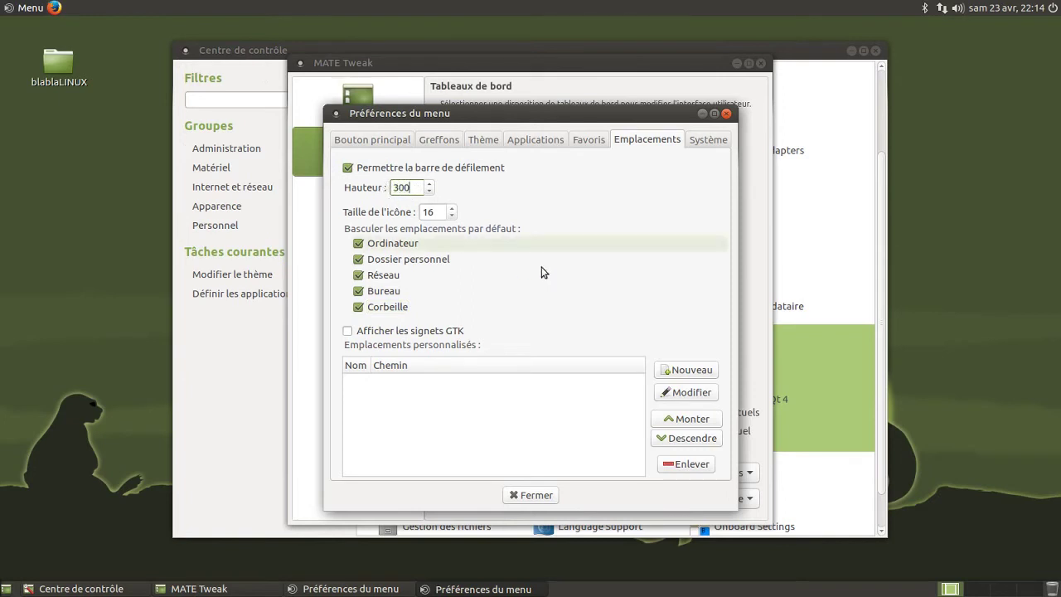
click(32, 8)
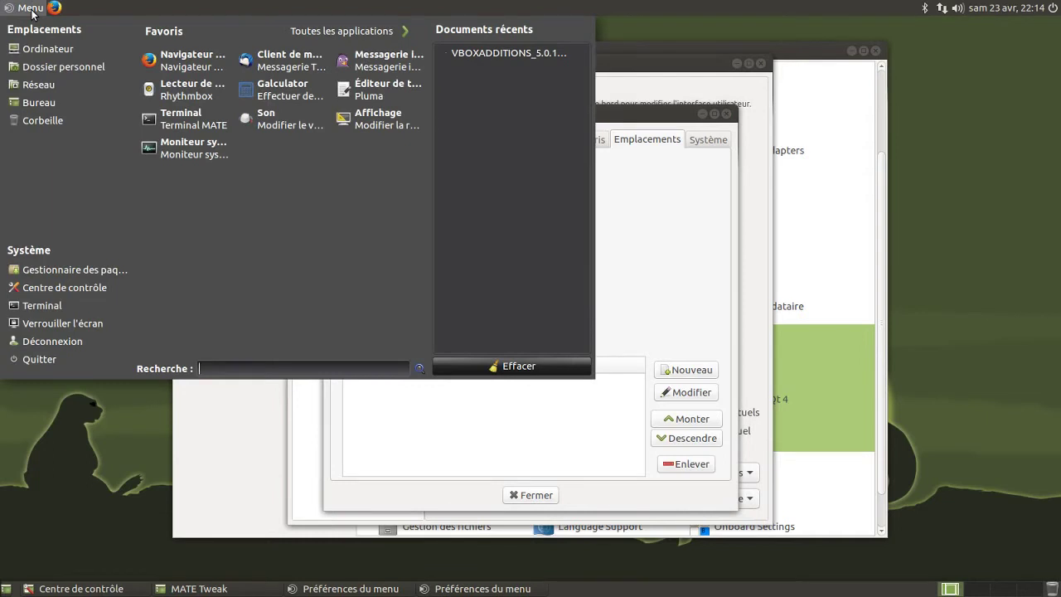
click(31, 8)
text(18)
click(84, 283)
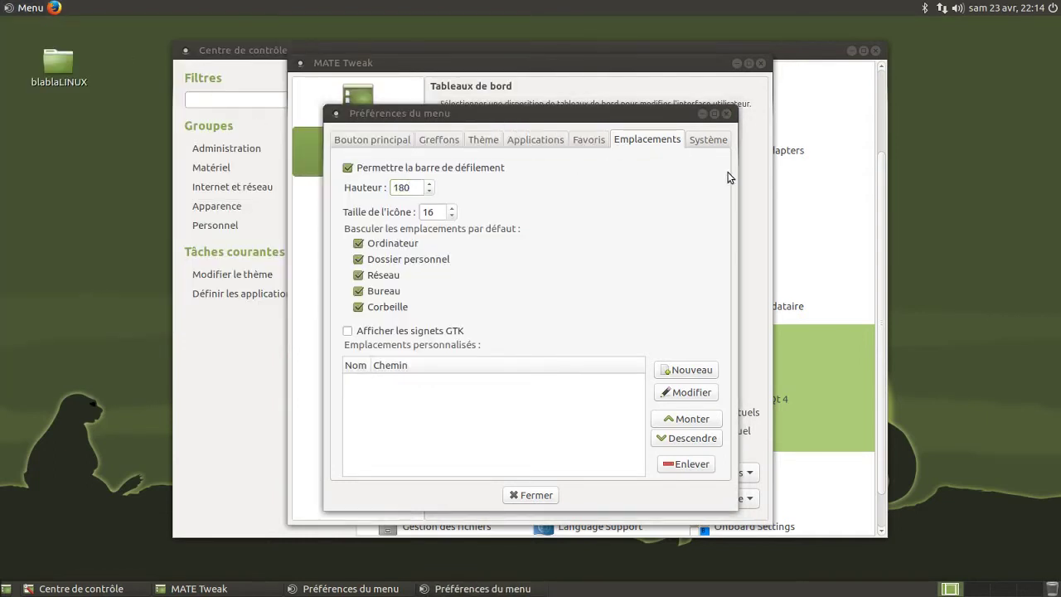
Step: Enable Permettre la barre de défilement in the Système preferences and check the system section of the advanced menu
click(711, 142)
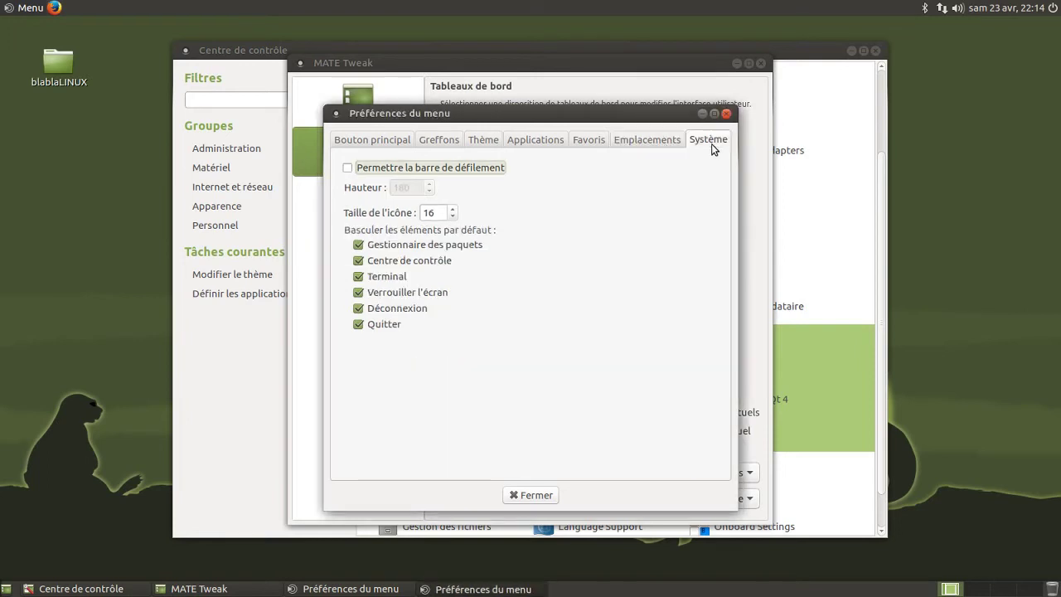
click(479, 169)
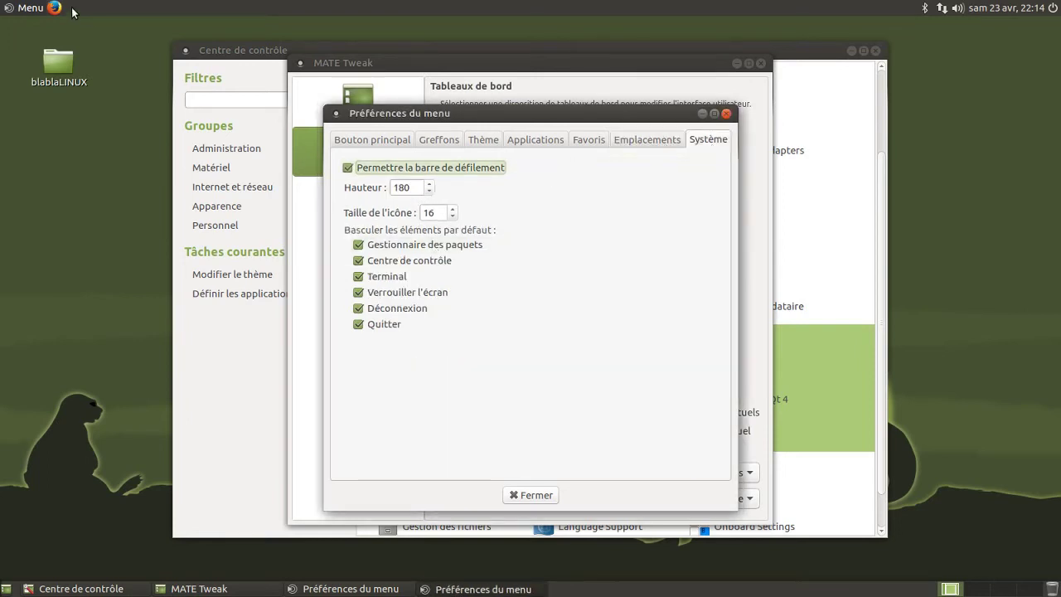
click(31, 8)
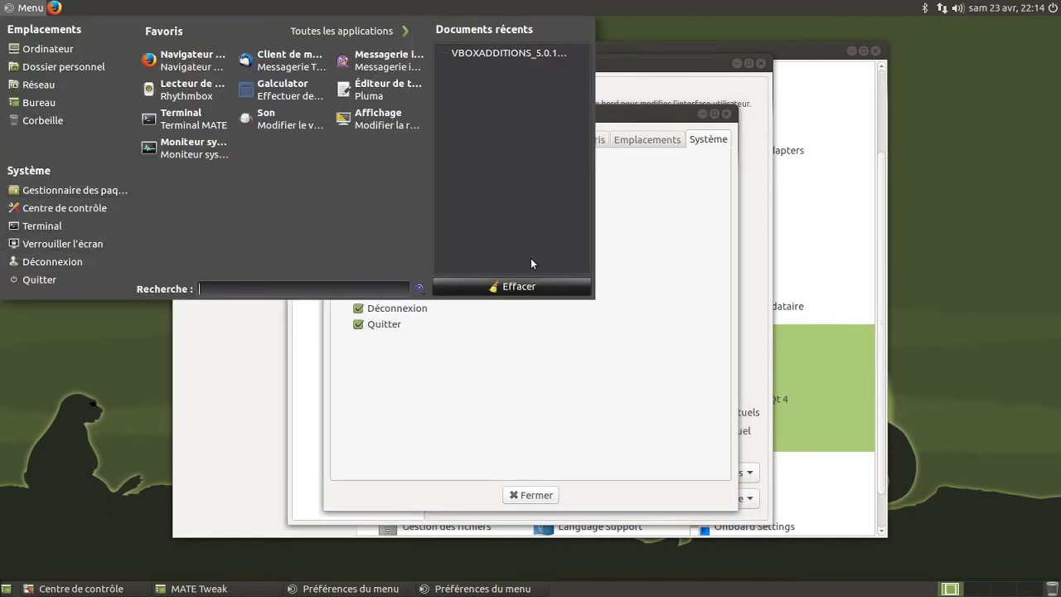
click(647, 118)
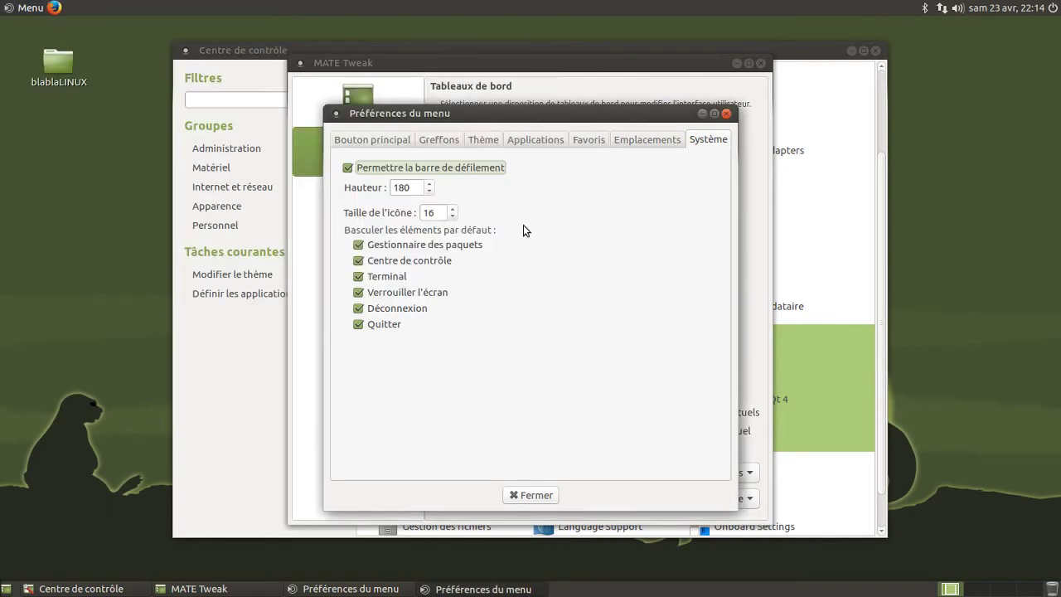
Step: Review the menu's Bouton principal, Greffons, Thème, Applications, Favoris, Emplacements and Système preferences in turn
click(375, 140)
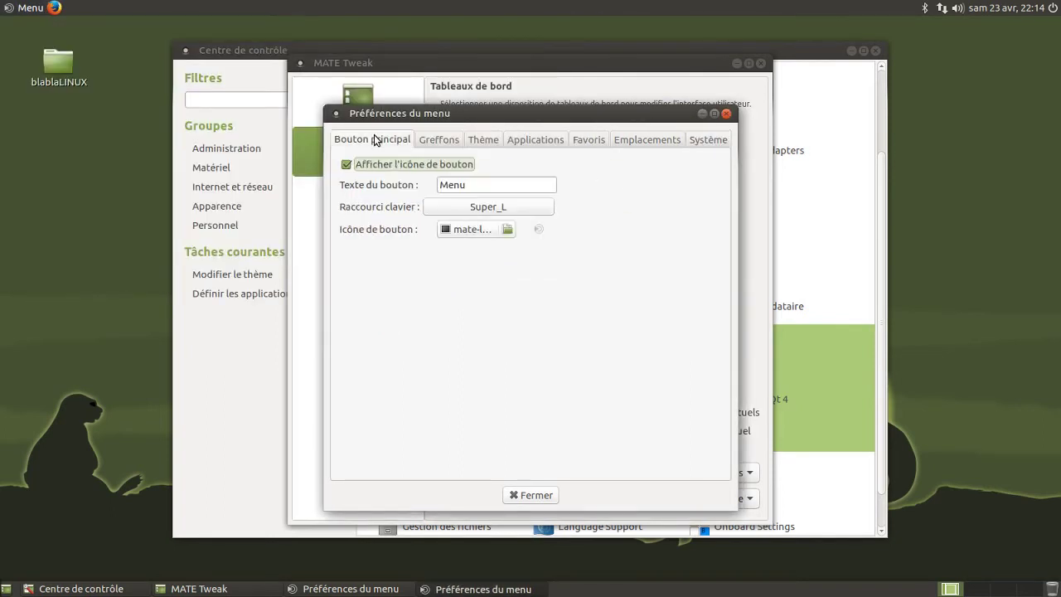
click(431, 141)
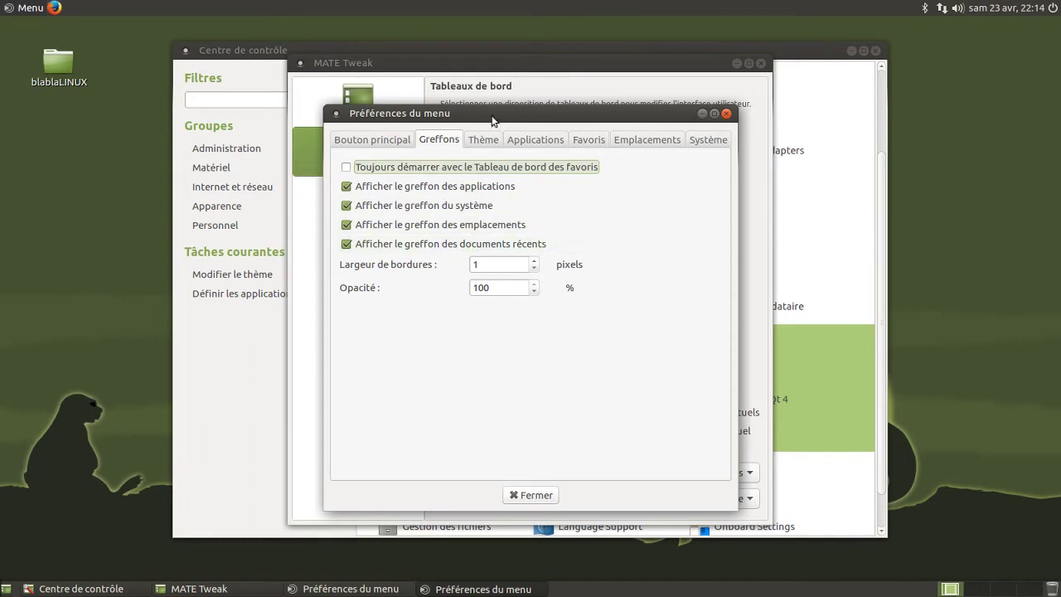
click(485, 141)
click(511, 141)
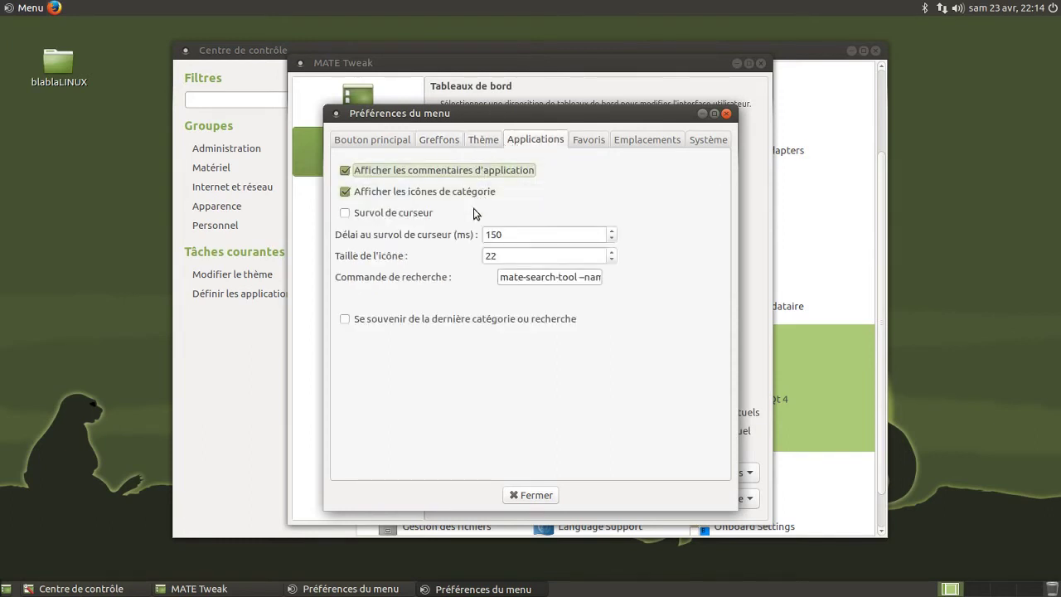
click(582, 143)
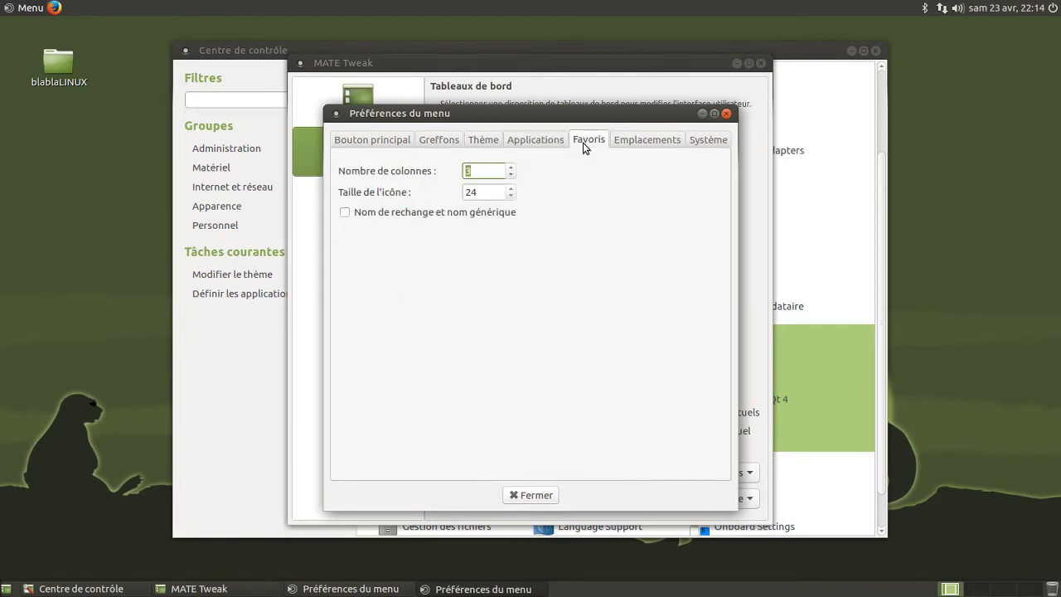
click(652, 139)
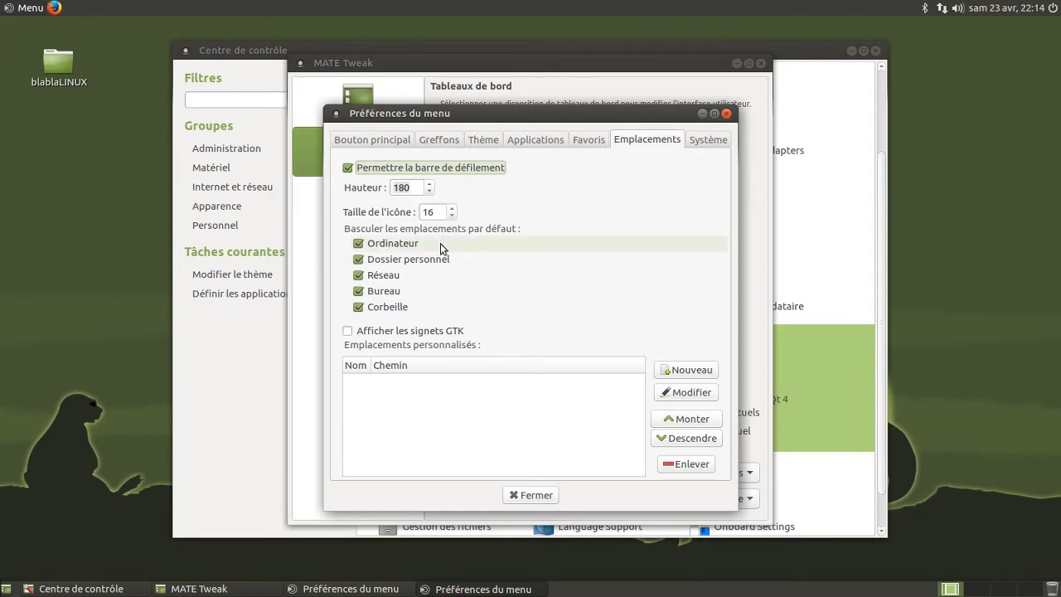
click(710, 141)
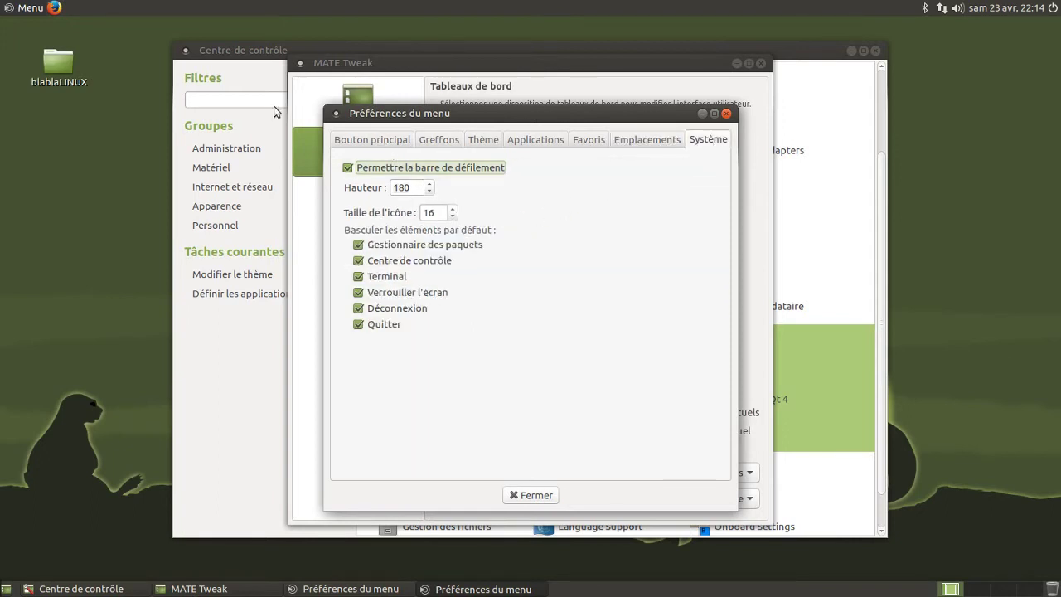
Step: Close the menu preferences and review the customised layout of the advanced menu
click(25, 10)
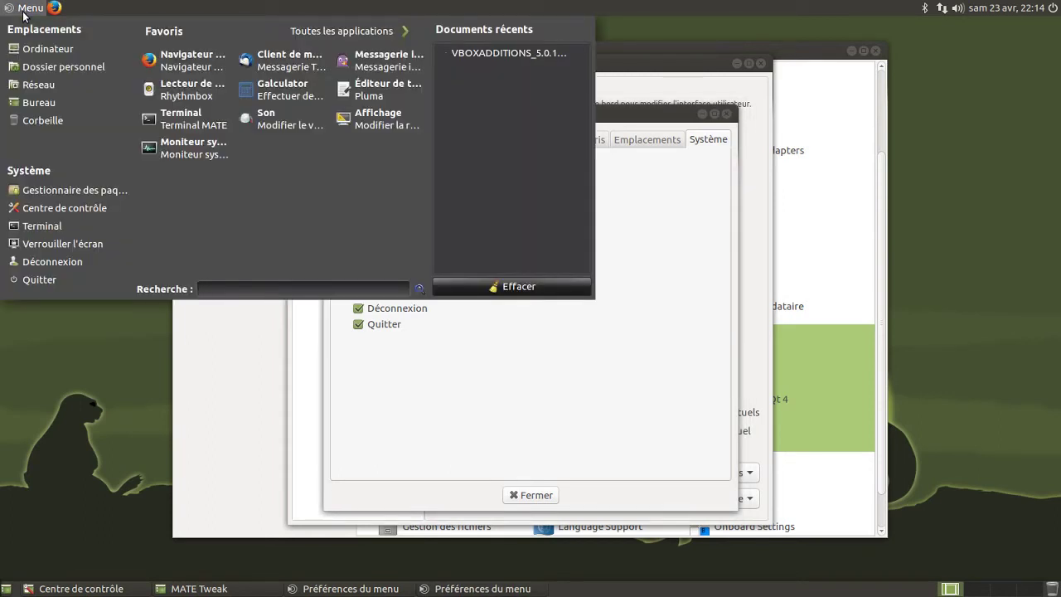
click(24, 12)
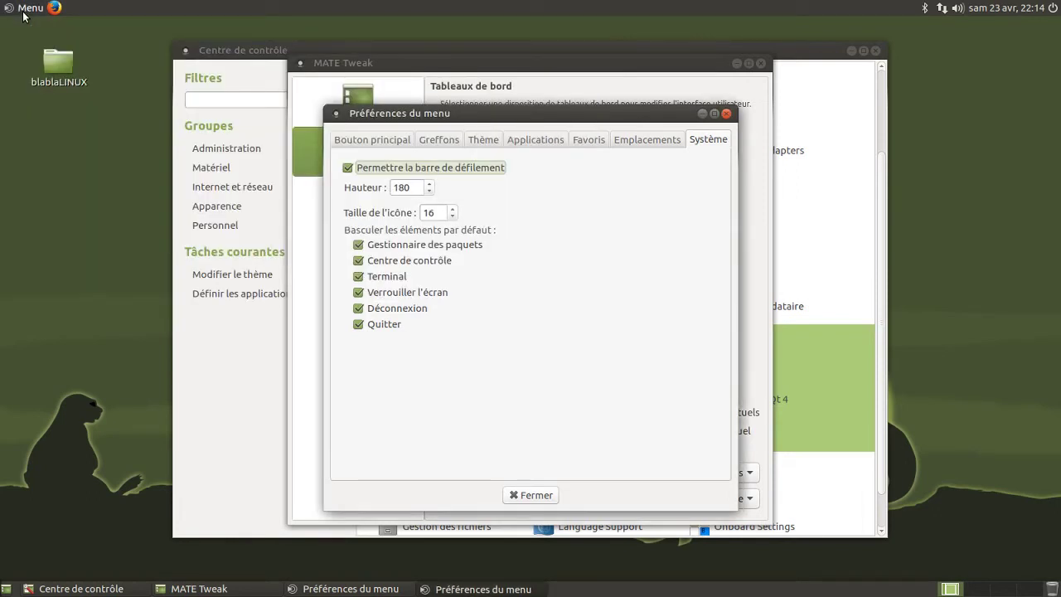
click(520, 497)
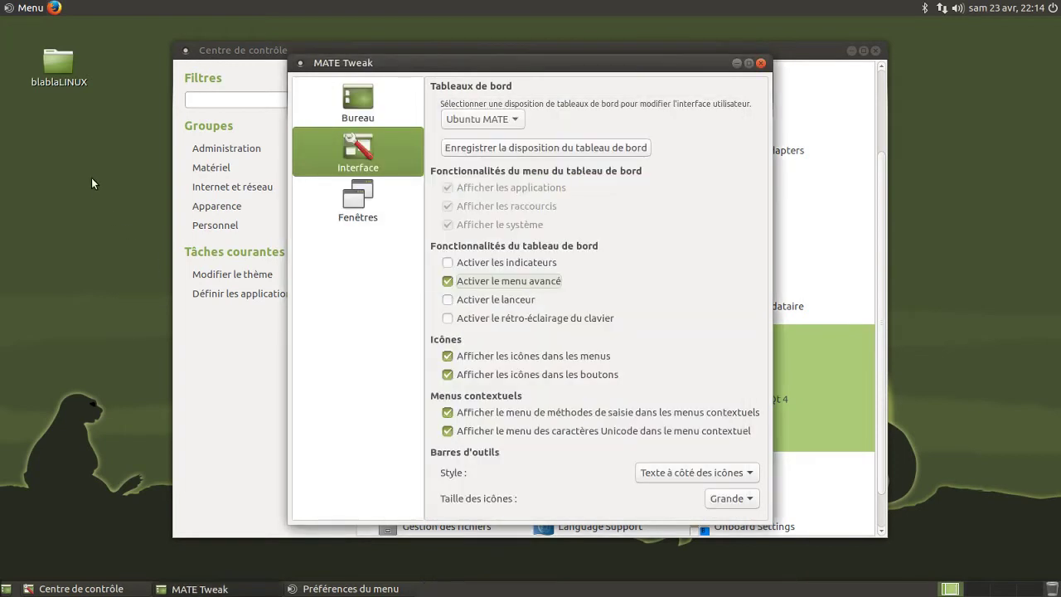
click(24, 12)
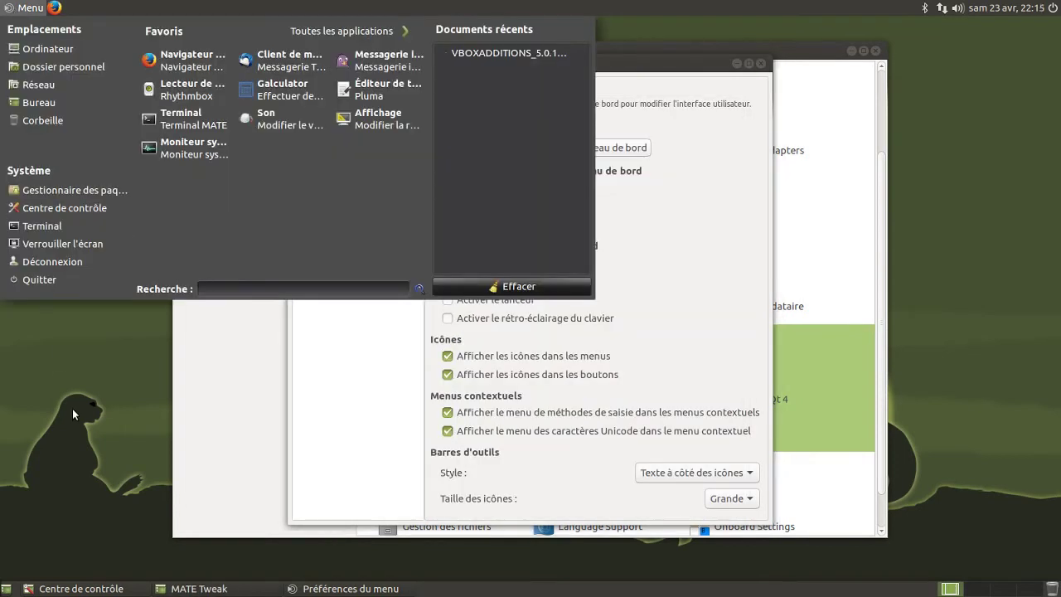
Step: Search the advanced menu for "fire" and clear the search
text(fire)
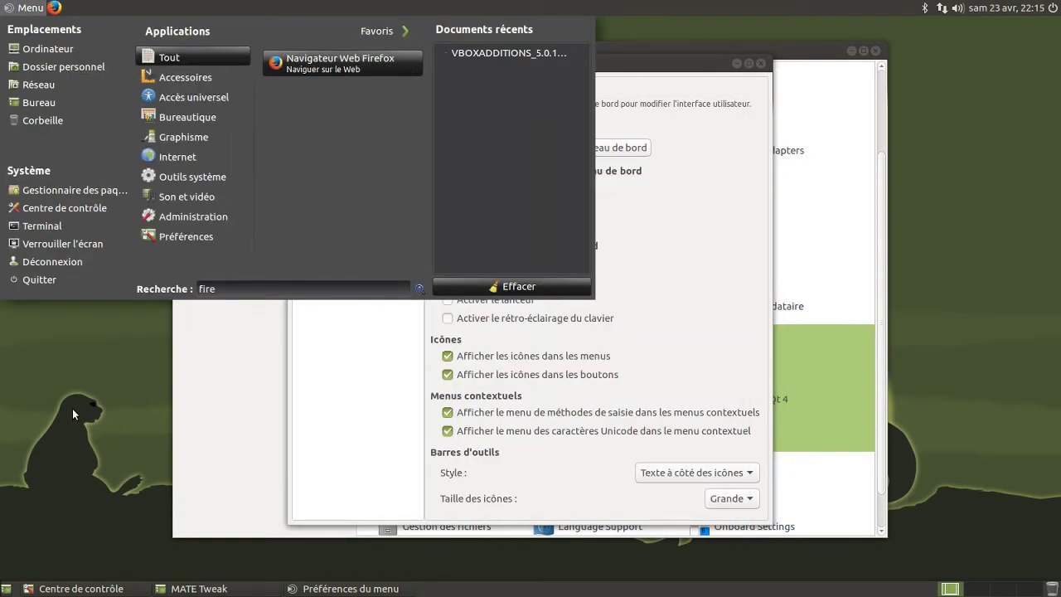
key(BackSpace)
key(BackSpace)
key(BackSpace)
key(BackSpace)
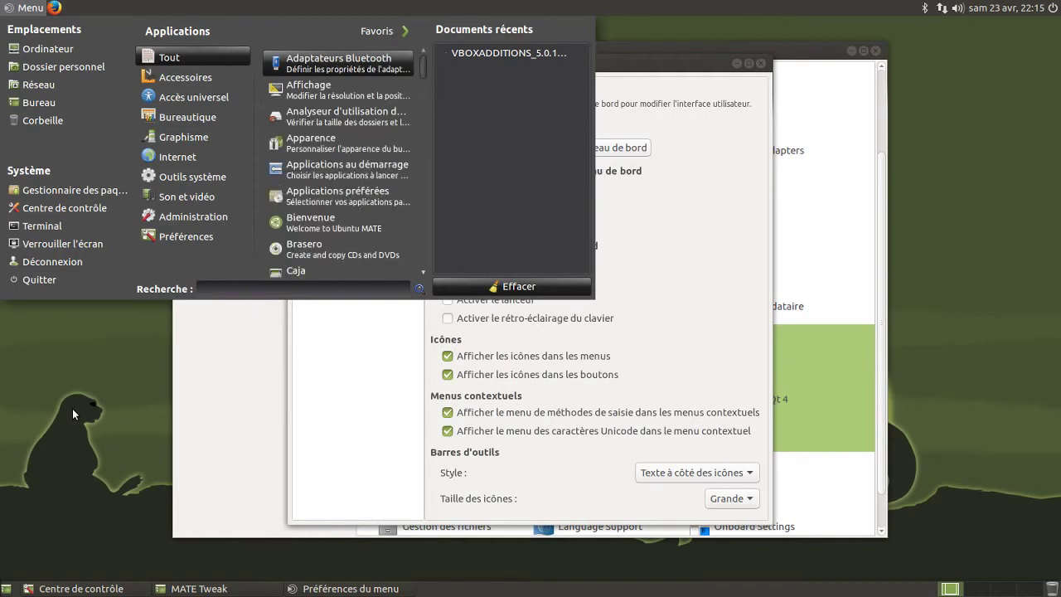
Step: Search the advanced menu for "fichier", look through the listed applications and clear the search text
text(fi)
text(c)
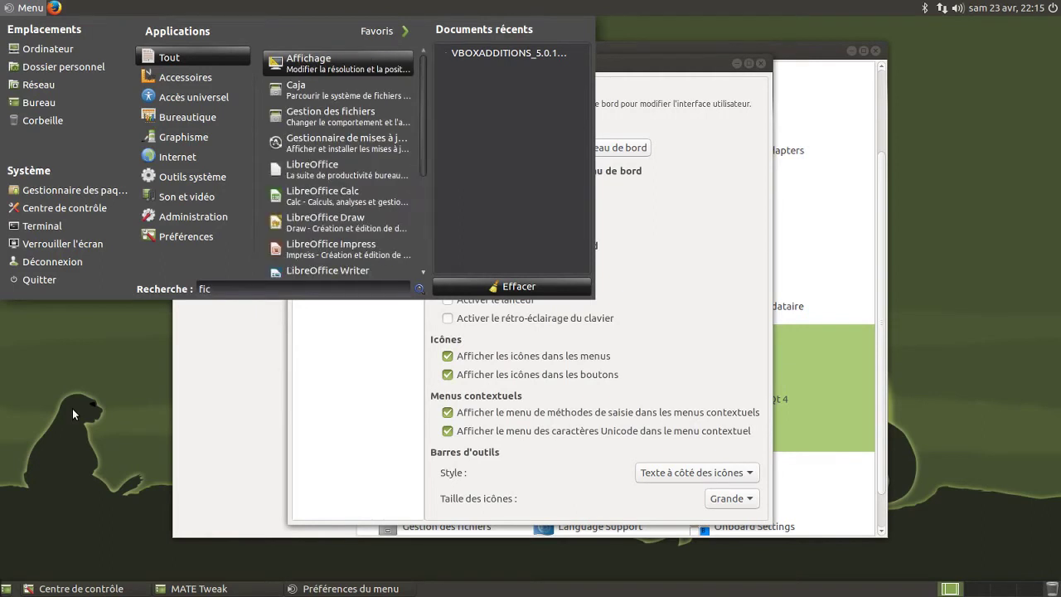
text(hier)
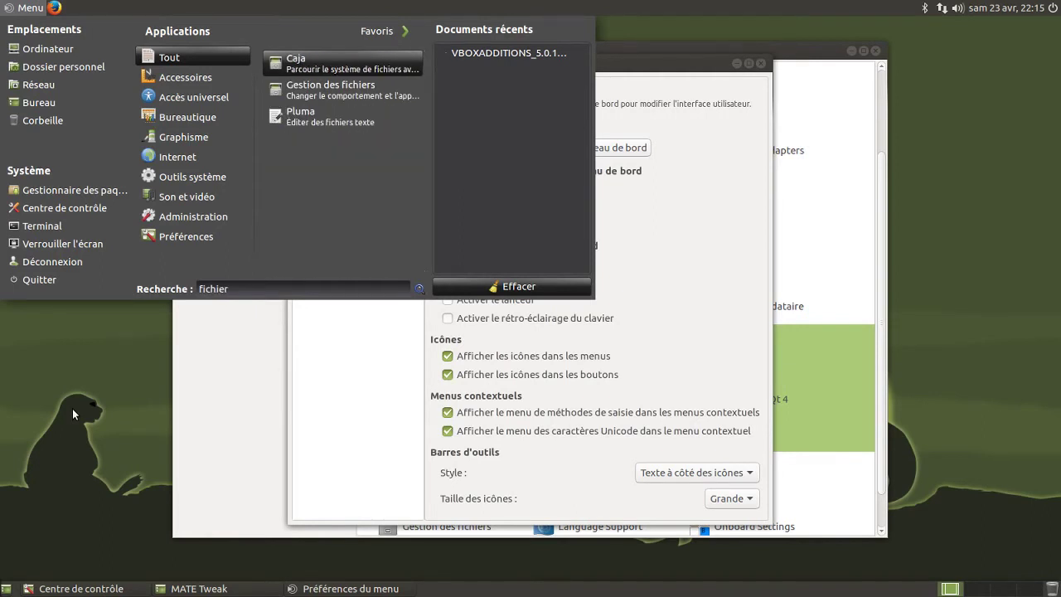
key(BackSpace)
key(BackSpace)
key(BackSpace)
key(BackSpace)
key(BackSpace)
key(BackSpace)
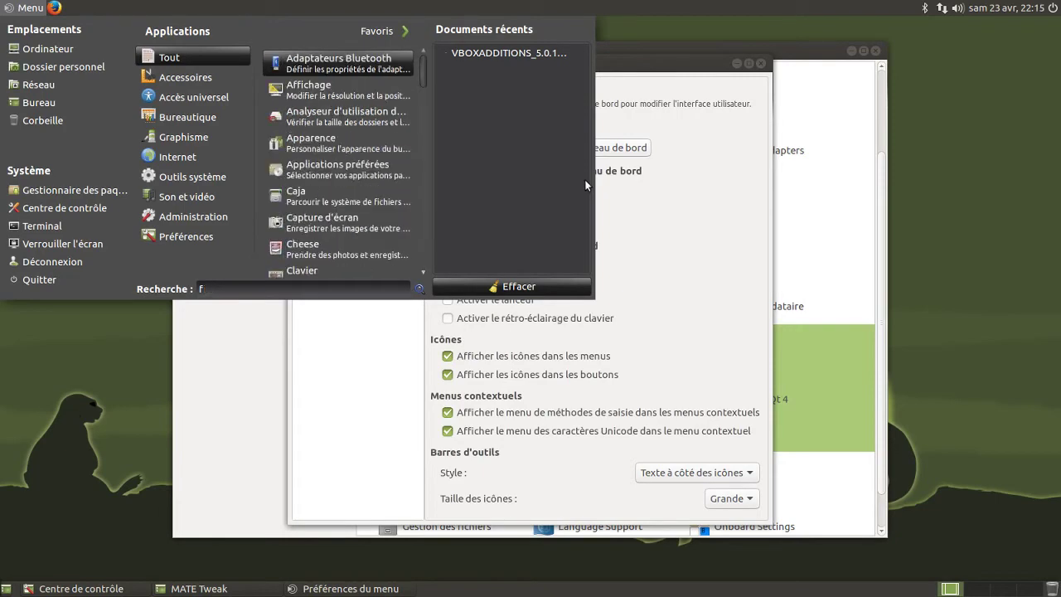
scroll(393, 133, down, 5)
scroll(393, 133, up, 5)
key(BackSpace)
Step: Review the menu's additional search options, trying Recherche sur l'ordinateur and Recherche Google with an empty search
click(419, 289)
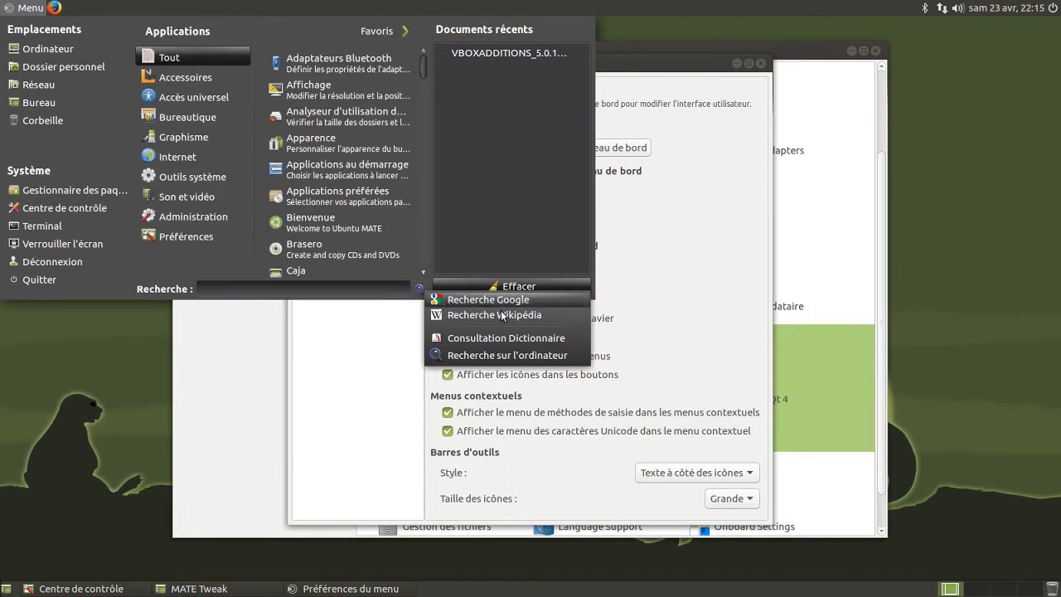
click(522, 354)
click(419, 288)
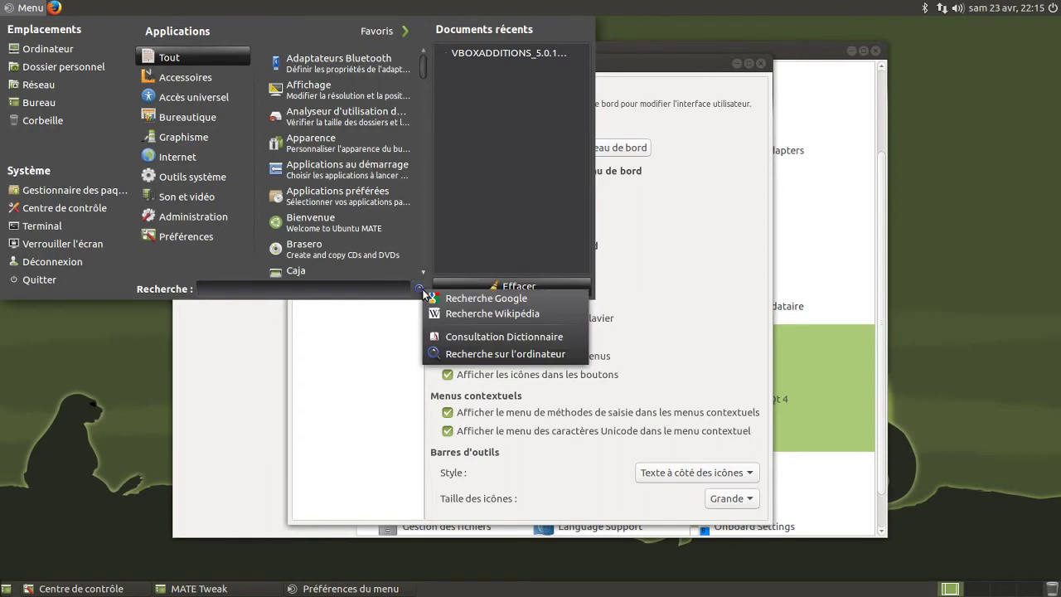
click(482, 299)
click(367, 295)
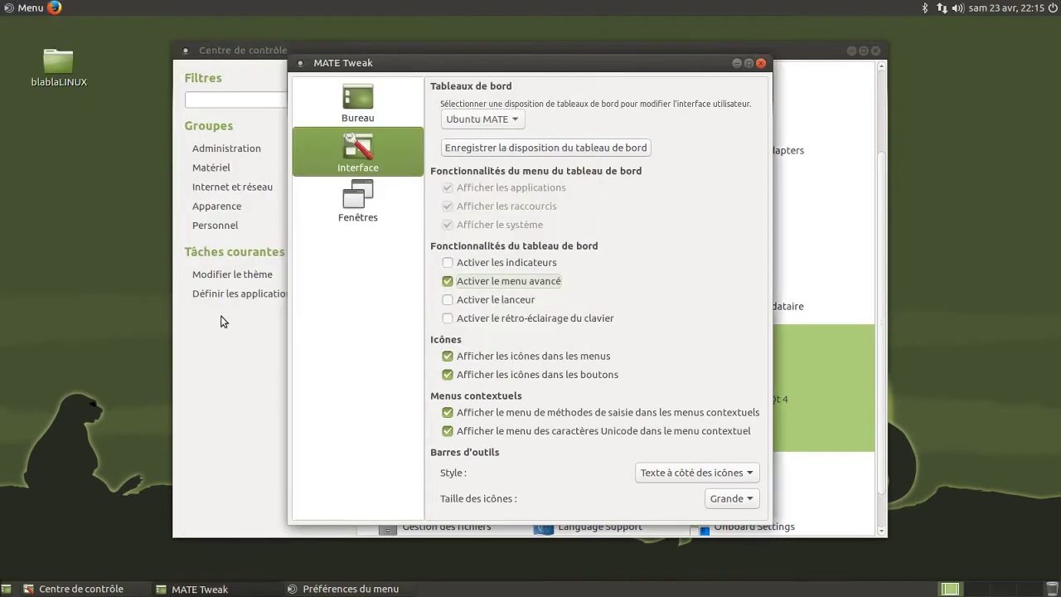
Step: Clear the advanced menu's recent documents and switch between Favoris and Toutes les applications before closing the menu
click(30, 10)
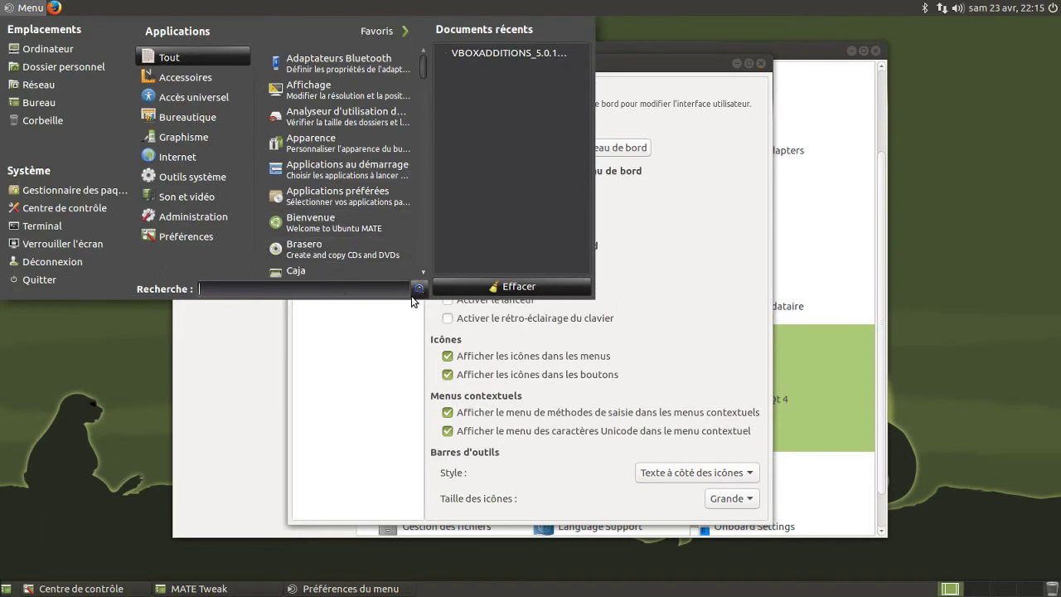
click(470, 290)
click(380, 33)
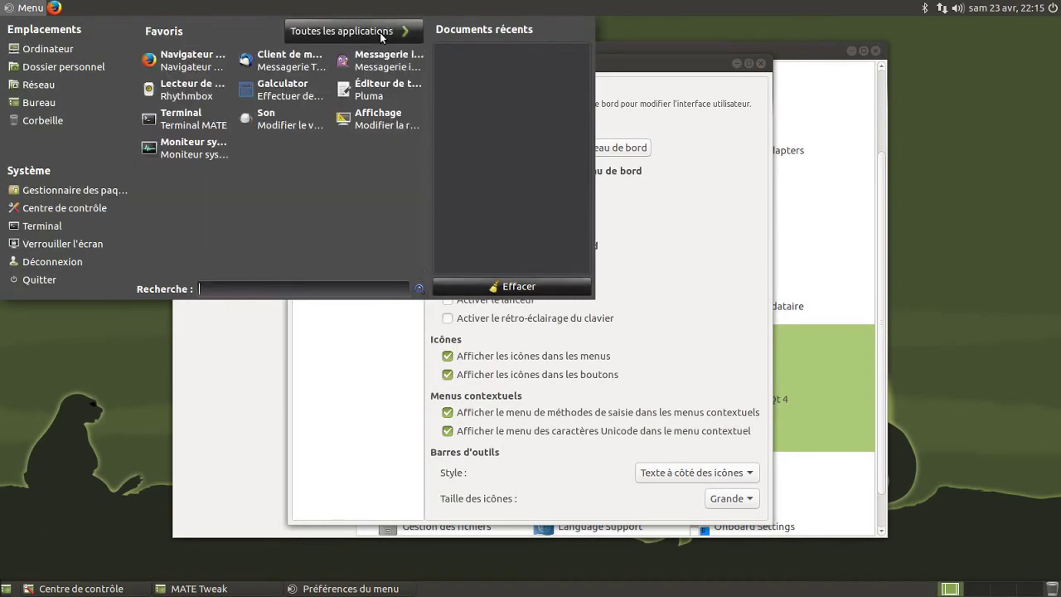
click(286, 34)
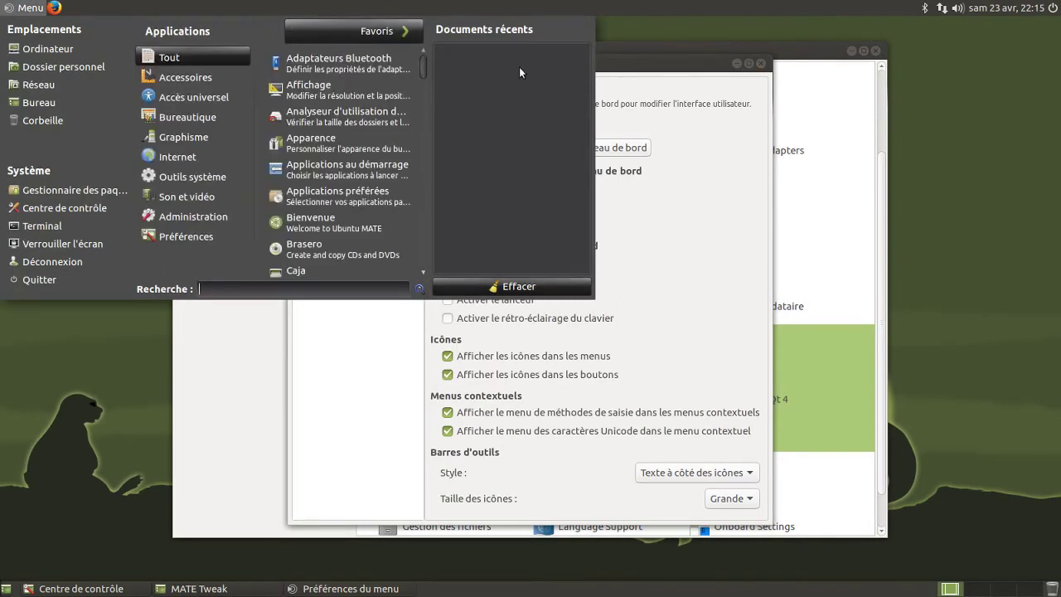
click(782, 26)
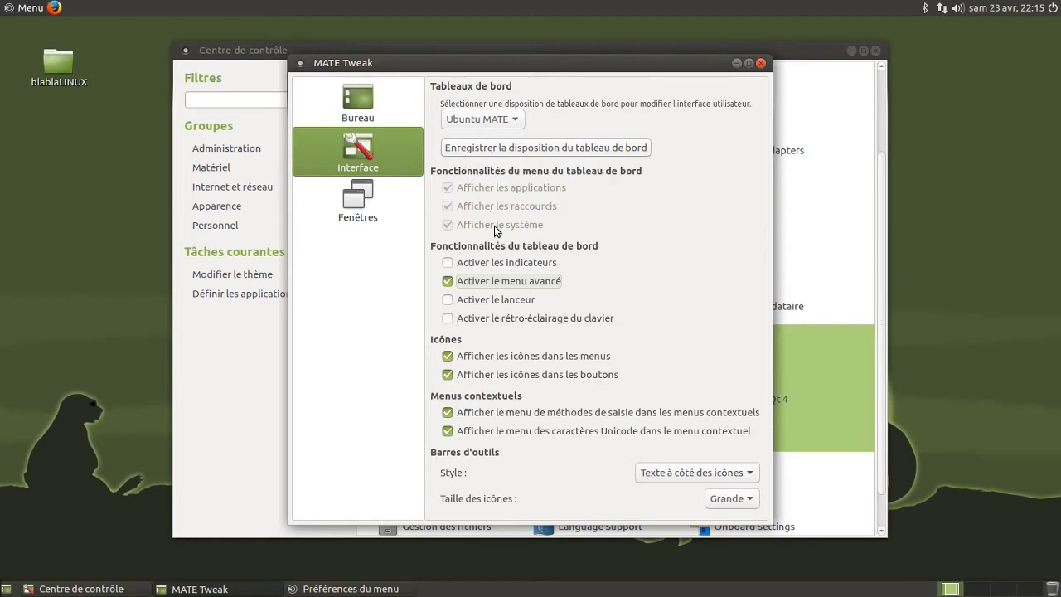
Step: Enable Activer le lanceur in MATE Tweak and try a Synapse search for "fire", clearing it again
click(494, 302)
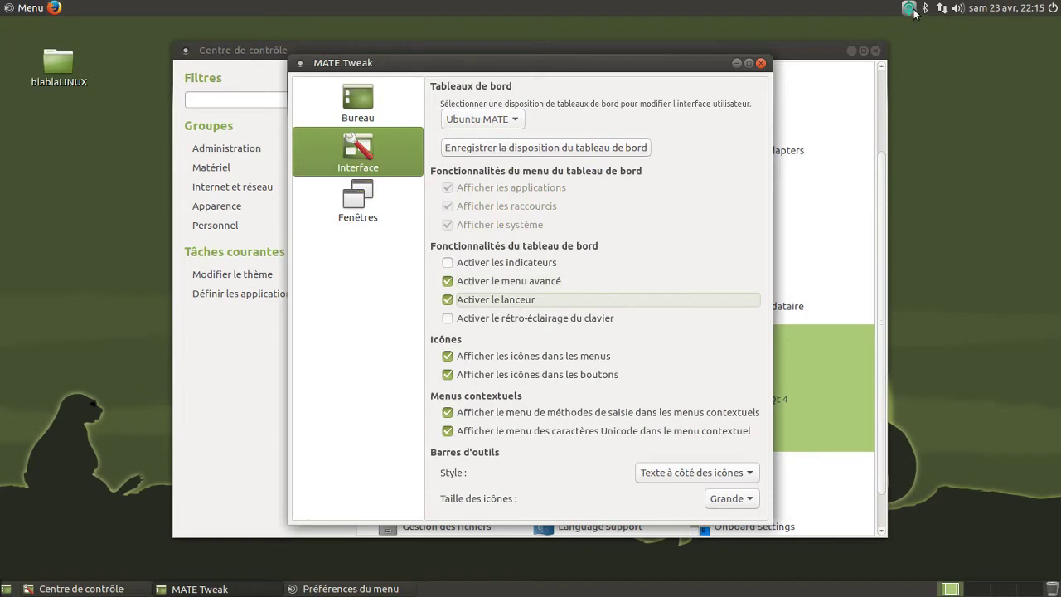
click(910, 9)
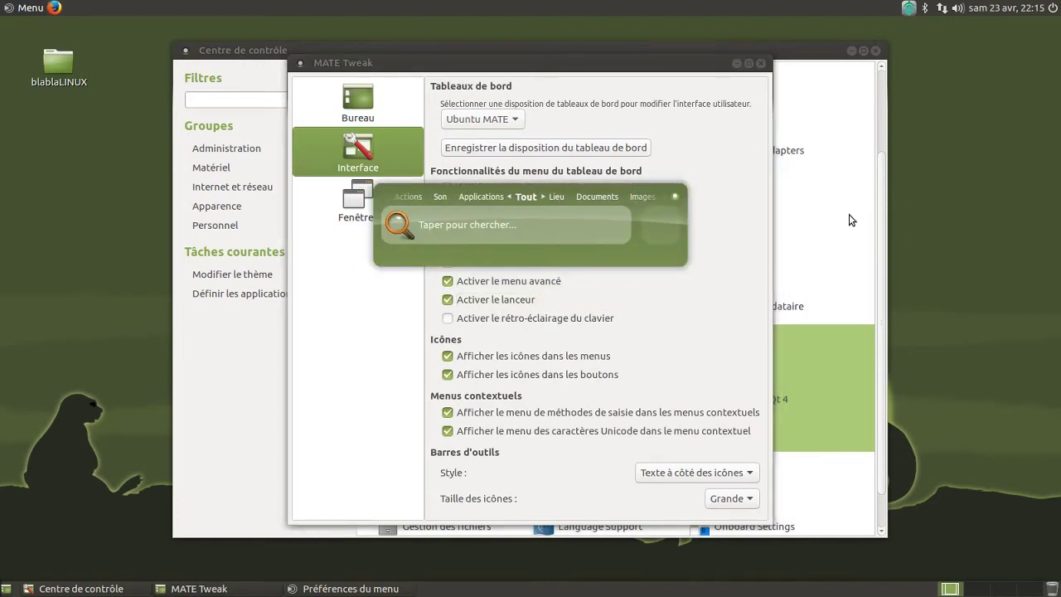
text(fire)
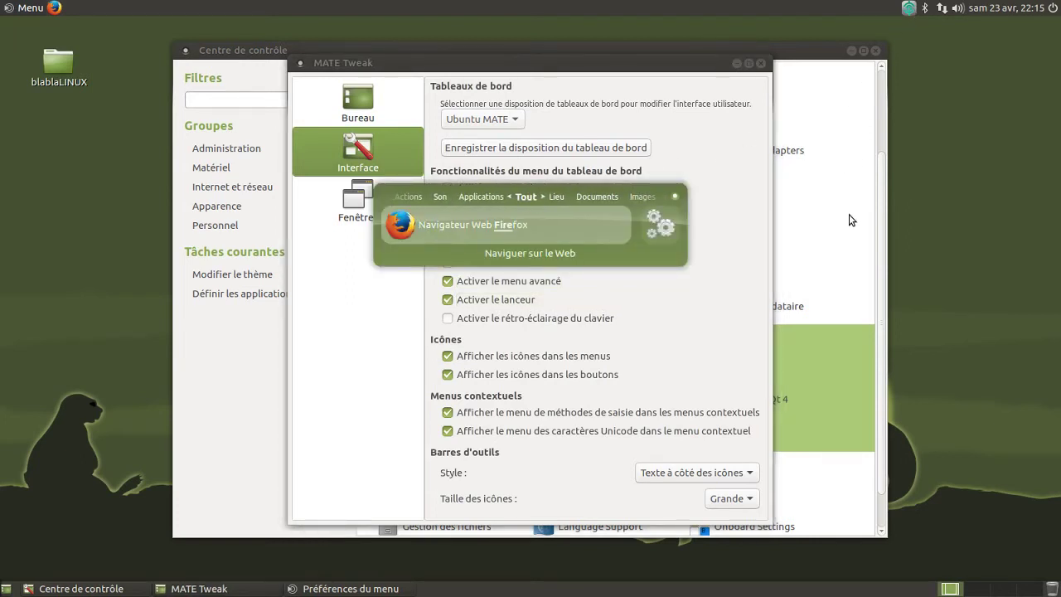
key(BackSpace)
key(BackSpace)
key(BackSpace)
key(BackSpace)
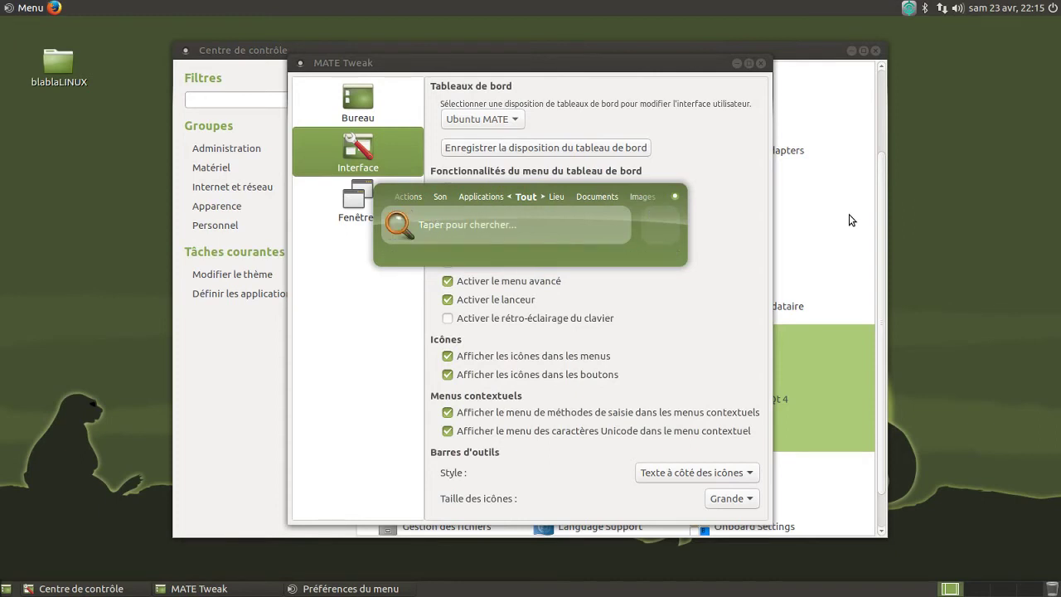
Step: Review the general preferences and keyboard shortcuts of Synapse and close them
click(676, 195)
click(714, 205)
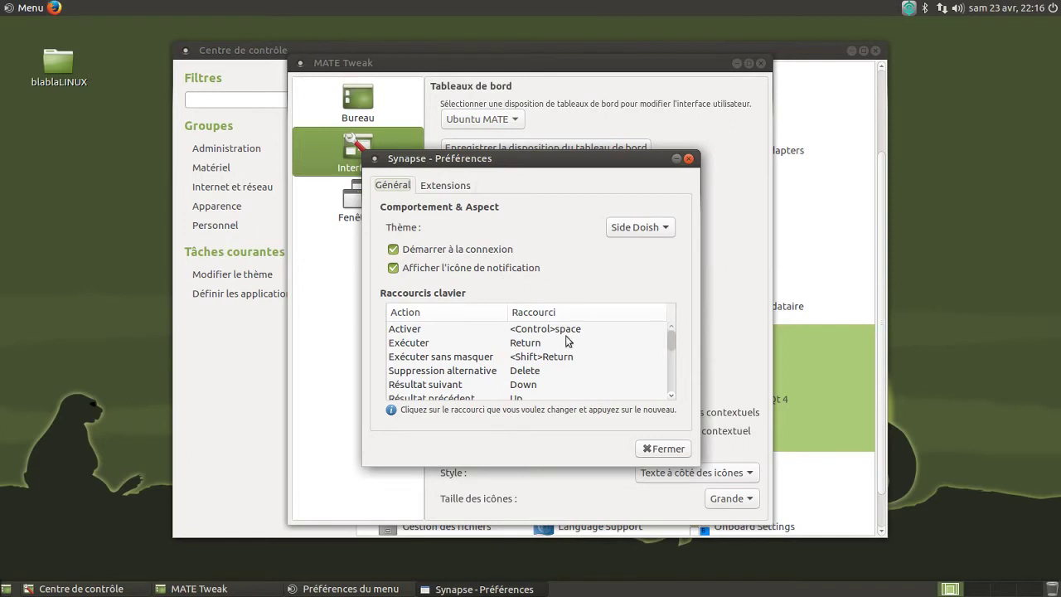
click(651, 450)
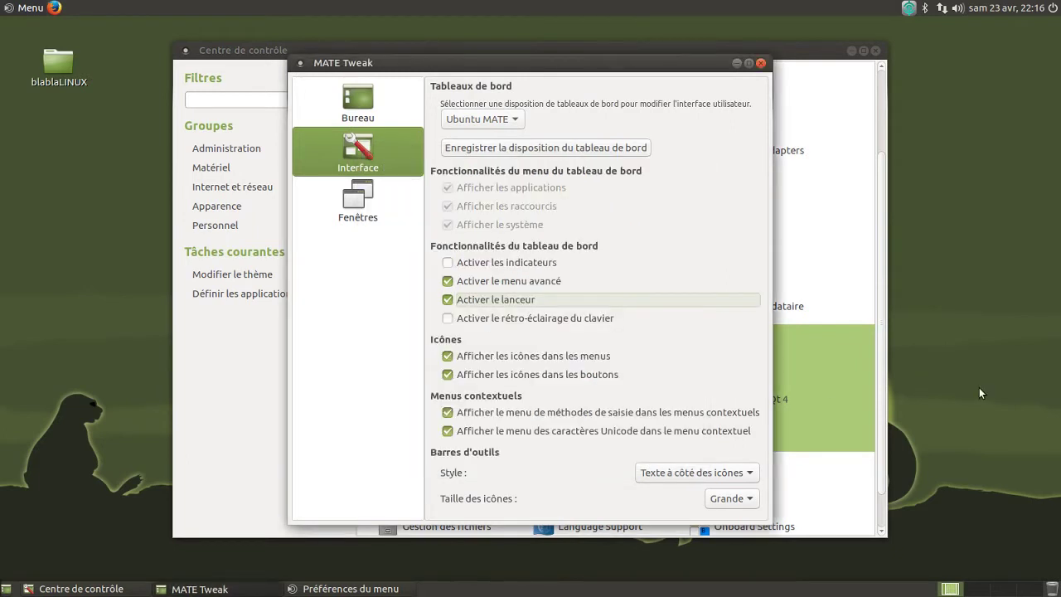
Step: Reopen the Synapse launcher with its keyboard shortcut and search for "fire" and "caja", clearing each search
key(ctrl+space)
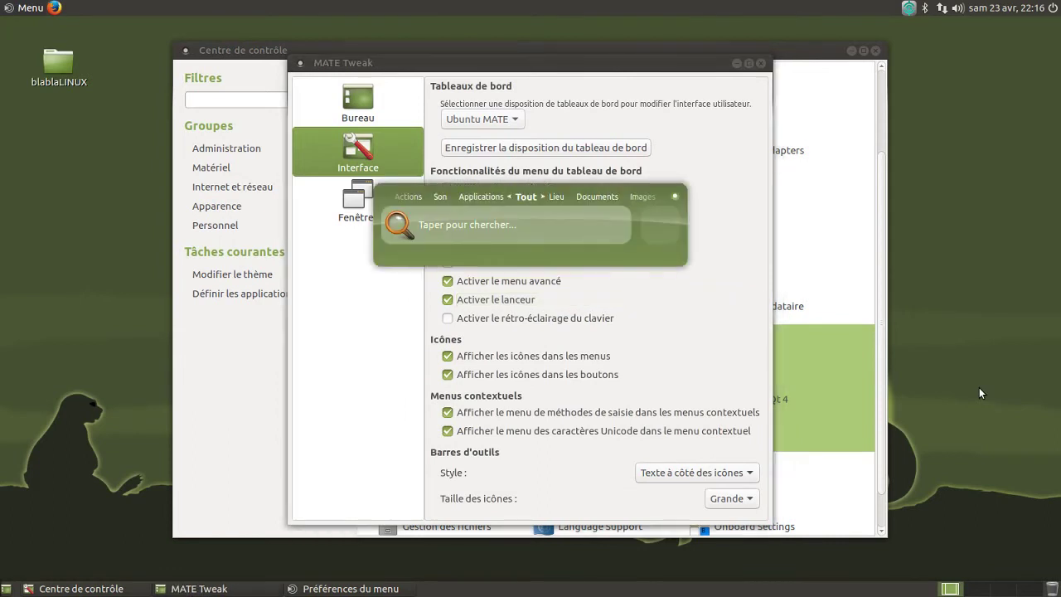
text(fire)
key(BackSpace)
key(BackSpace)
key(BackSpace)
key(BackSpace)
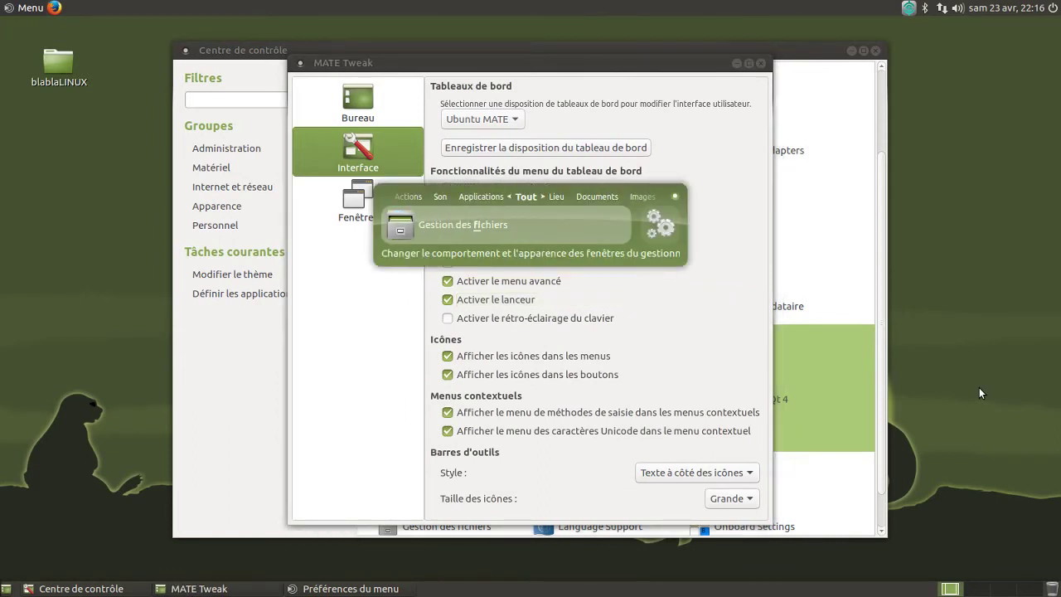
text(caja)
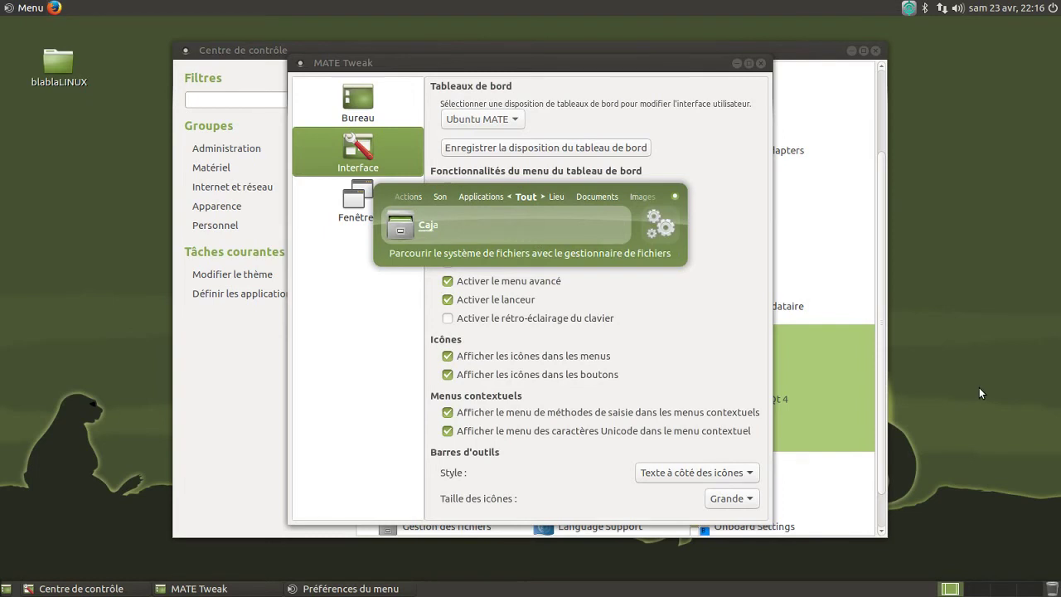
key(BackSpace)
key(BackSpace)
key(BackSpace)
key(BackSpace)
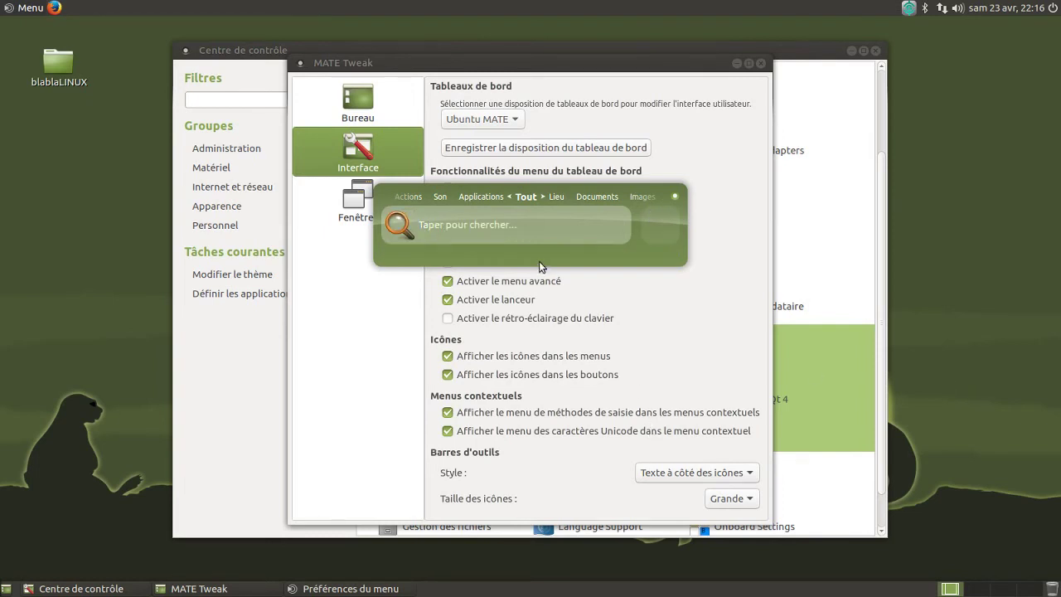
Step: Browse the search categories of Synapse, such as Actions, Applications, Lieu, Documents and Images
click(489, 192)
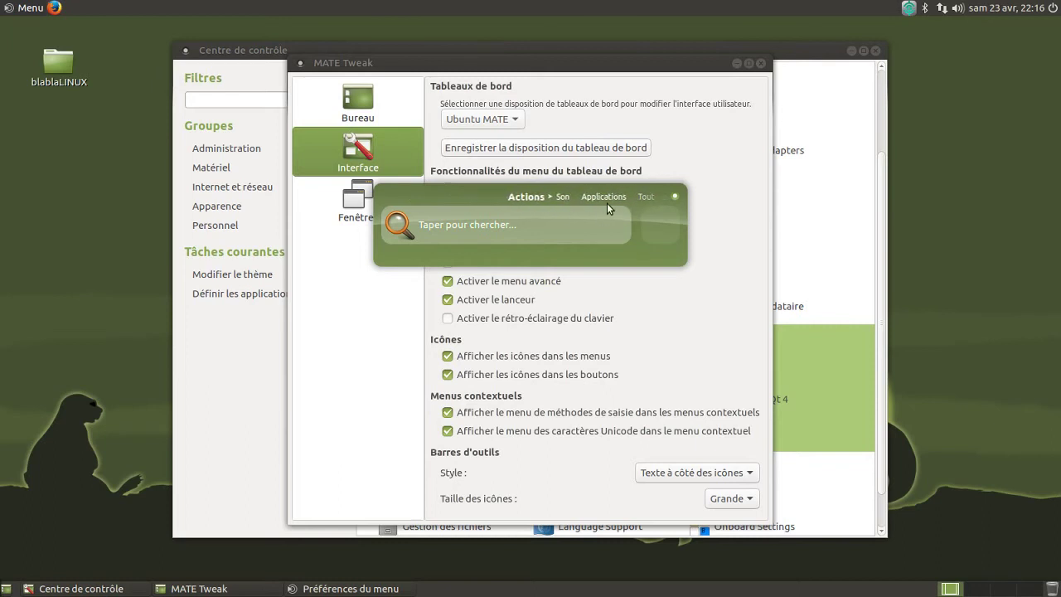
click(582, 198)
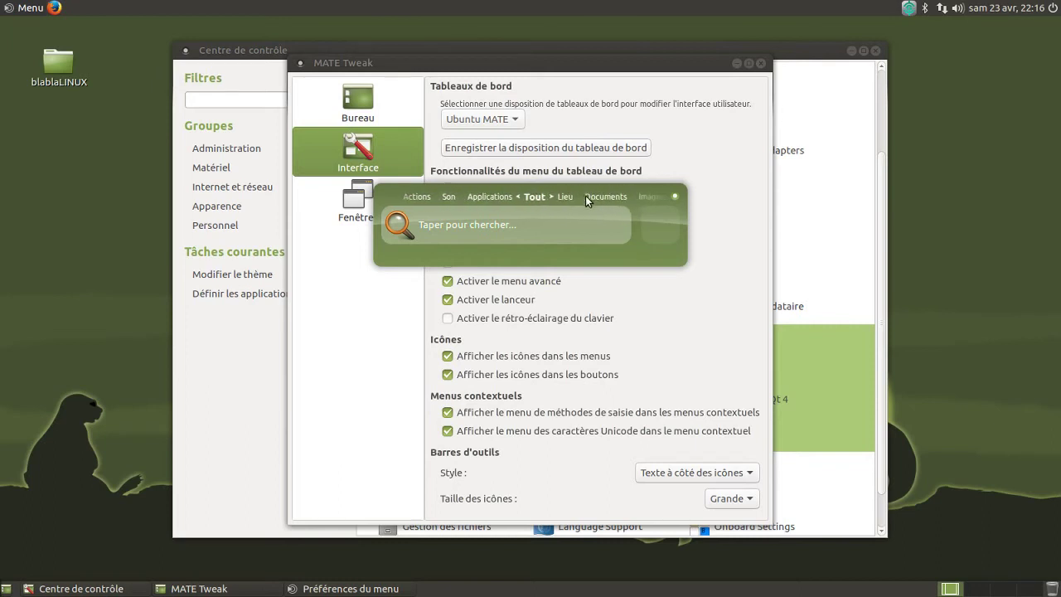
scroll(557, 197, down, 5)
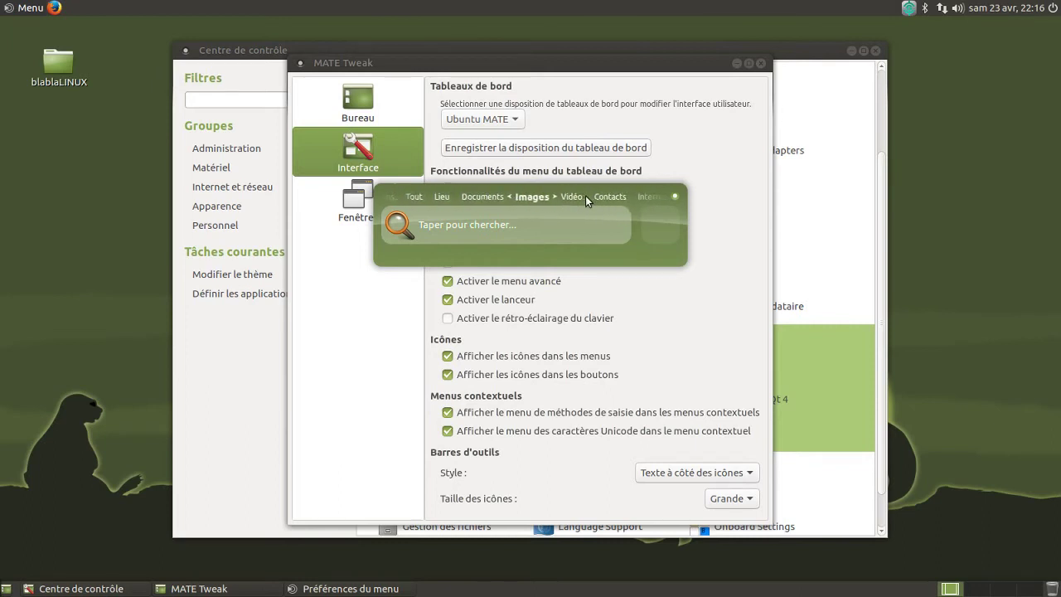
scroll(585, 195, down, 1)
scroll(529, 197, up, 2)
scroll(529, 197, up, 4)
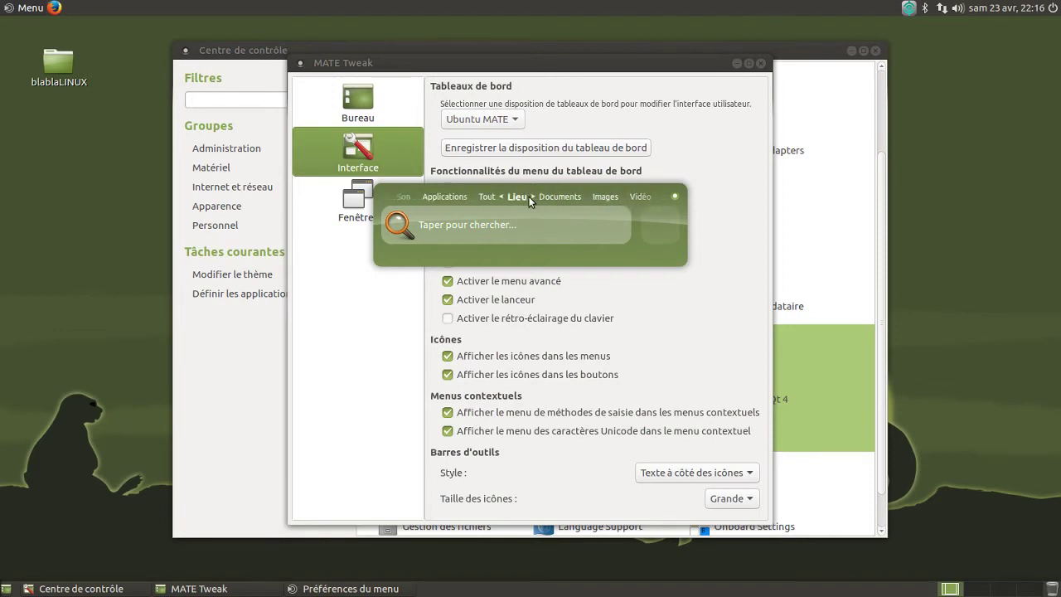
Step: View the À propos information of Synapse, close it and quit the launcher
click(673, 197)
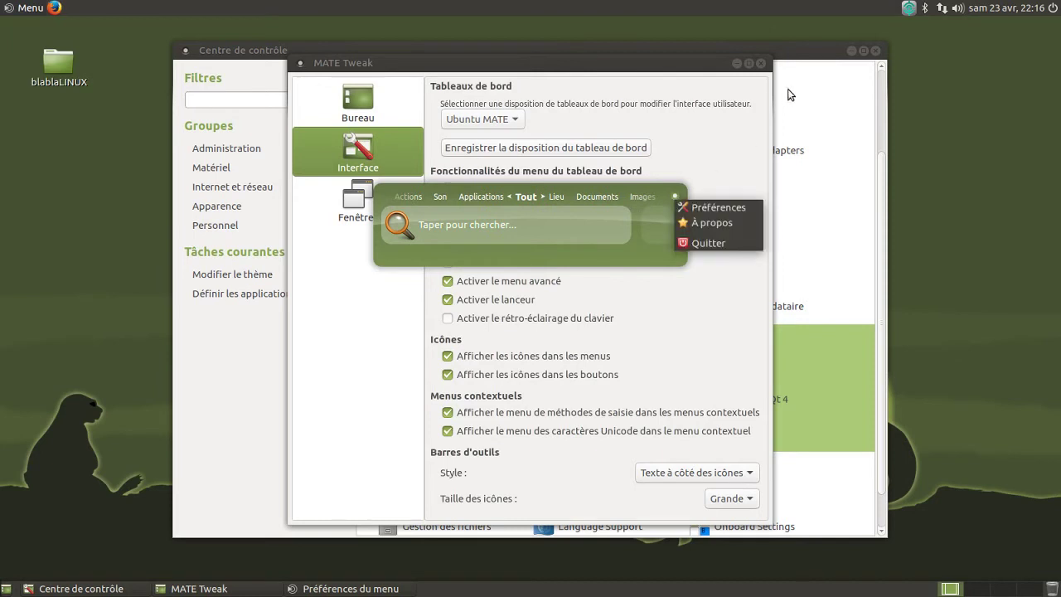
click(696, 223)
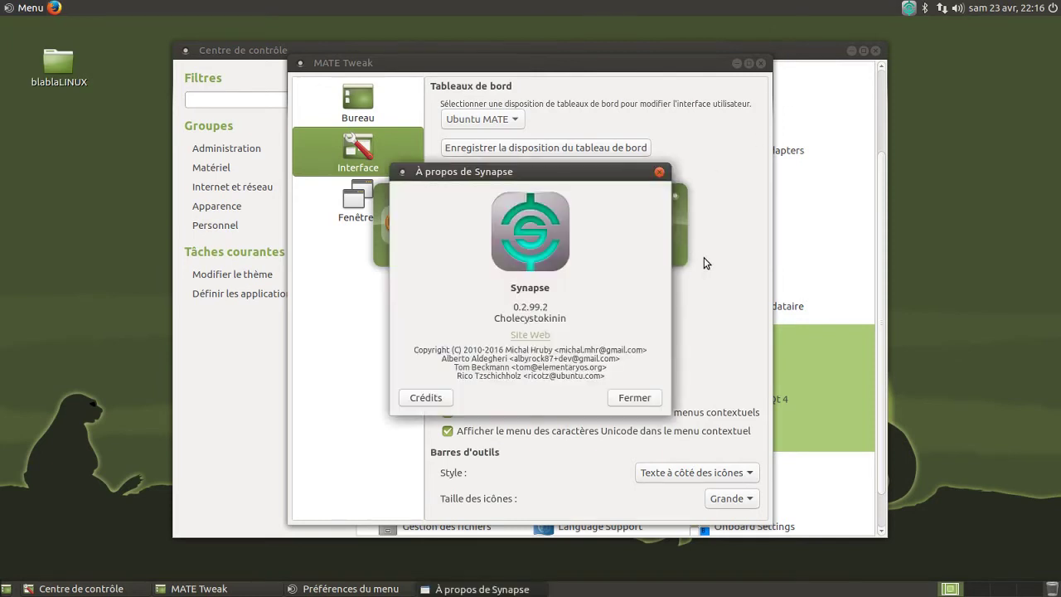
click(655, 400)
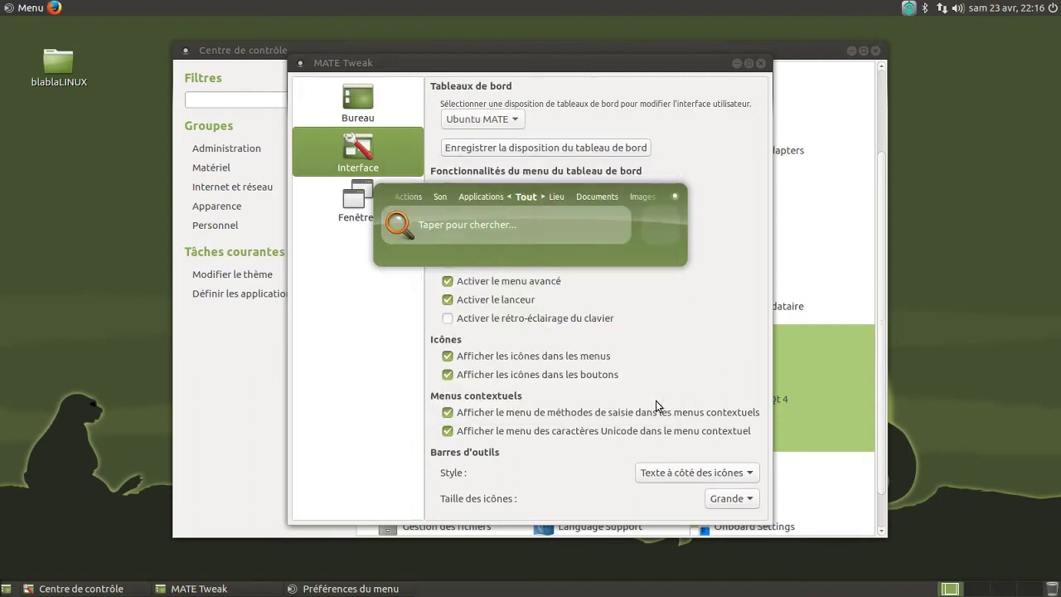
click(675, 199)
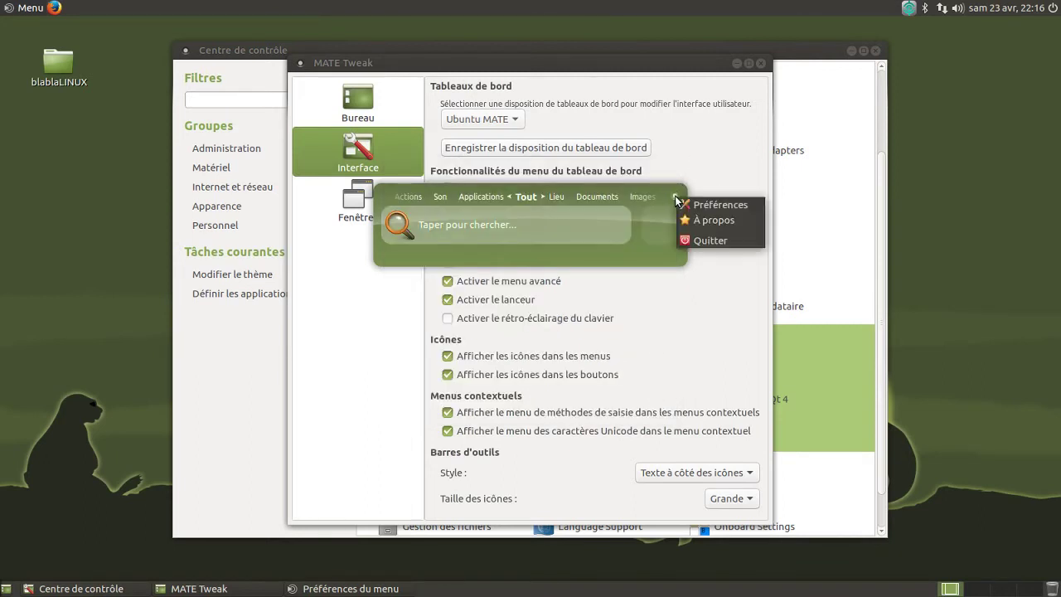
click(704, 242)
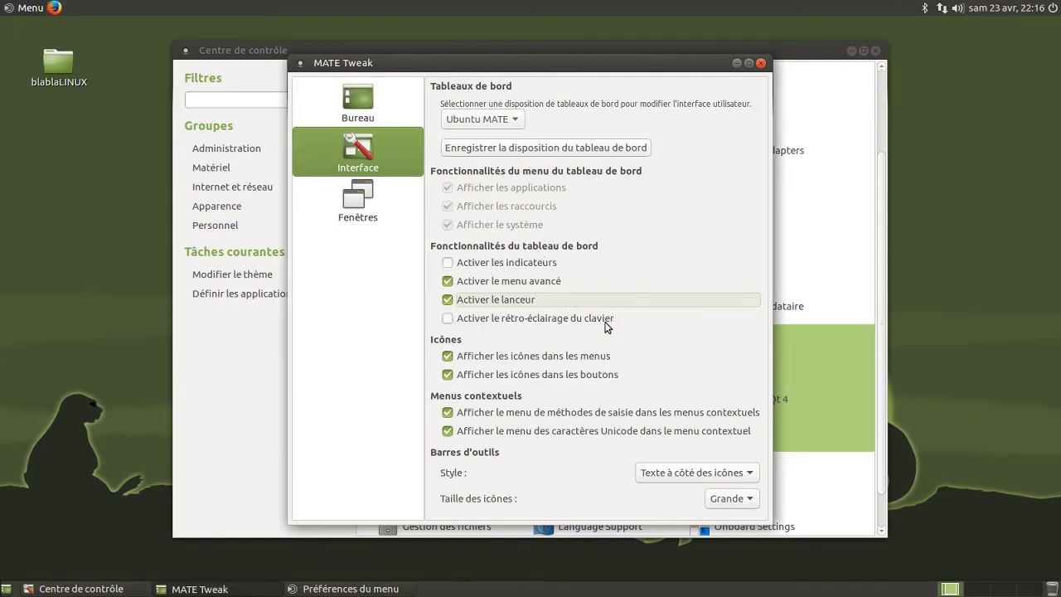
Step: Disable Afficher les icônes dans les menus in MATE Tweak and check the effect in the advanced menu and panel context menu
click(603, 359)
click(33, 10)
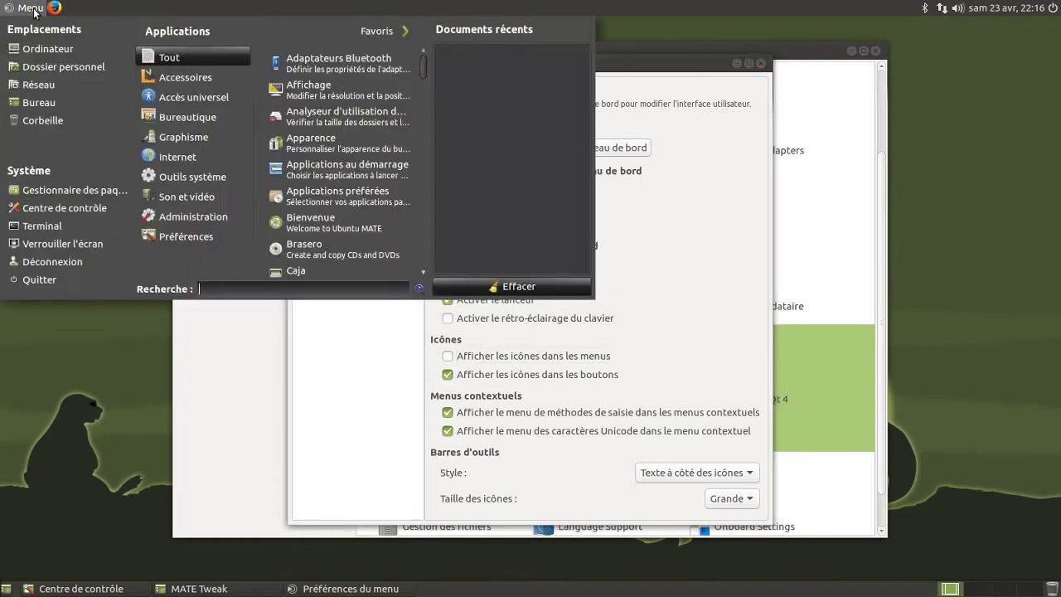
click(33, 10)
right_click(11, 173)
click(145, 98)
click(452, 349)
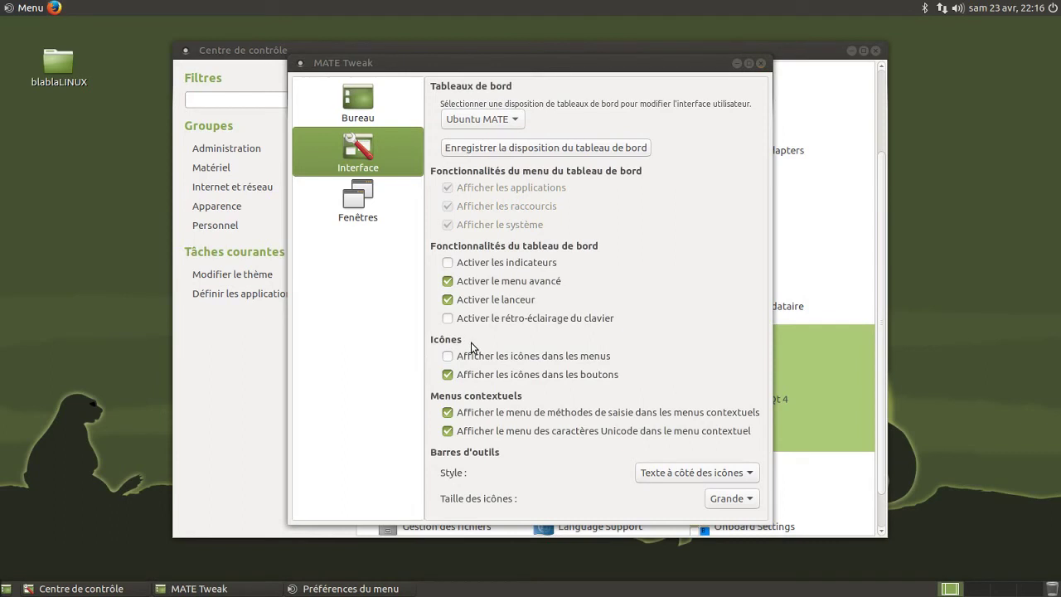
Step: Enable icons in menus, keep icons in buttons enabled, and set the toolbar icon size to Petite
right_click(151, 268)
click(348, 328)
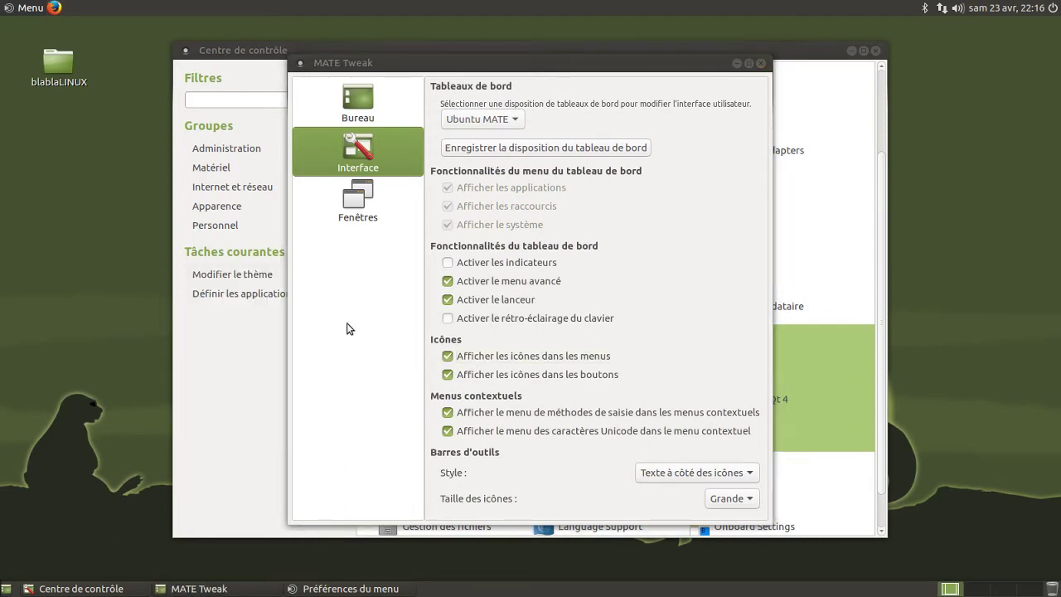
click(561, 378)
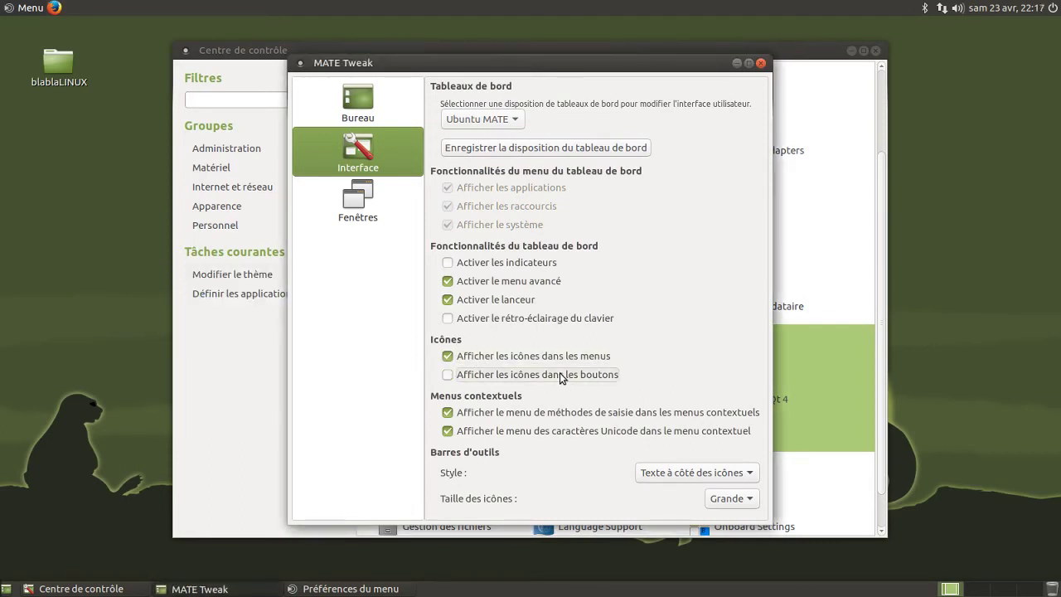
click(561, 378)
click(727, 498)
click(726, 475)
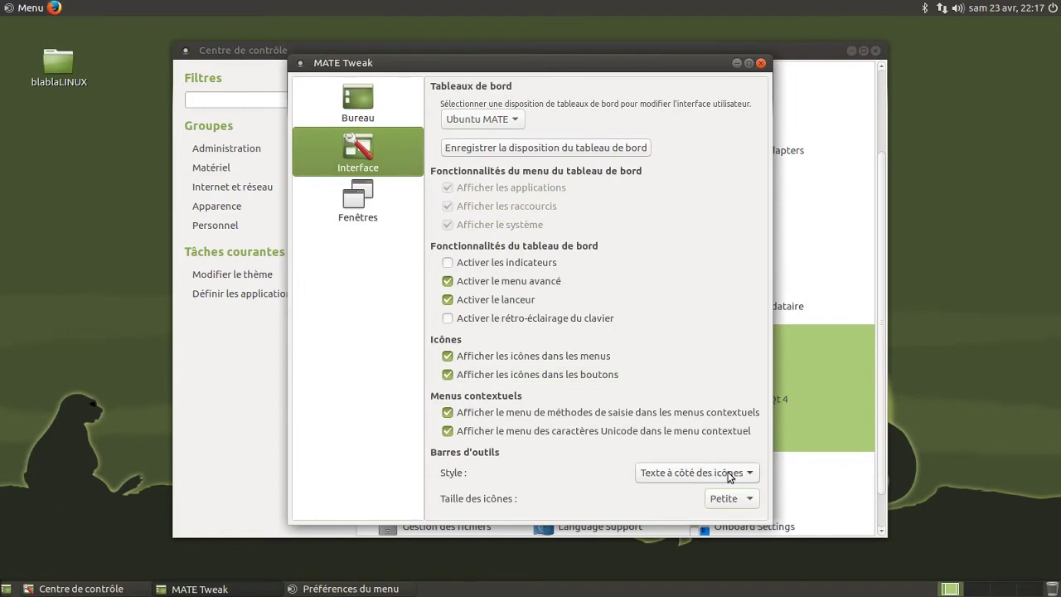
Step: Open the Fenêtres settings and toggle Activer les animations off and back on
click(355, 202)
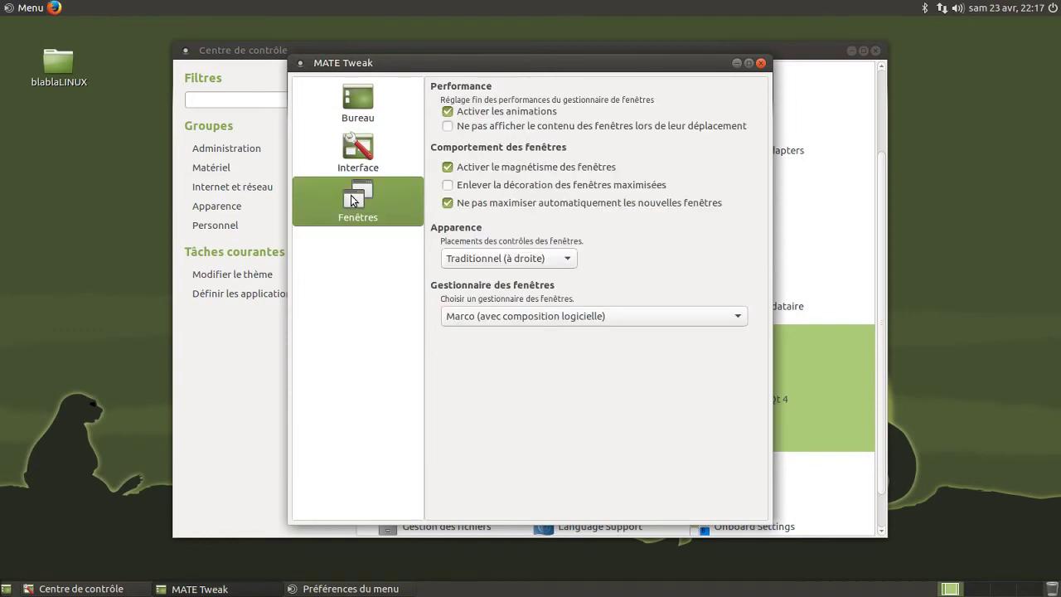
click(476, 114)
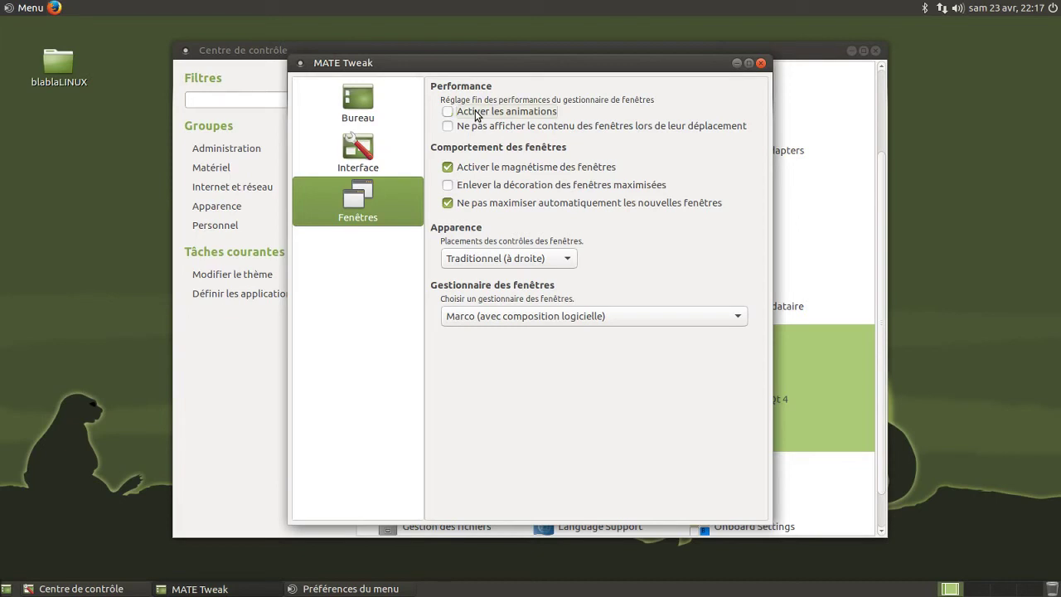
click(476, 114)
Step: Search the applications for "termi", launch Terminal MATE, and move its window clear of the window performance options
click(29, 9)
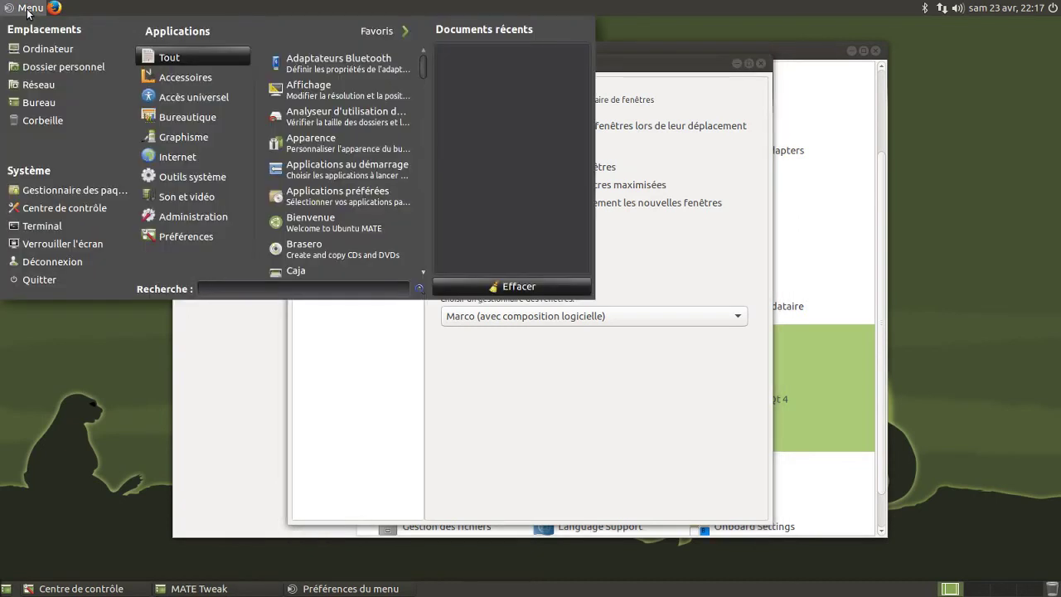
text(ter)
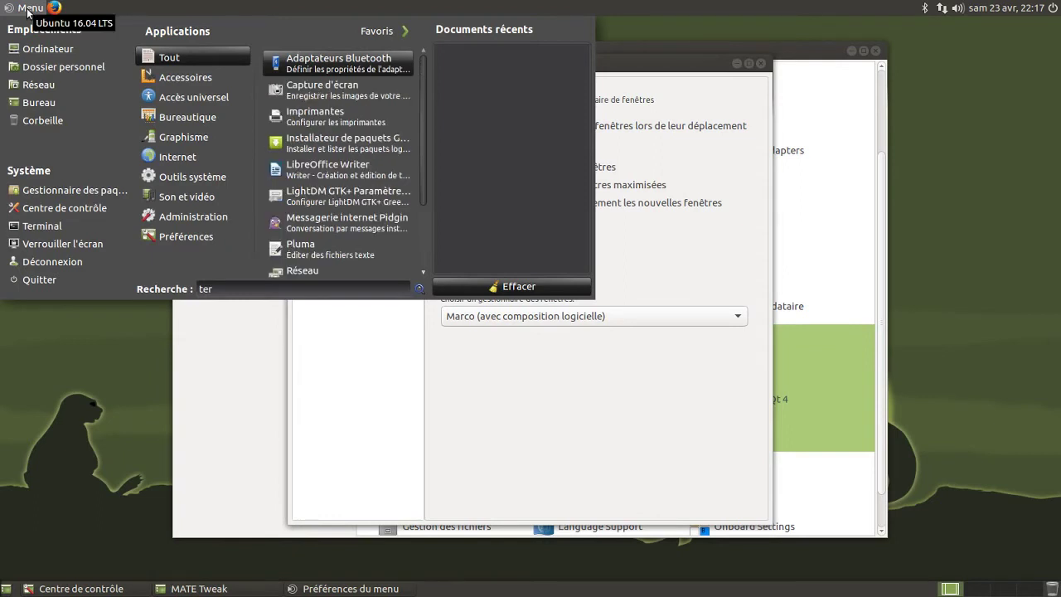
text(mi)
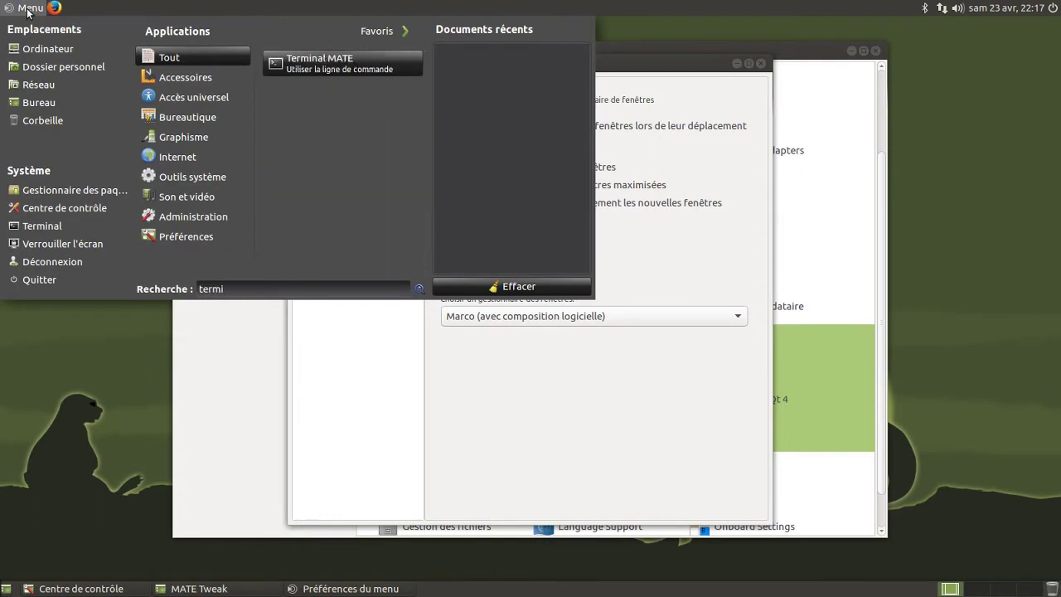
click(320, 62)
drag(315, 30, 1059, 100)
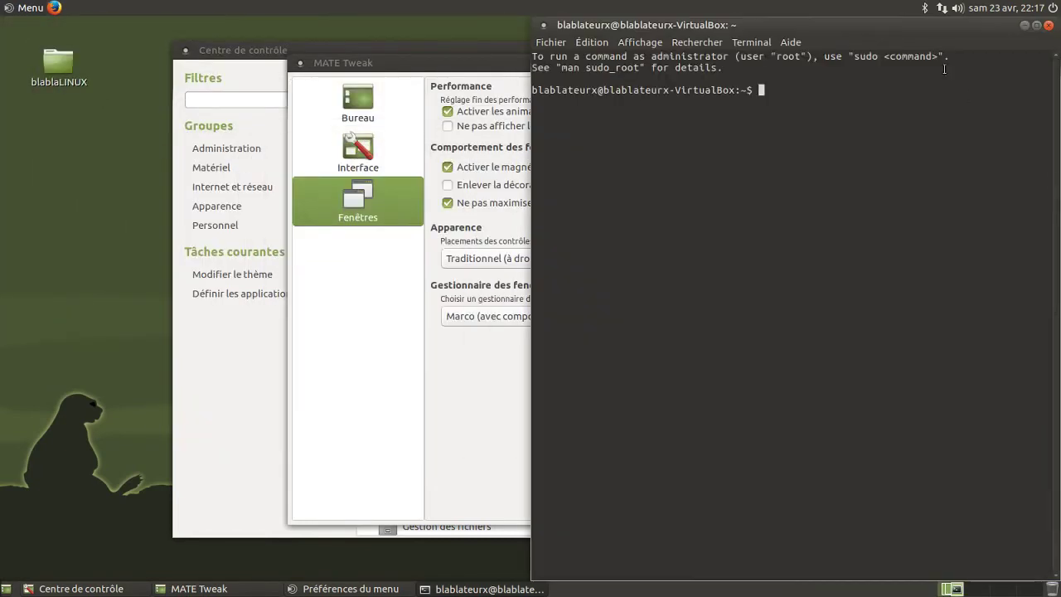
drag(915, 29, 857, 339)
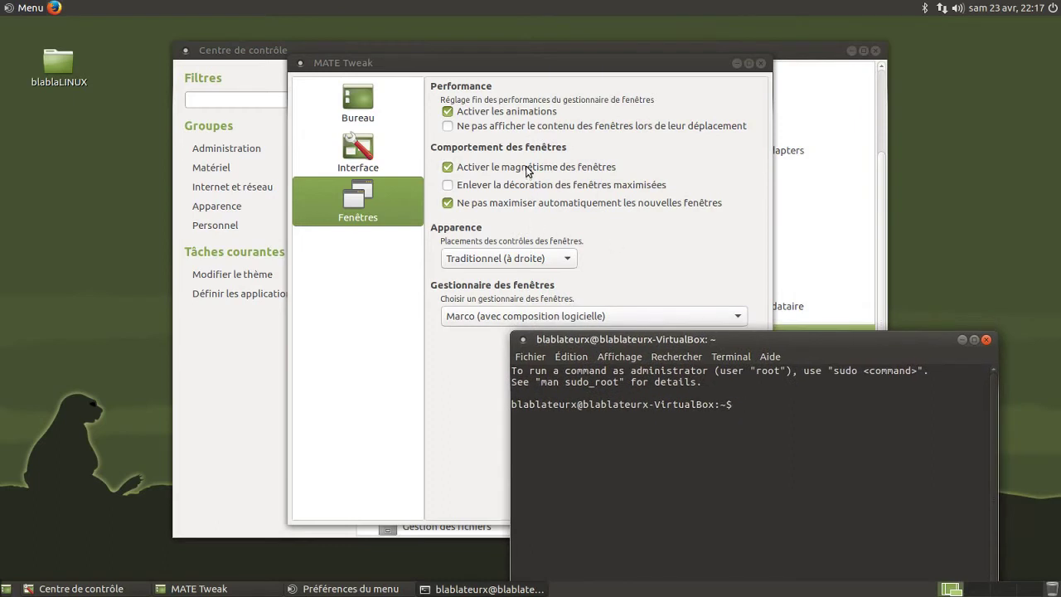
Step: Disable window animations, test moving the terminal window around the desktop, and re-enable the animations
click(508, 114)
drag(785, 336, 1060, 348)
drag(928, 25, 861, 196)
click(489, 113)
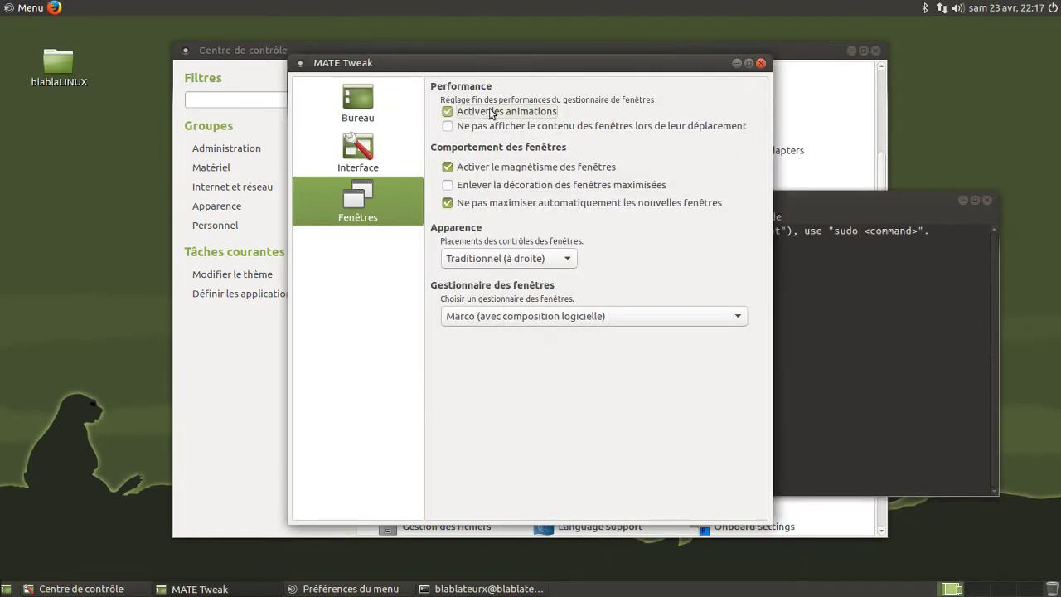
Step: Test the window animations by maximising, restoring, minimising and reopening the terminal window
click(974, 202)
click(1038, 26)
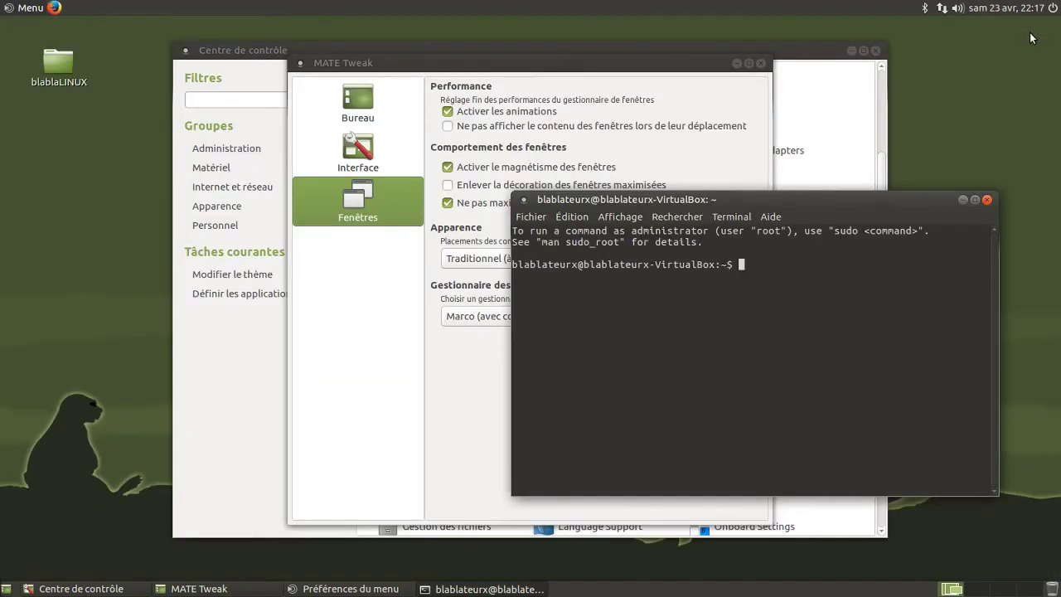
click(961, 201)
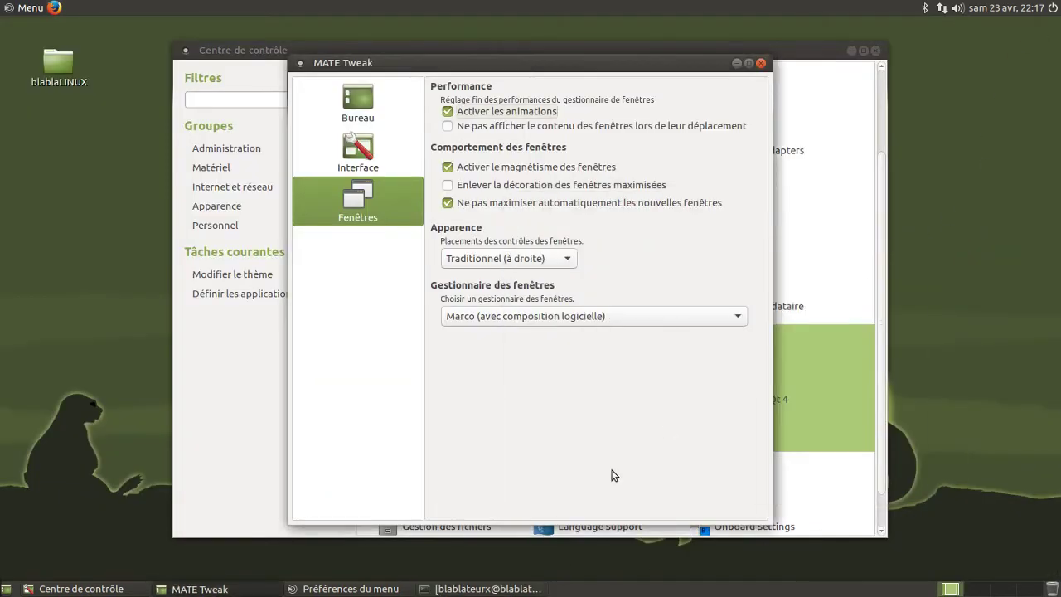
click(515, 590)
Step: Disable window animations, test minimising and reopening the terminal, and re-enable the animations
click(512, 111)
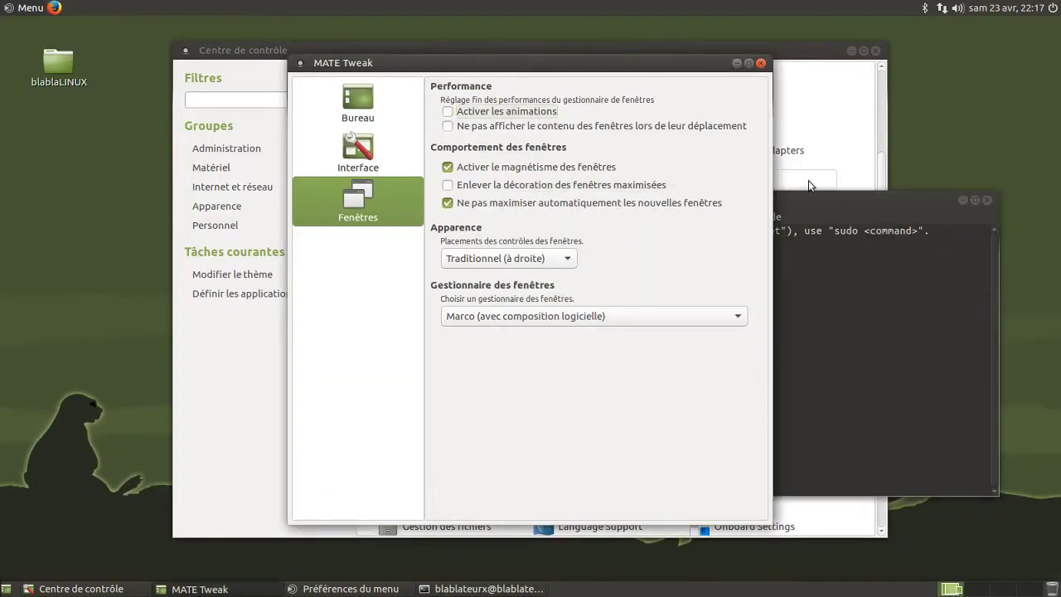
click(962, 201)
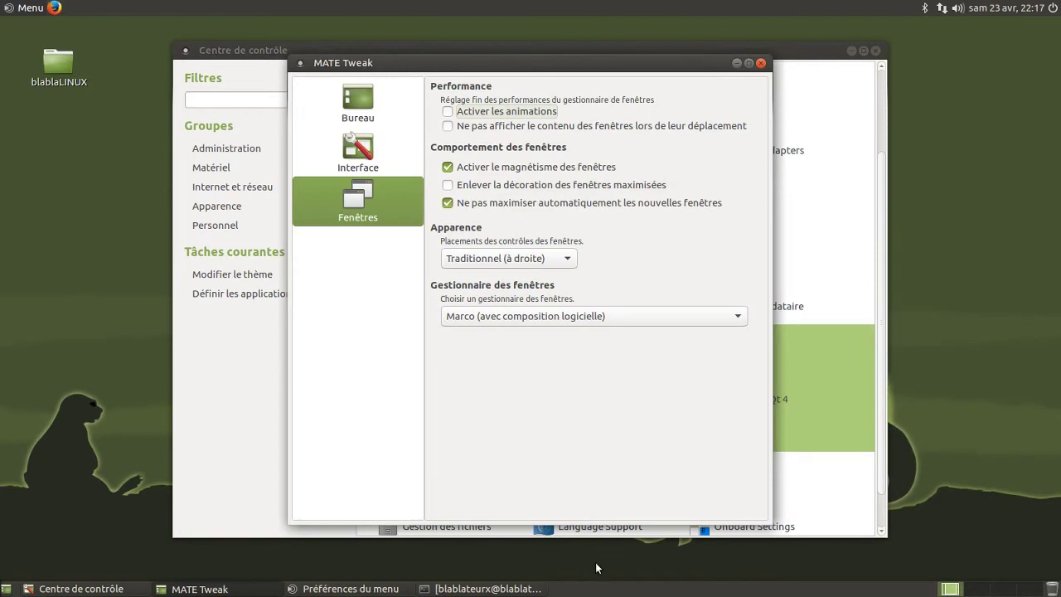
click(485, 588)
click(493, 112)
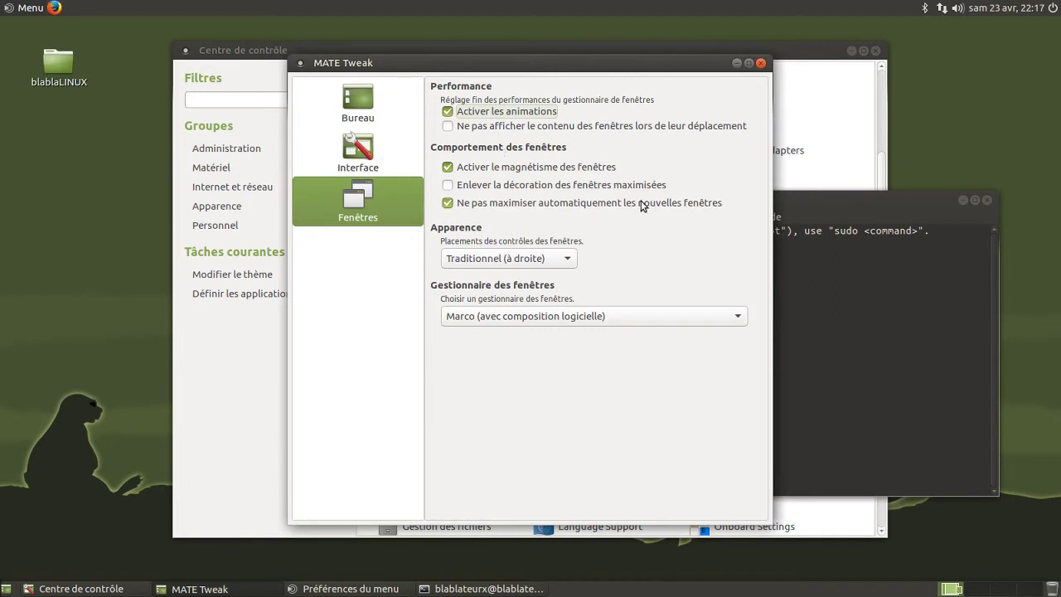
Step: Test moving the terminal with window contents shown and hidden, switching Ne pas afficher le contenu des fenêtres lors de leur déplacement on and off
drag(832, 199, 698, 222)
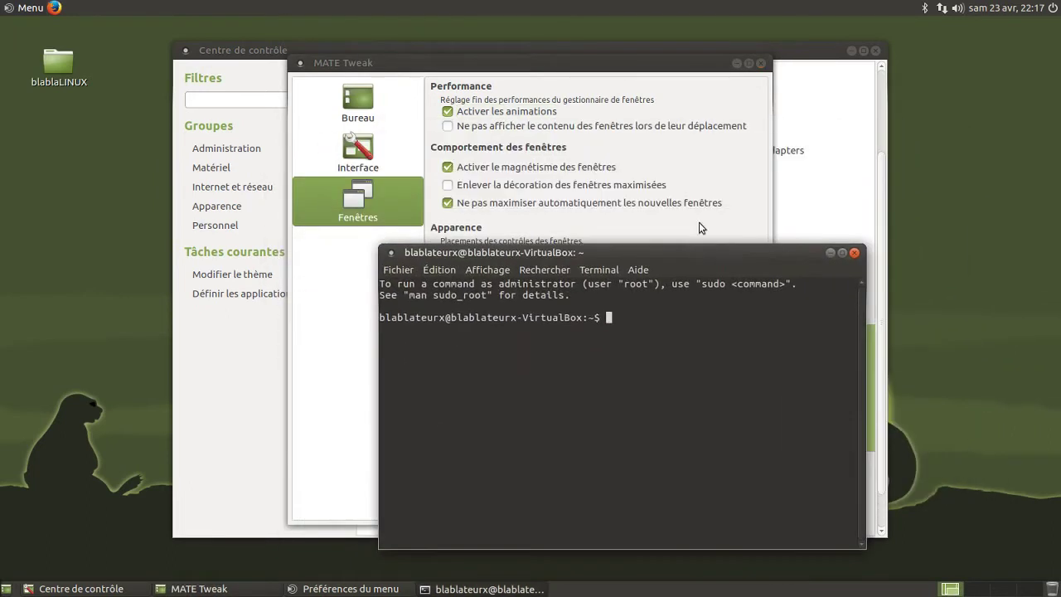
click(691, 131)
drag(780, 250, 968, 262)
click(693, 128)
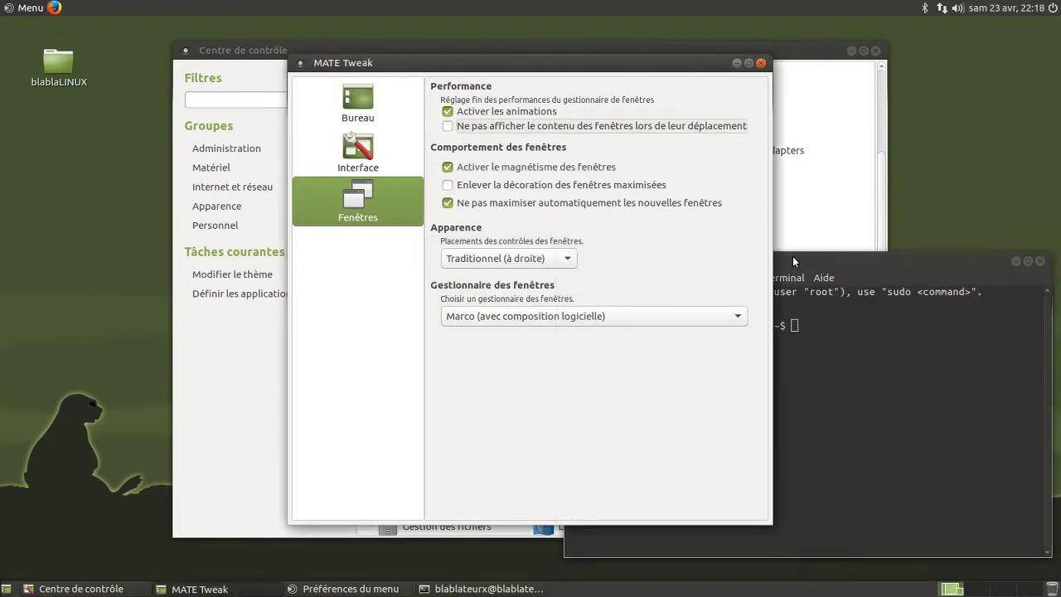
Step: Try moving the MATE Tweak window with Activer le magnétisme des fenêtres disabled, and re-enable that option
drag(667, 70, 434, 106)
click(390, 189)
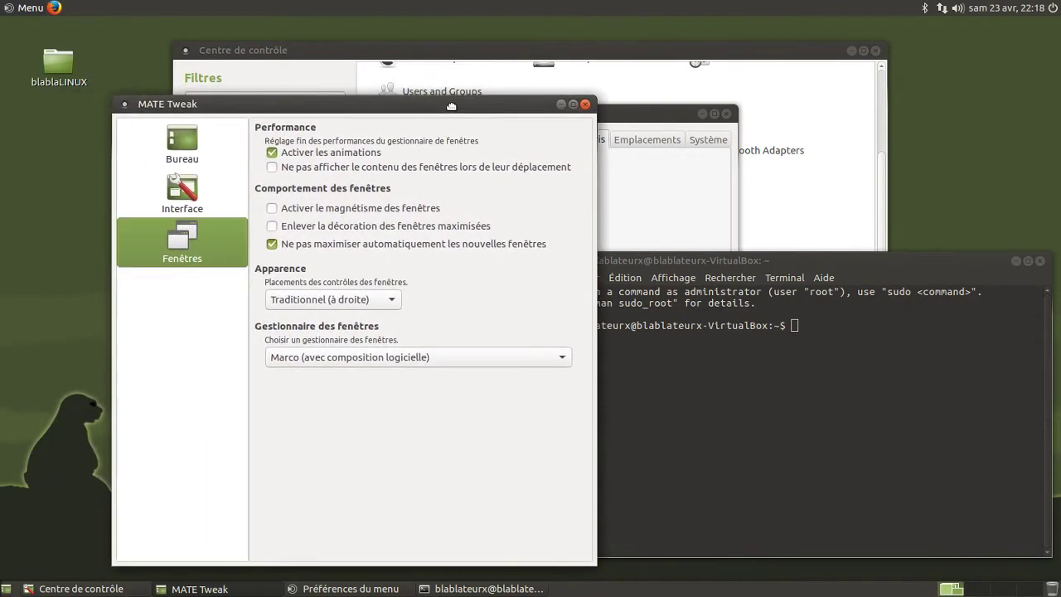
click(404, 208)
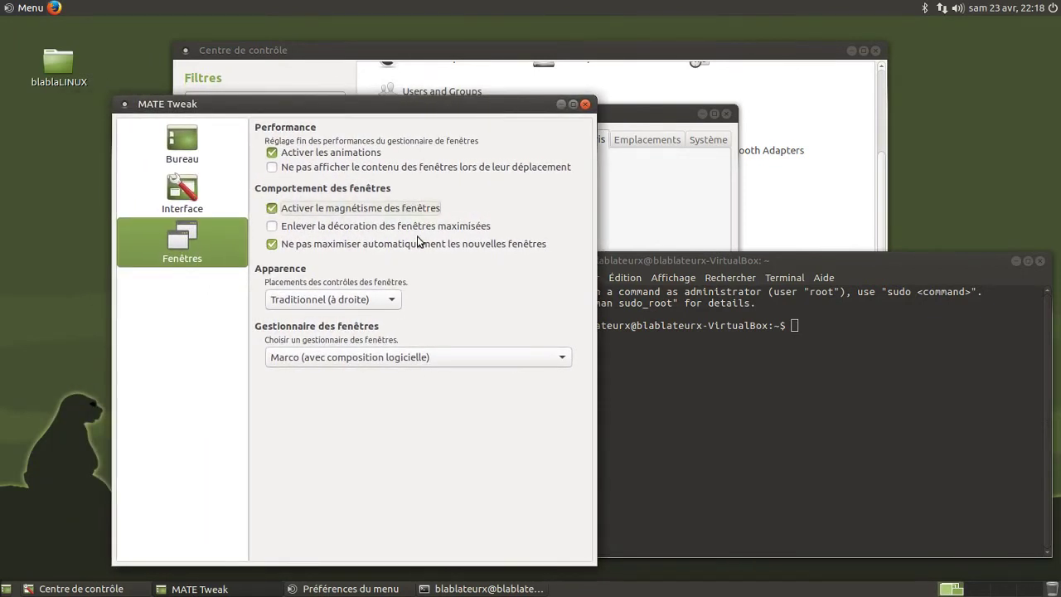
Step: Compare the maximised terminal before and after enabling Enlever la décoration des fenêtres maximisées
click(1027, 260)
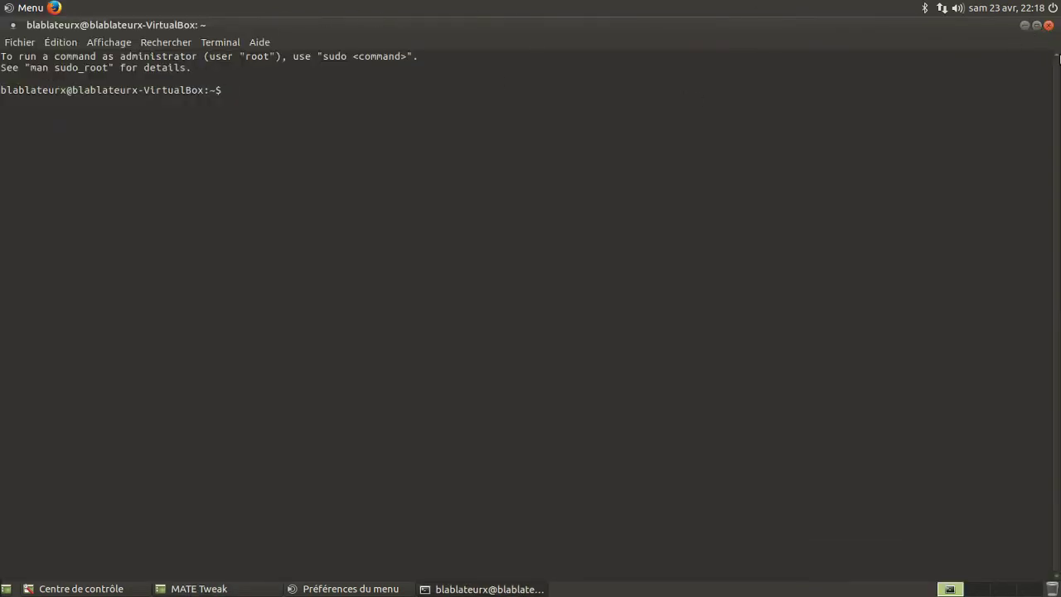
click(1036, 25)
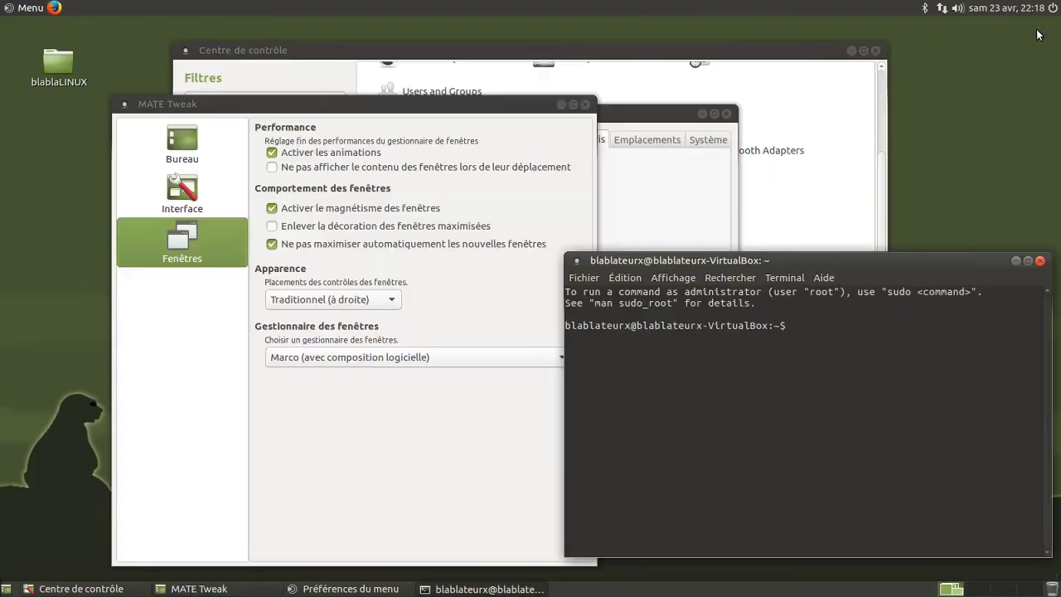
click(344, 227)
key(ctrl+alt+d)
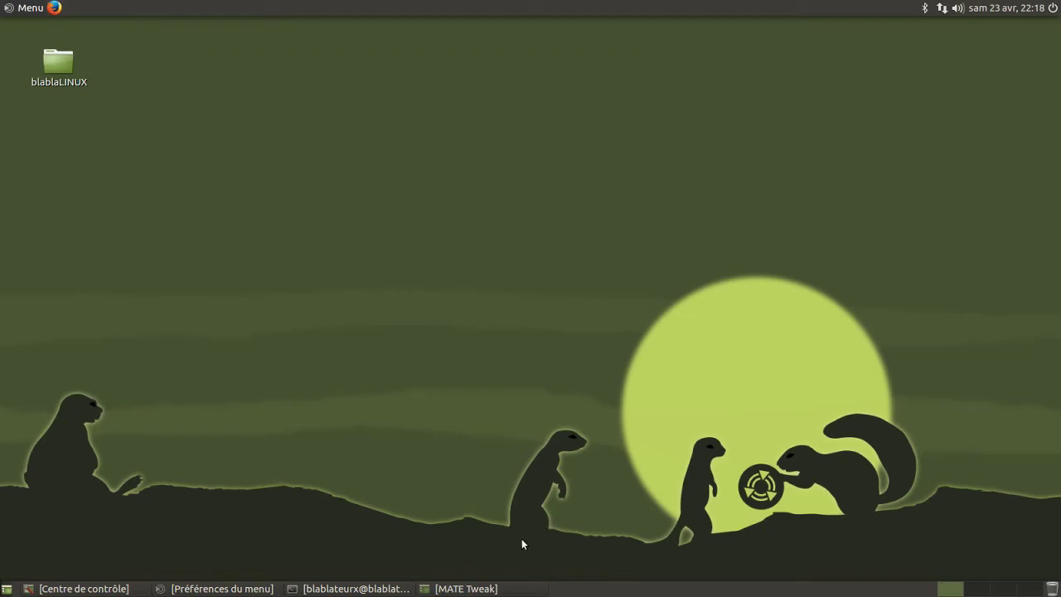
click(365, 588)
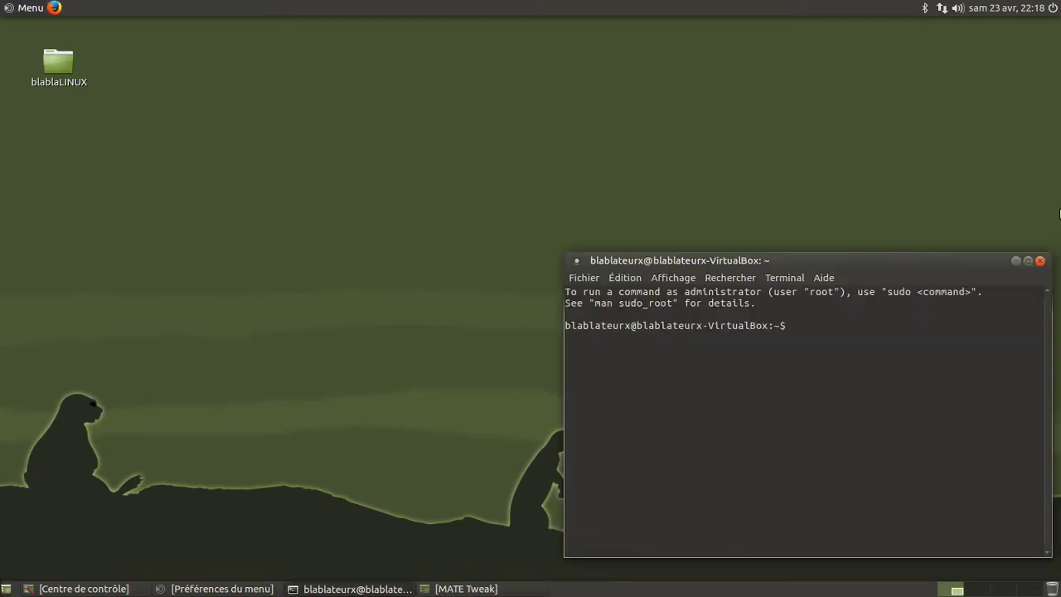
click(1027, 260)
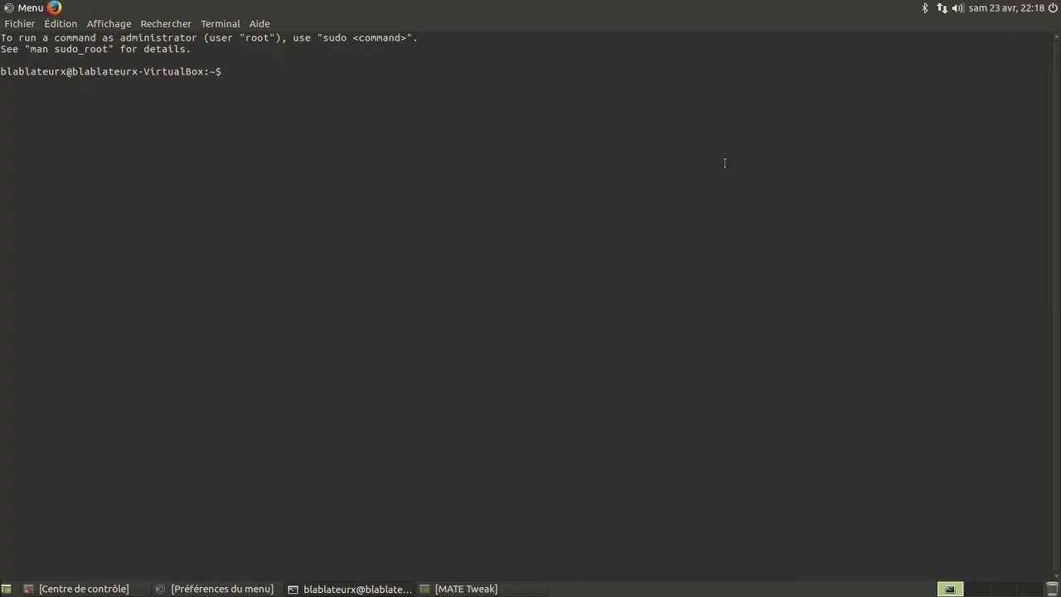
Step: Close the terminal and disable Enlever la décoration des fenêtres maximisées in the MATE Tweak window
click(19, 27)
click(37, 110)
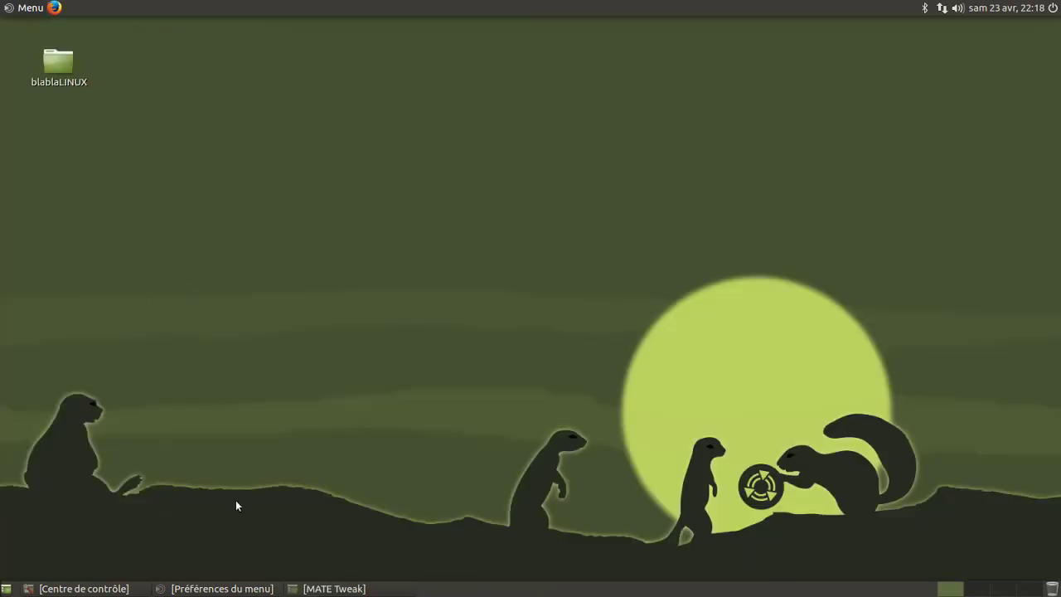
click(327, 588)
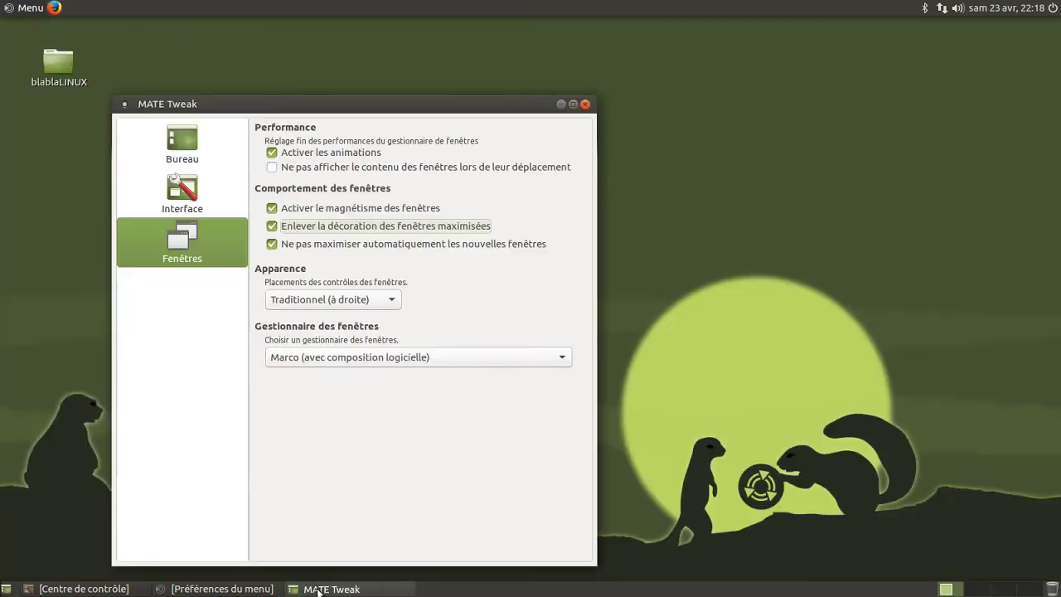
click(359, 228)
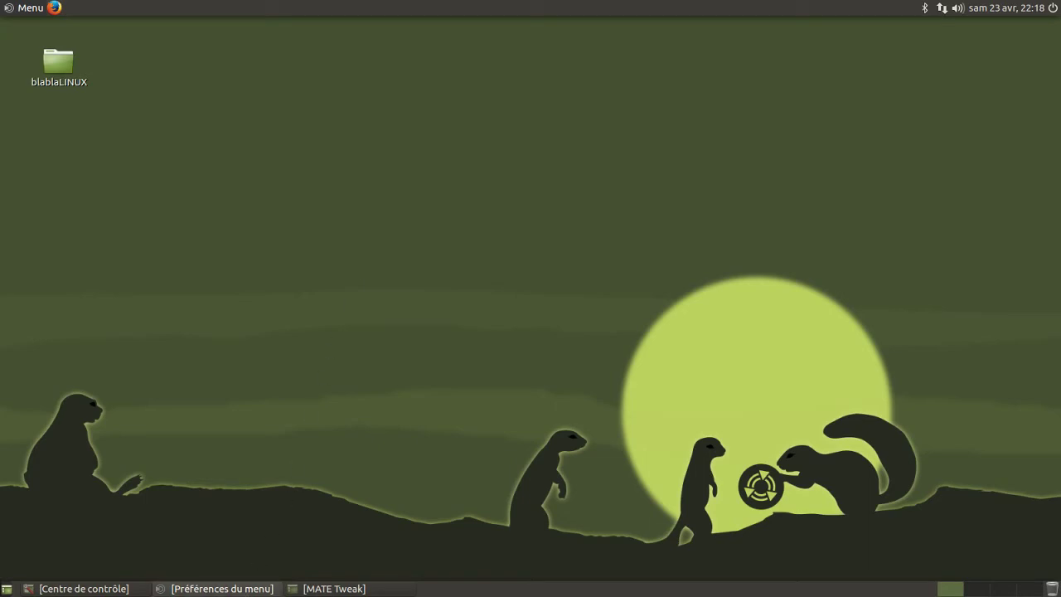
click(328, 588)
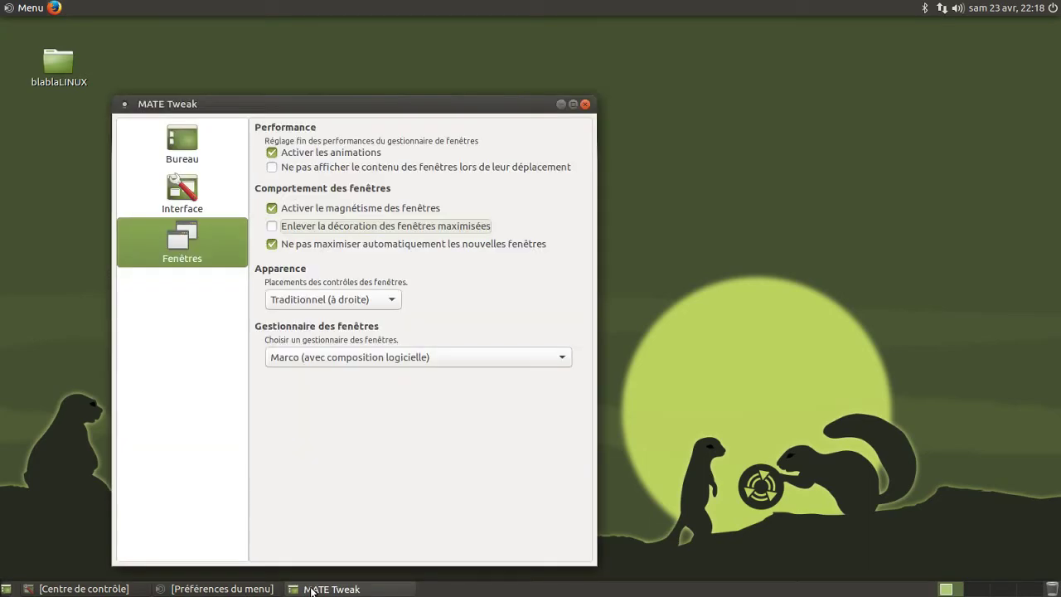
Step: Try the window control placement Contemporain (à gauche) and set it back to Traditionnel (à droite)
click(363, 303)
click(367, 311)
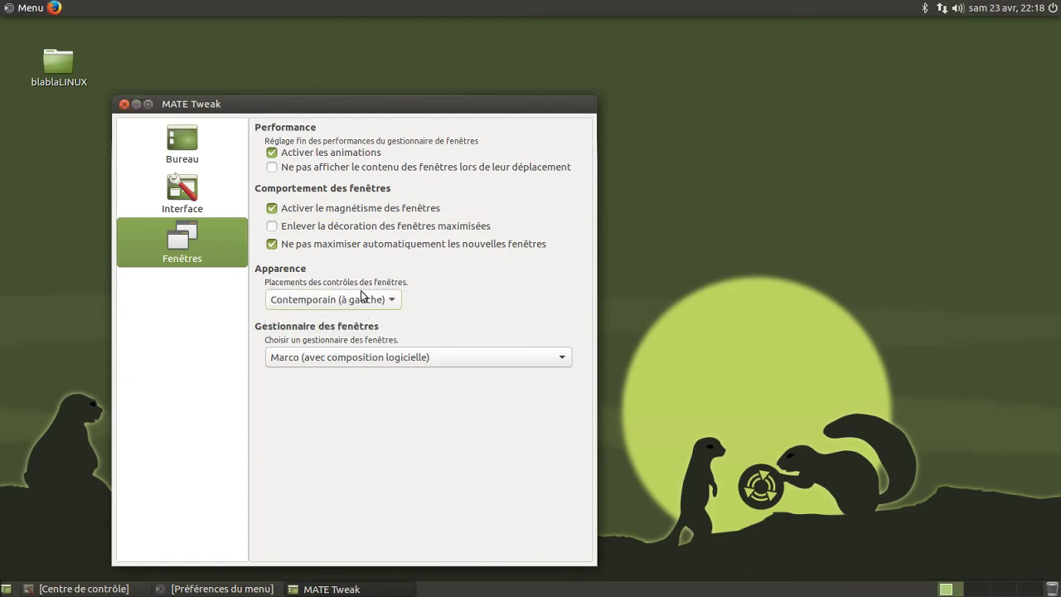
click(356, 300)
click(361, 278)
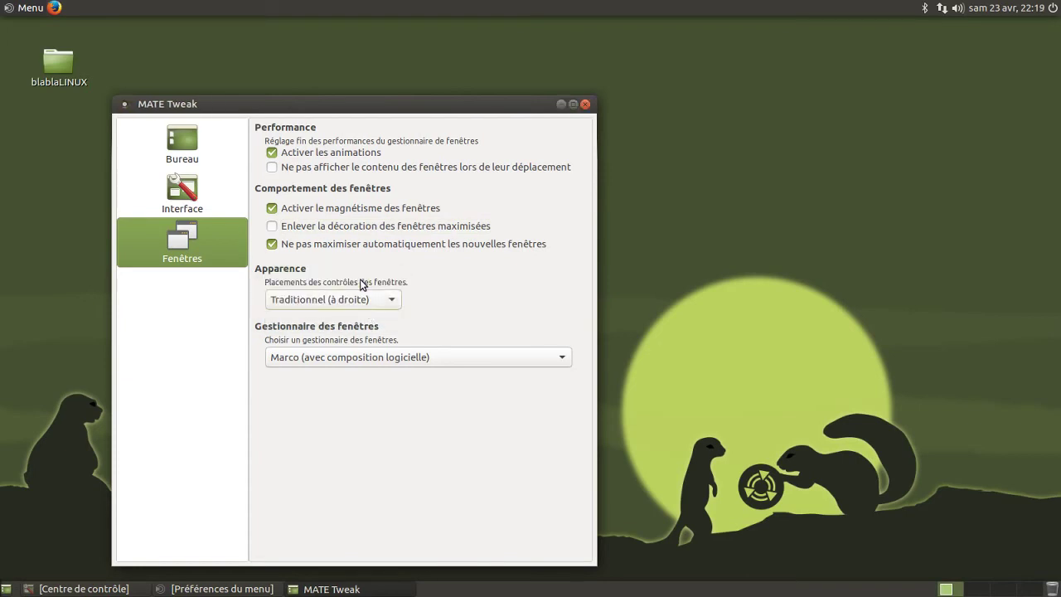
Step: Set the window manager to Compiz (effets de bureau avancés avec accélération graphique) and keep it
drag(457, 102, 667, 70)
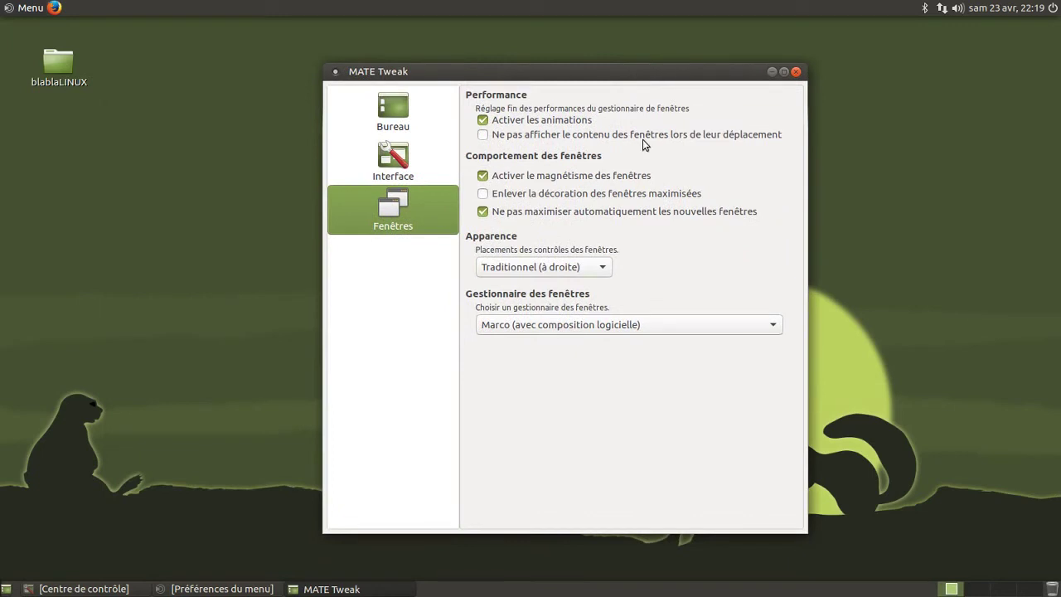
click(651, 325)
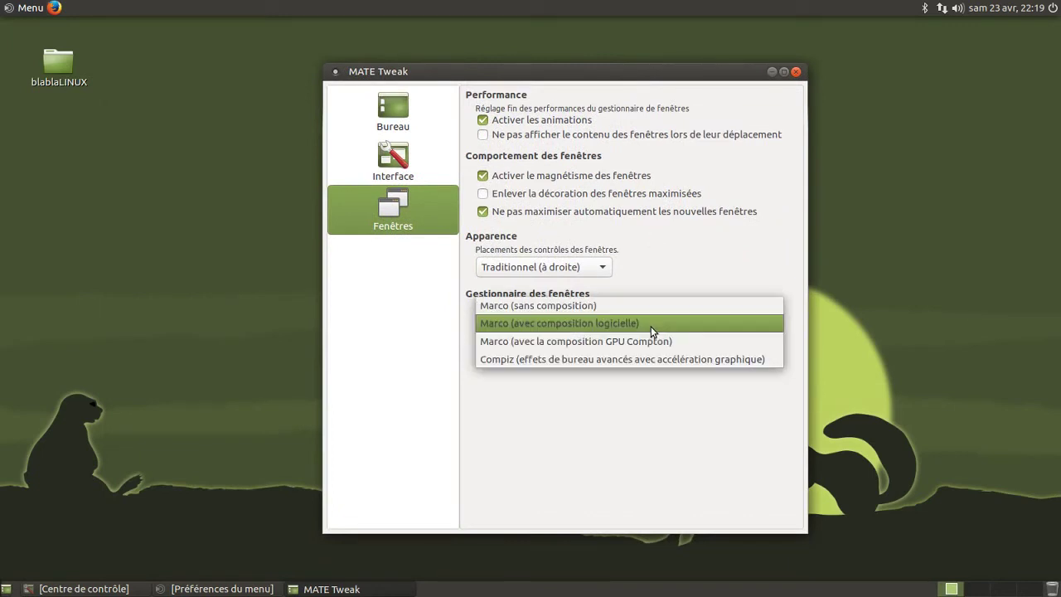
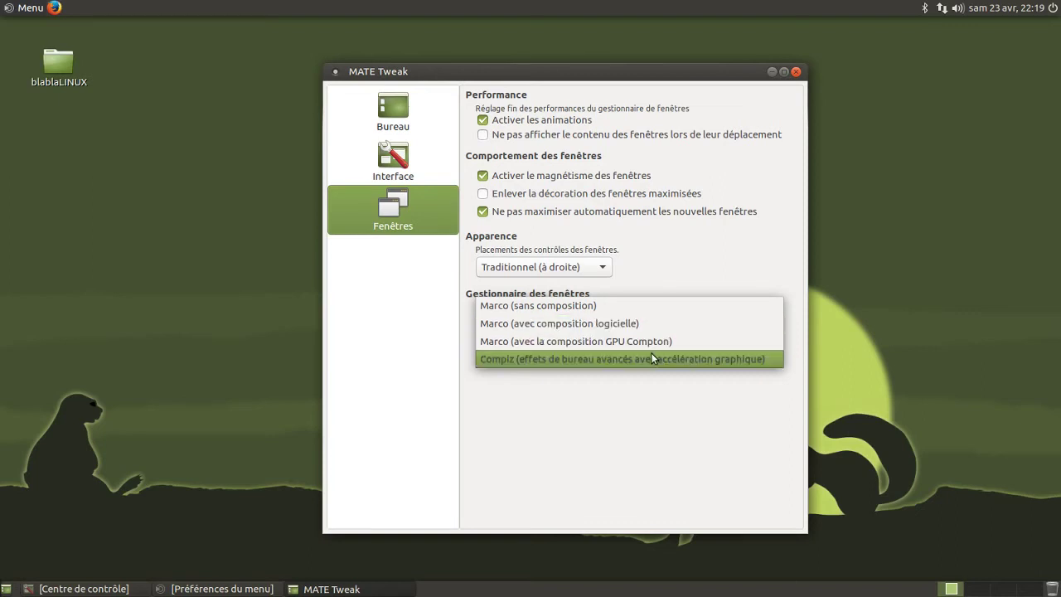
click(652, 358)
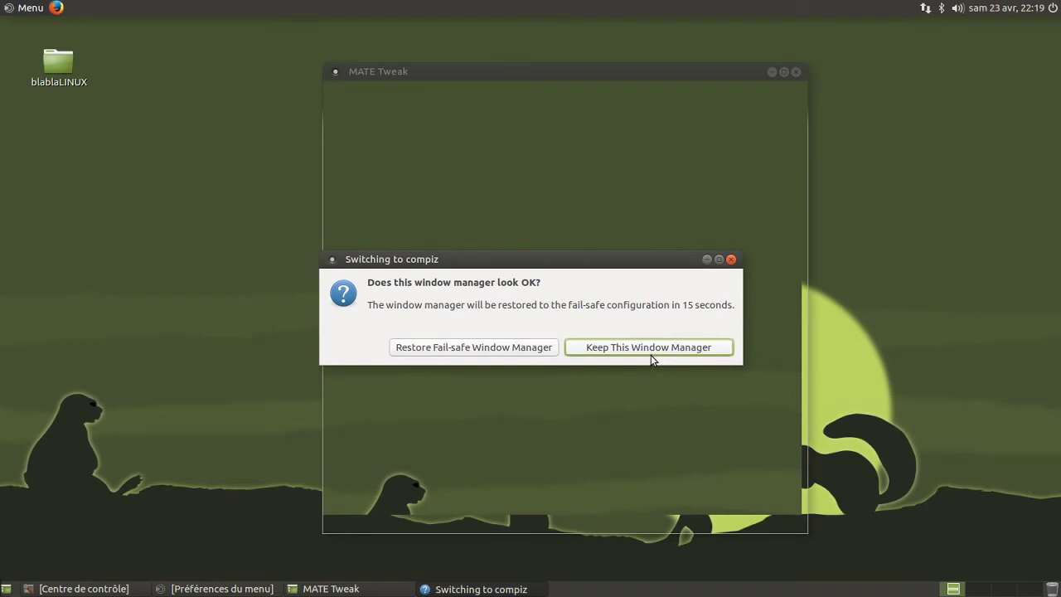
click(603, 351)
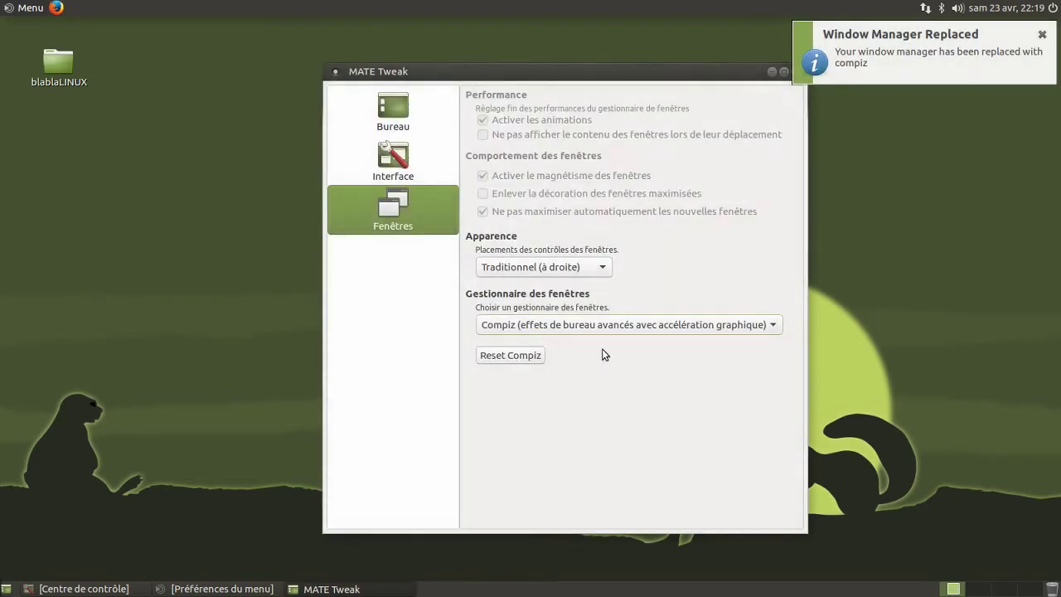
Step: Move the MATE Tweak window aside and close the Centre de contrôle and Préférences du menu windows
drag(698, 76, 620, 70)
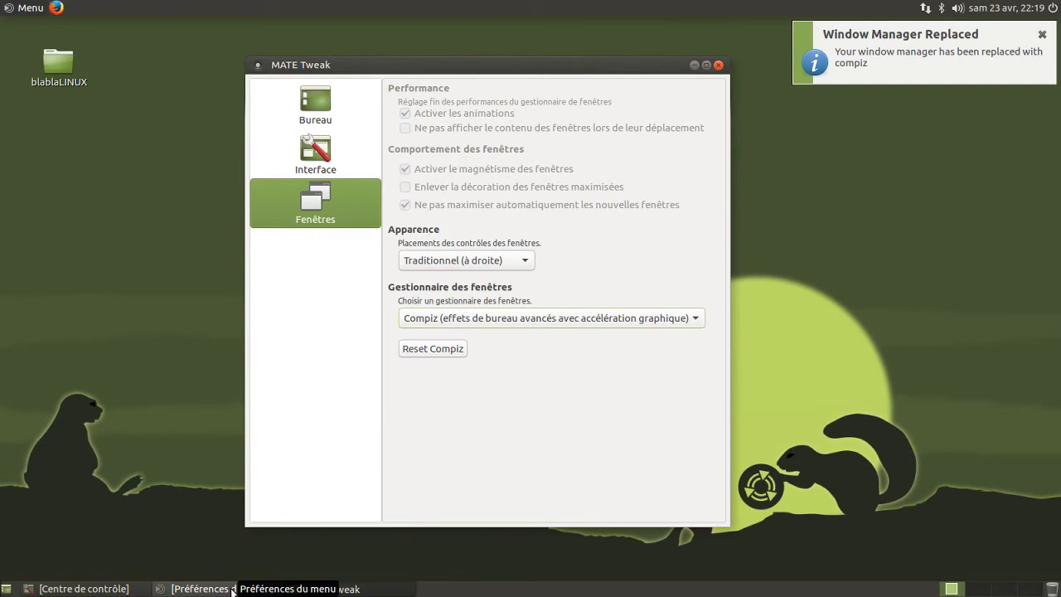
click(98, 590)
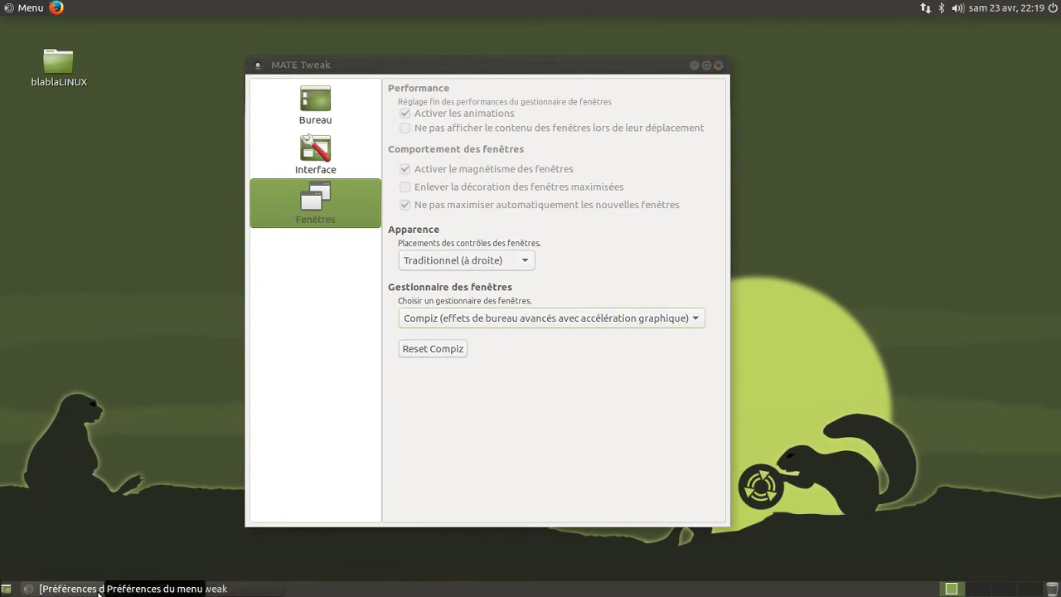
mouse_move(69, 589)
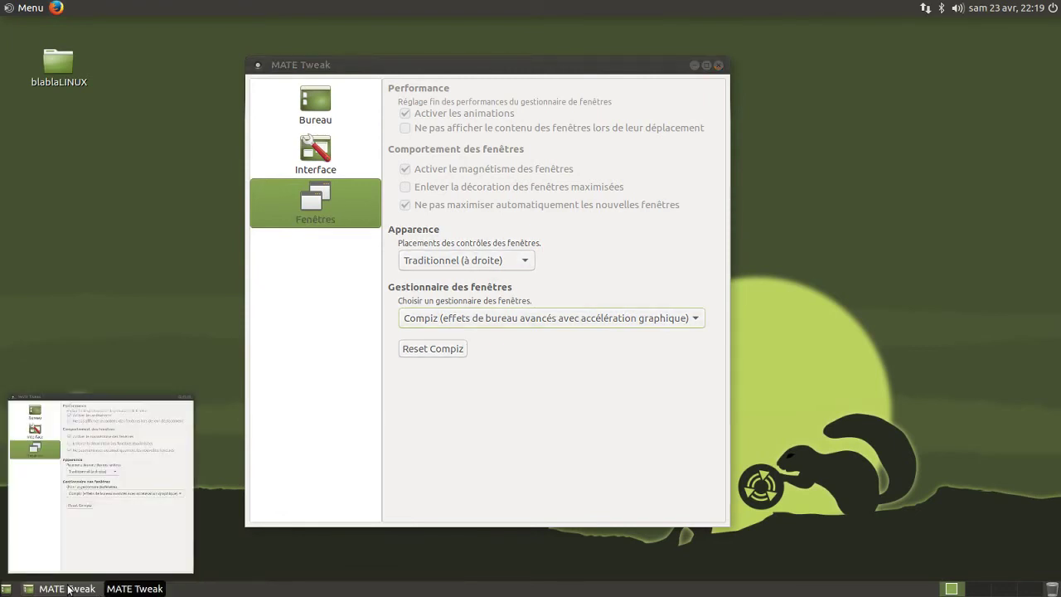
Step: Search the applications for "termi", open Terminal MATE, and move its window over MATE Tweak
click(29, 10)
text(ter)
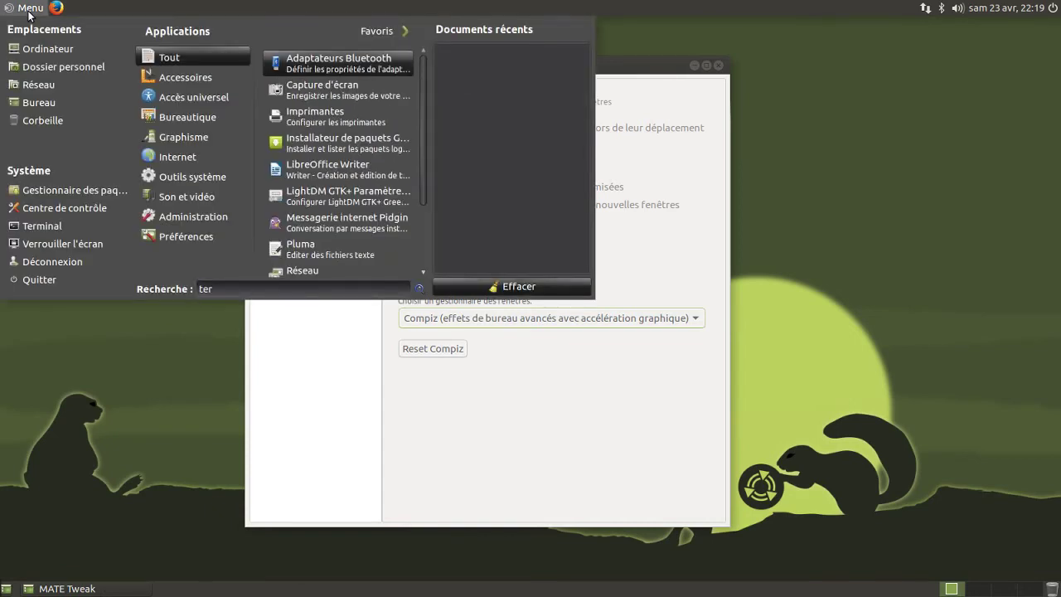
text(mi)
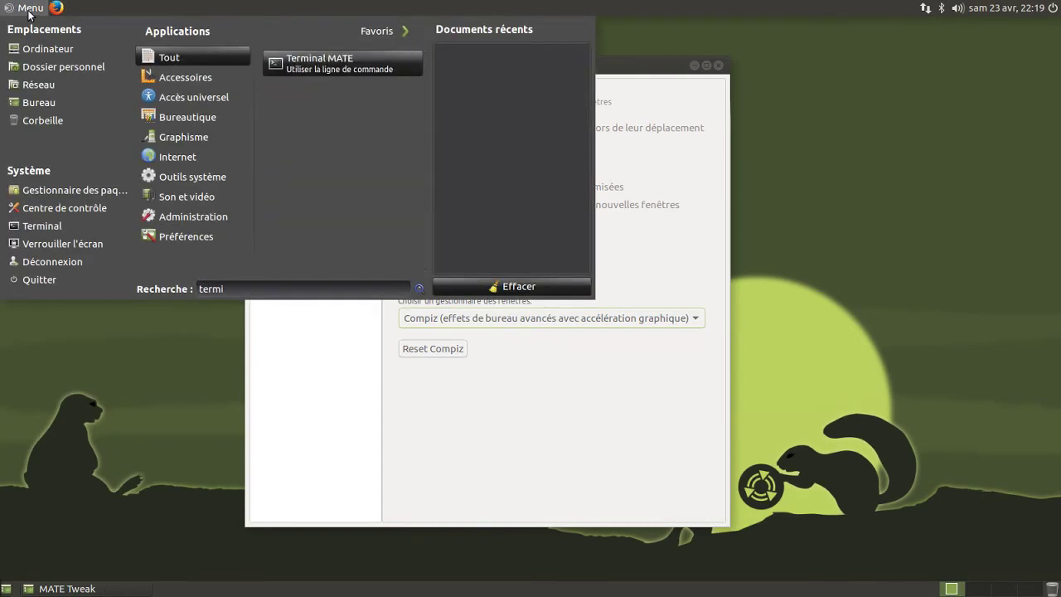
click(320, 59)
drag(755, 285, 683, 229)
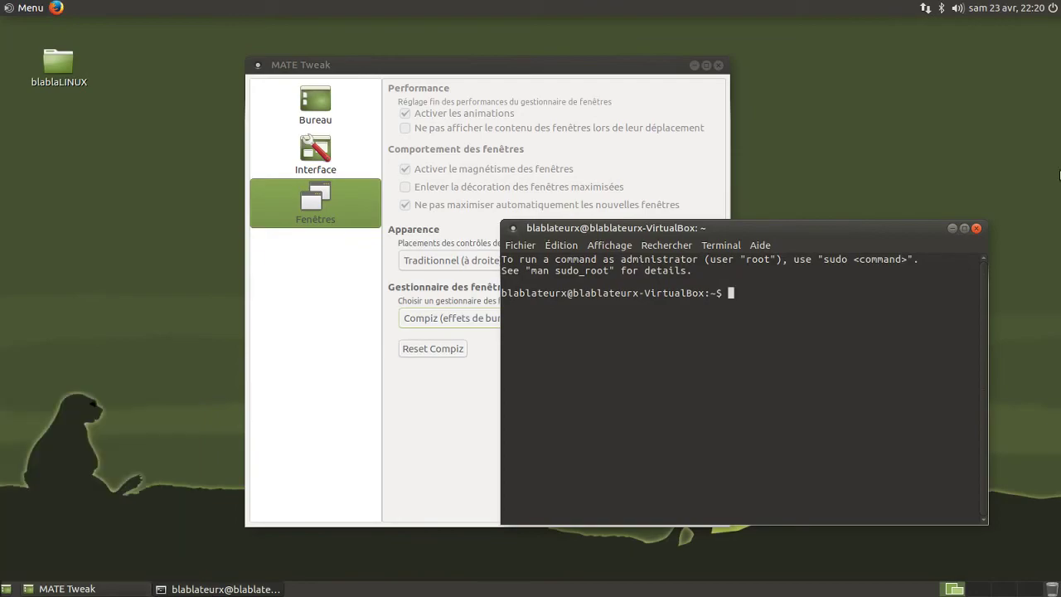
Step: Try Compiz by maximising, restoring and moving the terminal, and drawing selection rectangles on the empty desktop
click(963, 228)
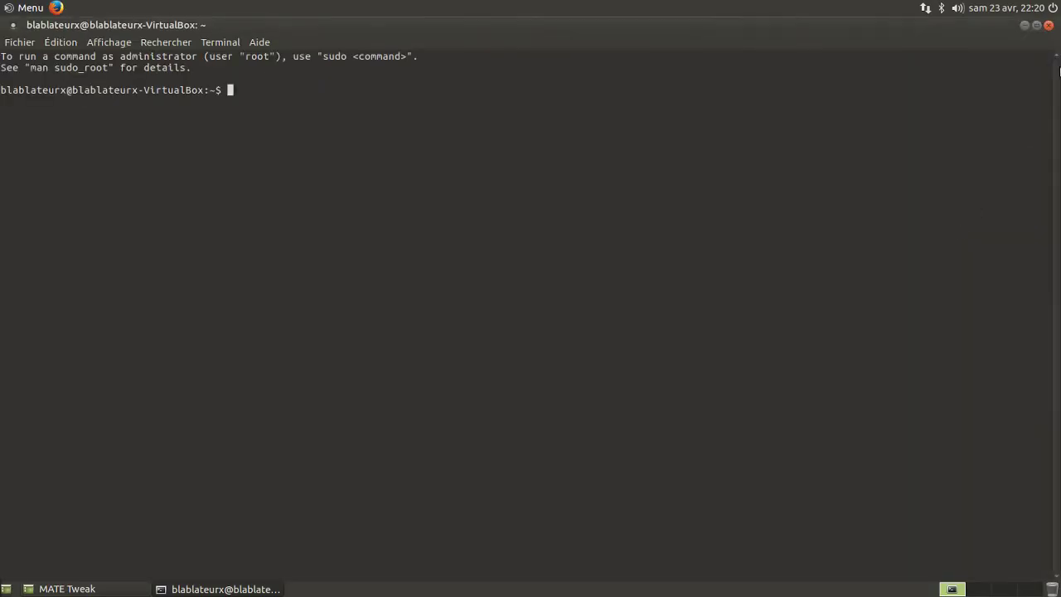
click(1036, 25)
drag(842, 226, 1057, 249)
drag(924, 19, 750, 160)
drag(65, 318, 100, 328)
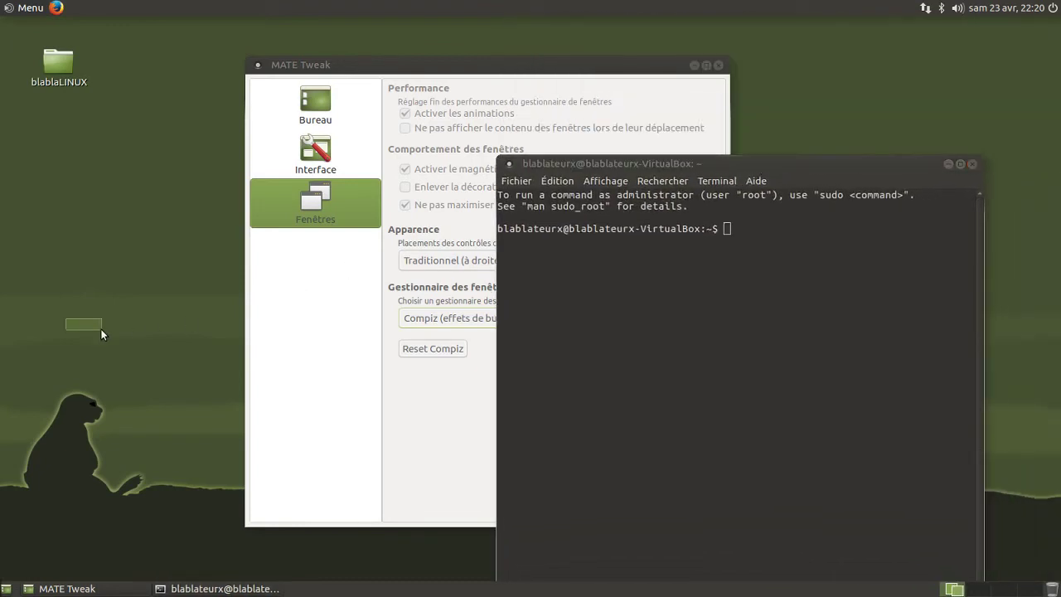
drag(41, 289, 124, 336)
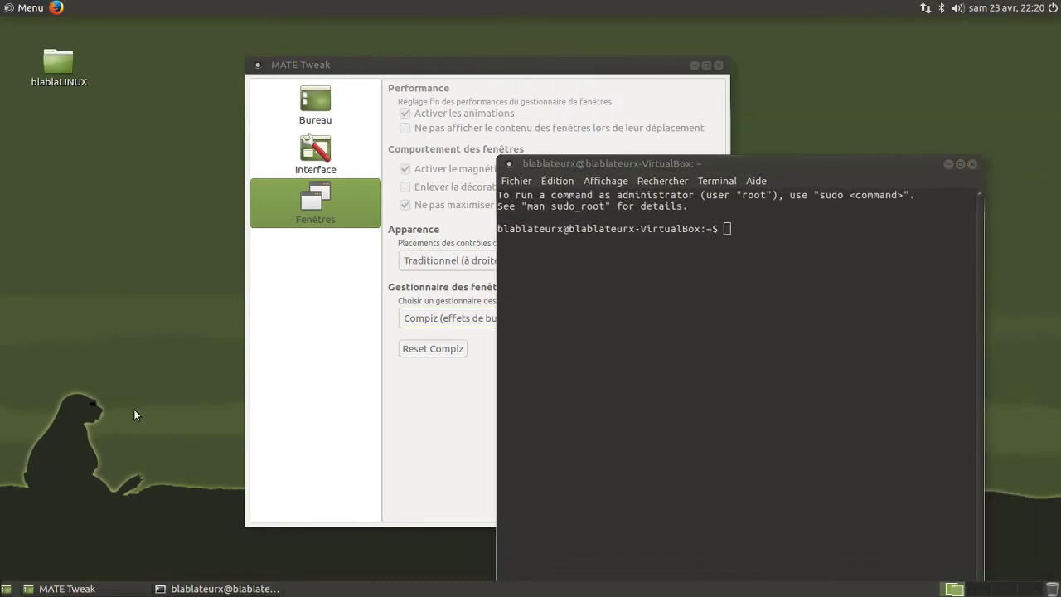
Step: Switch through the four workspaces and return to the first one
click(976, 591)
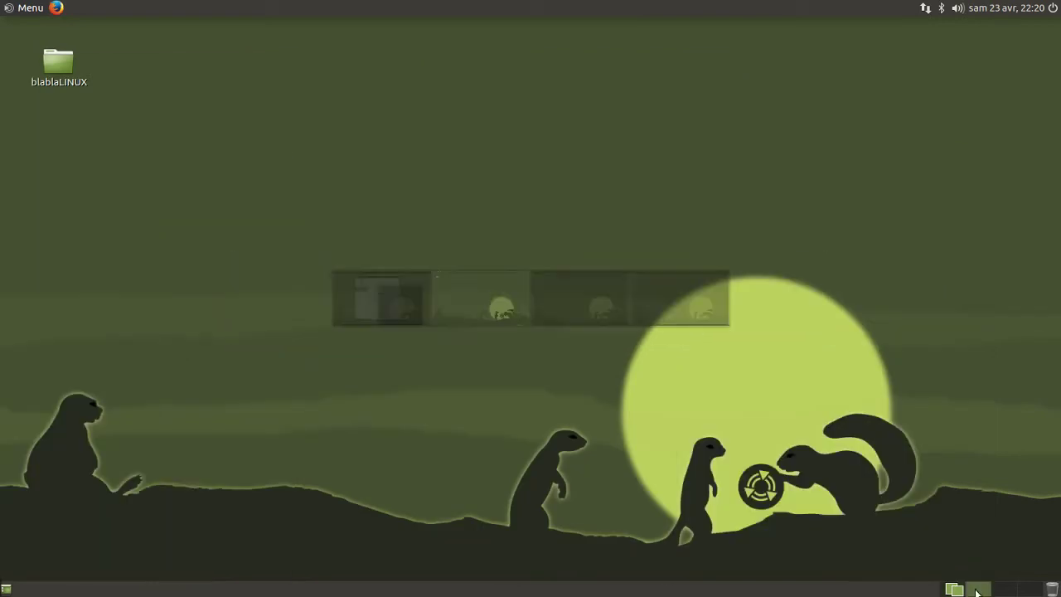
click(1005, 594)
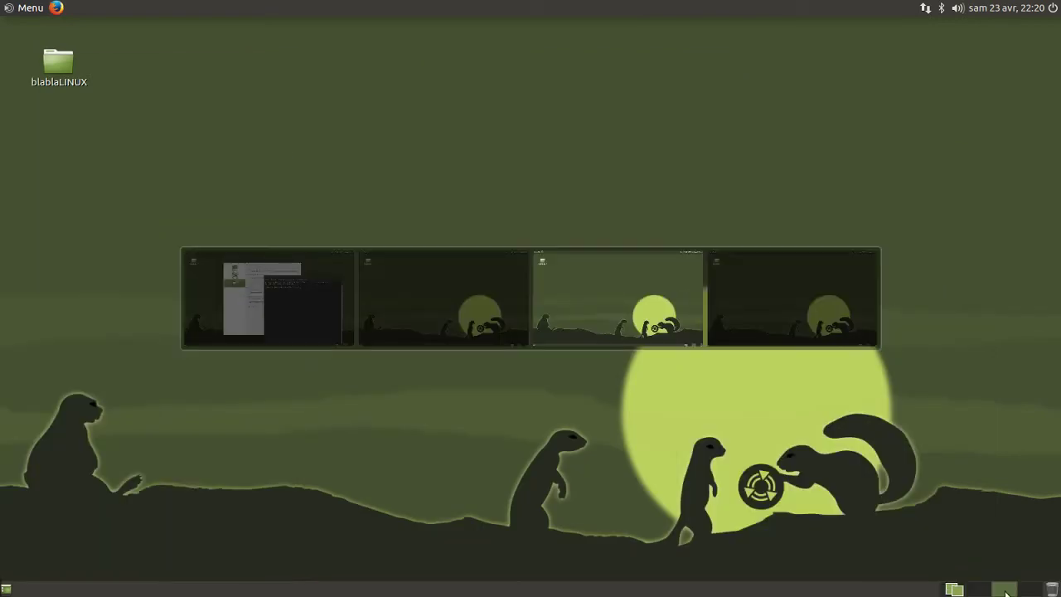
click(1027, 591)
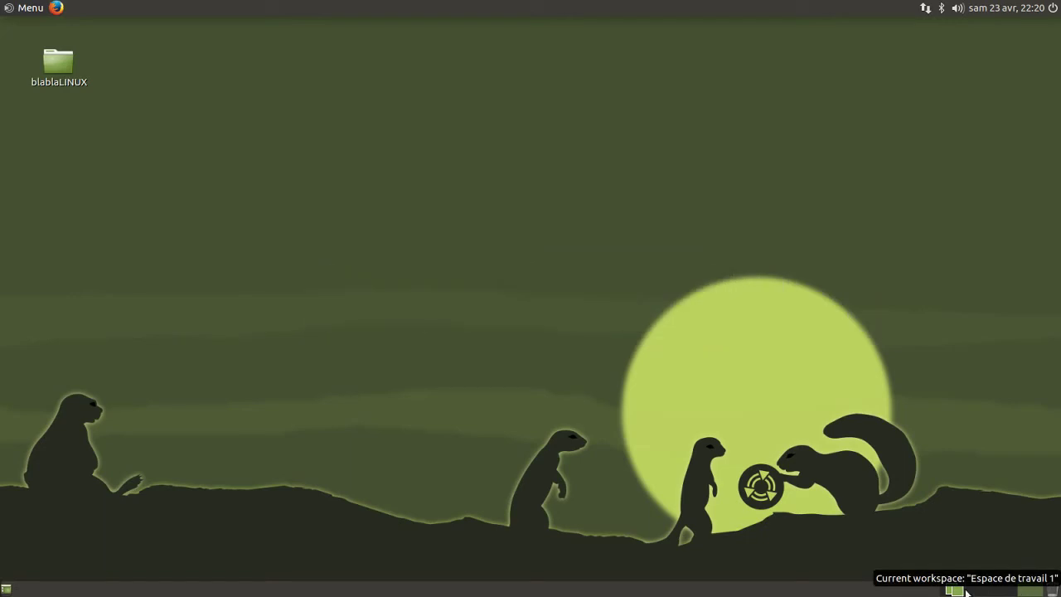
click(975, 593)
click(957, 591)
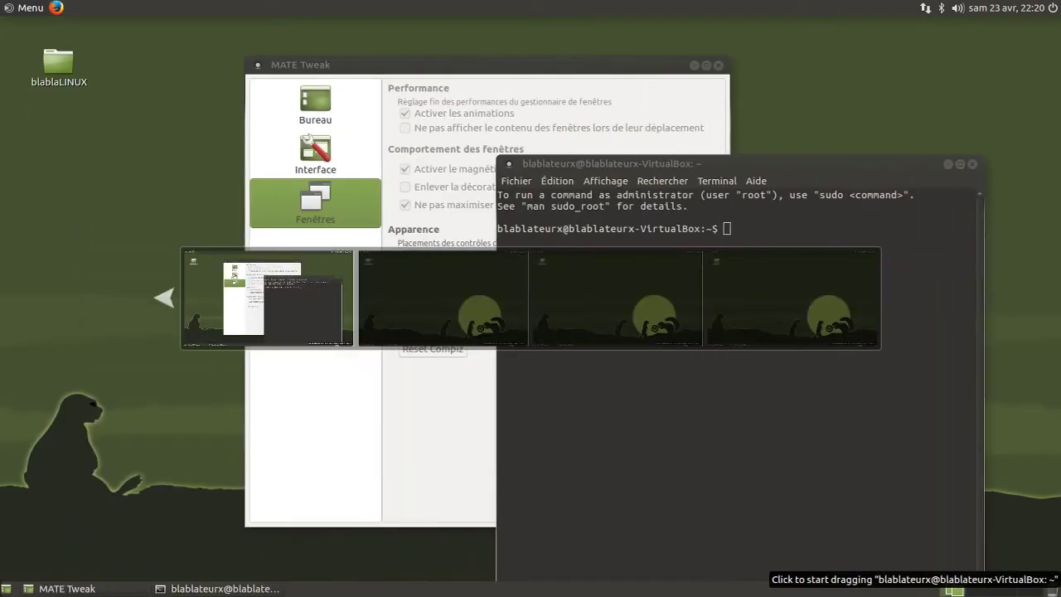
Step: Move the terminal, and close the Paramètres utilisateurs, MATE Tweak and terminal windows
drag(541, 157, 570, 104)
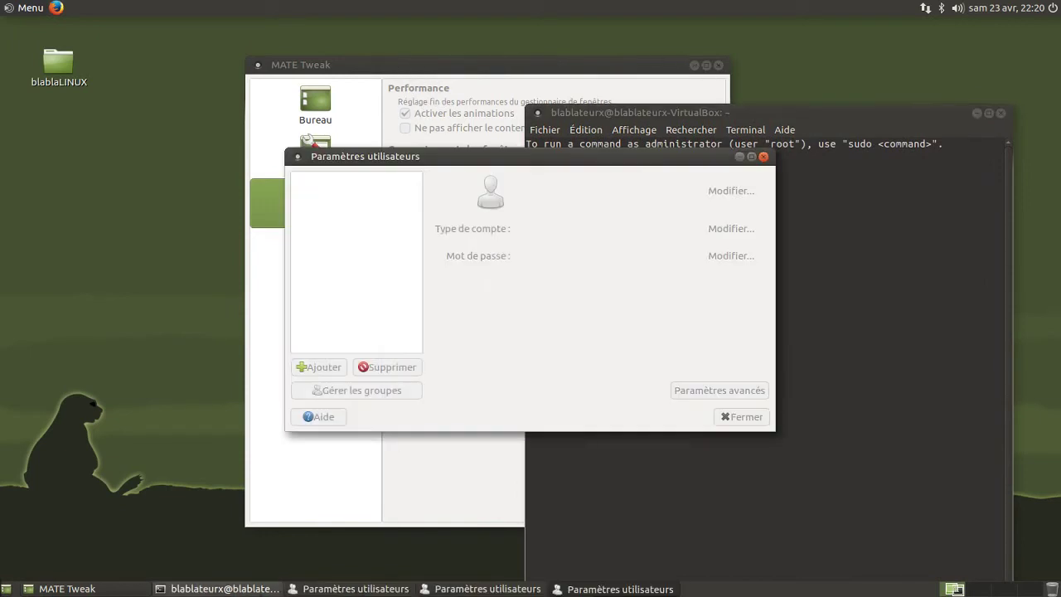
click(737, 418)
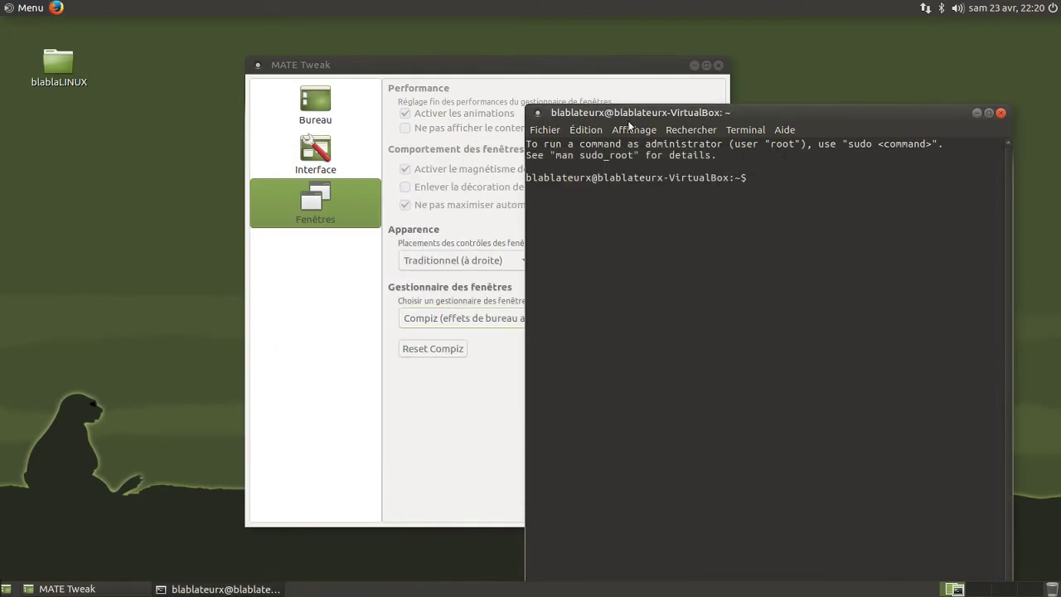
right_click(110, 591)
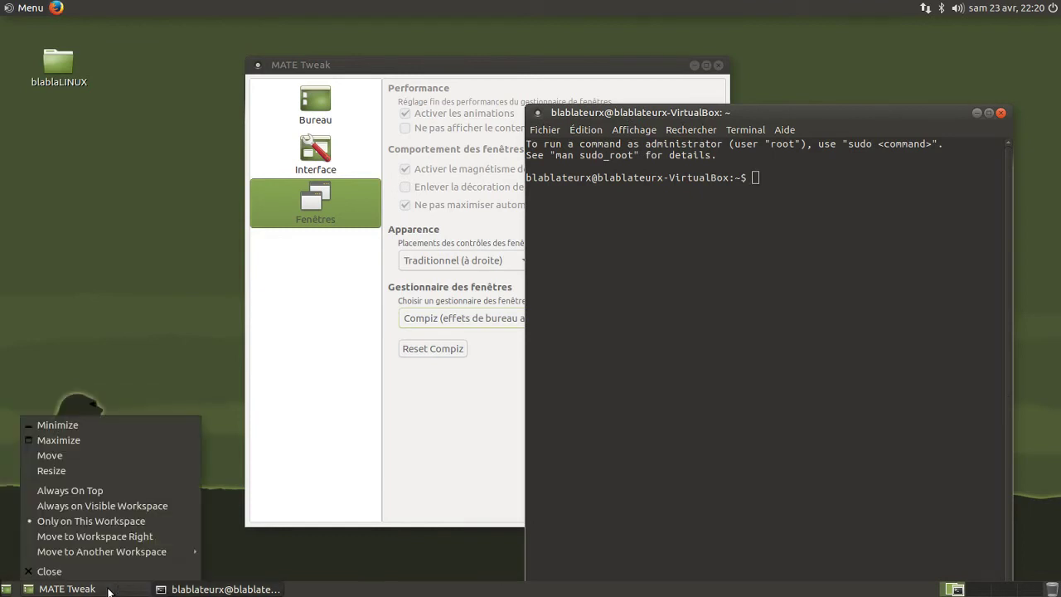
click(50, 568)
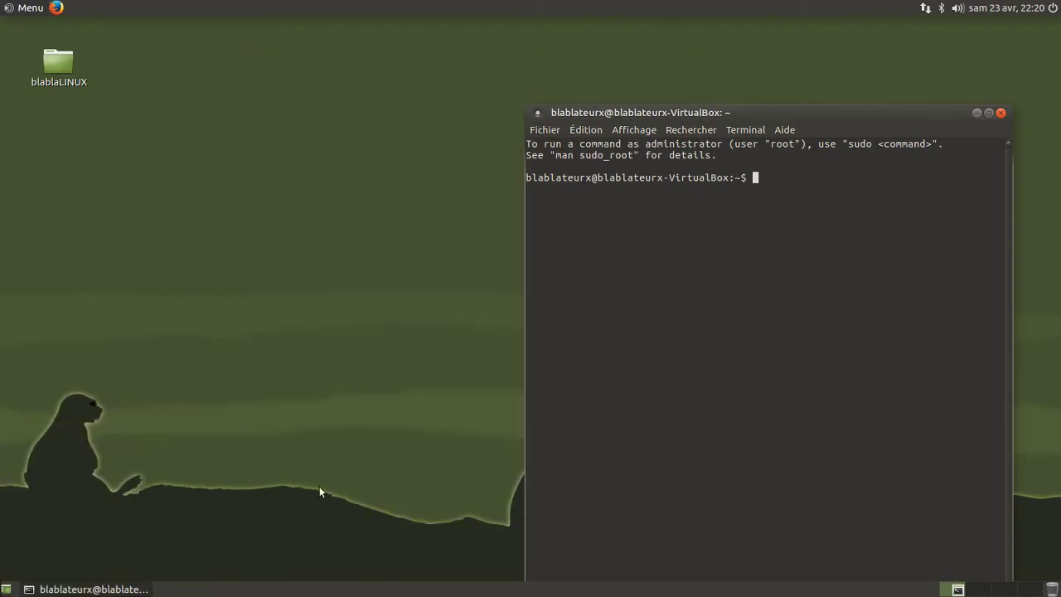
click(1000, 112)
Step: Reopen MATE Tweak by searching for "tw", view its Interface and Fenêtres settings, and move the window aside
click(17, 10)
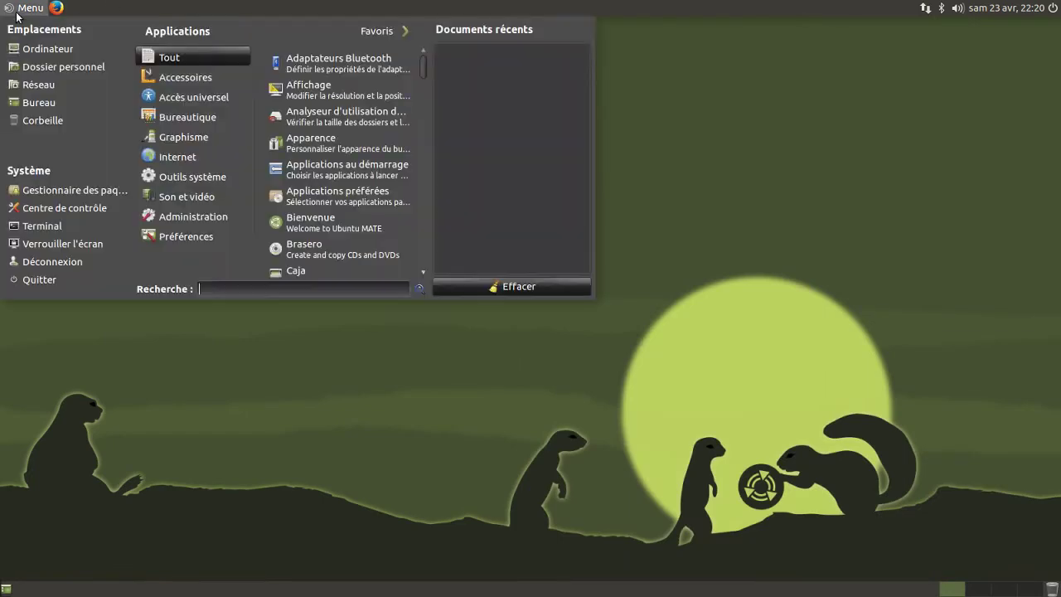
text(tw)
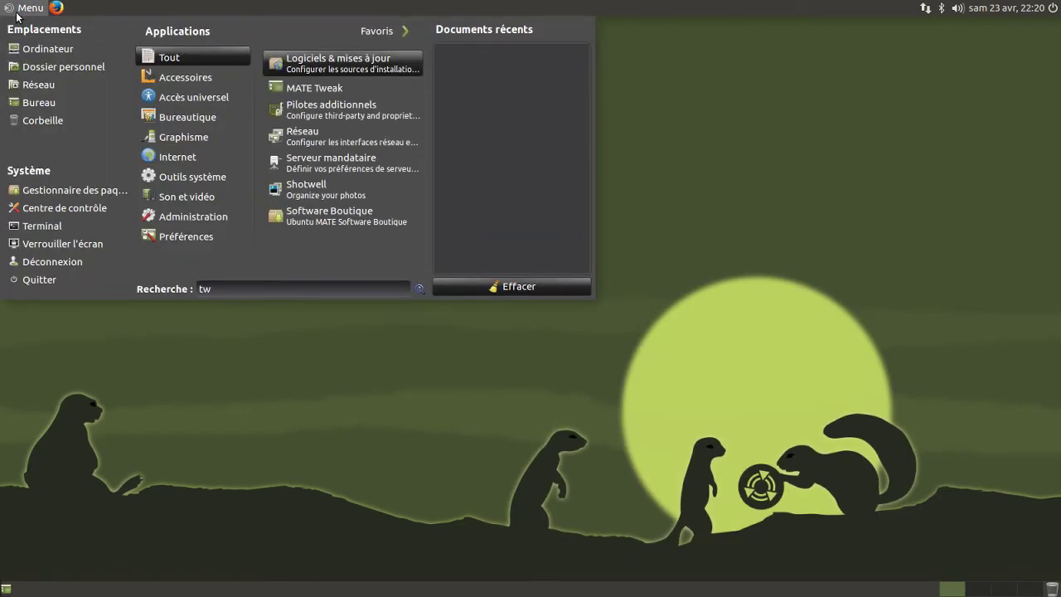
click(369, 87)
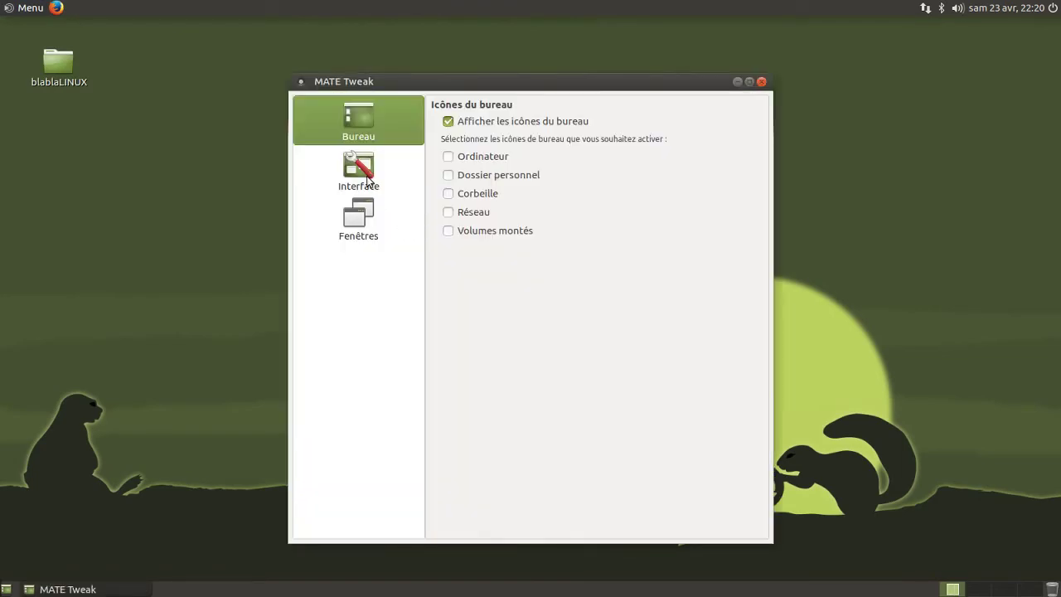
click(369, 181)
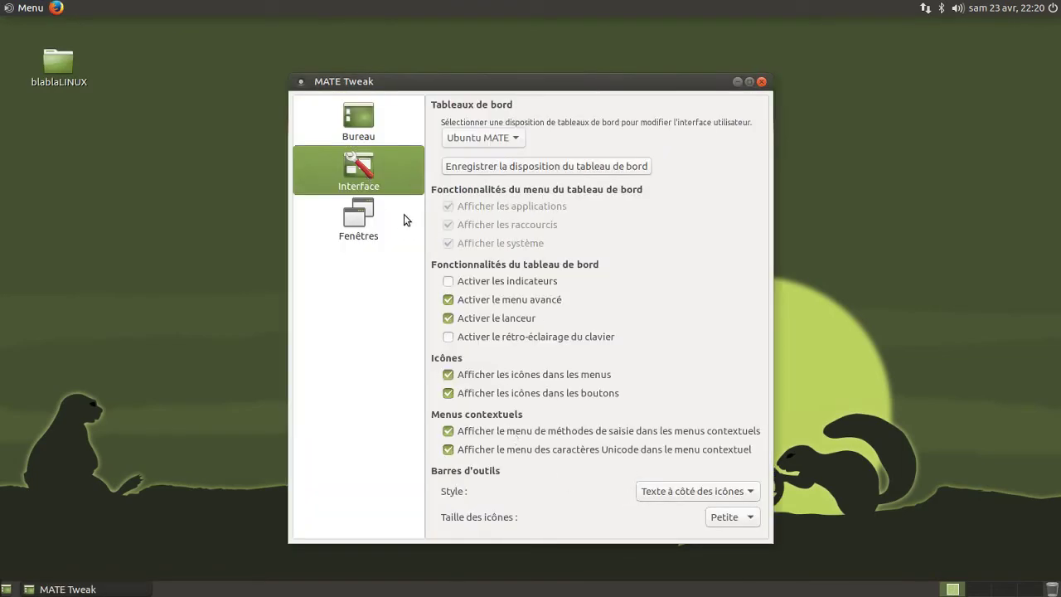
click(375, 222)
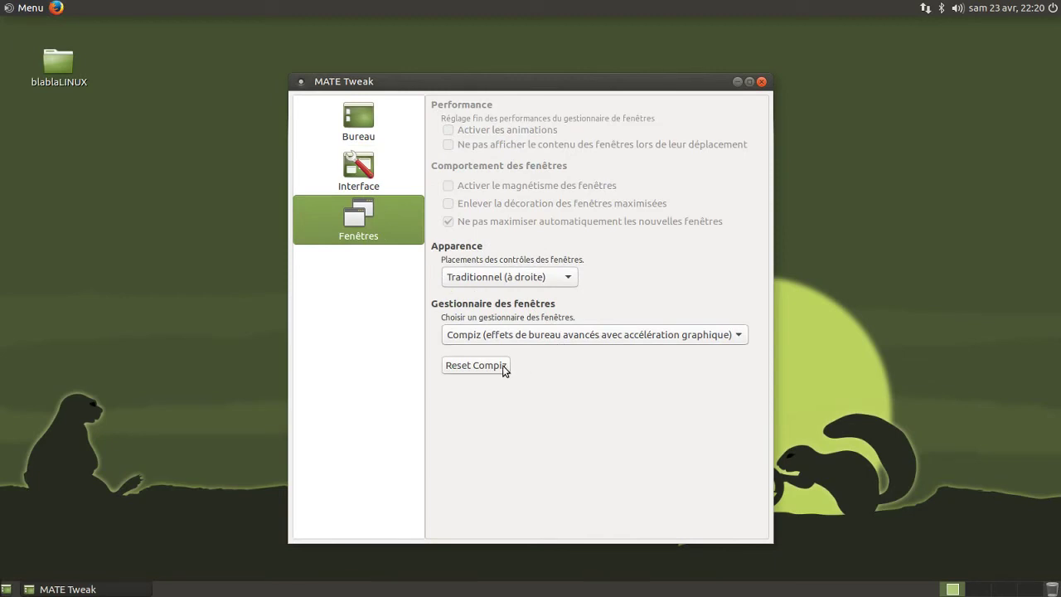
drag(420, 87, 565, 79)
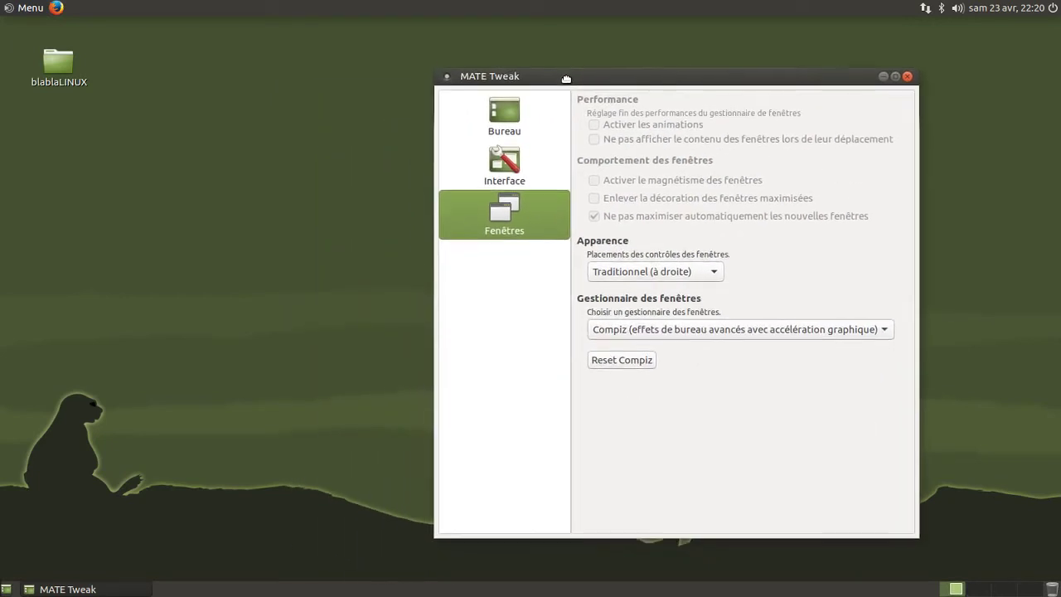
Step: Search the installed applications for "comp"
click(27, 9)
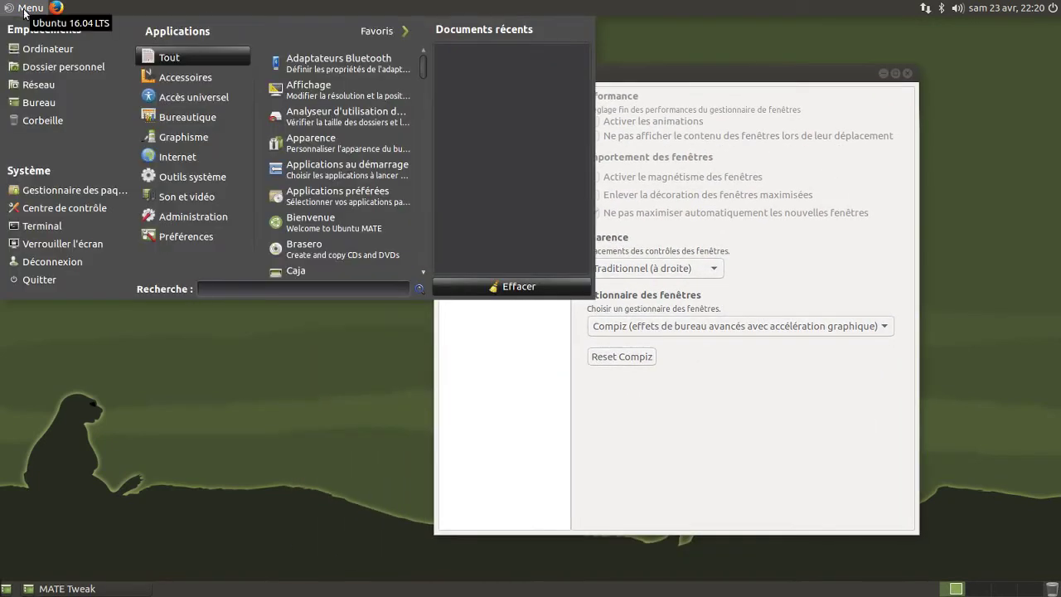
text(com)
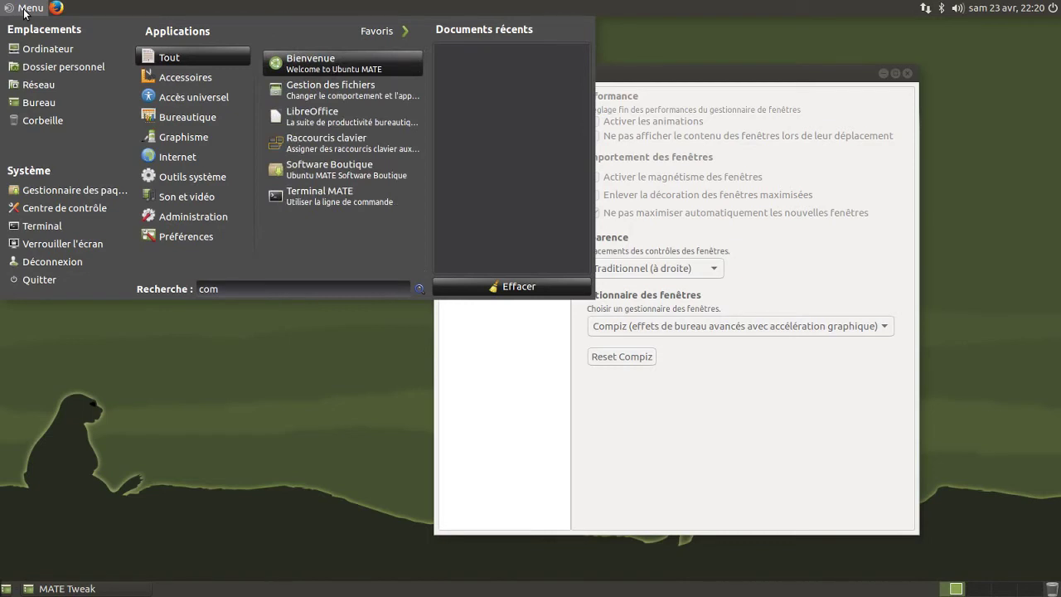
text(p)
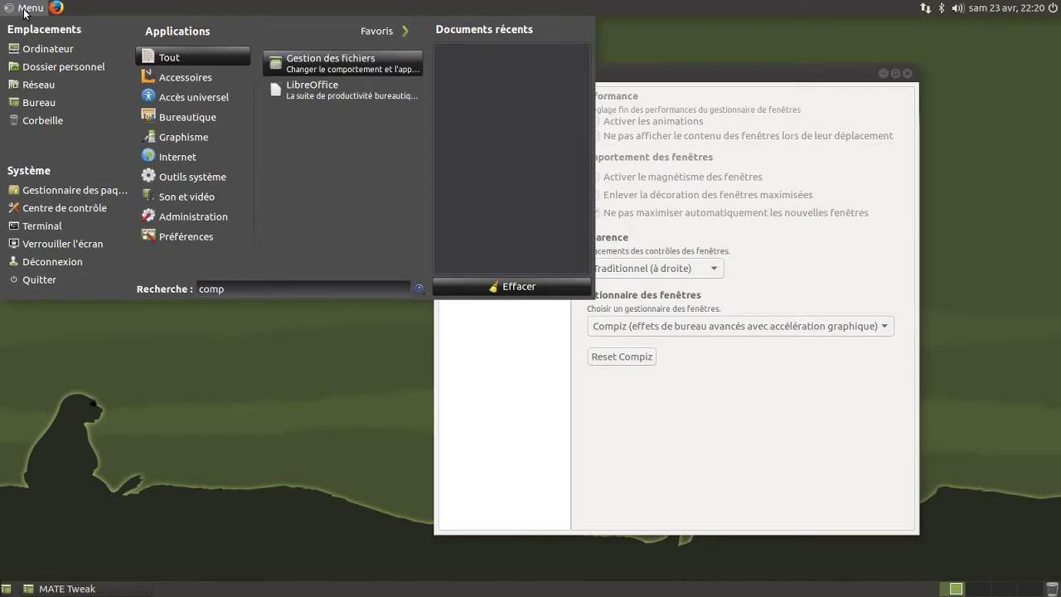
Step: Shorten the application search to "com", open Software Boutique, and show its Fixes section
key(BackSpace)
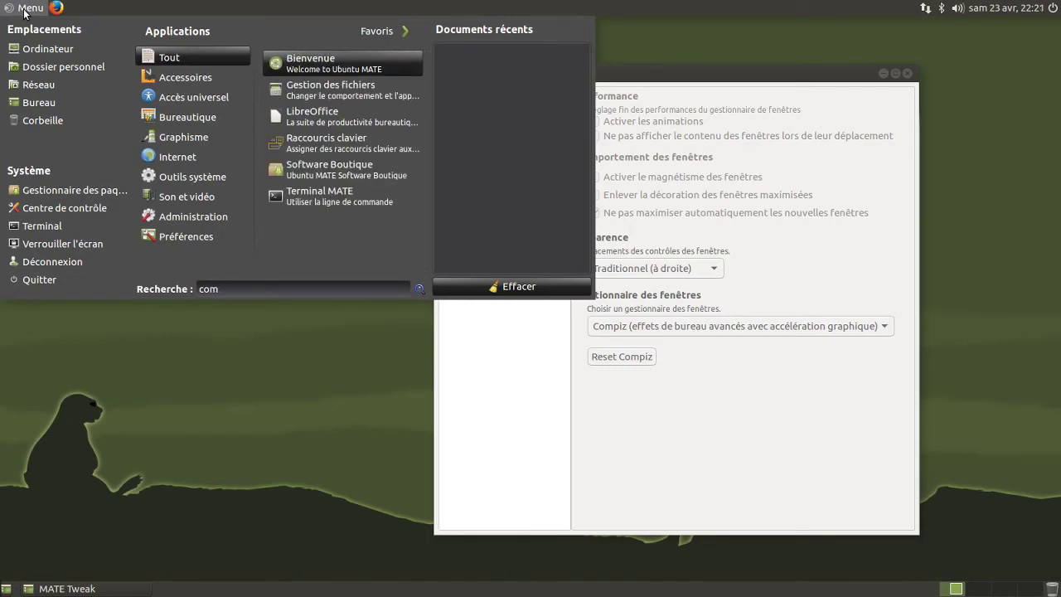
click(328, 166)
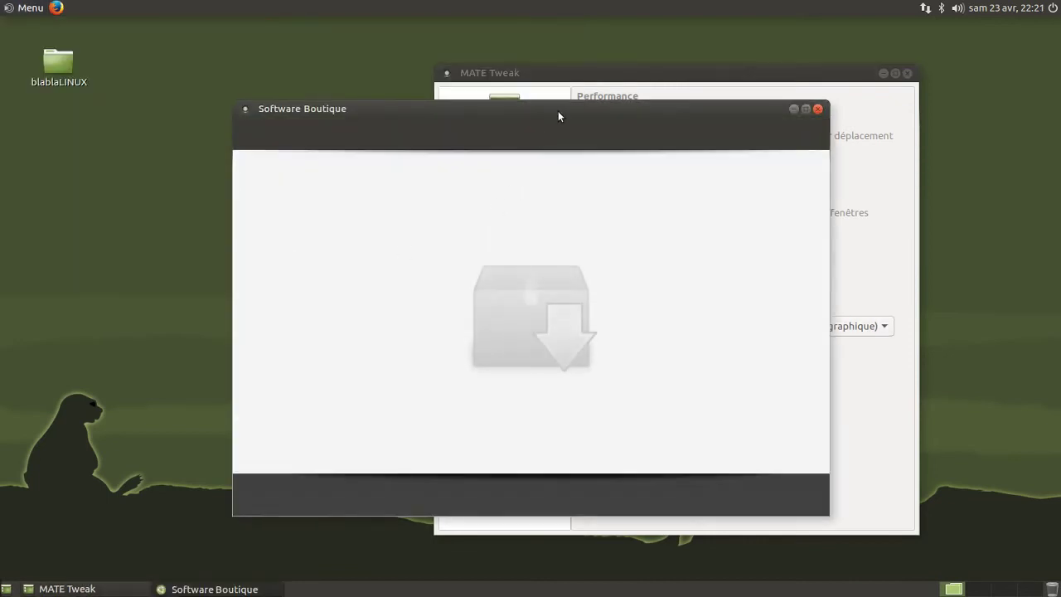
drag(537, 120, 357, 154)
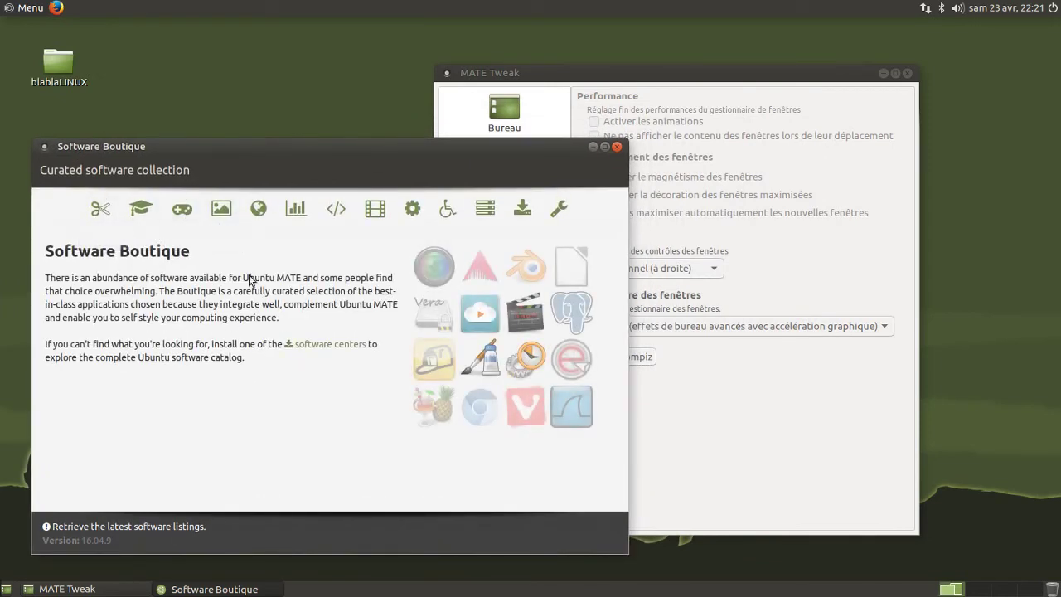
click(559, 207)
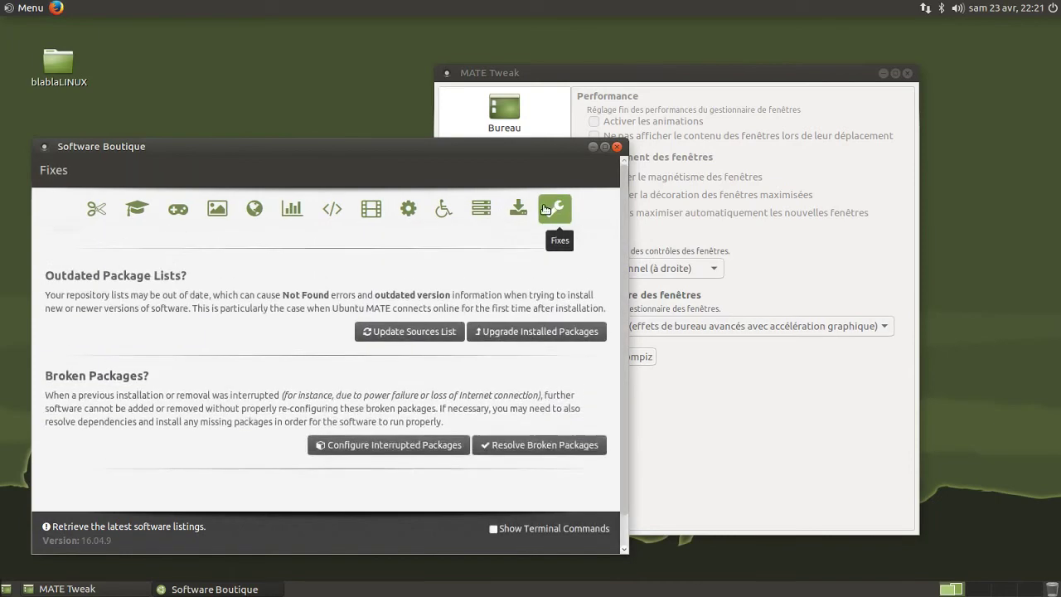
Step: Show the Accessories category in Software Boutique and filter it to Cosmetic to browse the listed programs
click(100, 213)
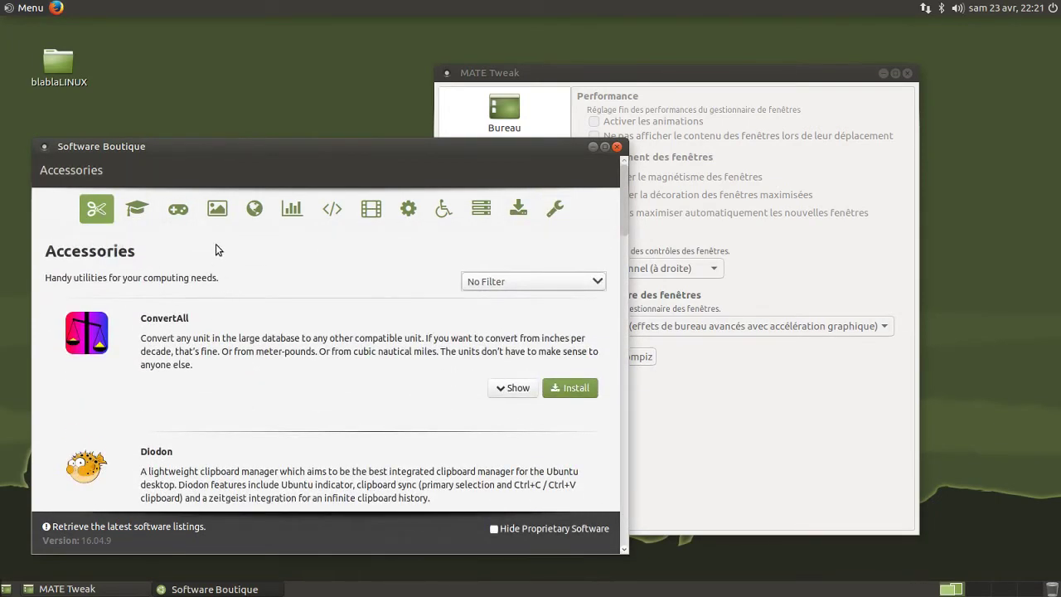
click(481, 283)
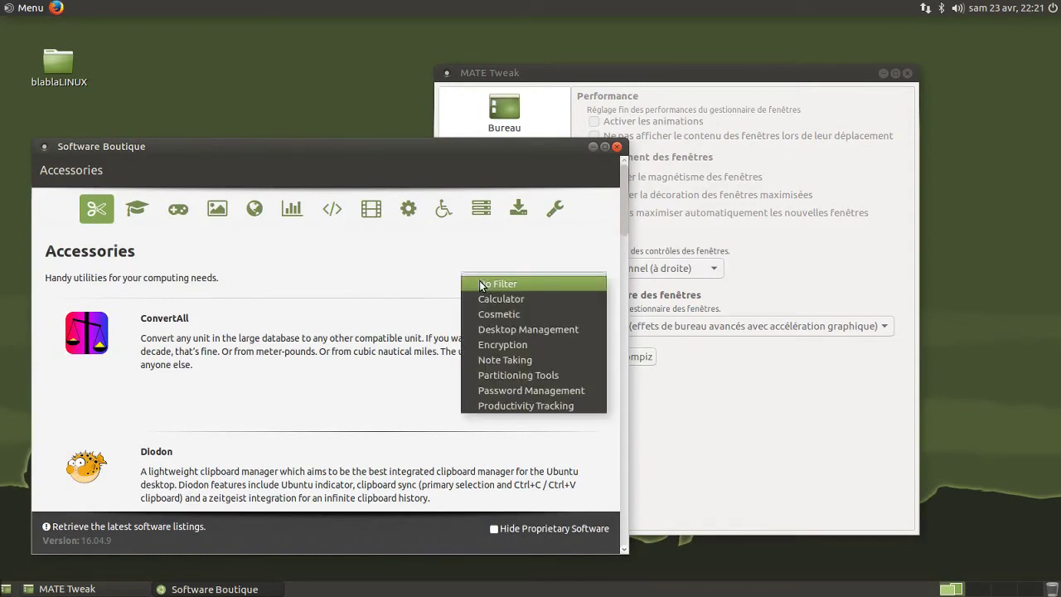
click(497, 313)
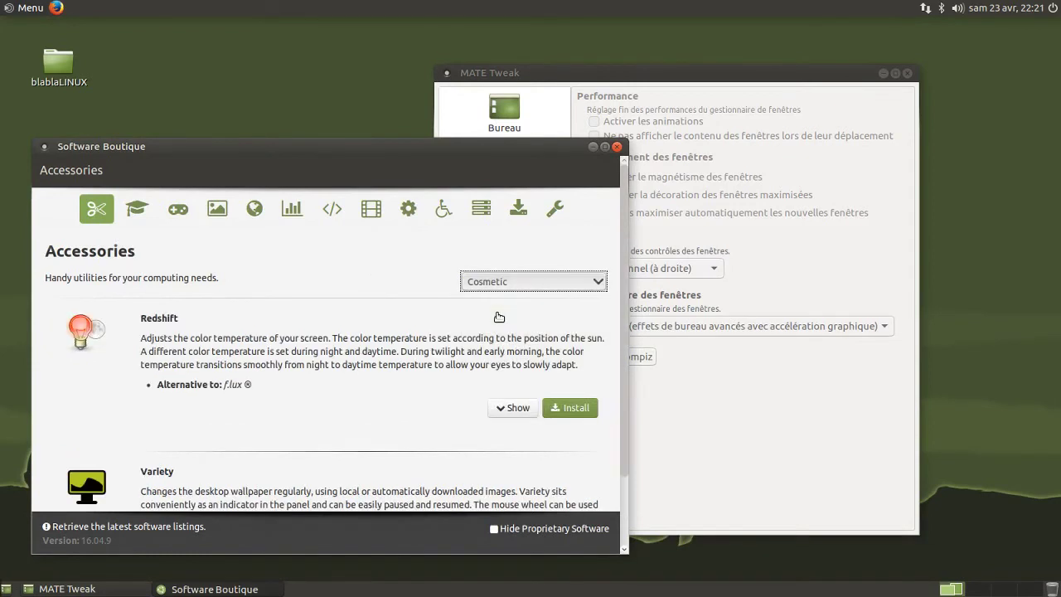
scroll(366, 339, down, 1)
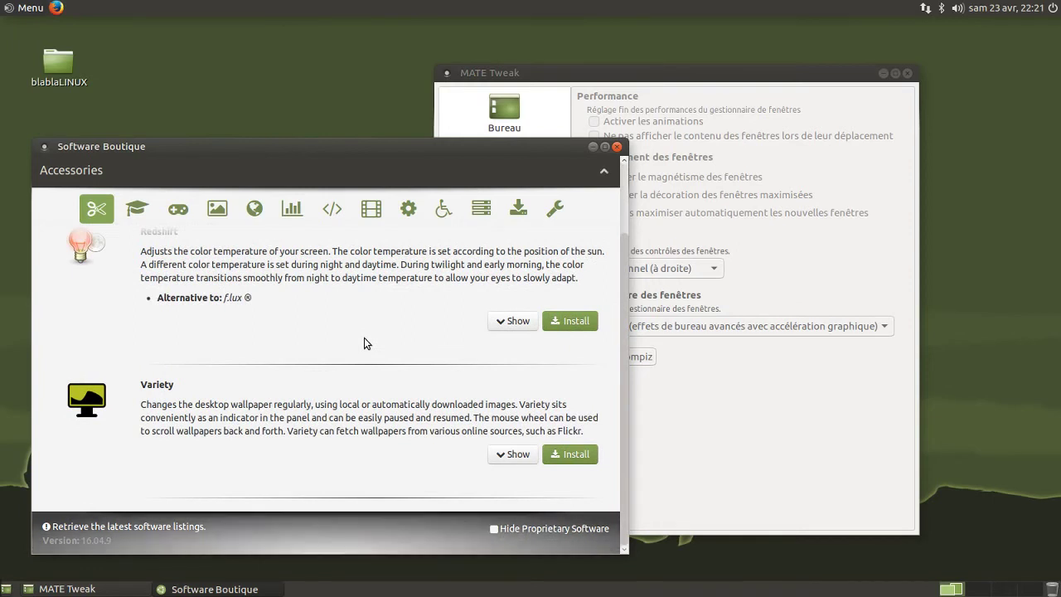
scroll(364, 337, up, 1)
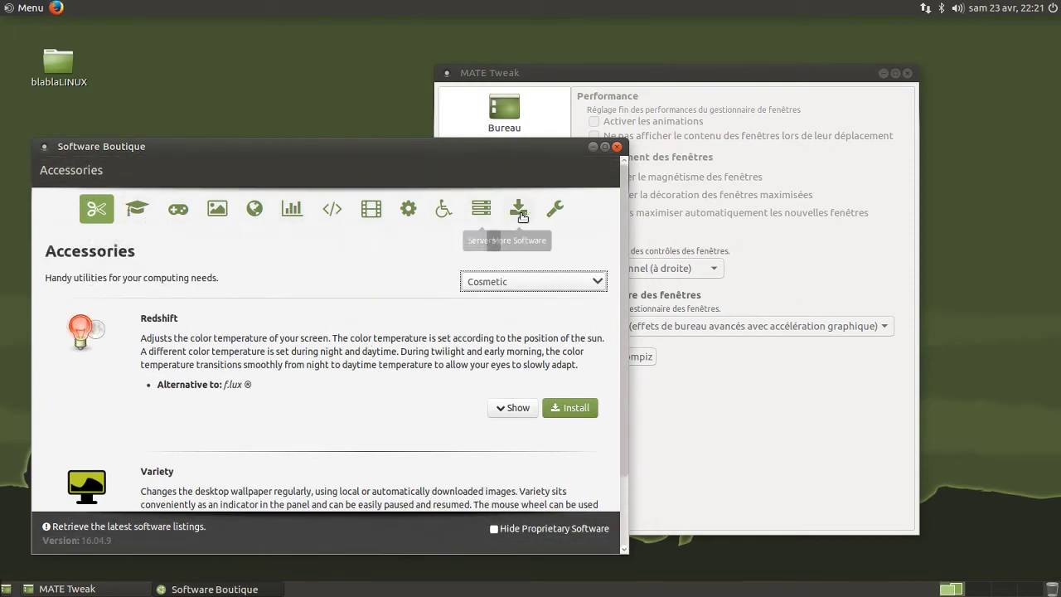
Step: View the Fixes, Accessories and Education sections, including Education's filter choices, and close Software Boutique
click(553, 209)
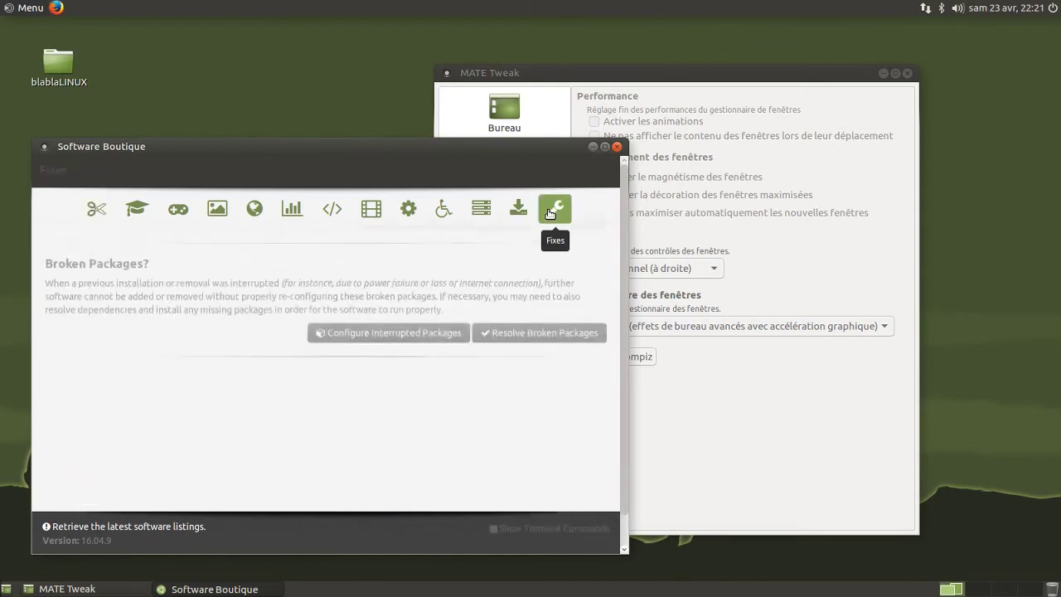
click(97, 217)
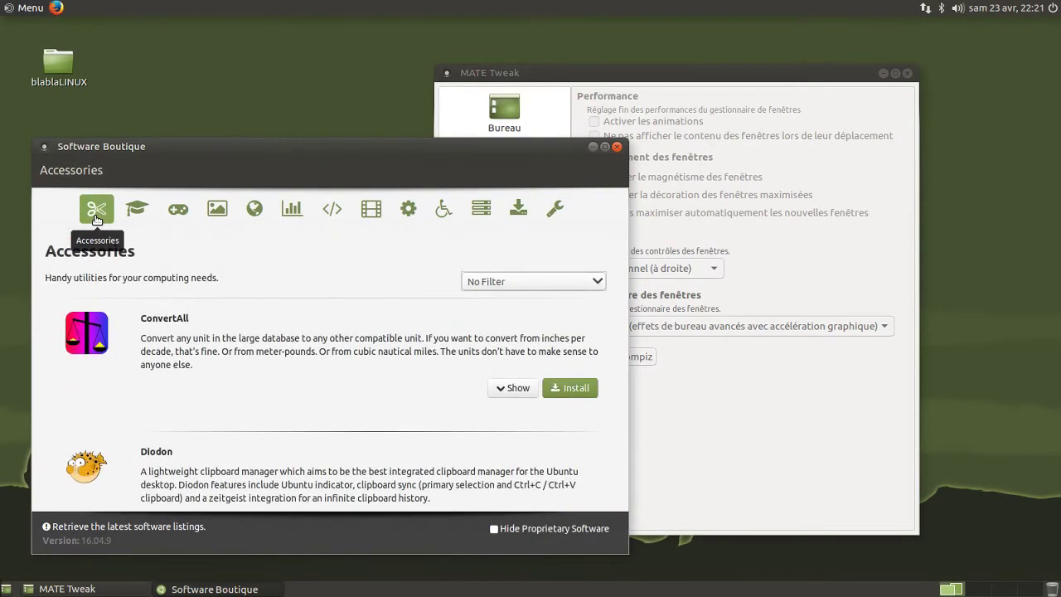
click(134, 210)
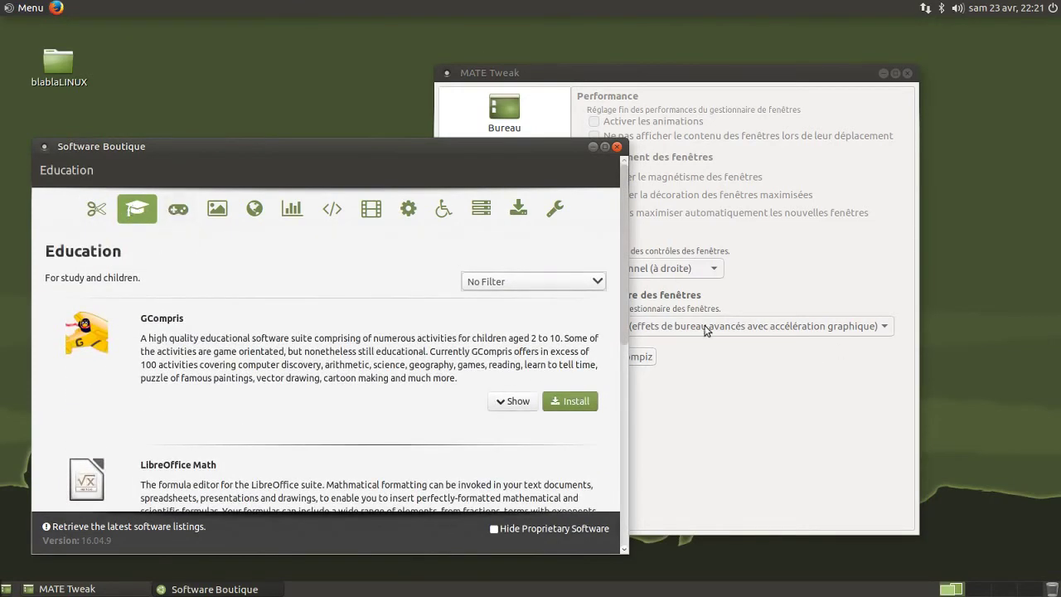
click(598, 284)
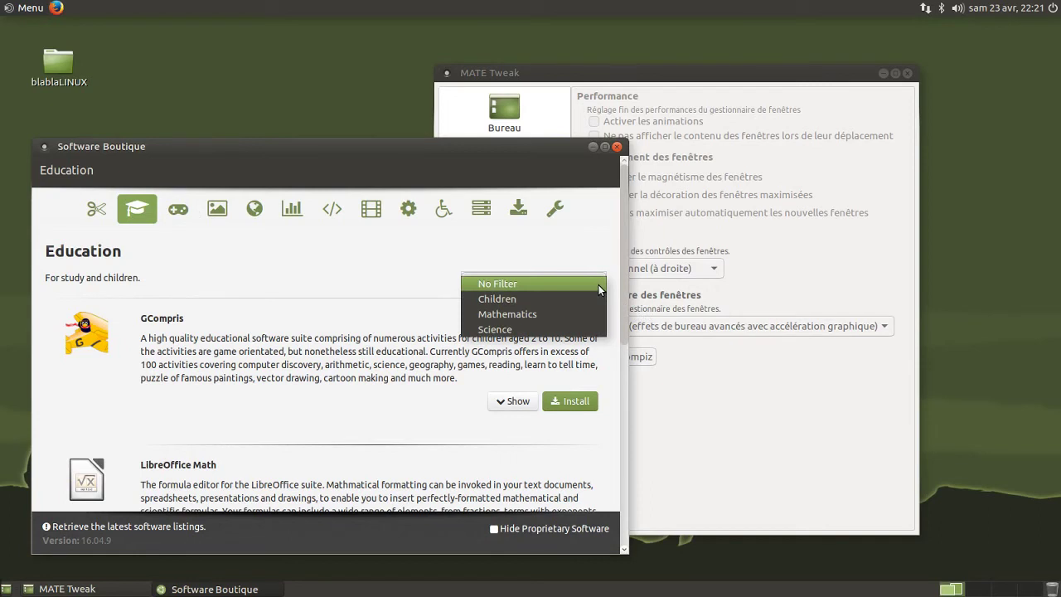
click(599, 285)
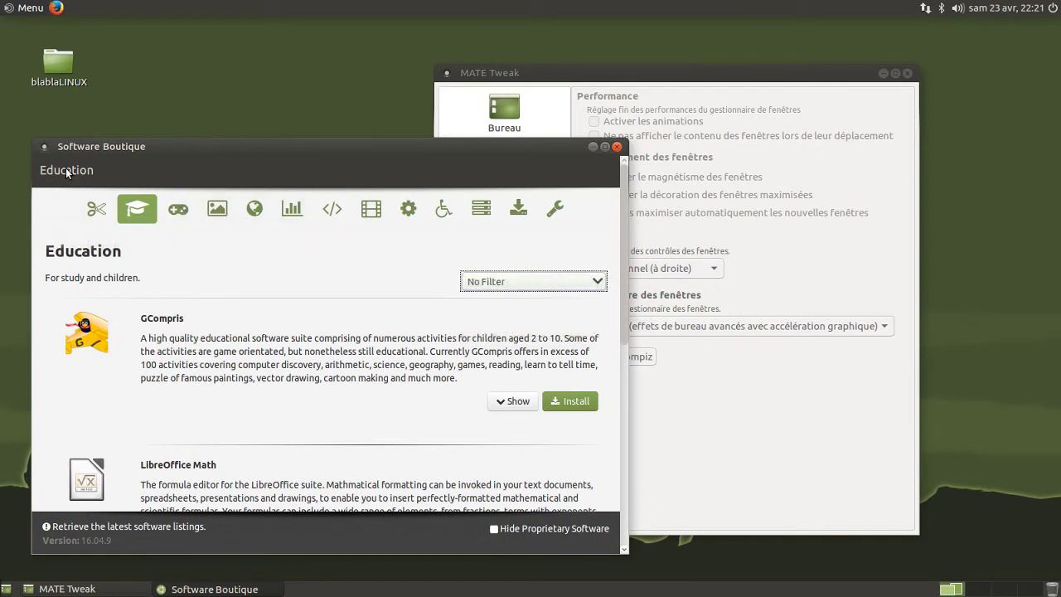
click(617, 148)
Step: Open the Centre de contrôle and close the MATE Tweak window
click(27, 8)
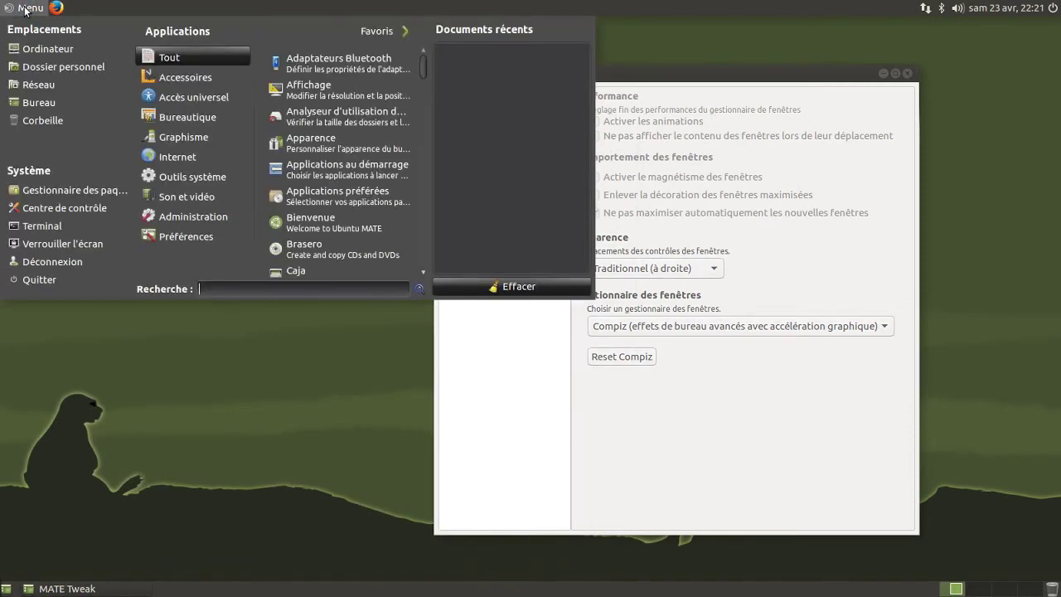
click(84, 208)
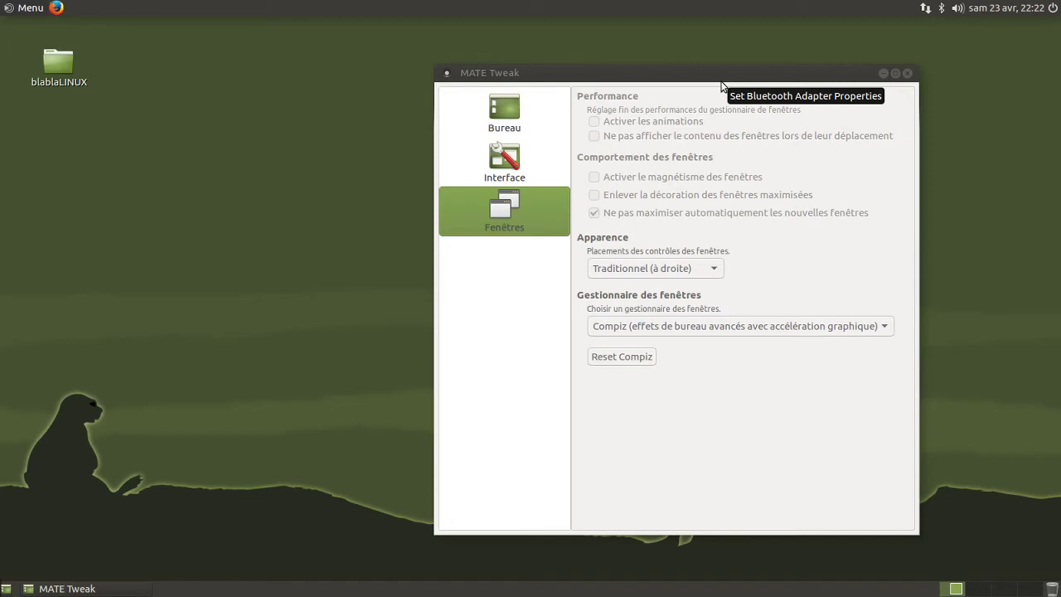
click(906, 73)
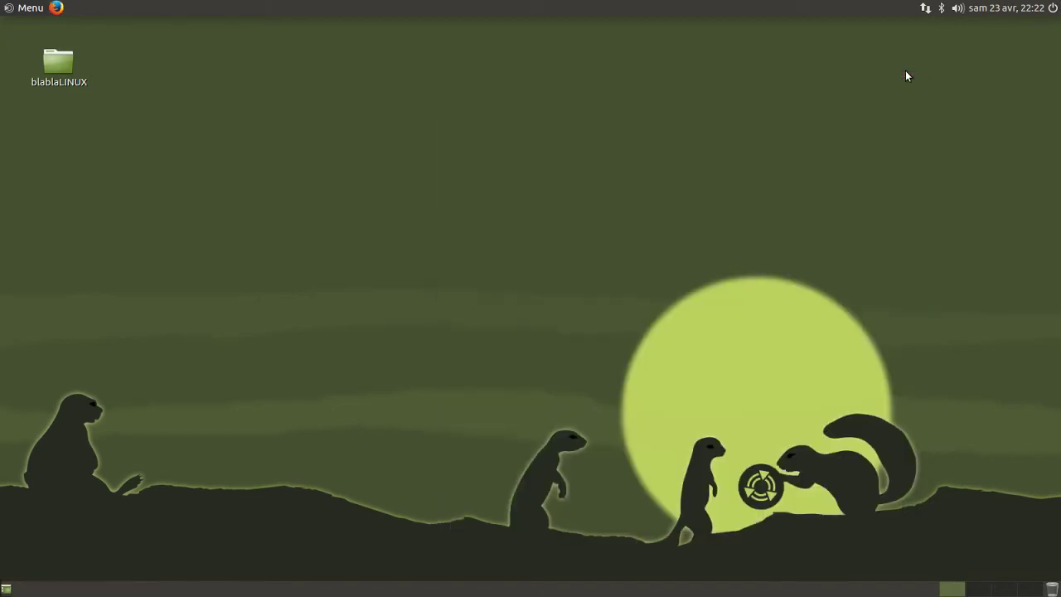
Step: Reopen MATE Tweak by searching for "tw" and set the window manager to Marco (avec composition logicielle) in its Fenêtres settings
click(35, 10)
text(tw)
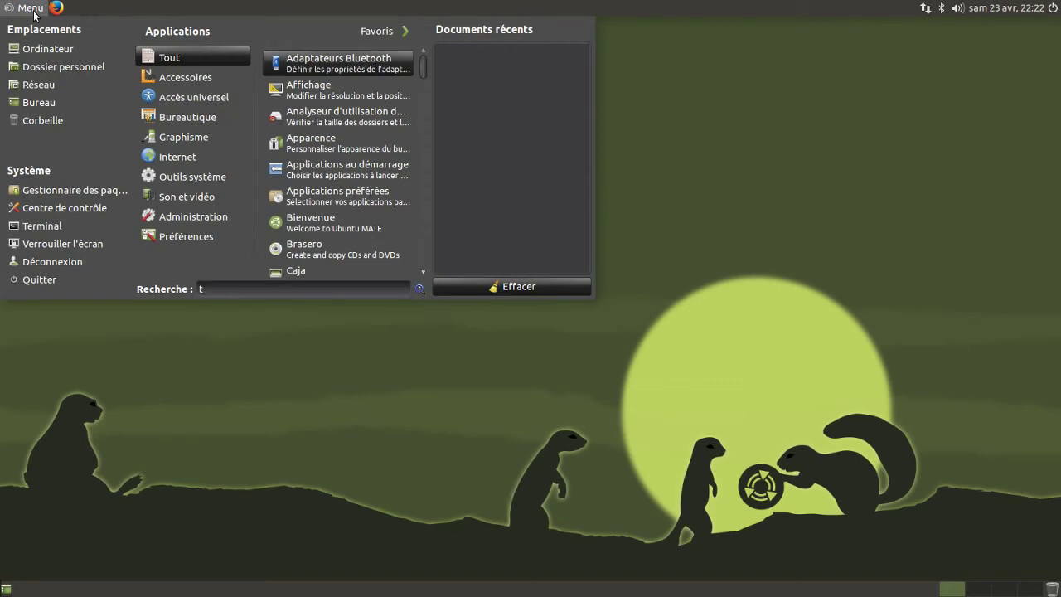
click(319, 84)
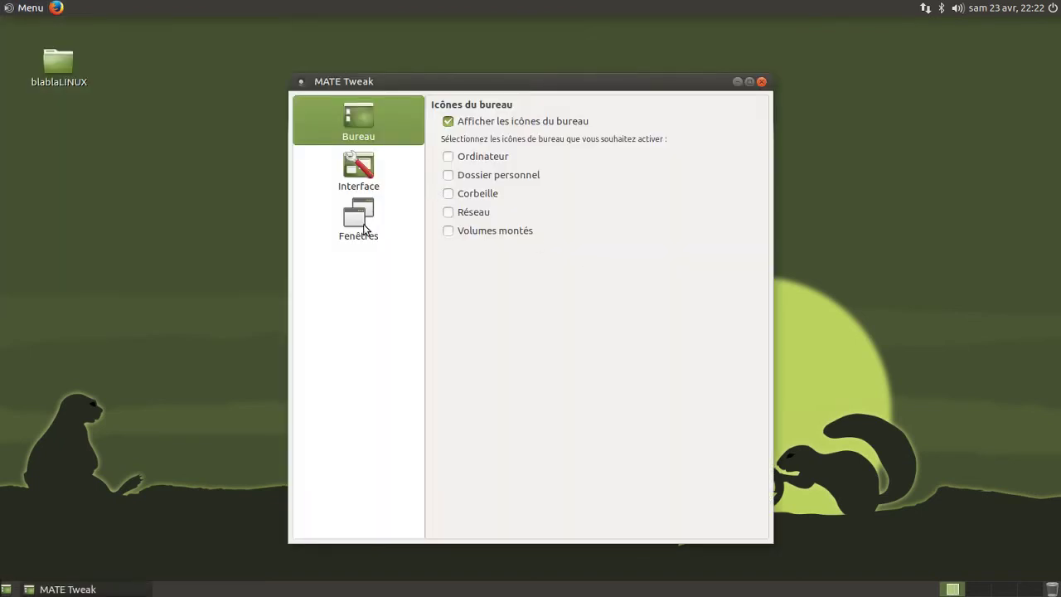
click(365, 219)
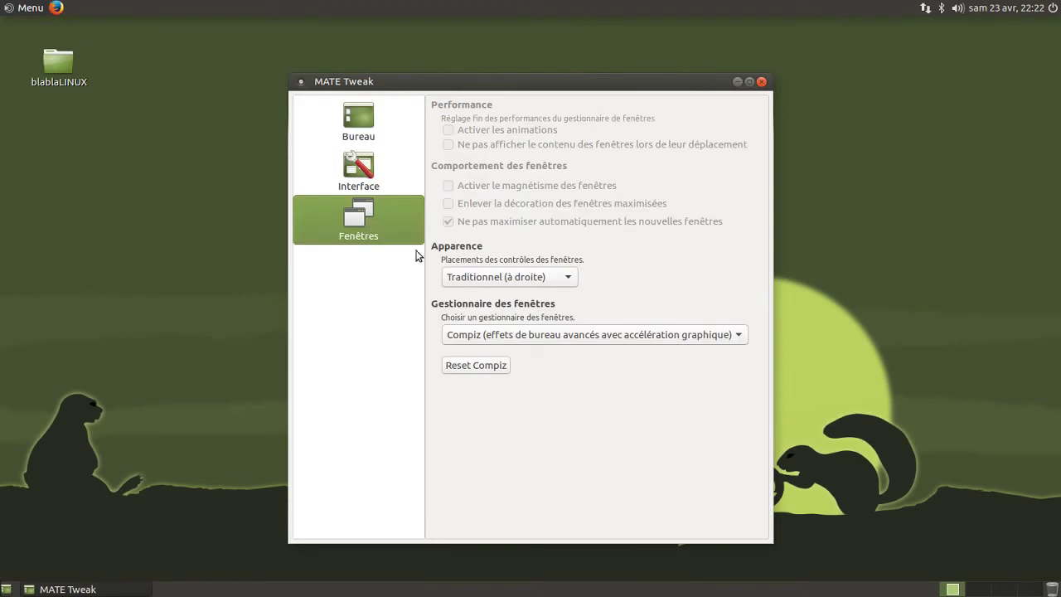
click(482, 338)
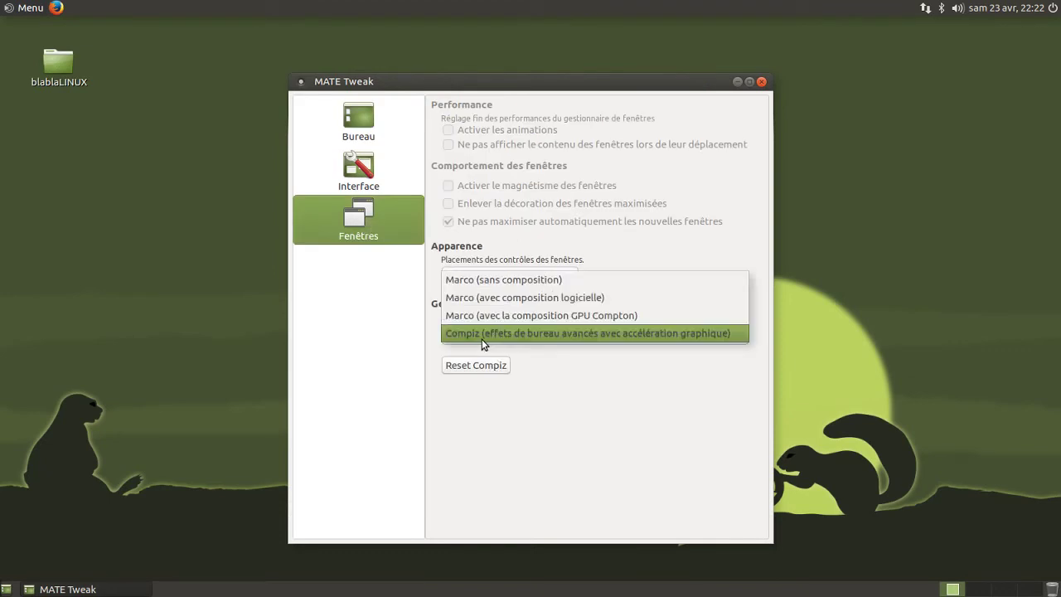
click(498, 297)
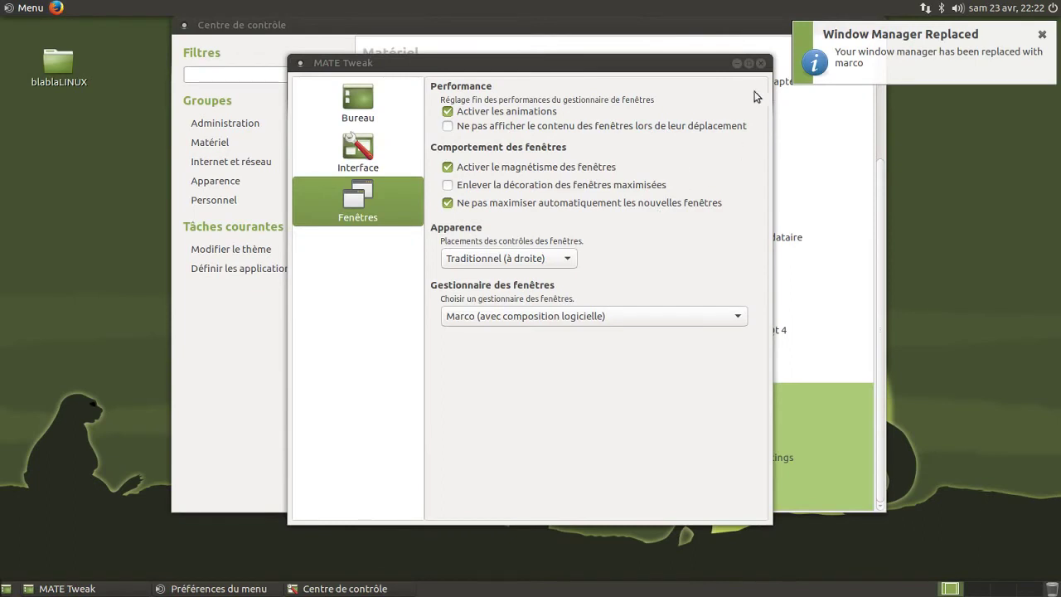
Step: Move the MATE Tweak window, and switch to the second workspace and back to the first
drag(712, 73, 664, 99)
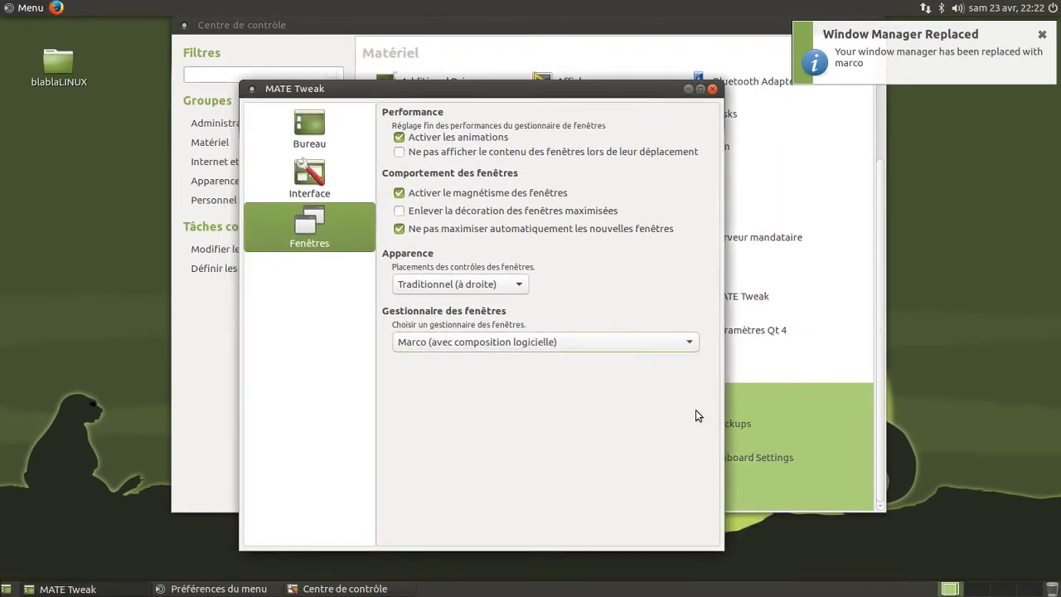
click(950, 588)
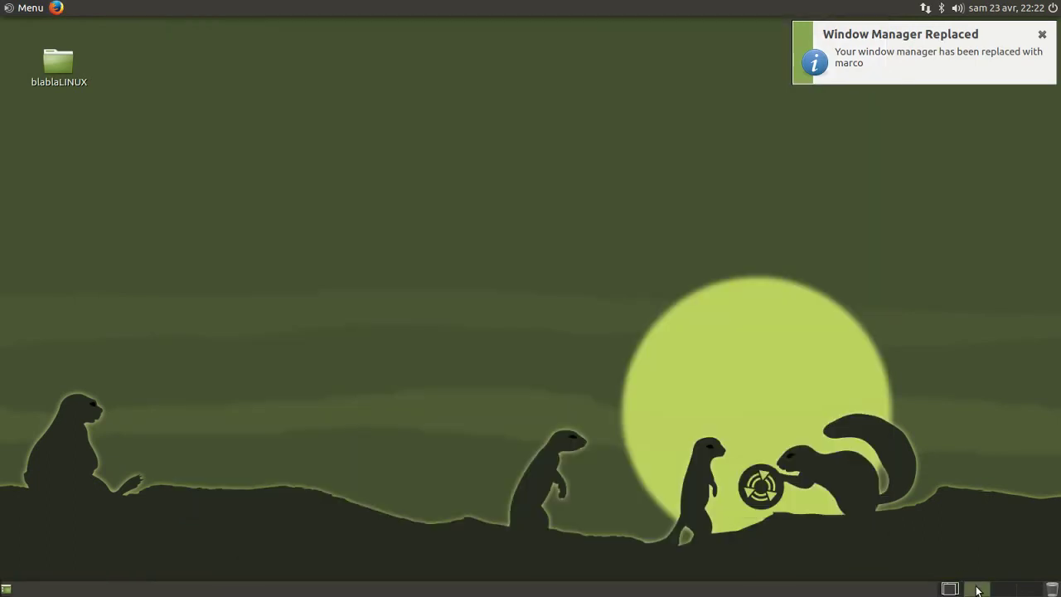
click(950, 588)
Step: Close the MATE Tweak, Centre de contrôle and Préférences du menu windows
click(712, 89)
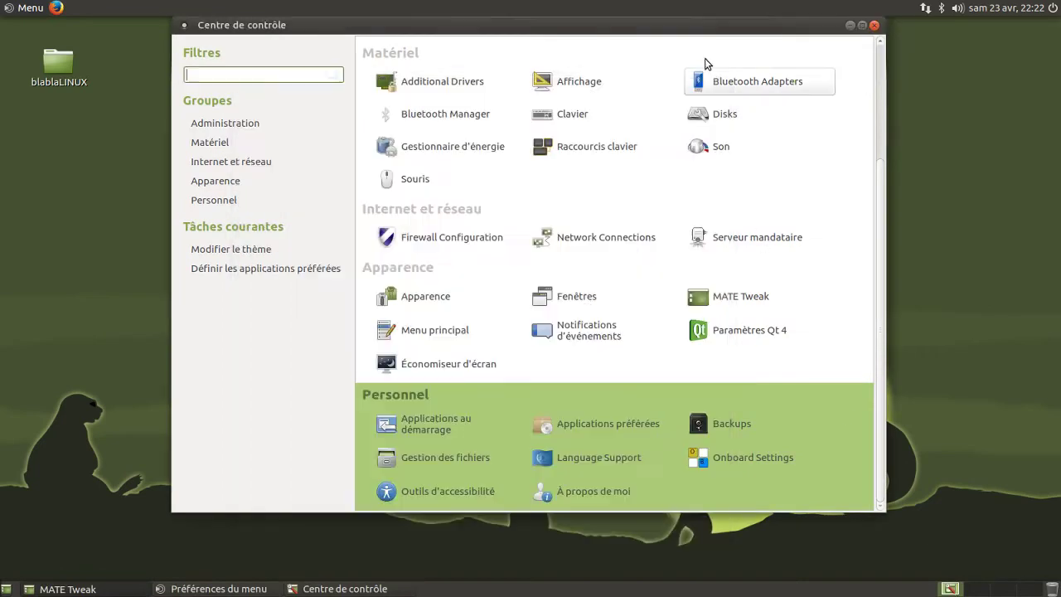
drag(707, 28, 682, 57)
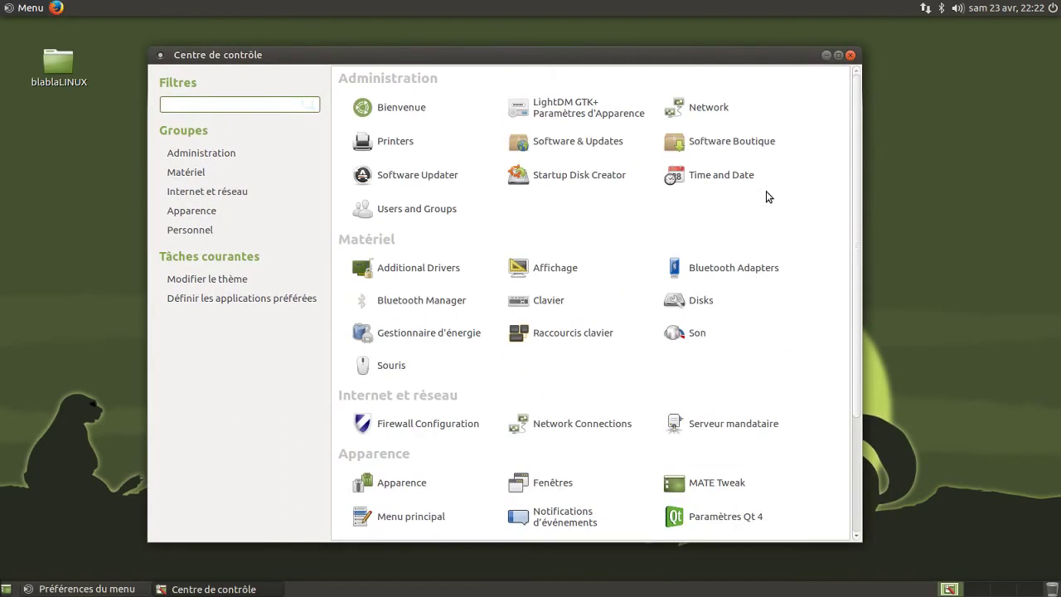
click(849, 55)
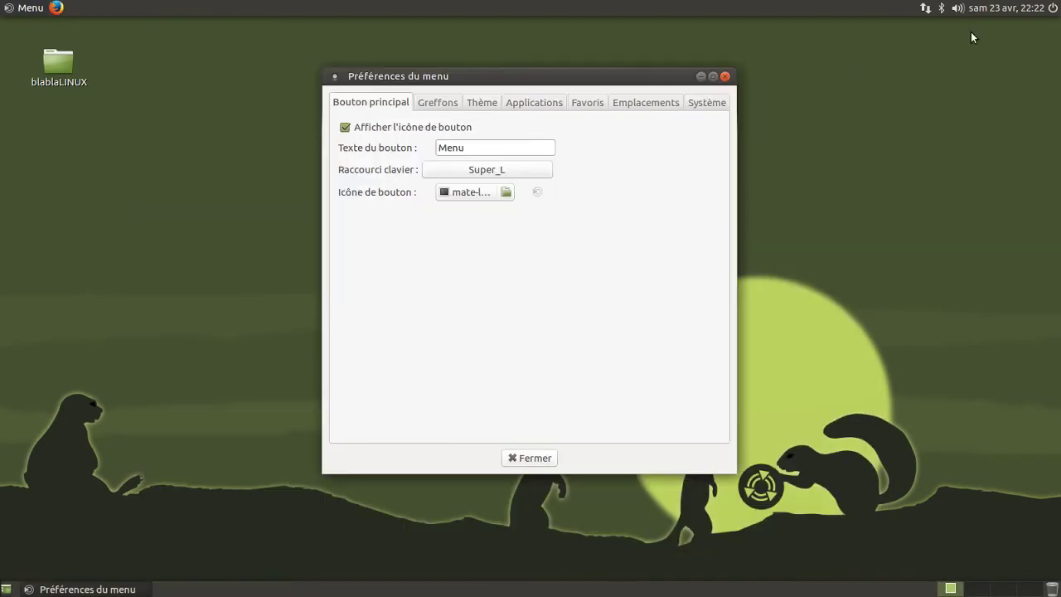
click(724, 76)
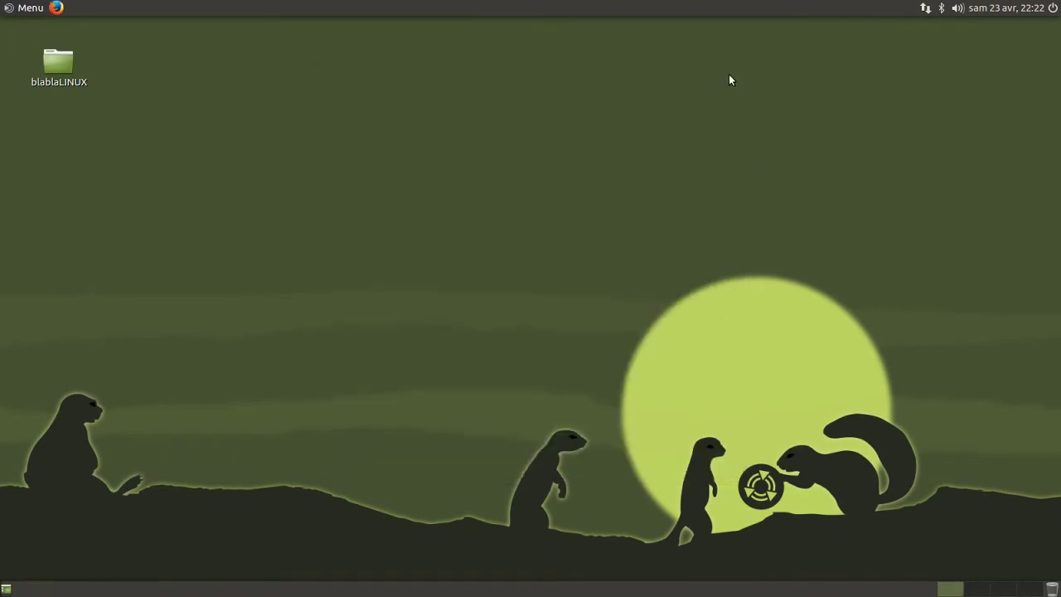
Step: Restart the computer and log back in to the session with the account password
click(1051, 9)
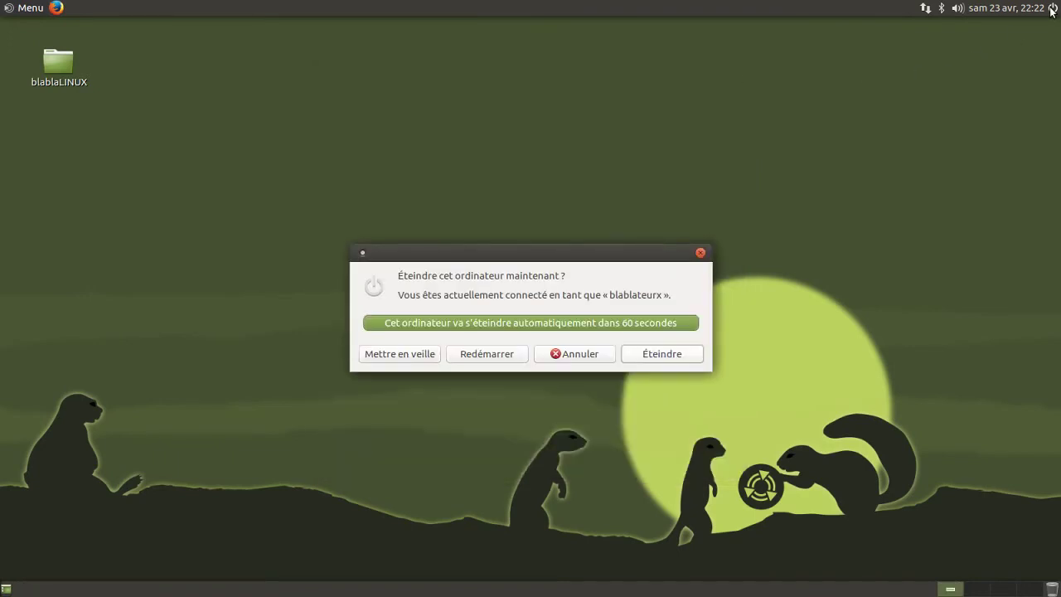
click(504, 353)
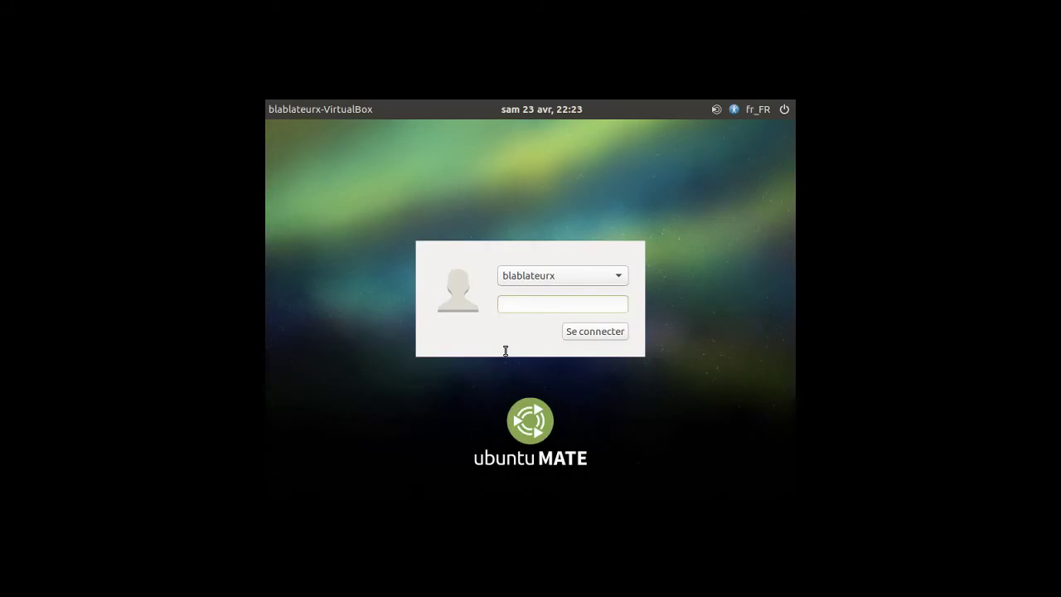
text(••••••••••)
key(Return)
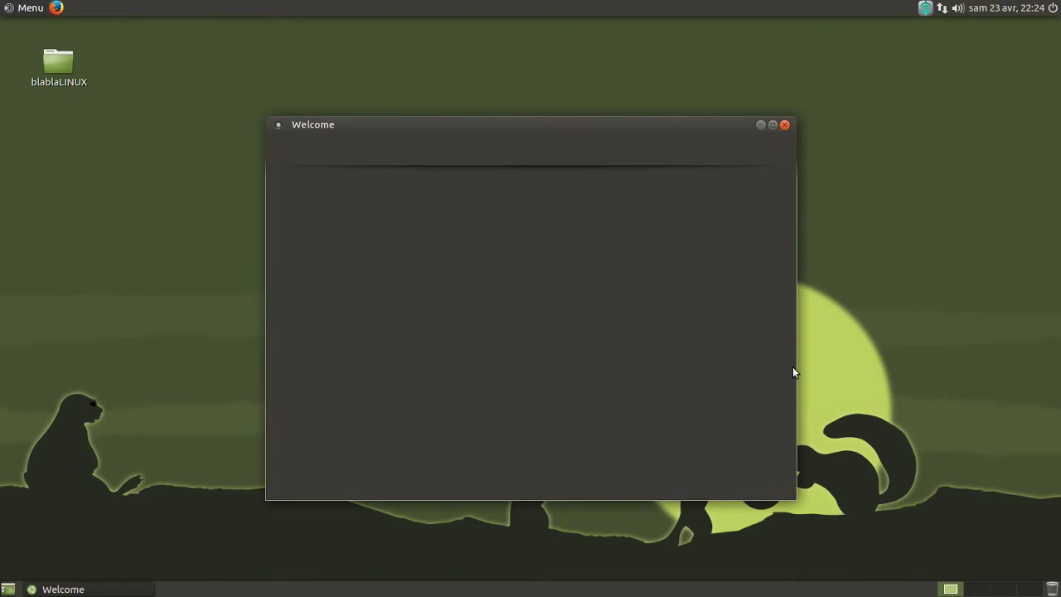
Step: Close the Welcome window and open Terminal MATE by searching the applications for "term"
click(757, 482)
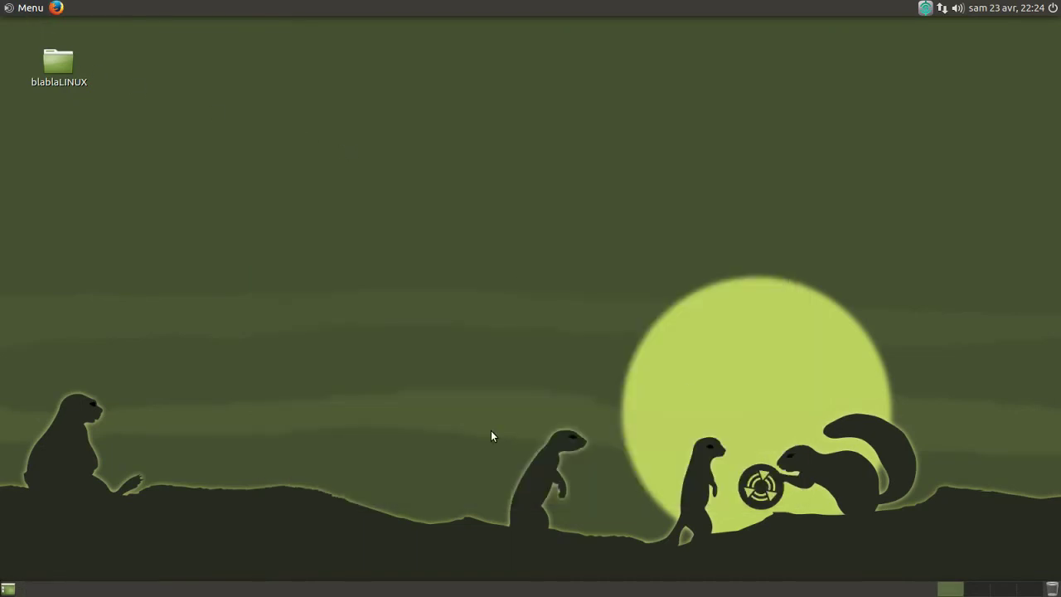
key(super)
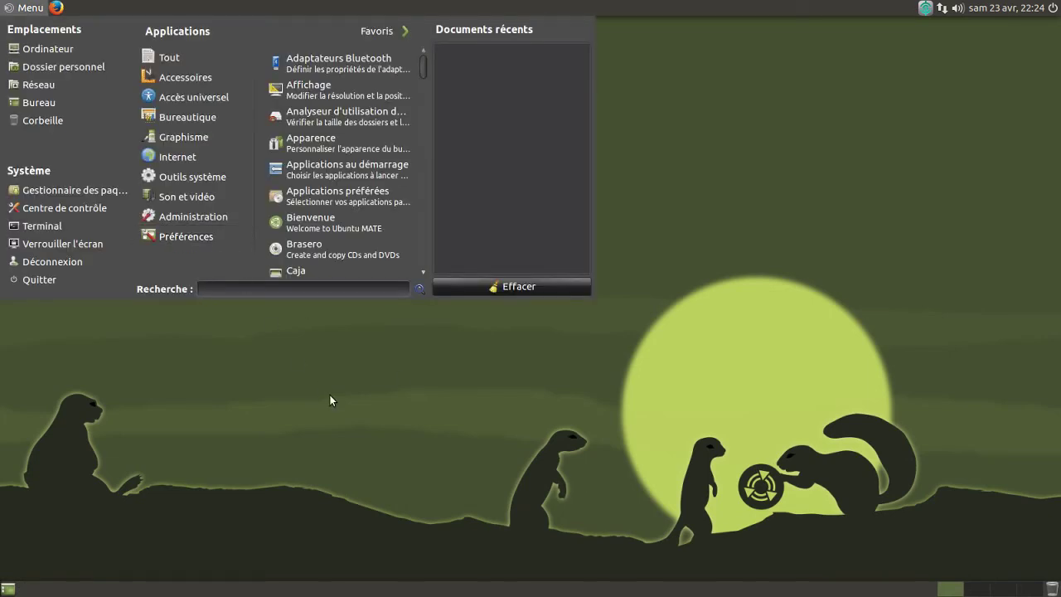
text(term)
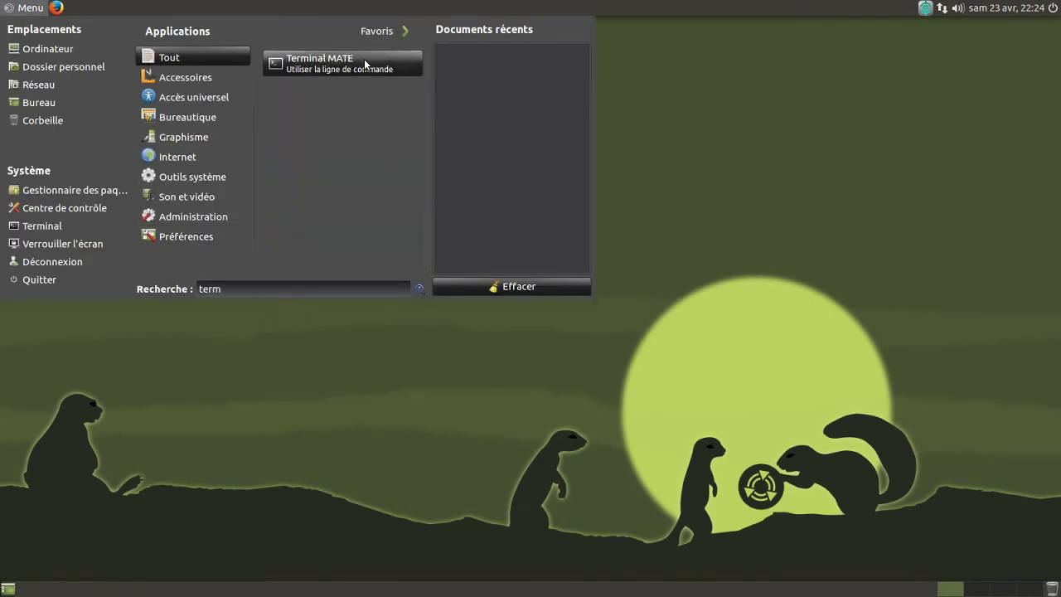
click(364, 58)
Step: Install htop with "sudo apt-get install htop", authenticating with the account password
text(sudo apt-get install htop)
key(Return)
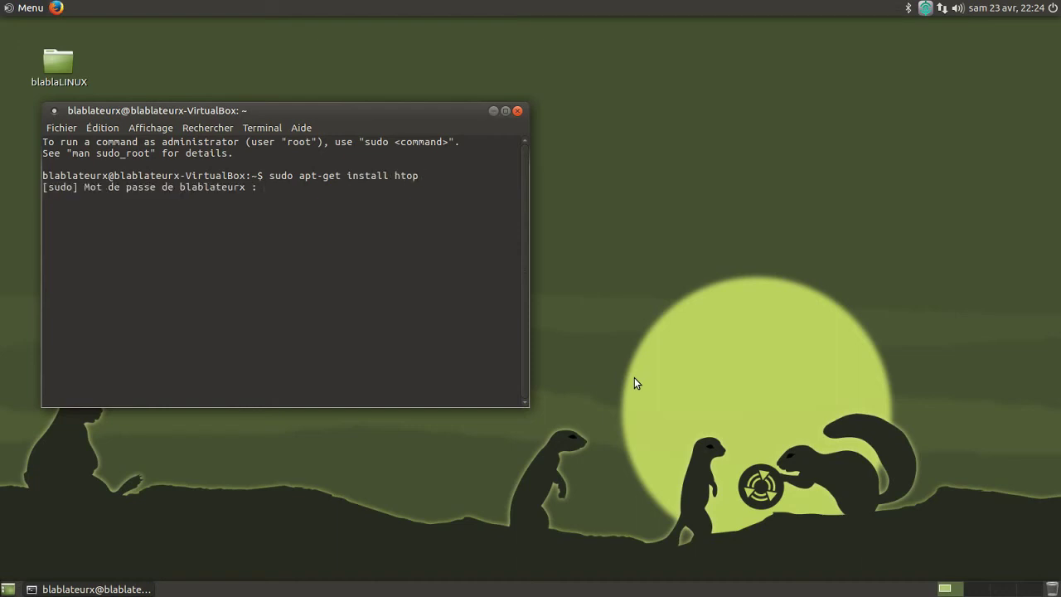
key(Return)
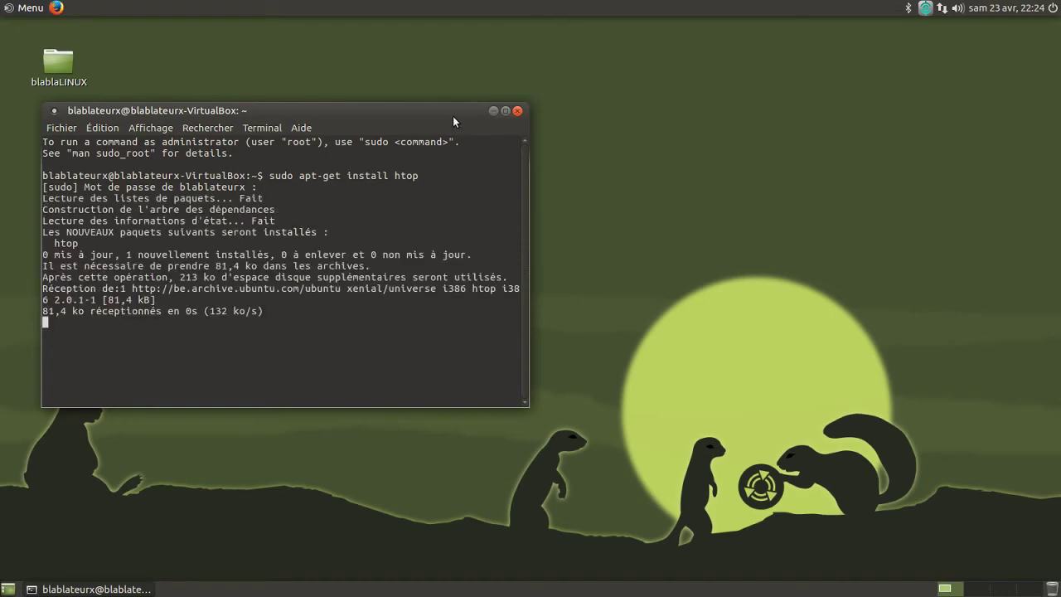
Step: Run htop in the terminal to check the system's resource usage, and close the terminal with its running process
drag(452, 112, 773, 107)
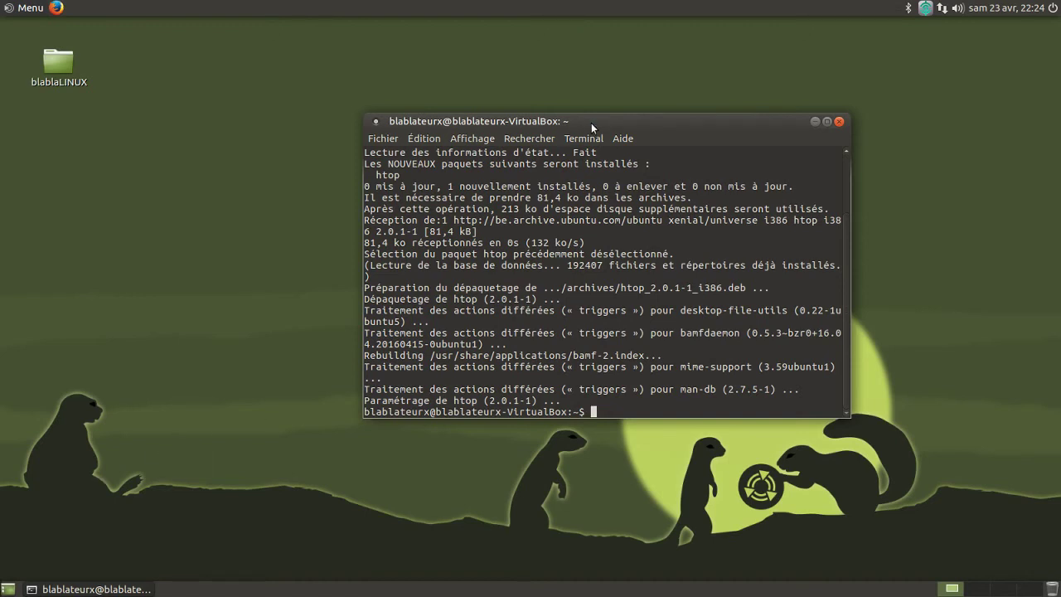
text(htop)
key(Return)
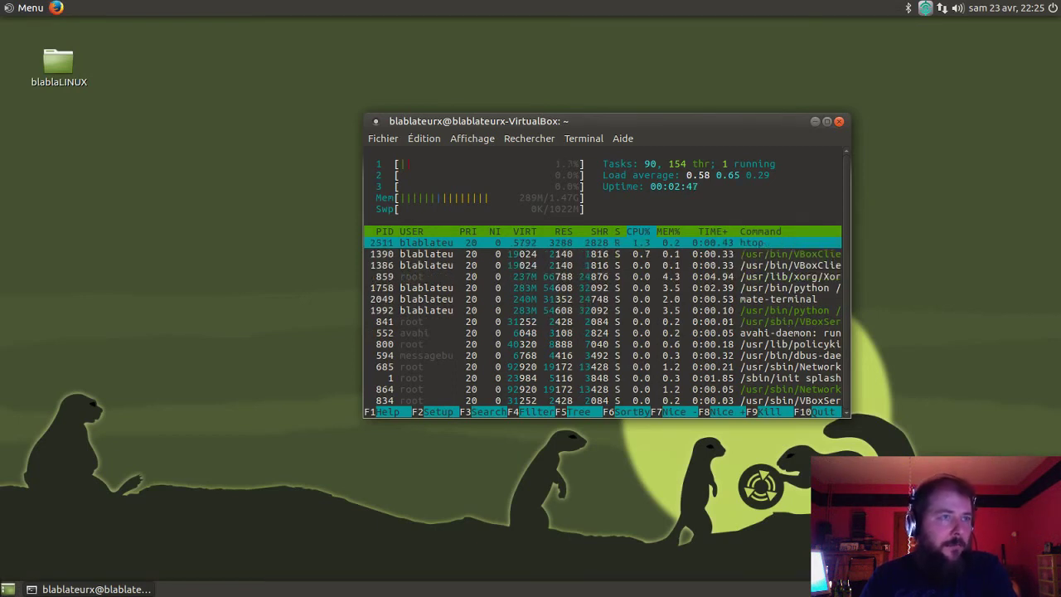
click(837, 122)
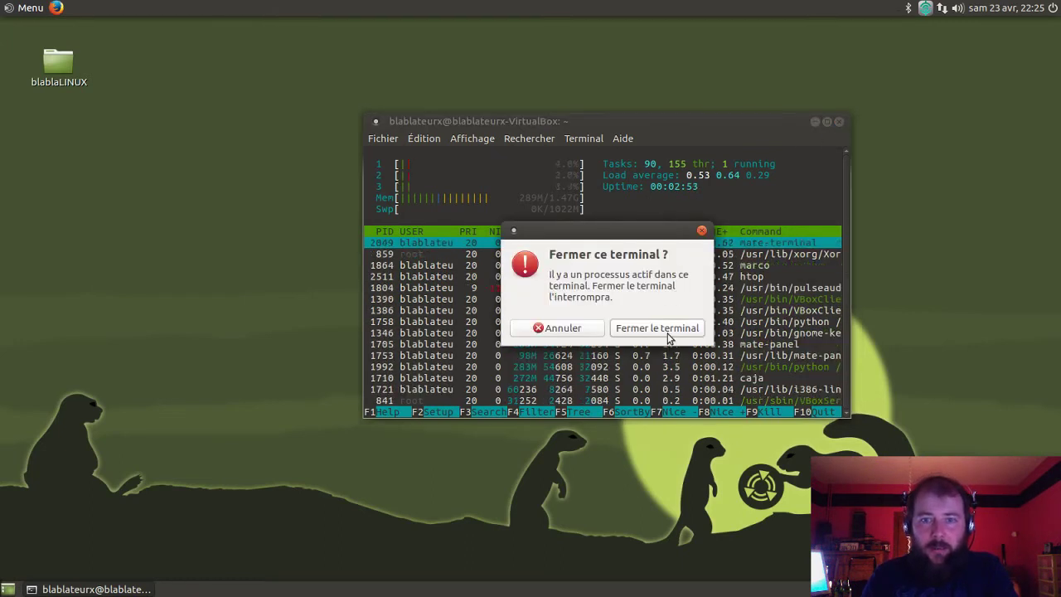
click(667, 330)
Step: Search the installed applications for "compi" and for "ccsp", clearing the search text after each
click(10, 11)
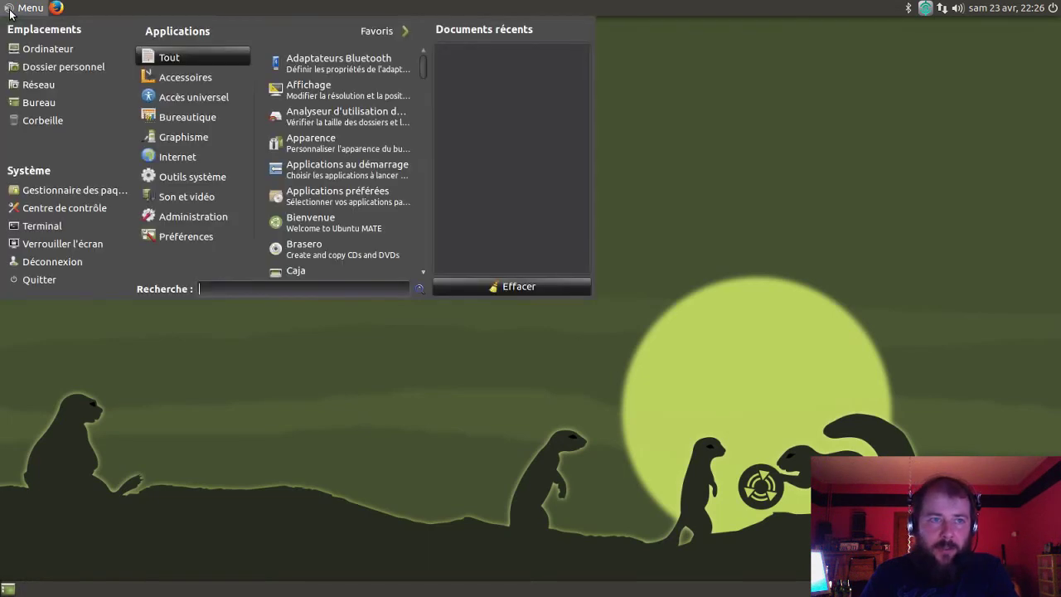
text(compl)
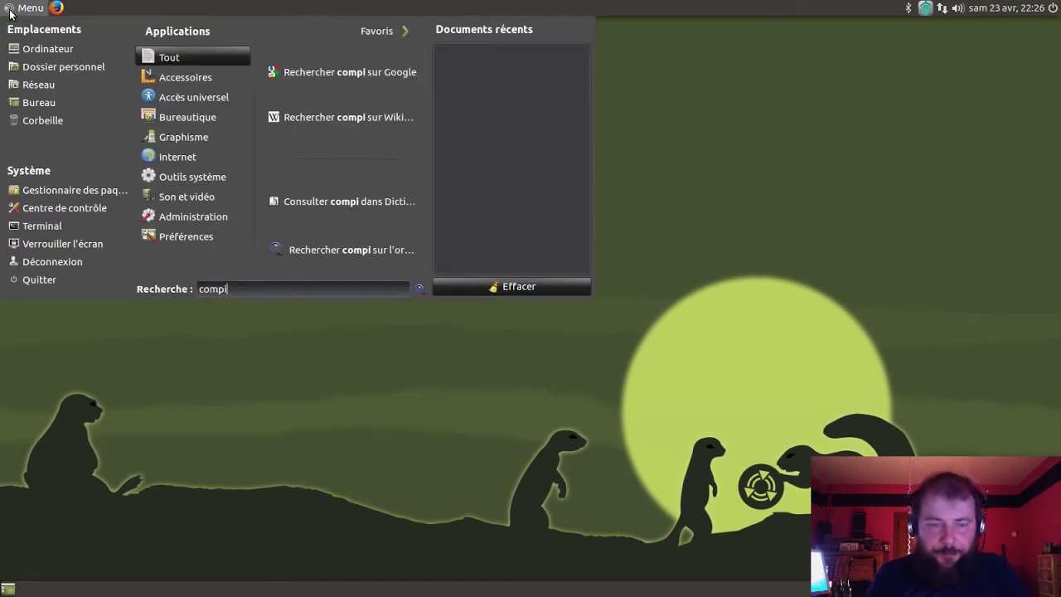
key(BackSpace)
key(BackSpace)
key(BackSpace)
key(BackSpace)
key(BackSpace)
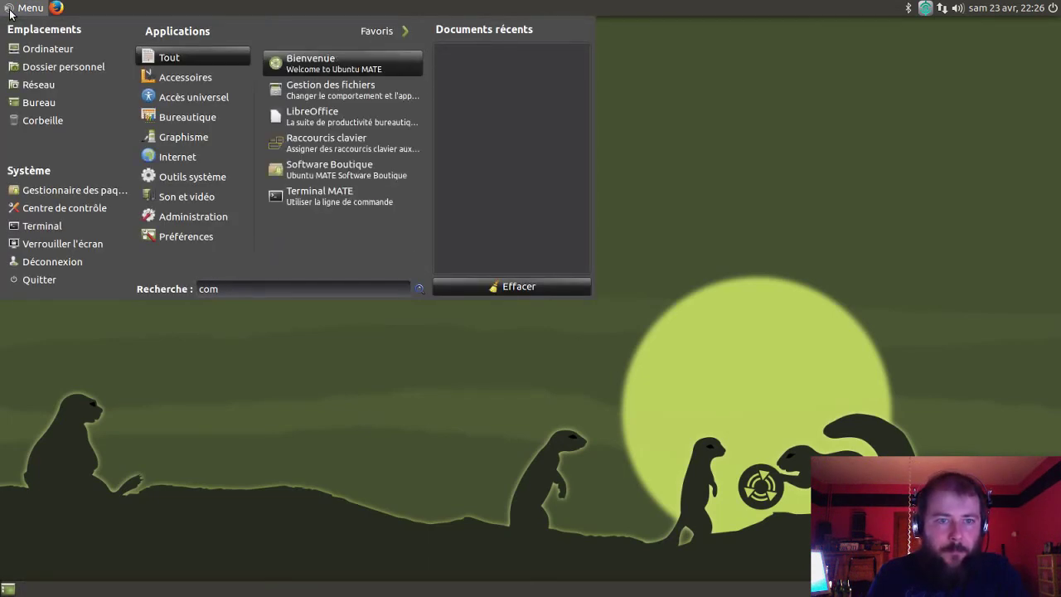
text(c)
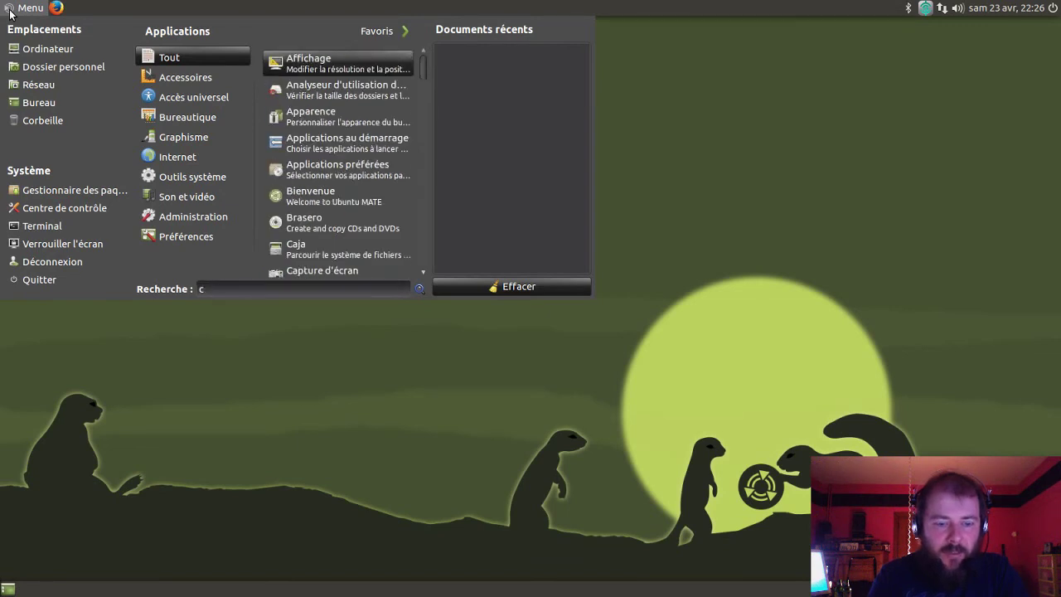
text(csp)
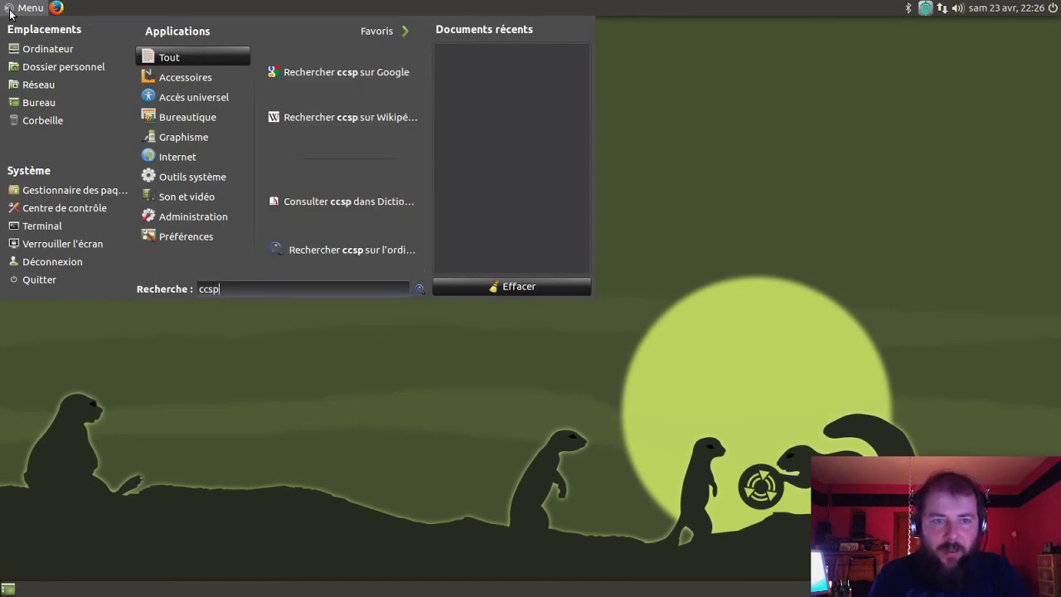
key(BackSpace)
key(BackSpace)
key(BackSpace)
key(BackSpace)
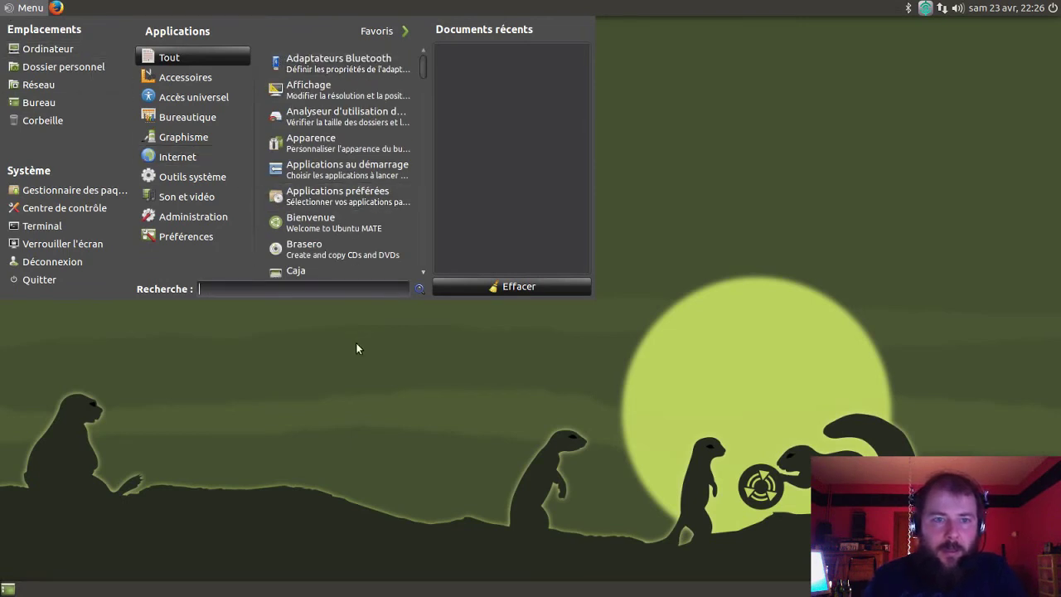
Step: Open the Centre de contrôle and look through the Apparence group for a Compiz settings tool
click(55, 212)
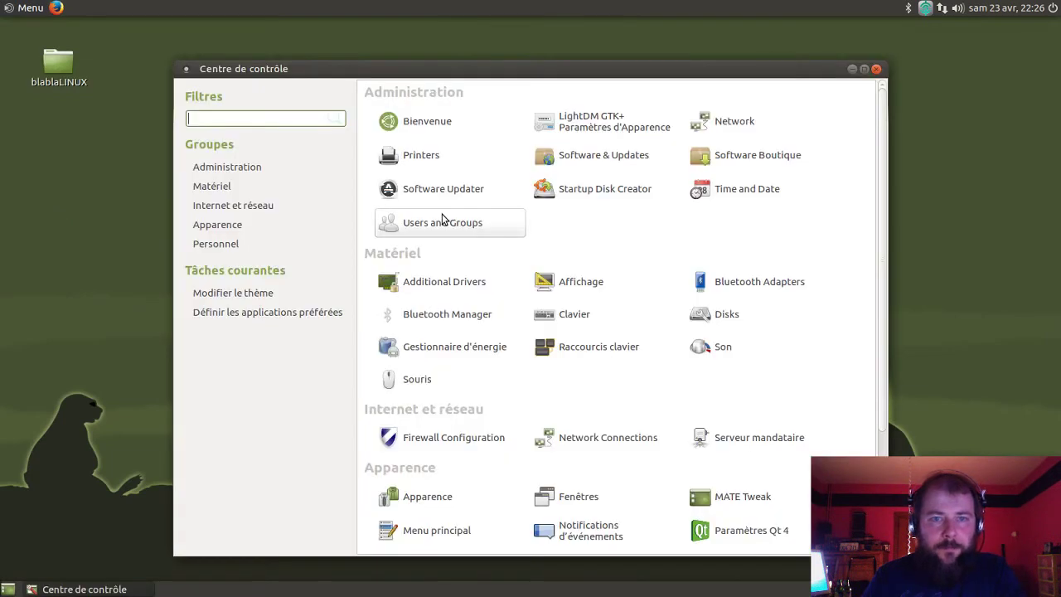
scroll(493, 286, down, 3)
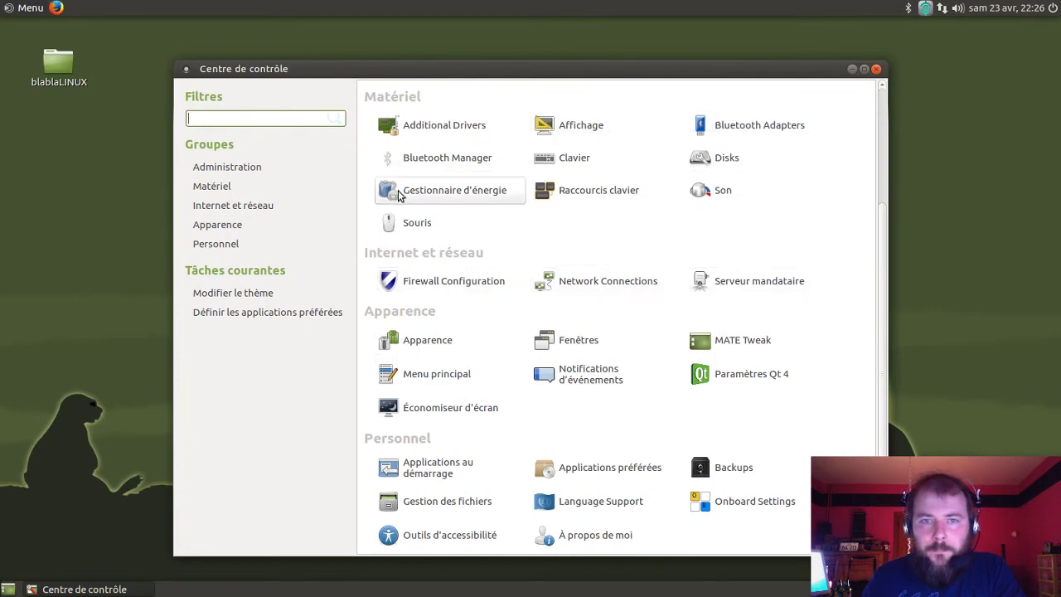
click(211, 224)
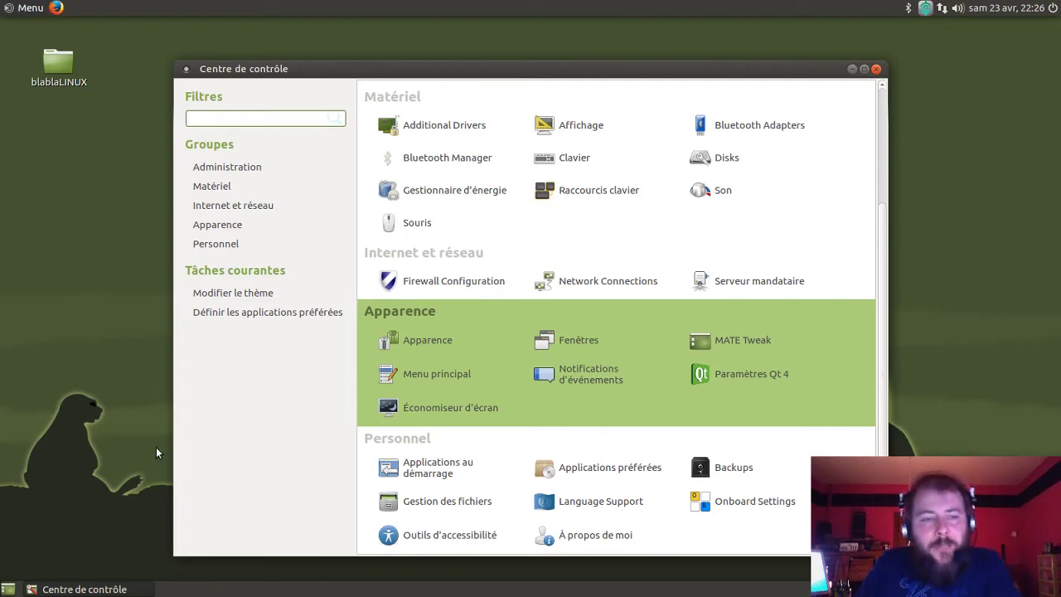
Step: Switch to the Chromium browser on the host and search Google for "commande installation compiz"
key(ctrl+f)
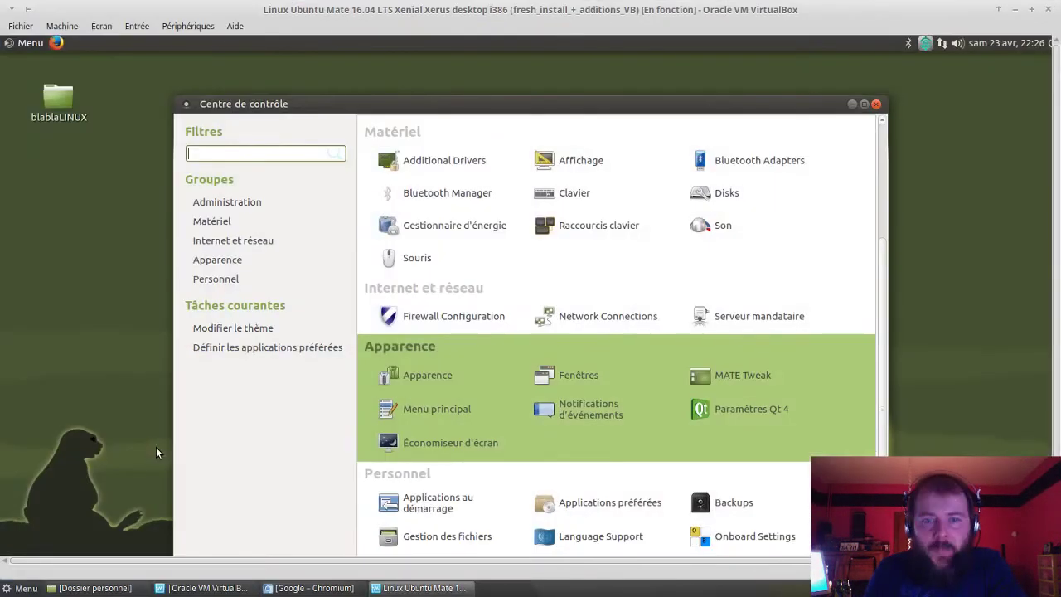
click(302, 587)
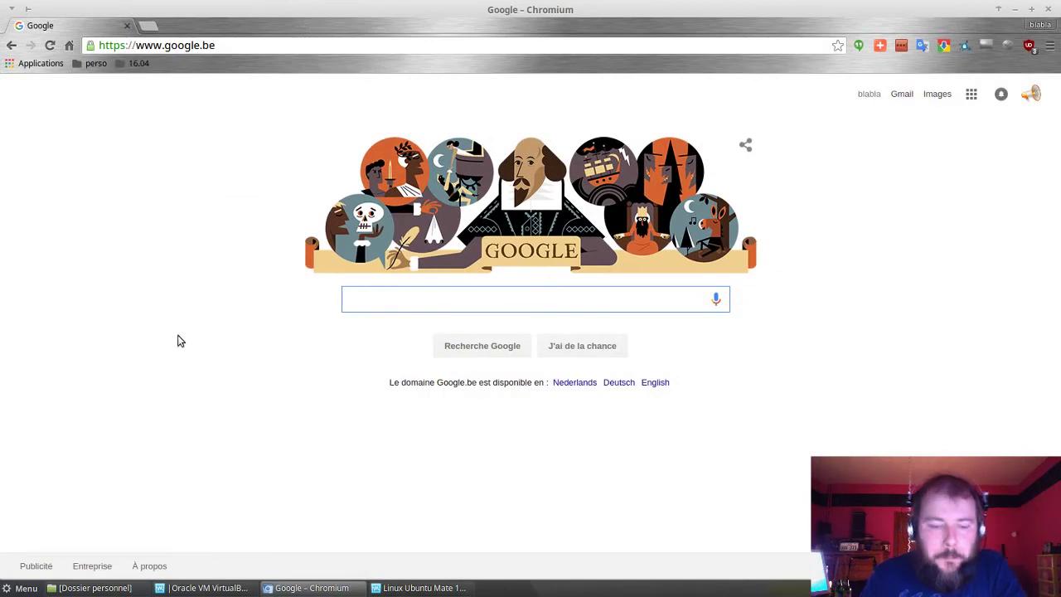
text(commande installation )
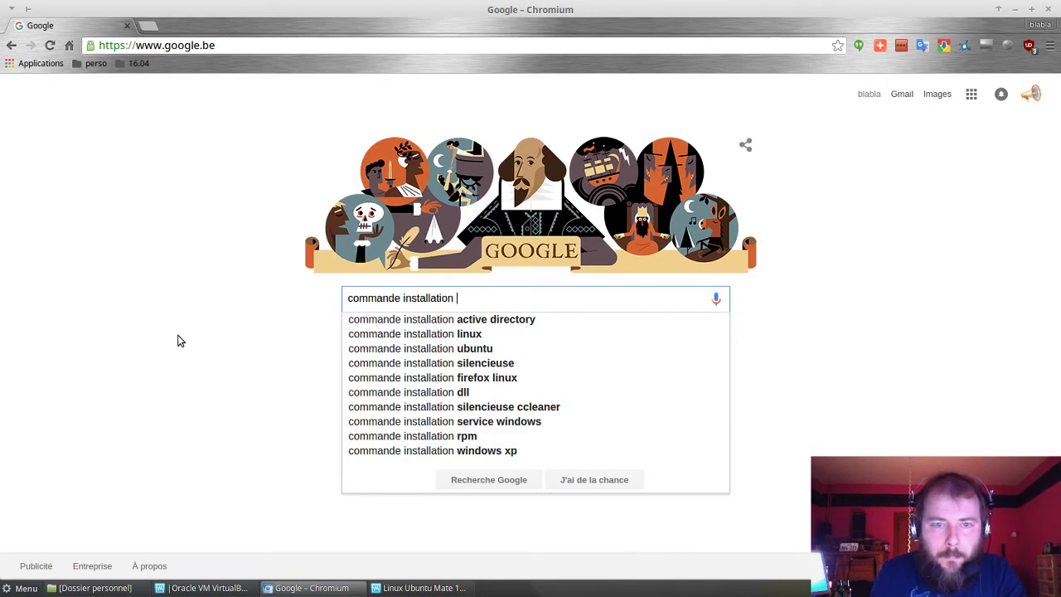
text(compiz)
key(Return)
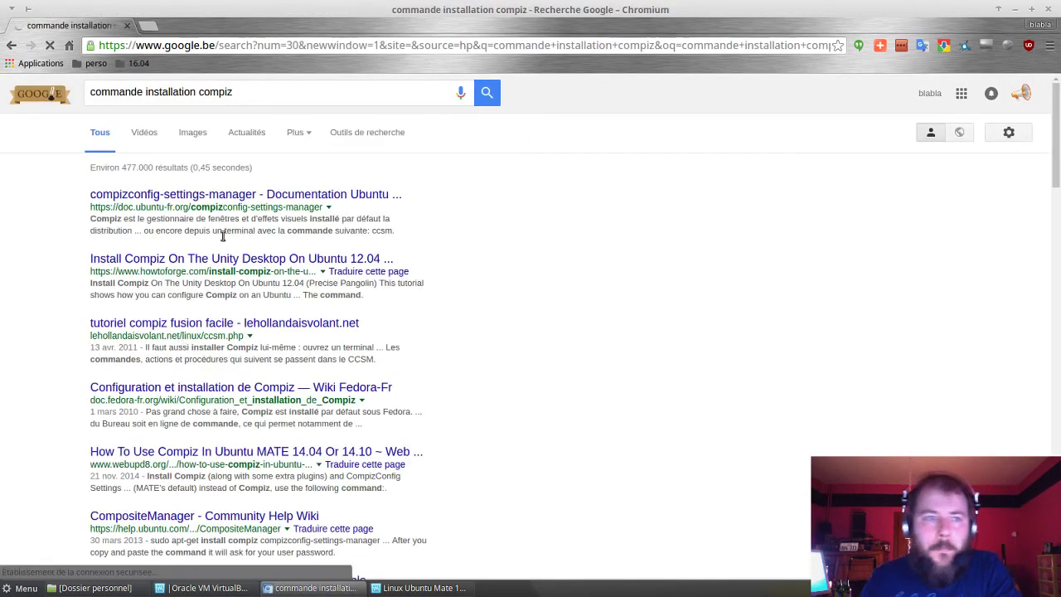
Step: Open the Ubuntu Francophone documentation page on compizconfig-settings-manager and look through its installation, launch and precautions sections
click(276, 193)
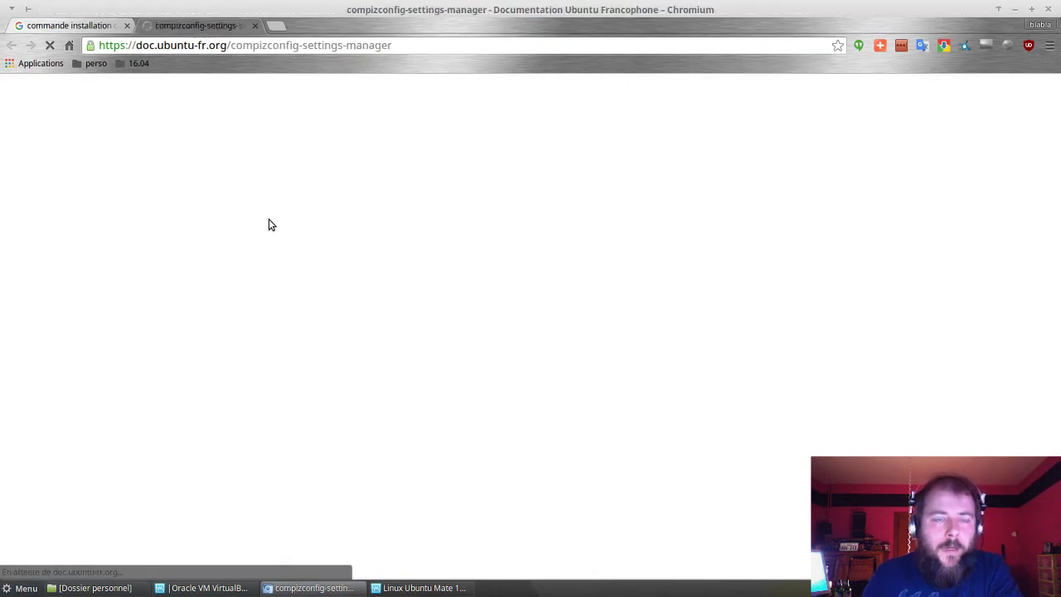
scroll(315, 364, down, 10)
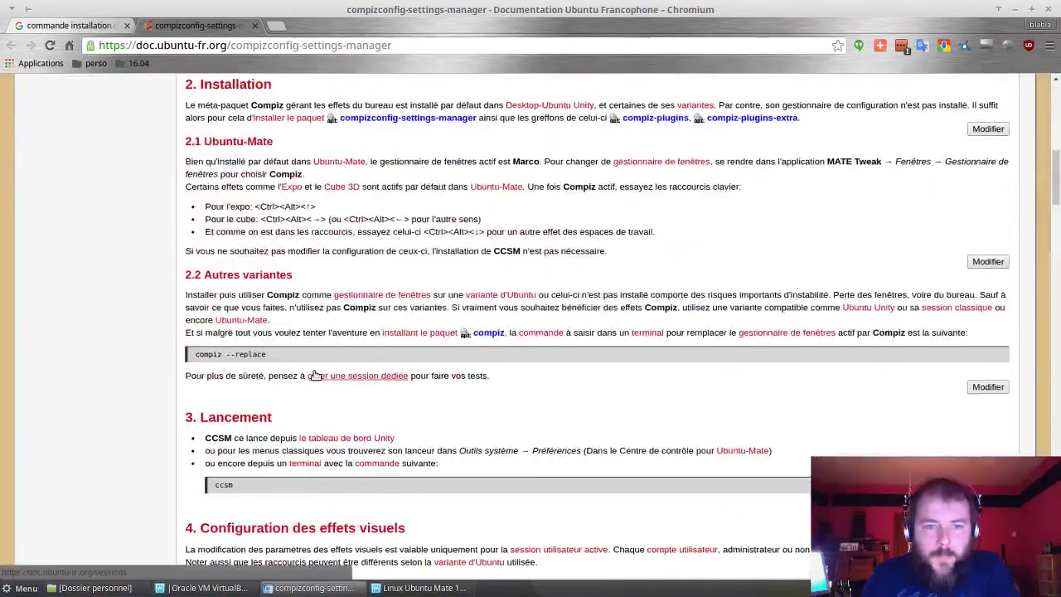
scroll(315, 375, down, 2)
scroll(315, 375, up, 4)
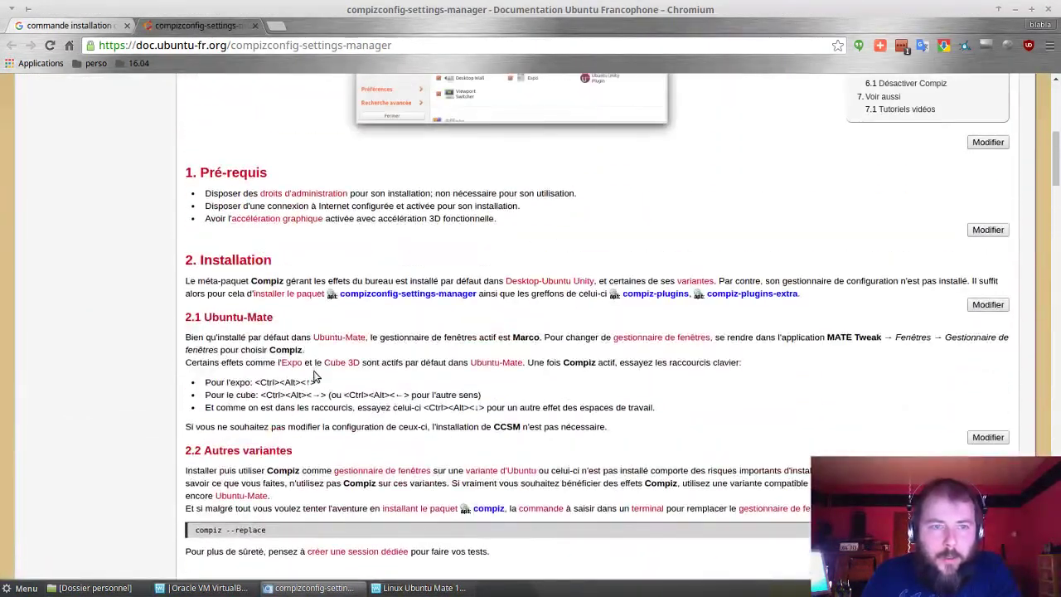
scroll(315, 375, down, 7)
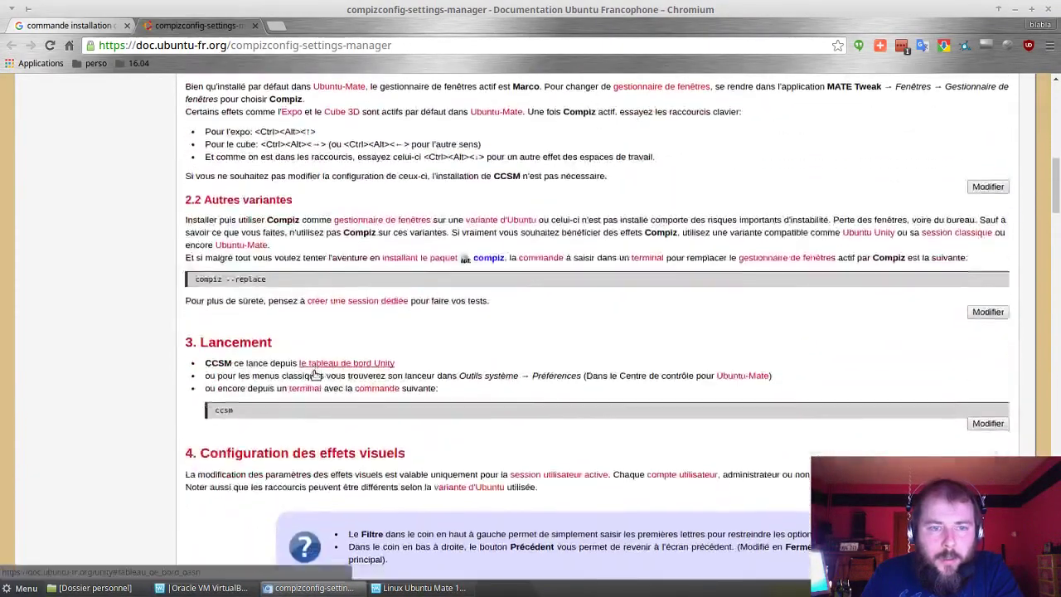
scroll(315, 376, down, 10)
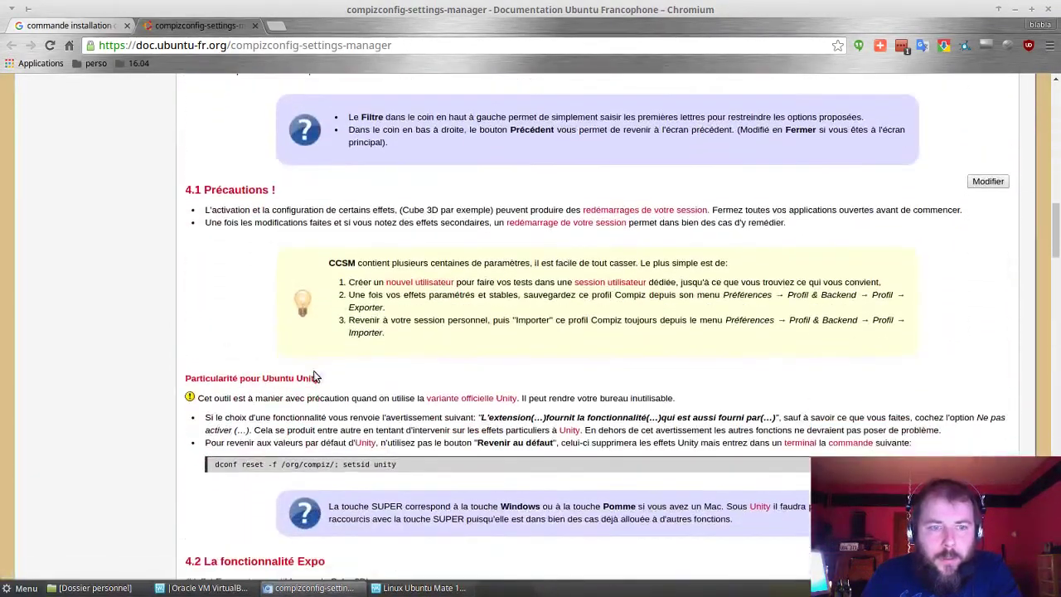
scroll(138, 178, up, 4)
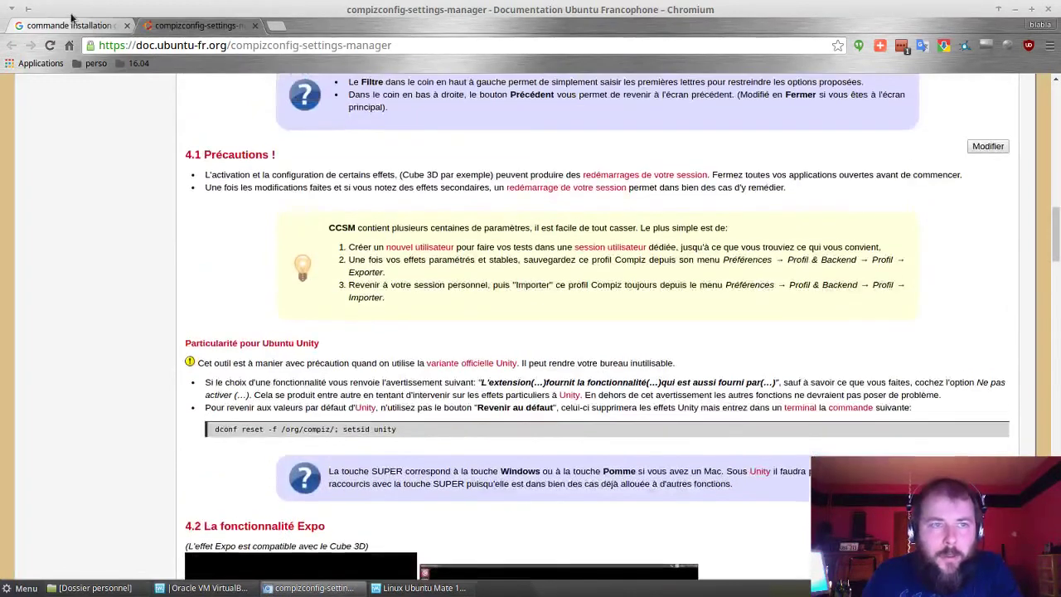
Step: Return to the Google results and search for "compiz installation ubuntu" instead
click(73, 25)
click(260, 93)
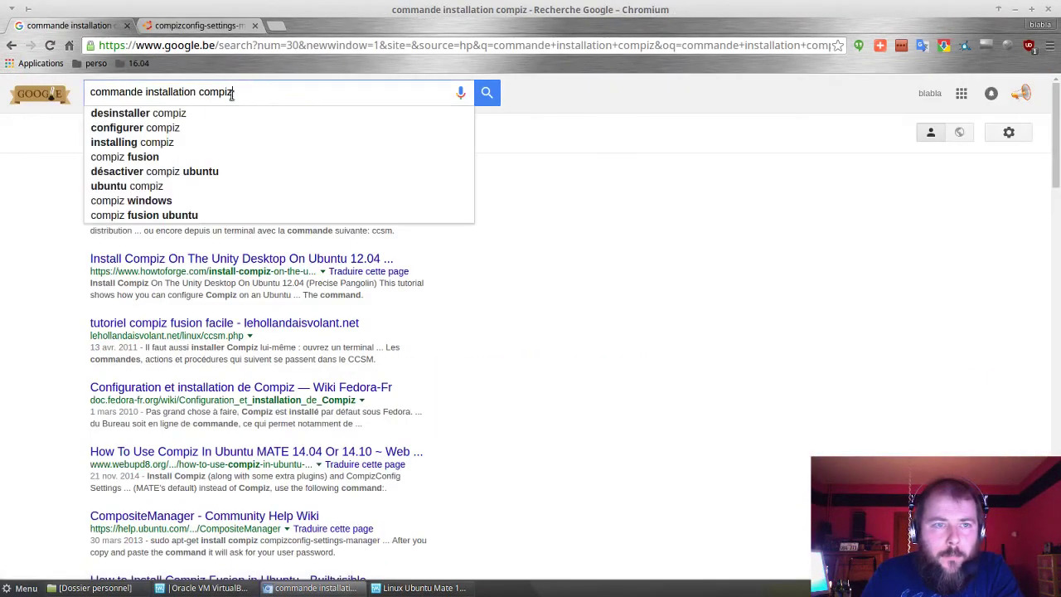
drag(260, 93, 86, 89)
text(compi)
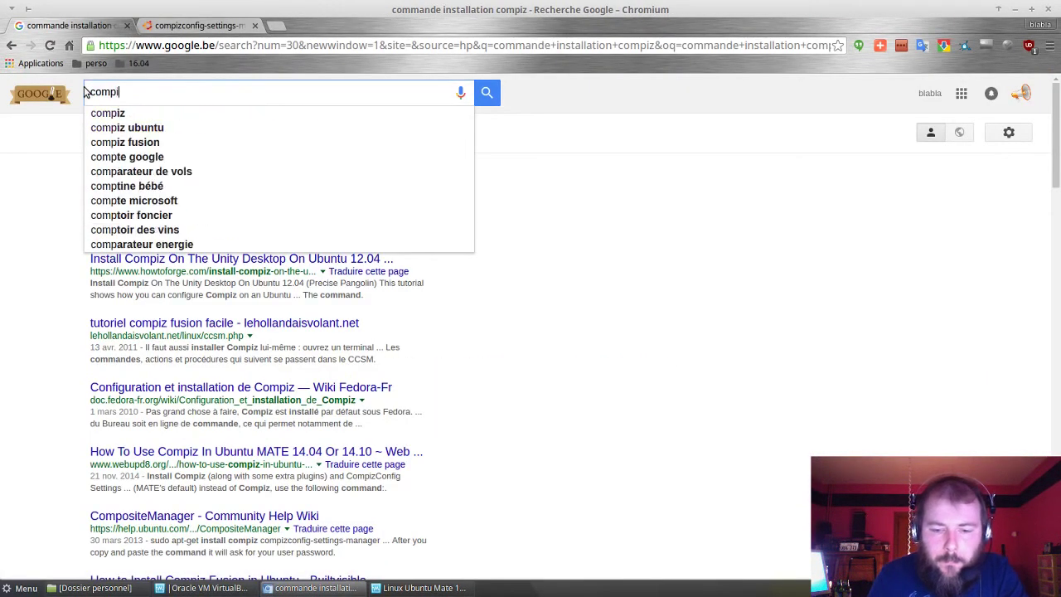
text(z installatyion)
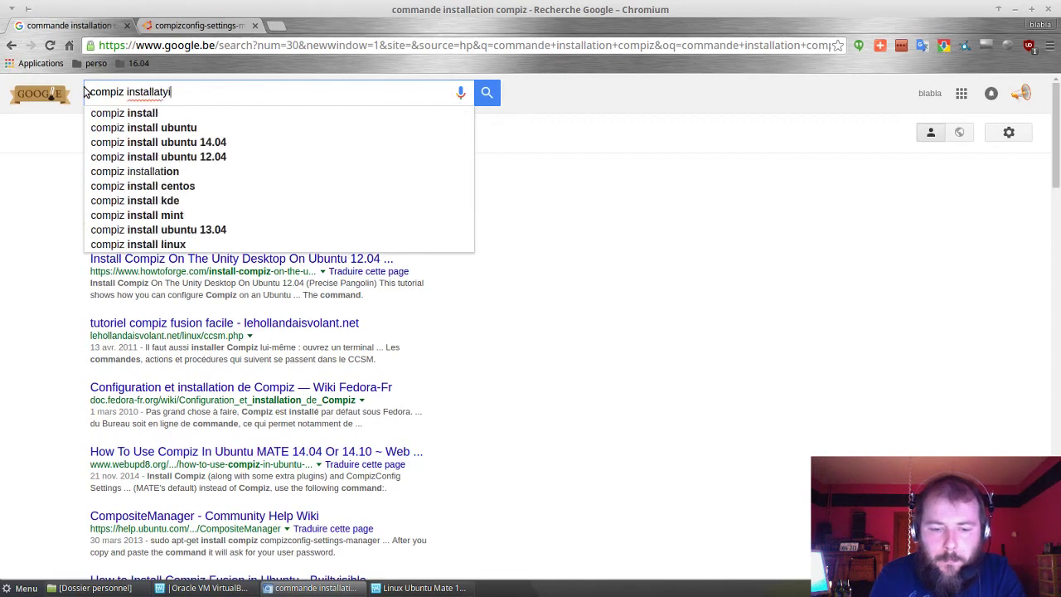
key(BackSpace)
key(BackSpace)
key(BackSpace)
key(BackSpace)
key(BackSpace)
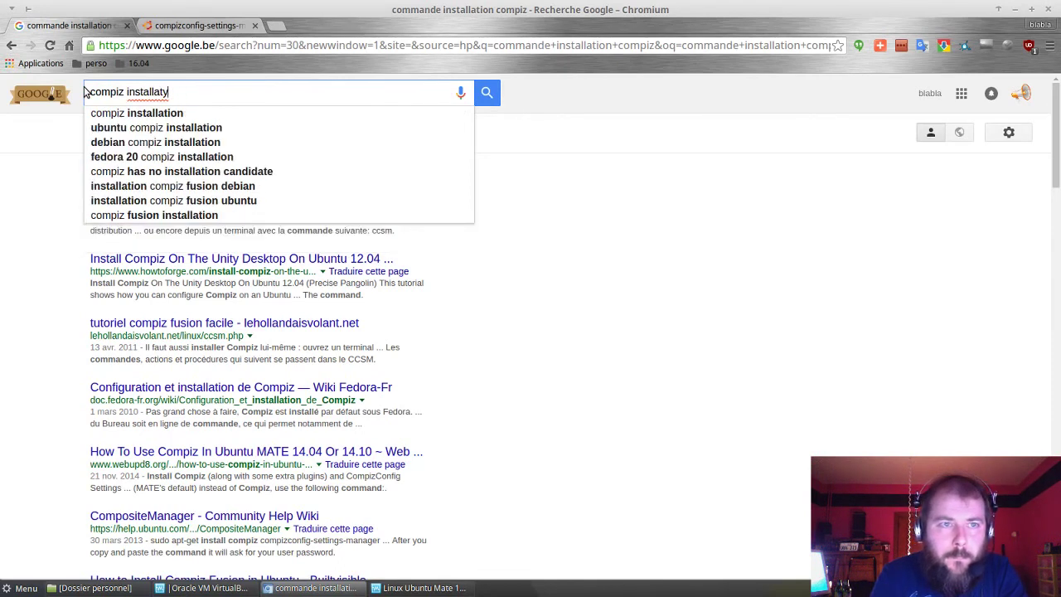
text(ion ubuntu)
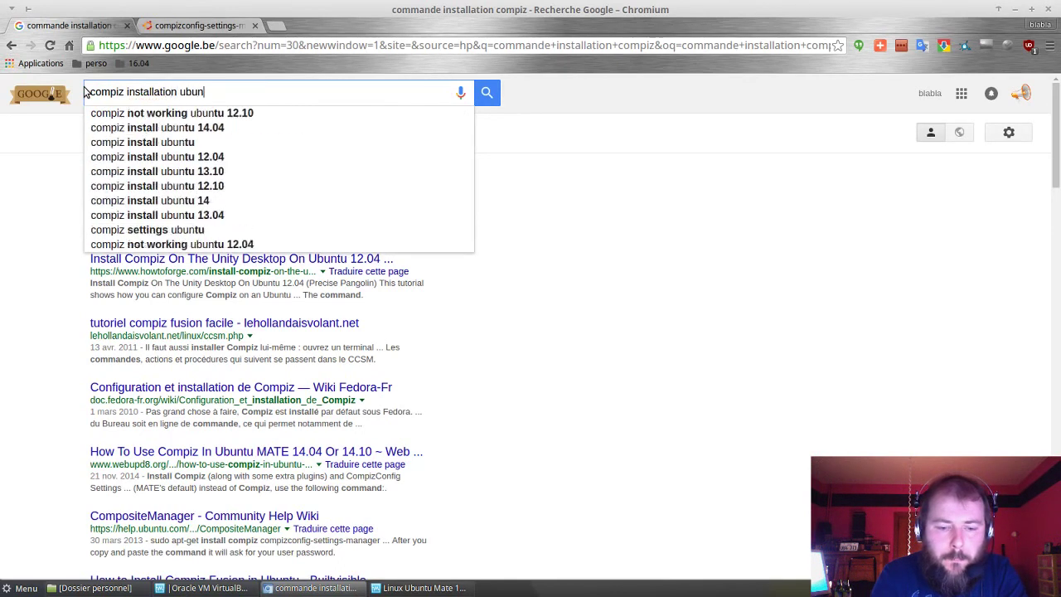
key(Return)
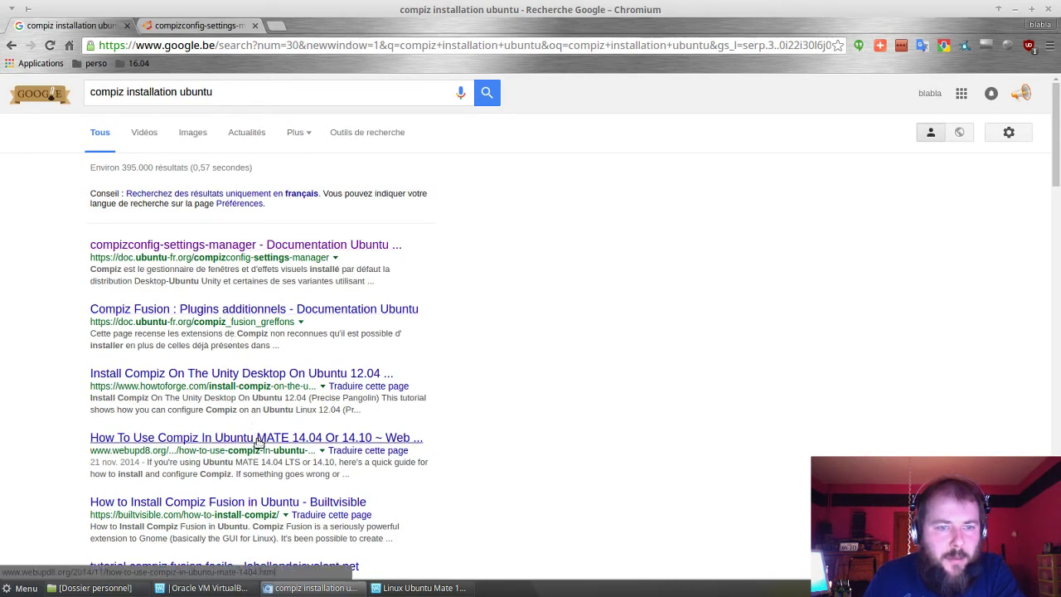
Step: Open Builtvisible's "How to Install Compiz Fusion in Ubuntu" article and read its installation instructions
click(261, 502)
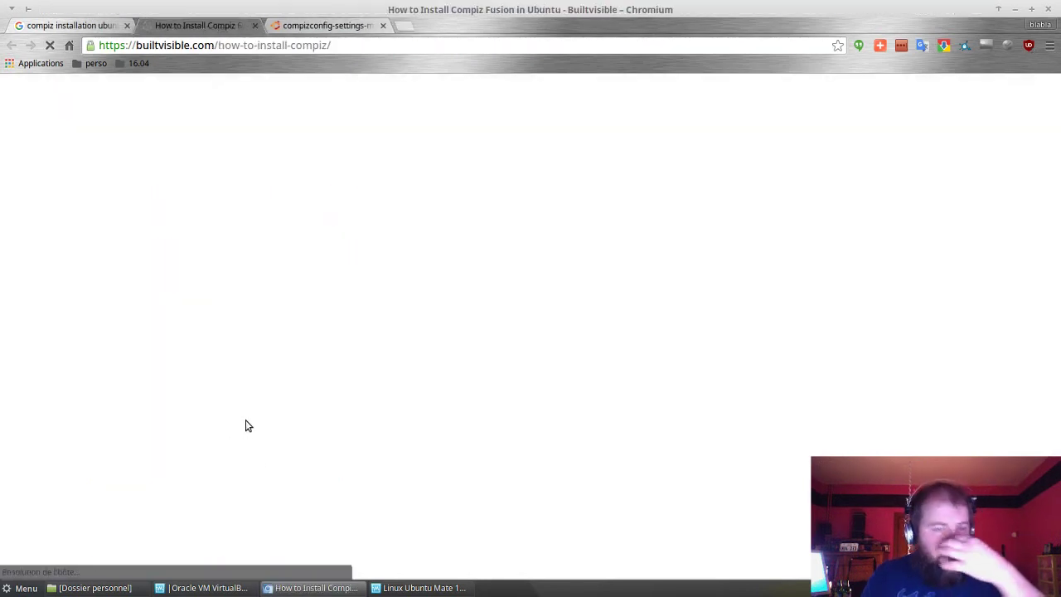
scroll(240, 428, down, 10)
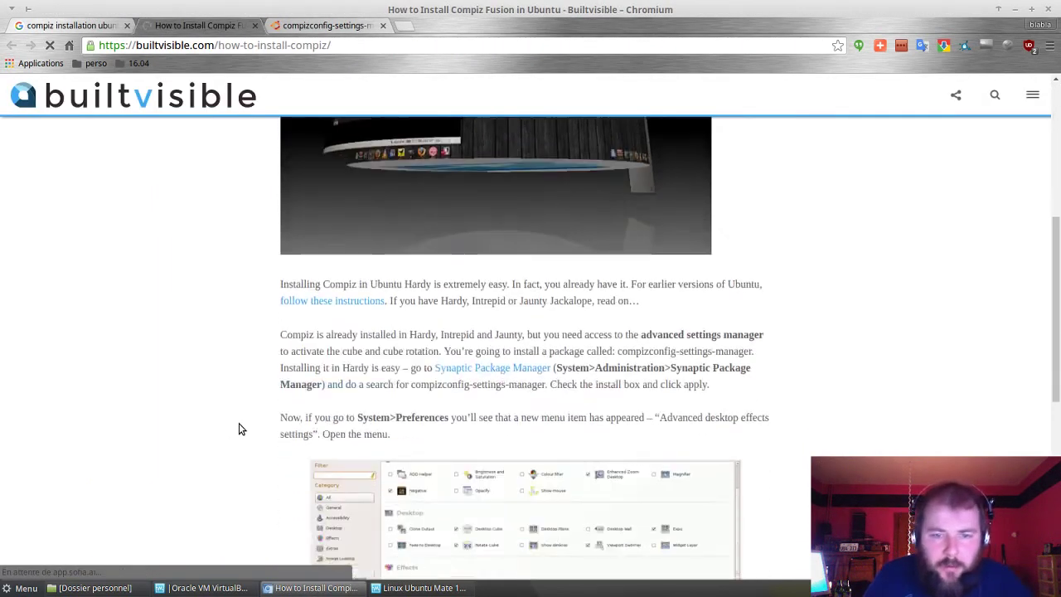
scroll(239, 428, down, 5)
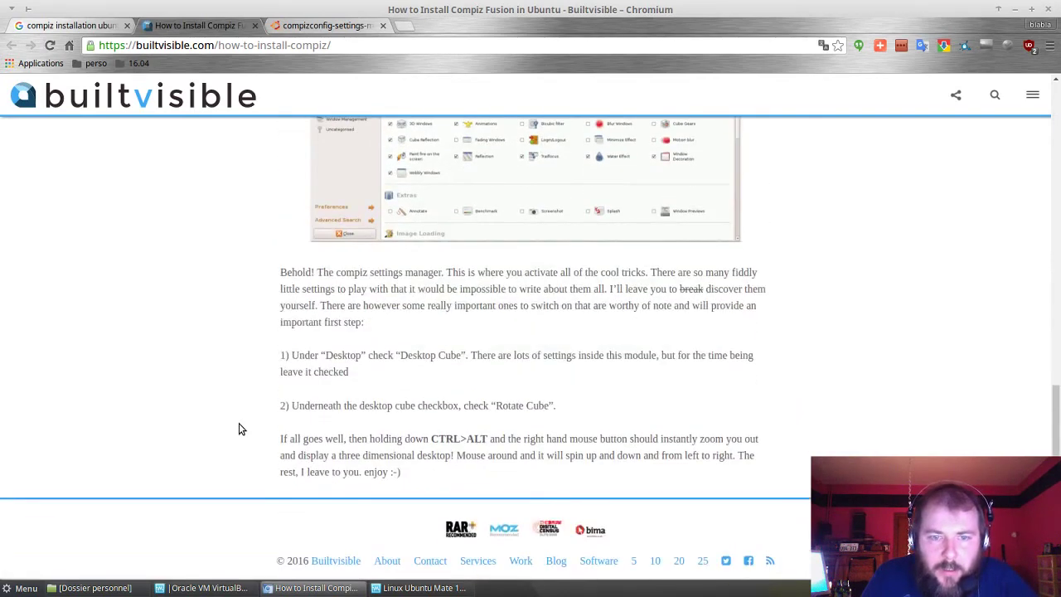
scroll(239, 428, up, 8)
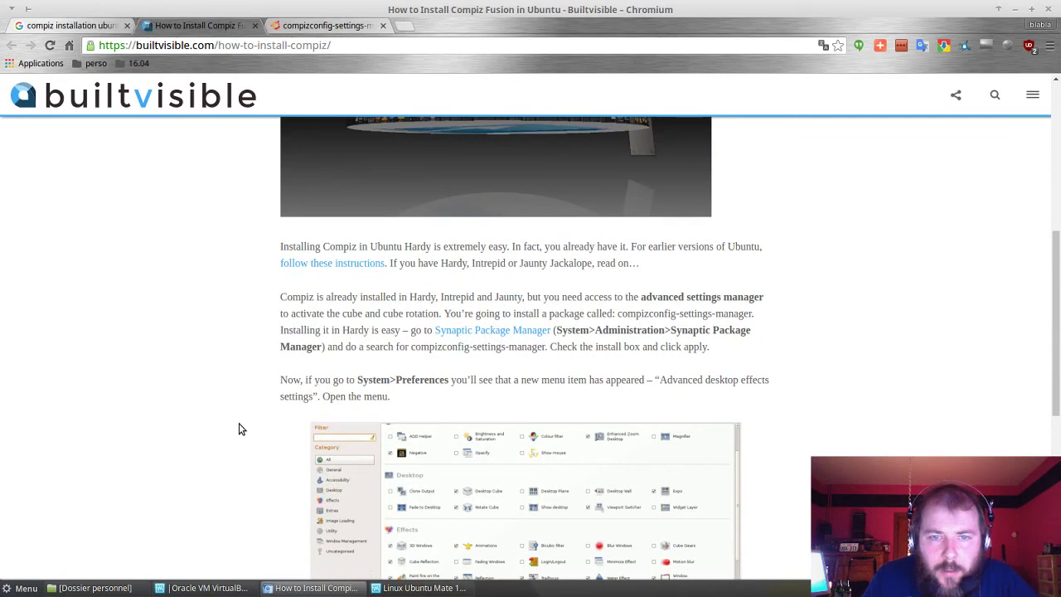
scroll(239, 428, up, 4)
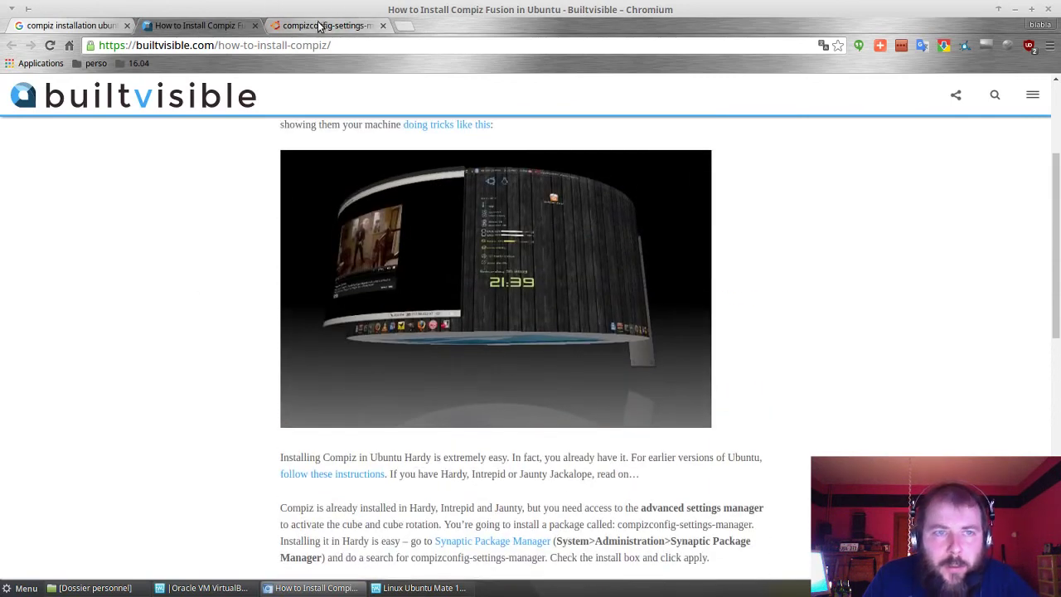
Step: Go back to the compizconfig-settings-manager documentation and find the package link in its Installation section
click(321, 25)
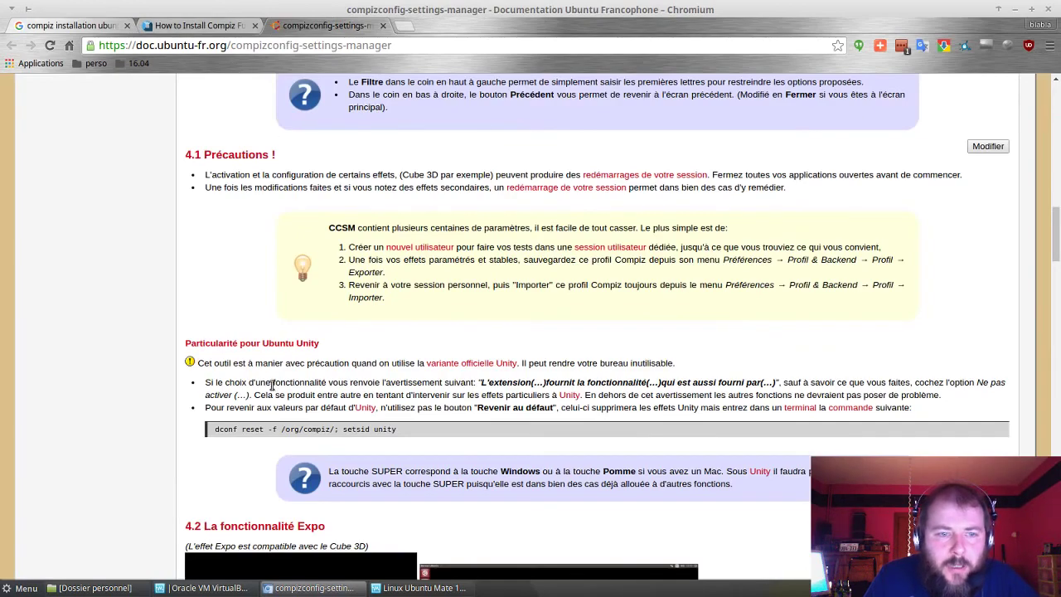
scroll(285, 370, up, 2)
scroll(285, 370, up, 10)
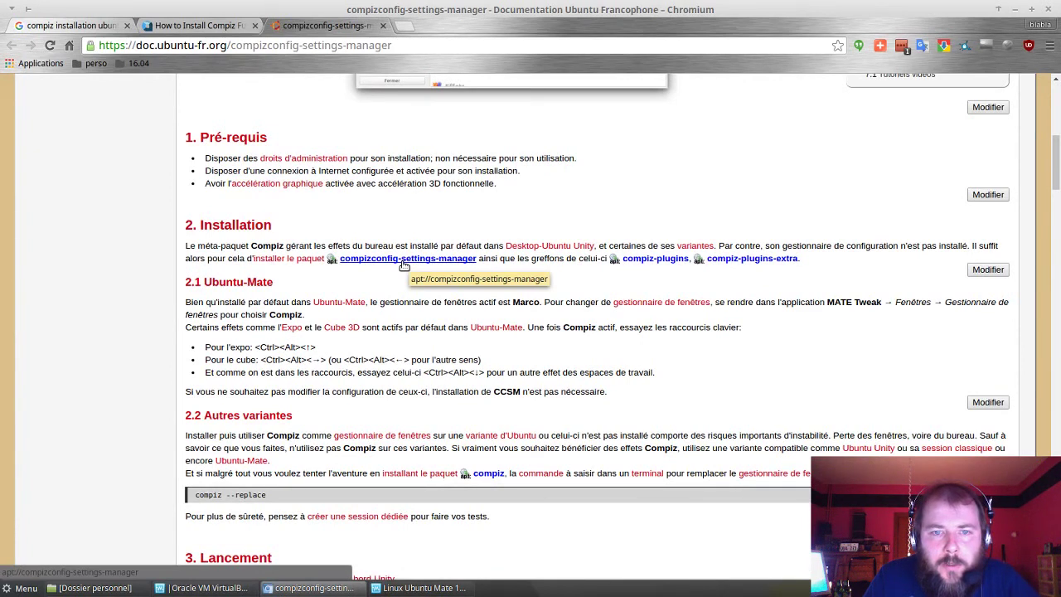
click(403, 263)
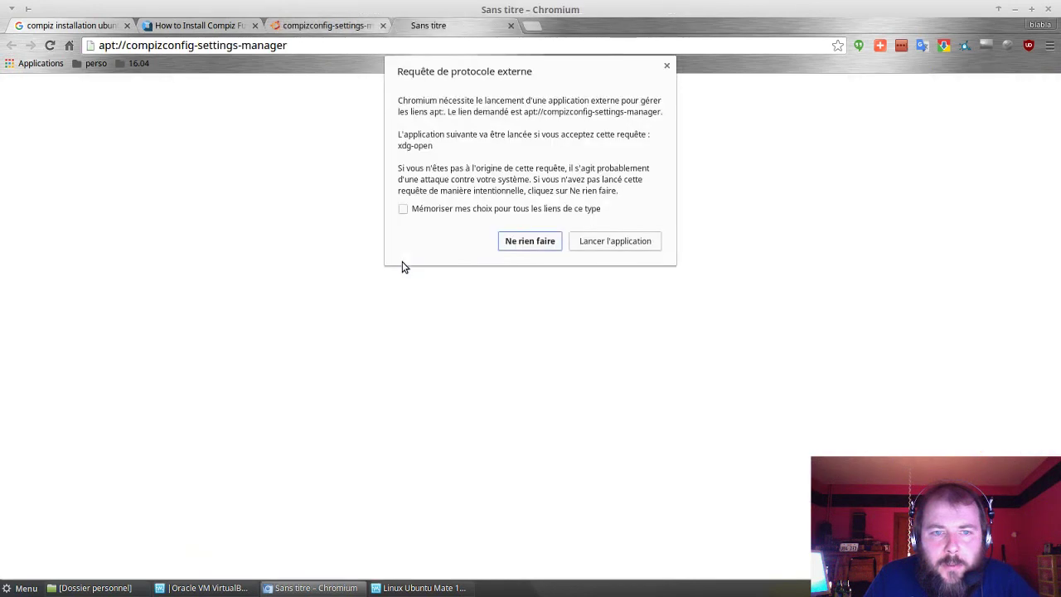
click(590, 241)
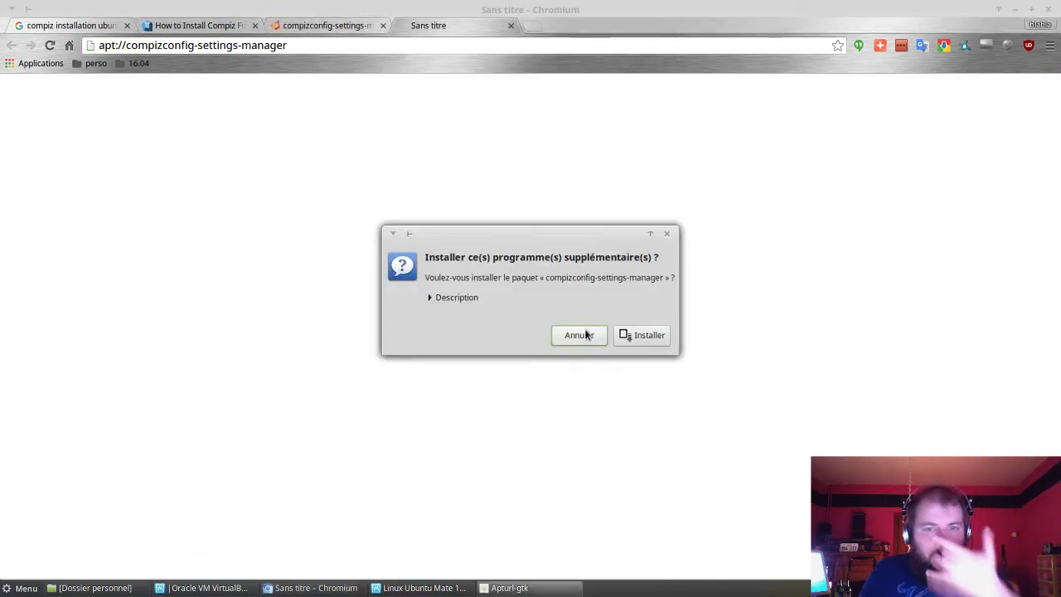
click(586, 334)
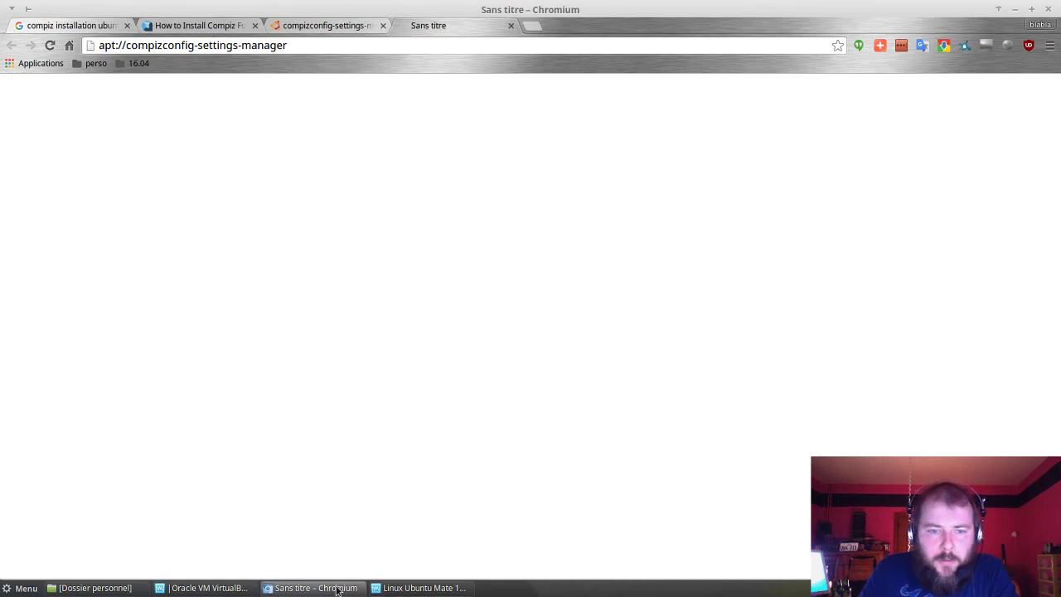
Step: Switch to the Ubuntu MATE virtual machine, launch Firefox there and close the Control Center window
click(382, 590)
mouse_move(236, 590)
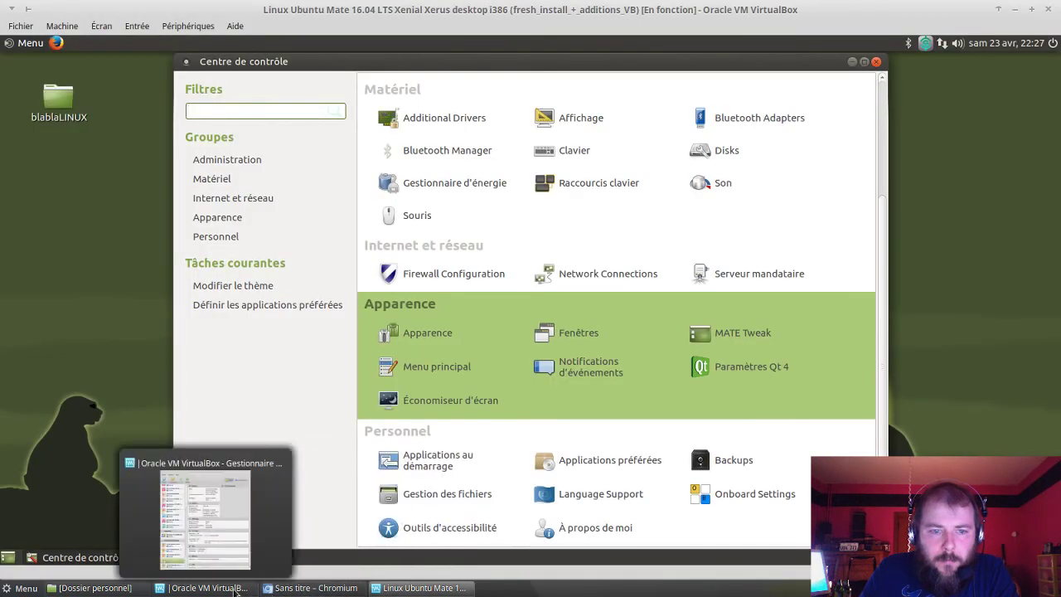
click(56, 44)
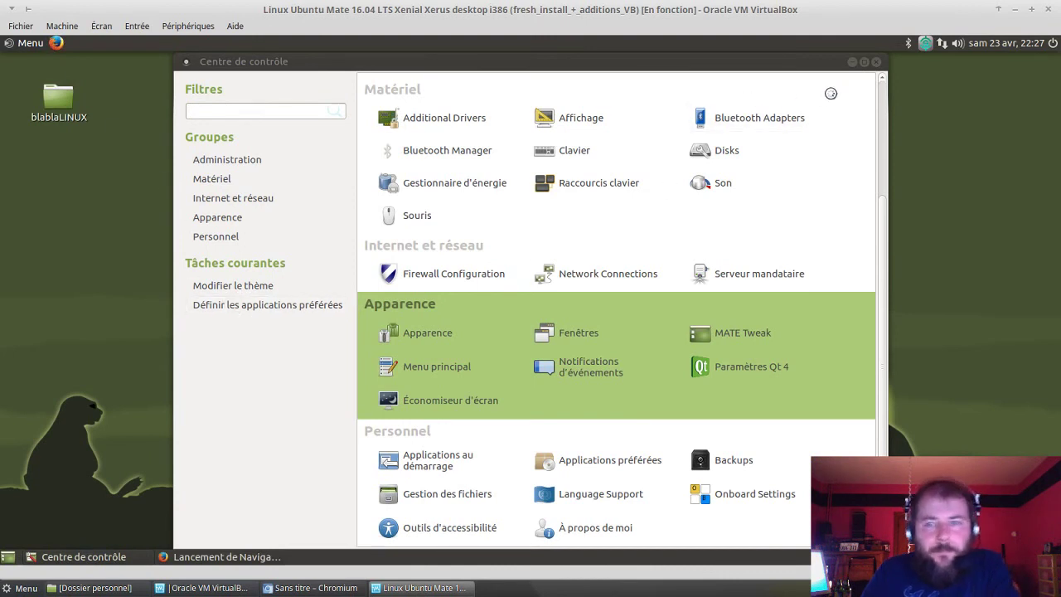
click(875, 62)
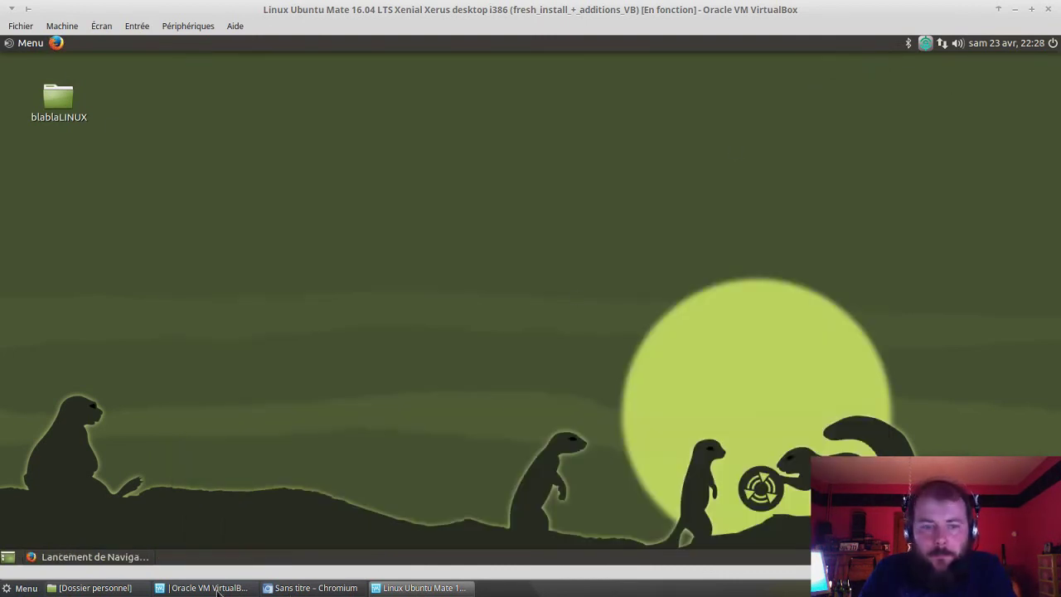
Step: Return to Chromium, close the blank tab and copy the package name compizconfig-settings-manager from the documentation's Installation section
click(290, 588)
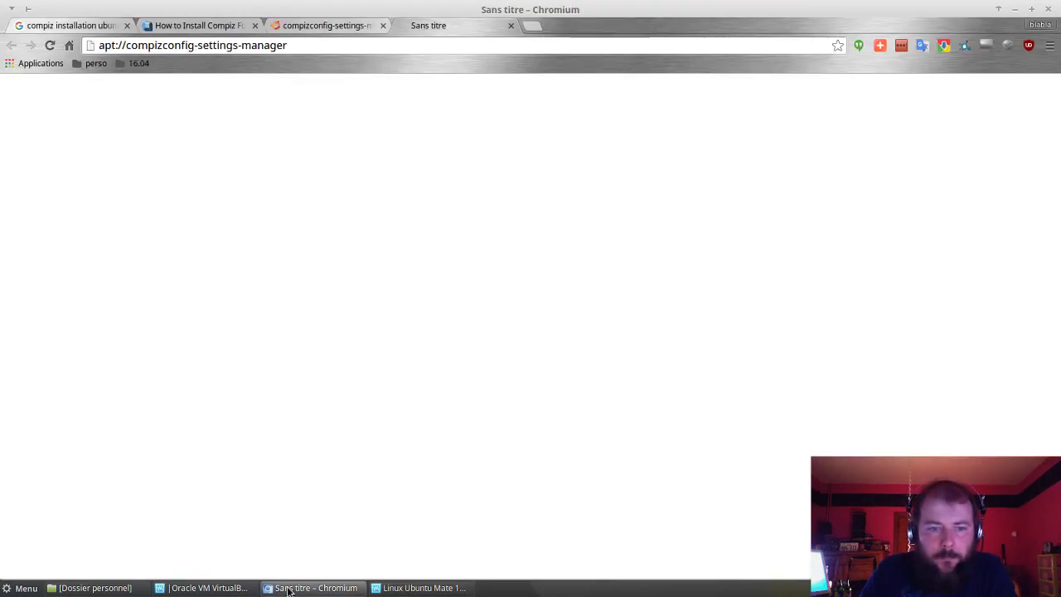
click(510, 27)
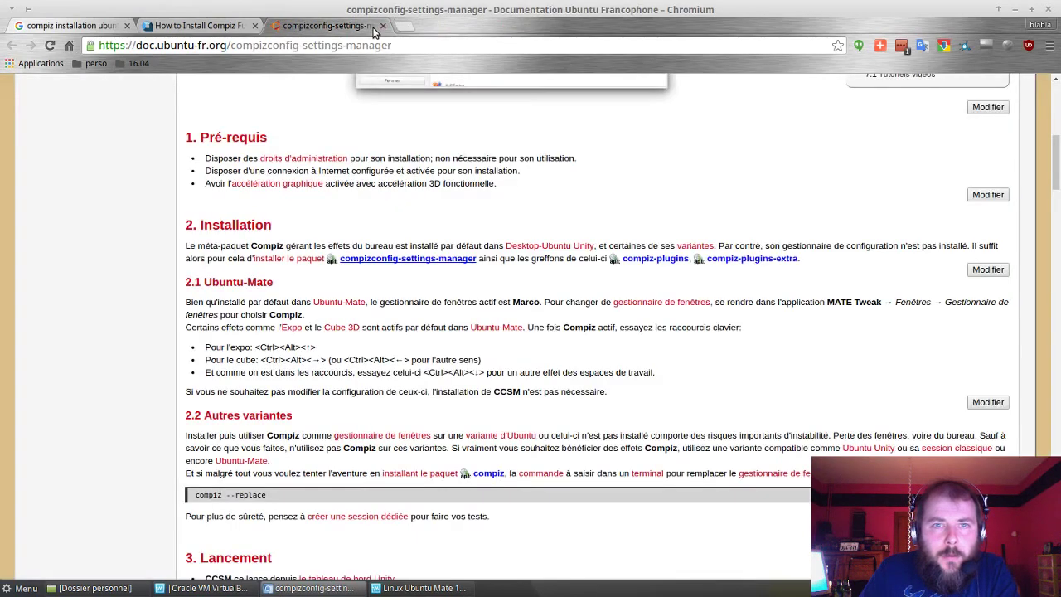
right_click(378, 264)
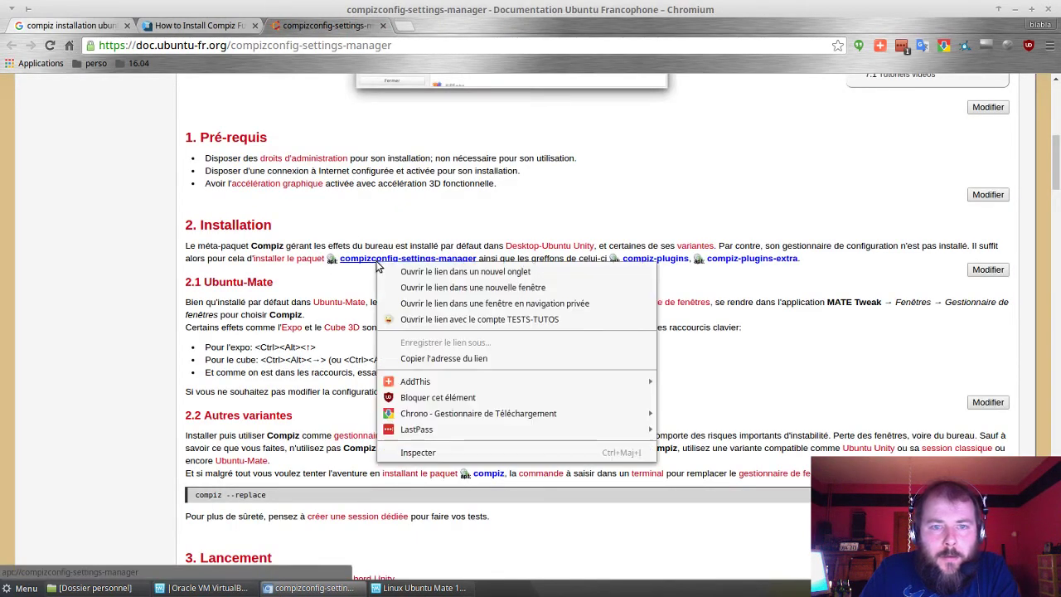
click(352, 266)
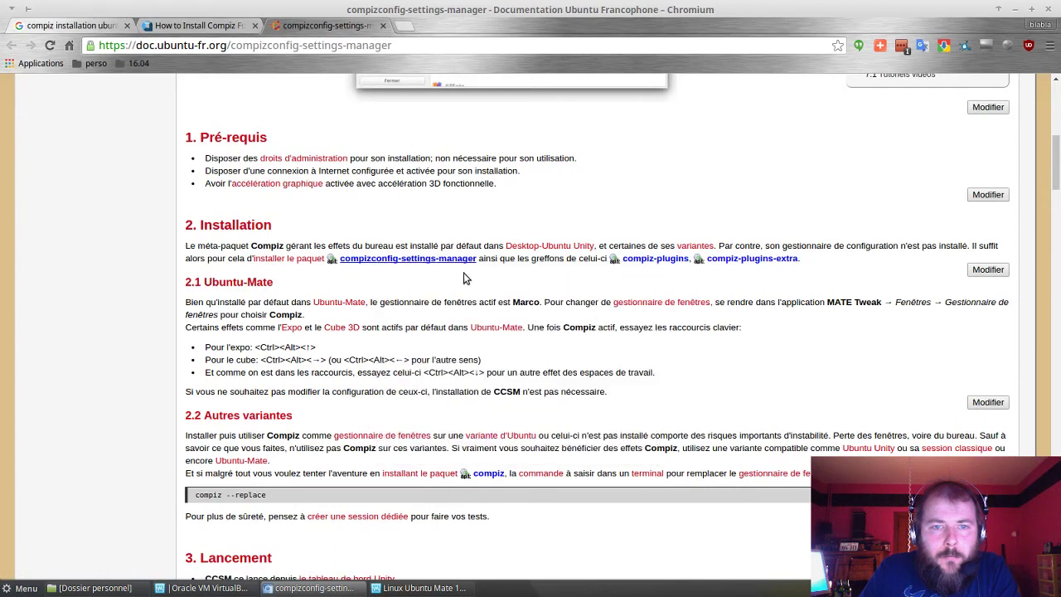
drag(479, 268, 476, 263)
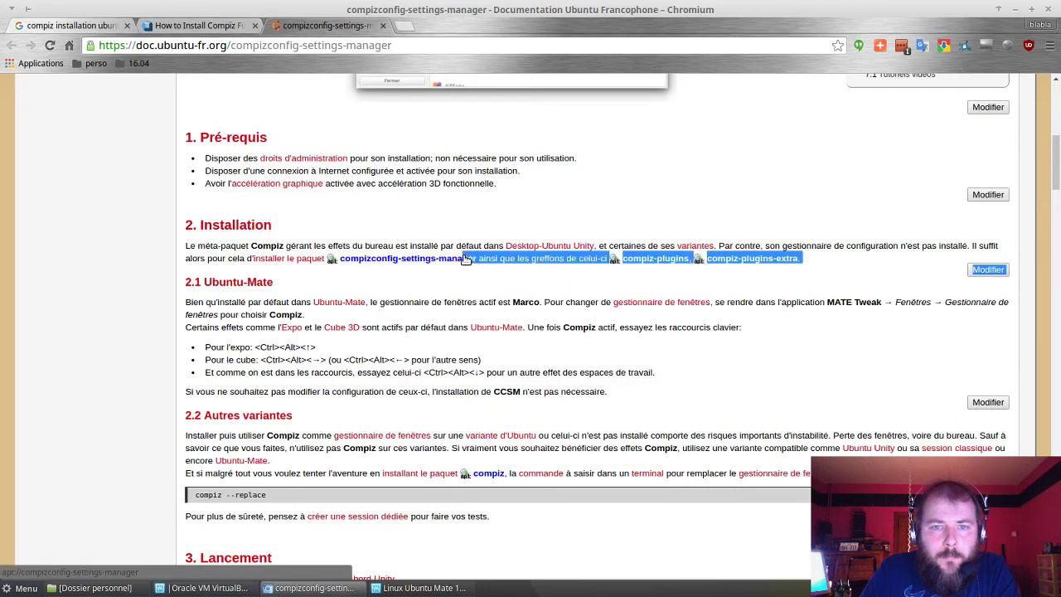
click(477, 263)
drag(476, 263, 344, 262)
key(ctrl+c)
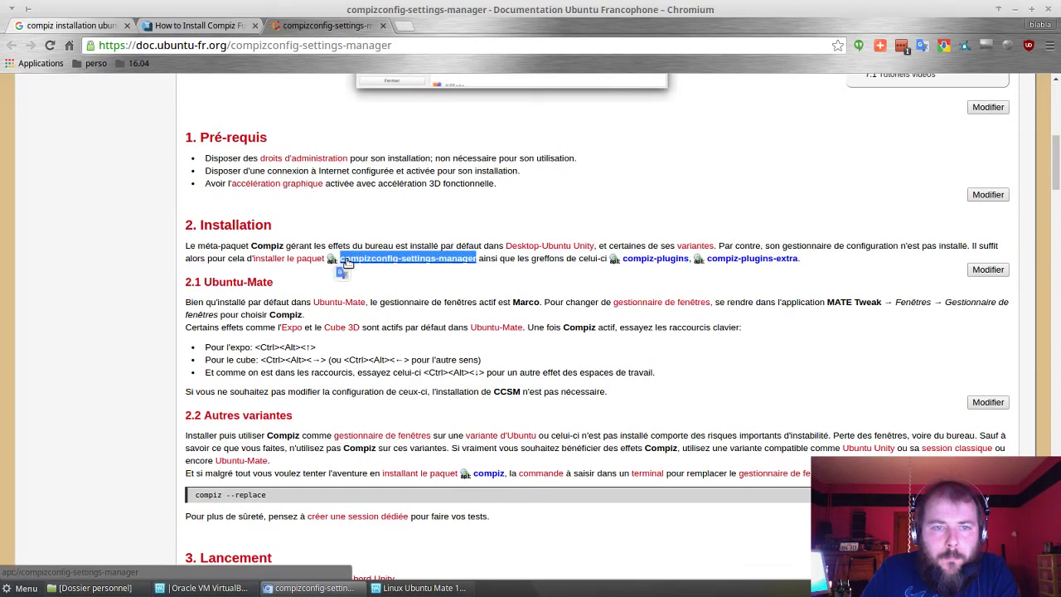
right_click(344, 262)
click(384, 378)
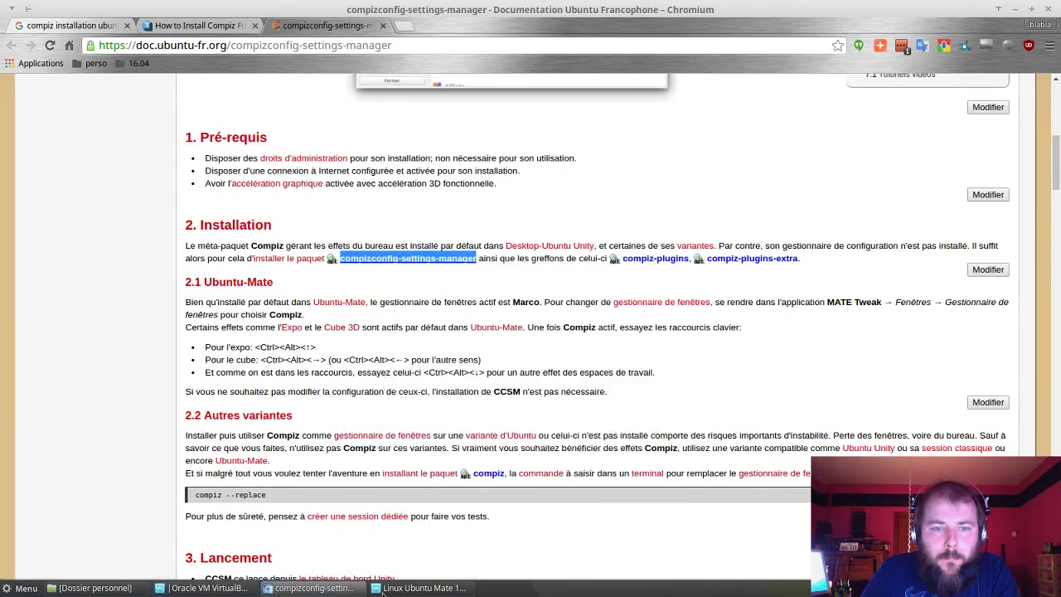
Step: Switch back to the virtual machine and find and open Terminal MATE
click(389, 589)
click(32, 45)
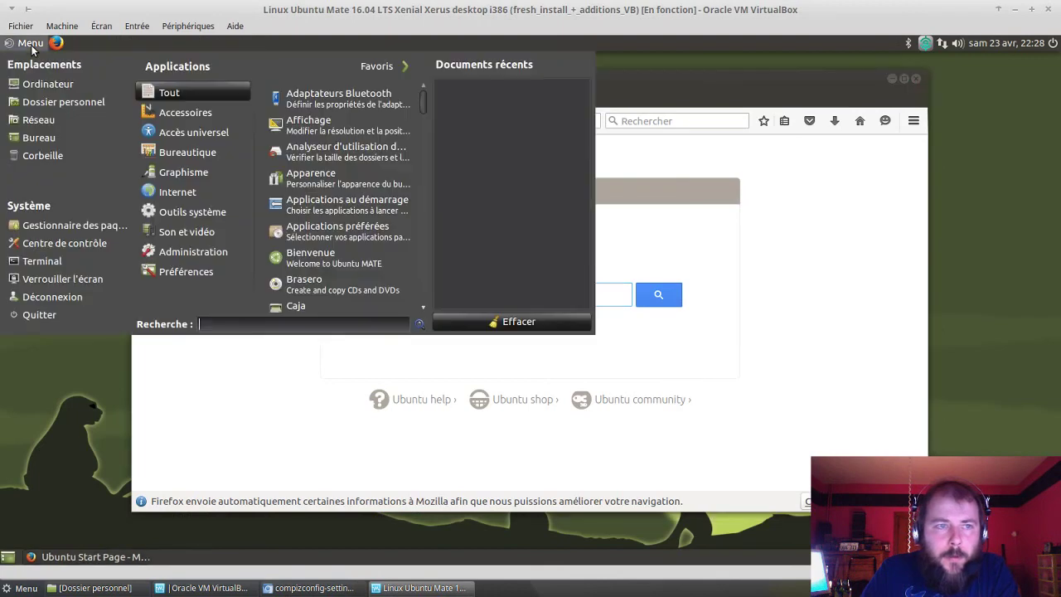
text(termi)
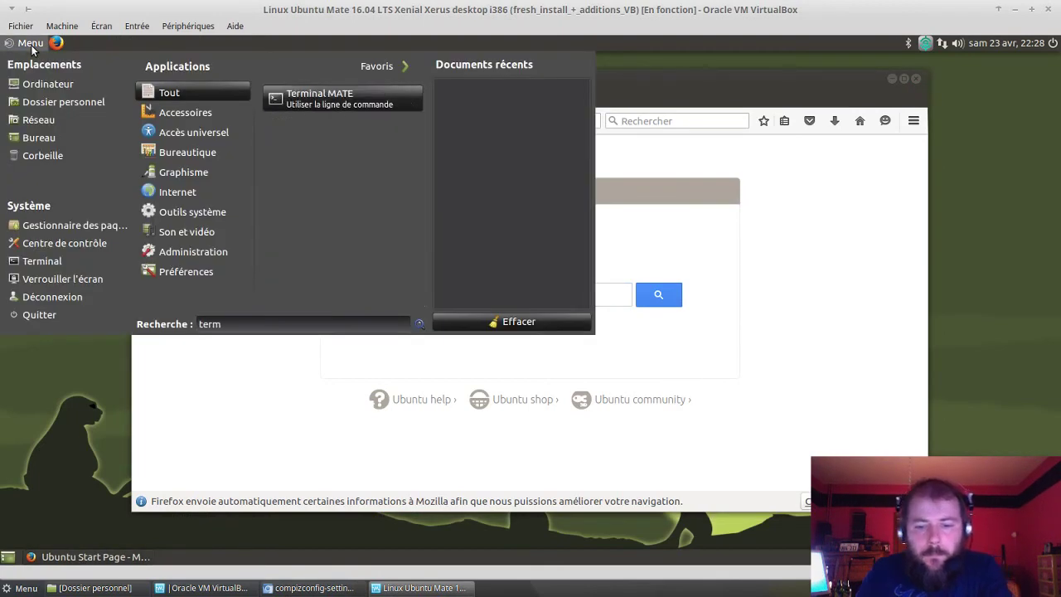
click(319, 98)
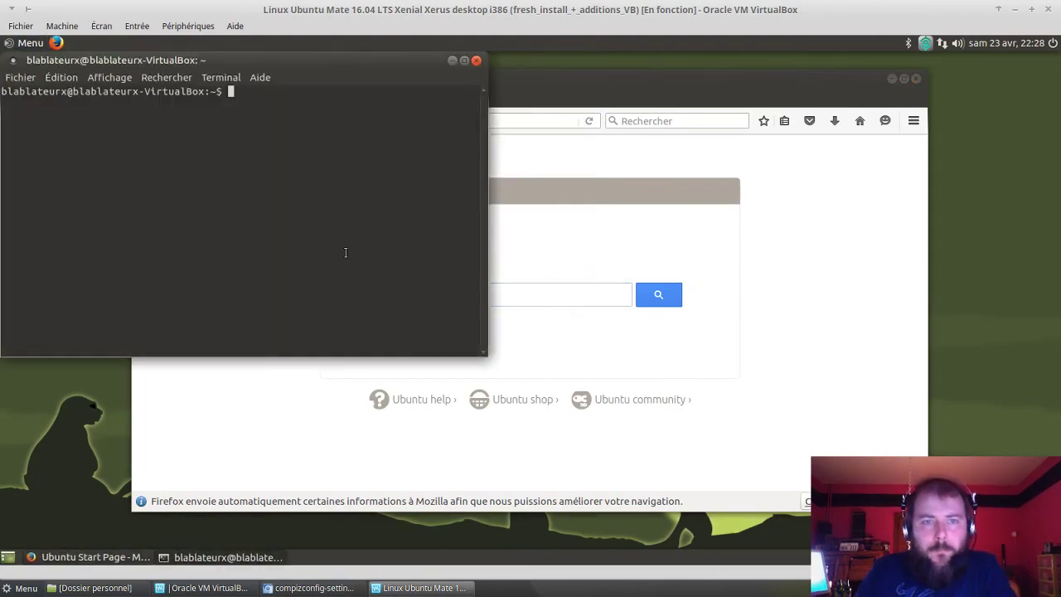
Step: Install compizconfig-settings-manager with sudo apt-get install, pasting the package name, entering the account password and accepting the installation with "o"
text(sudo apt-)
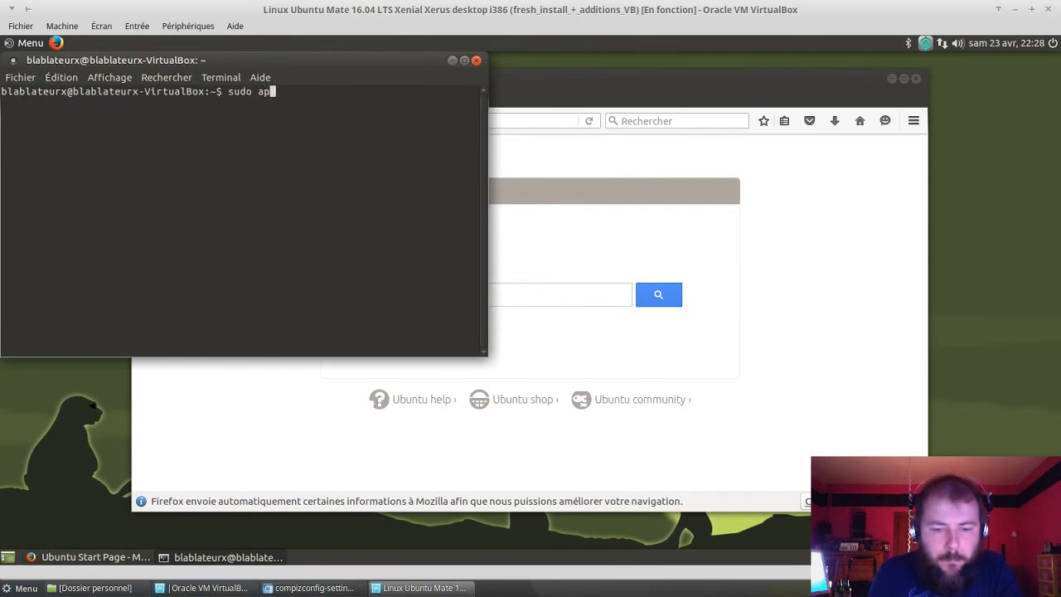
text(install)
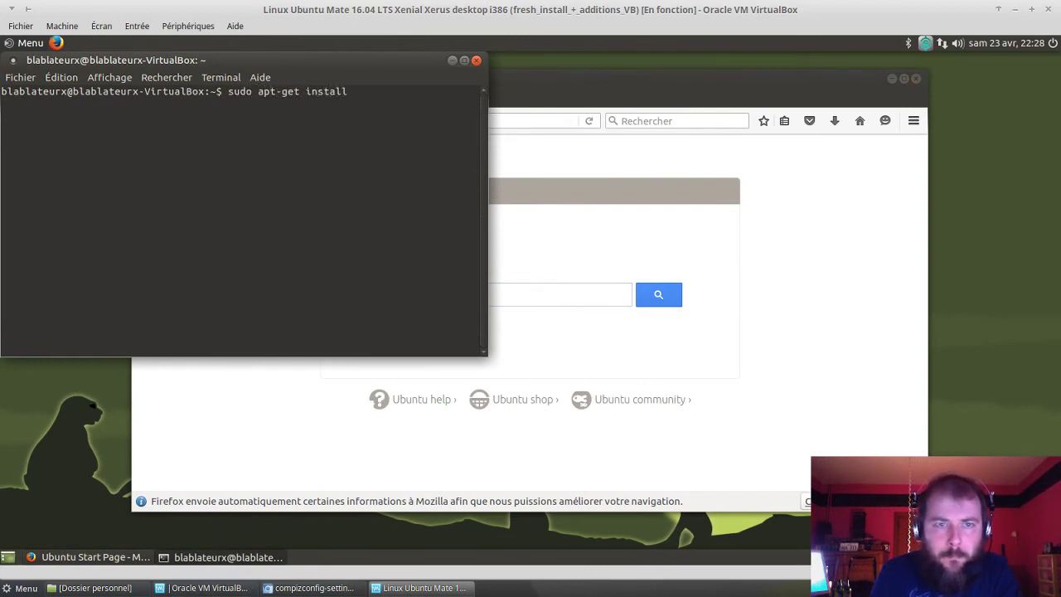
right_click(341, 203)
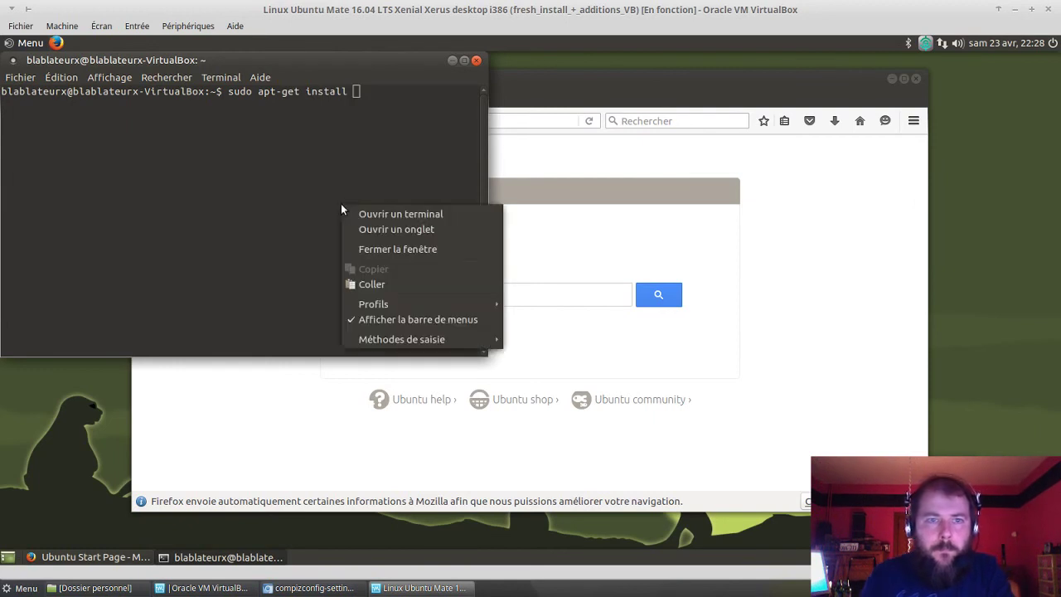
click(372, 283)
key(Return)
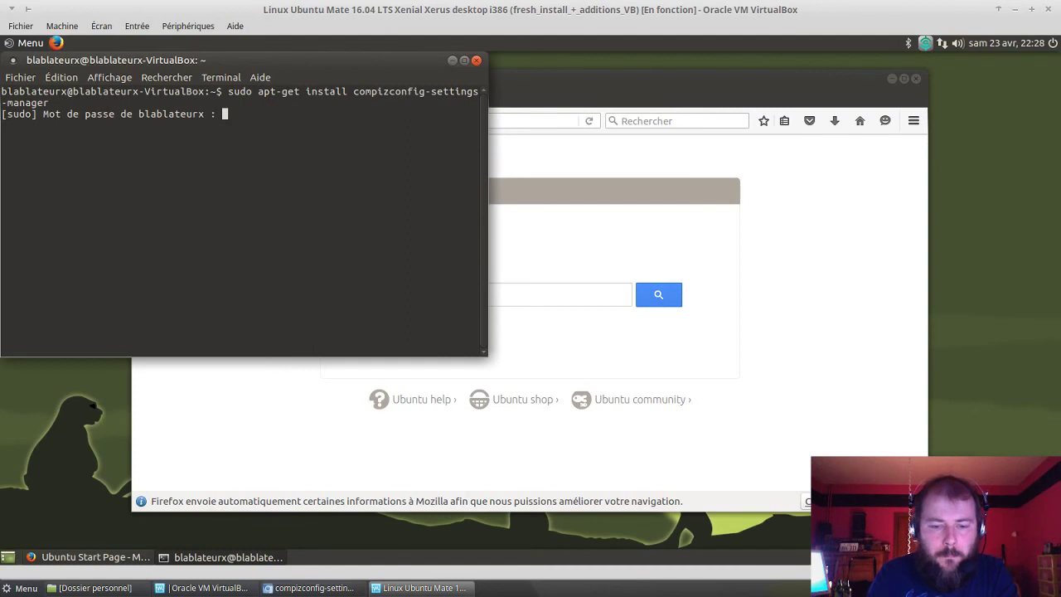
key(Return)
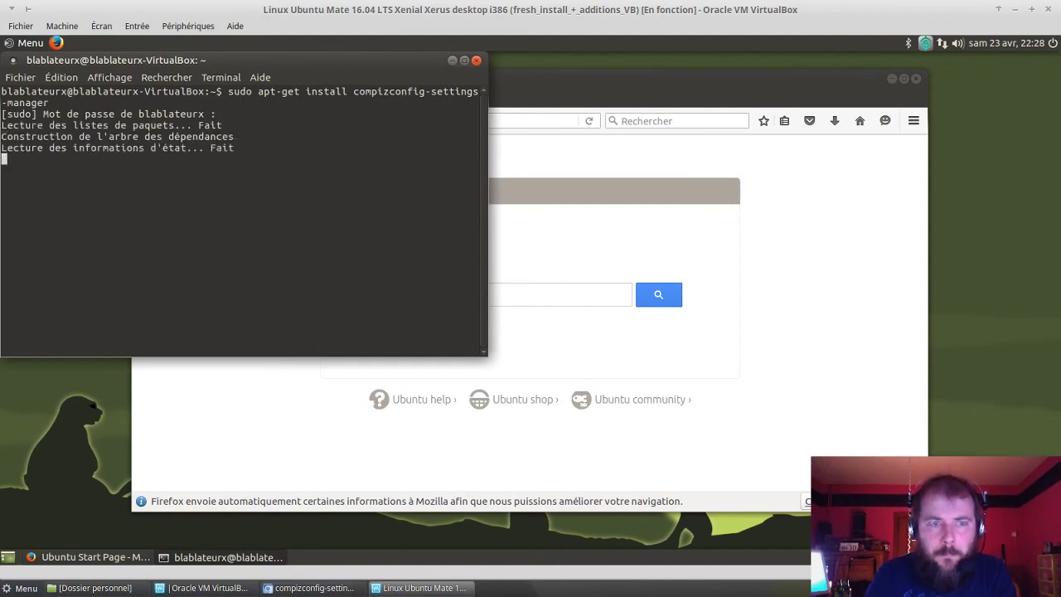
text(o)
key(Return)
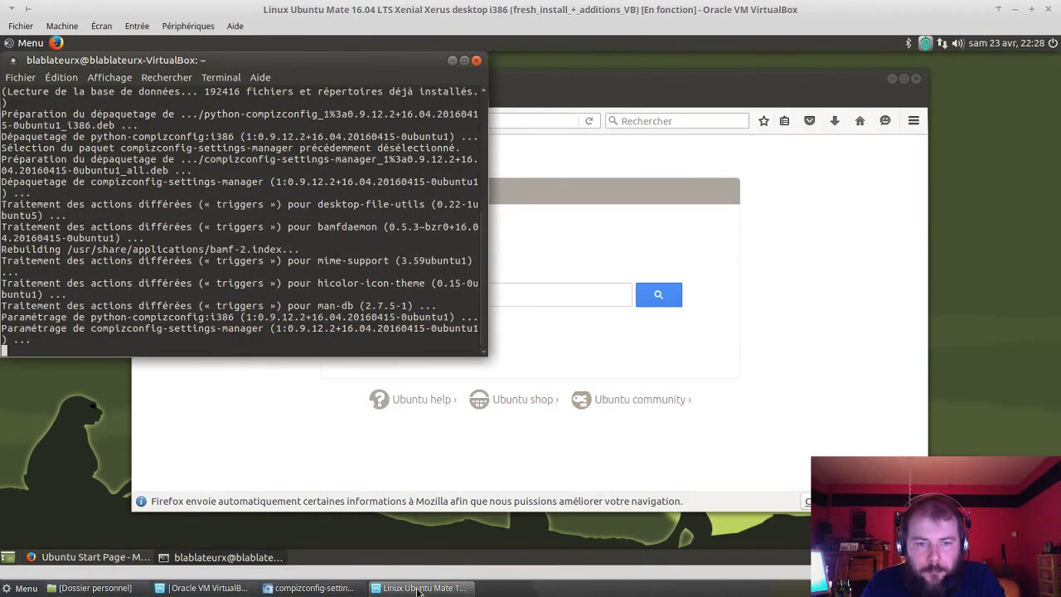
Step: Return to the Chromium documentation page and copy the text naming the compiz-plugins and compiz-plugins-extra packages
mouse_move(418, 587)
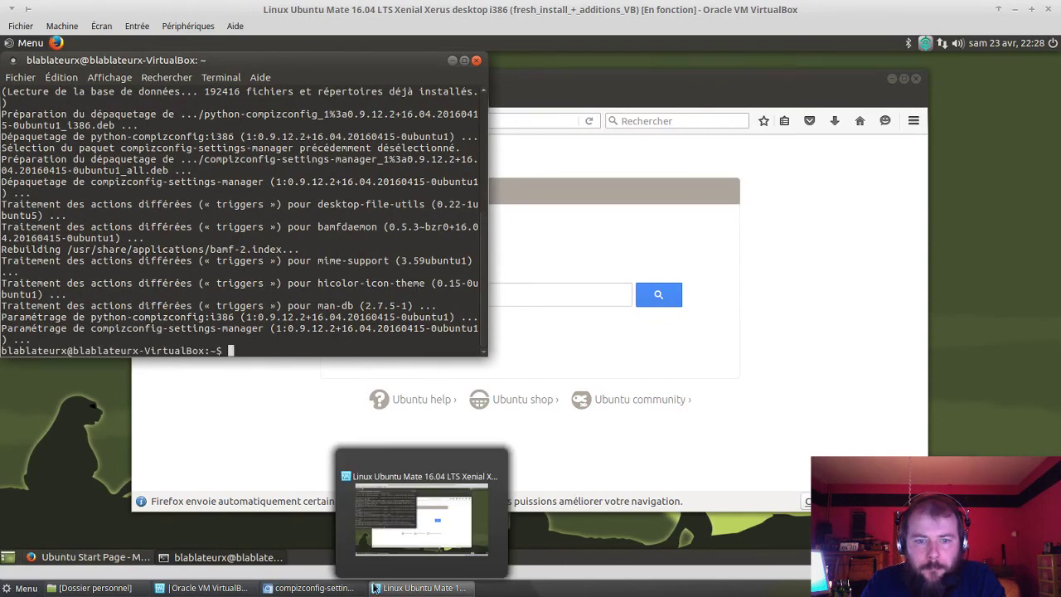
click(343, 588)
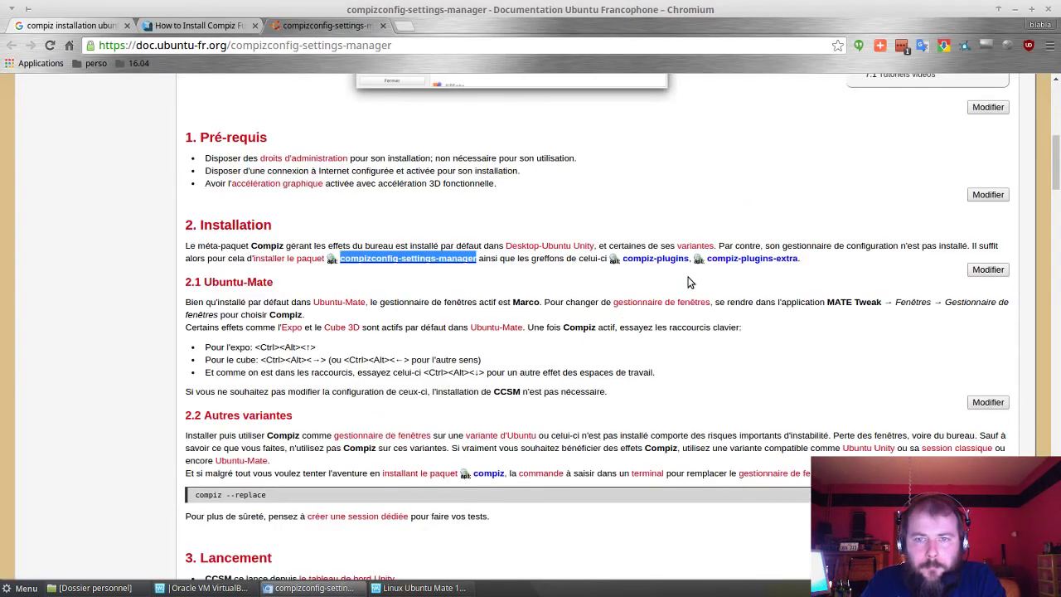
mouse_move(621, 274)
mouse_down()
mouse_move(649, 264)
mouse_move(627, 265)
mouse_move(637, 261)
mouse_up()
key(ctrl+c)
right_click(637, 260)
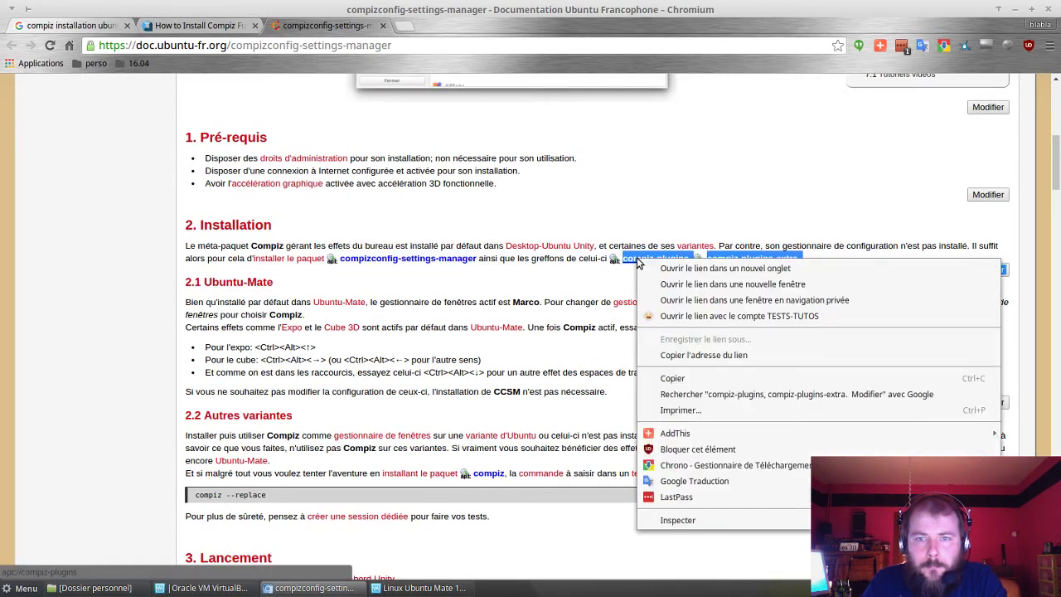
click(667, 380)
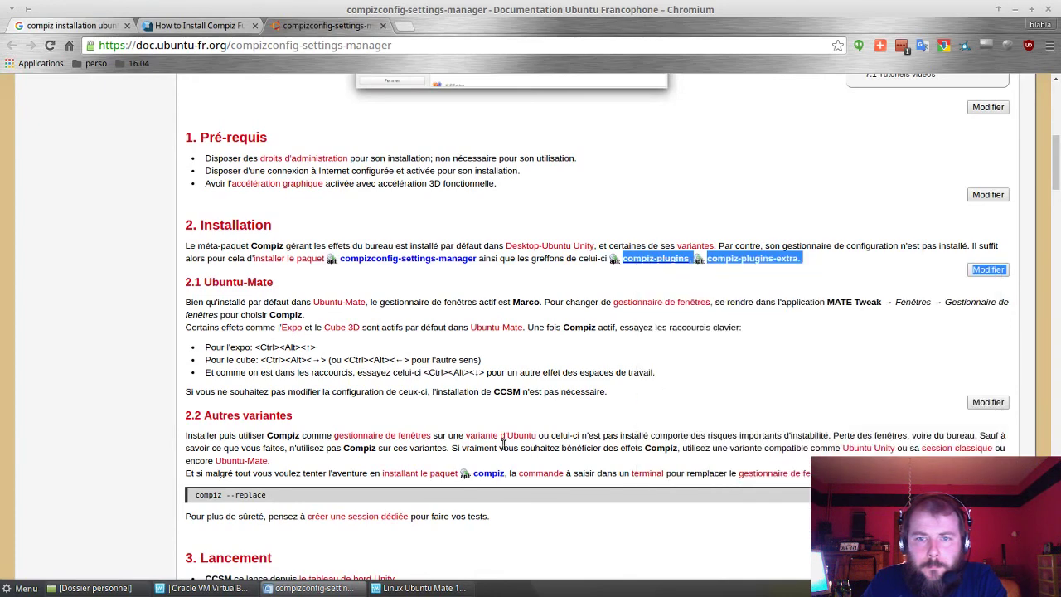
Step: In the virtual machine's terminal, try to run sudo apt-get install with the pasted text "compiz-plugins, compiz-plugins-extra."
click(452, 587)
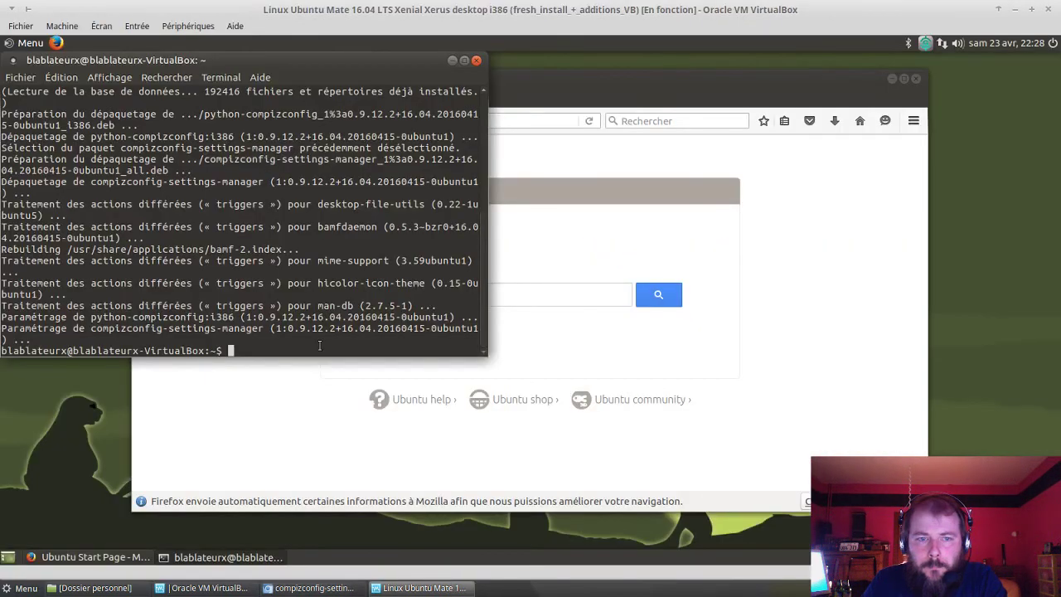
text(sudo a)
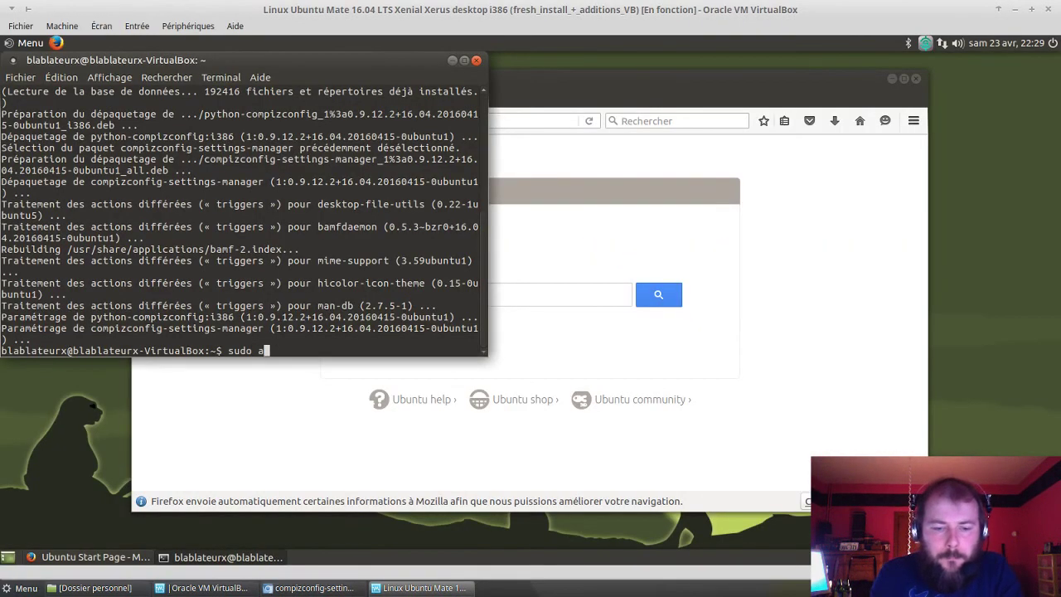
text(pt-get )
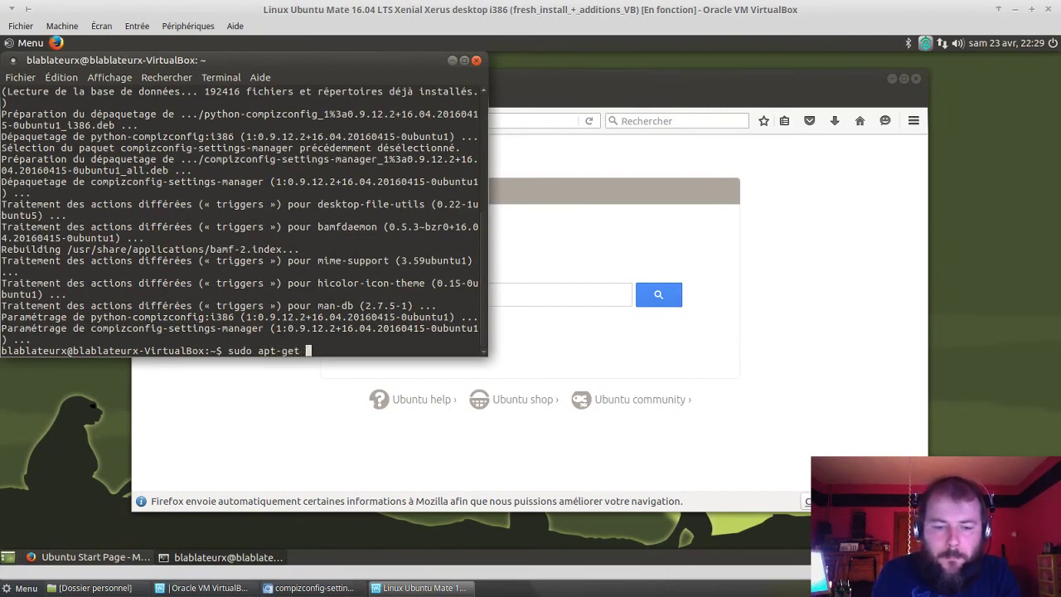
text(install)
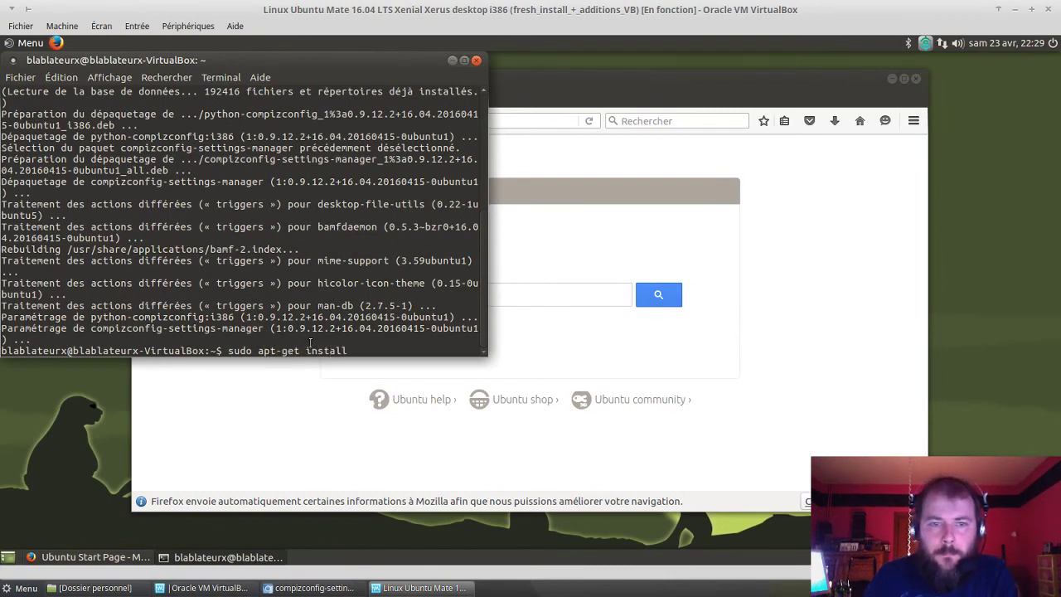
right_click(387, 349)
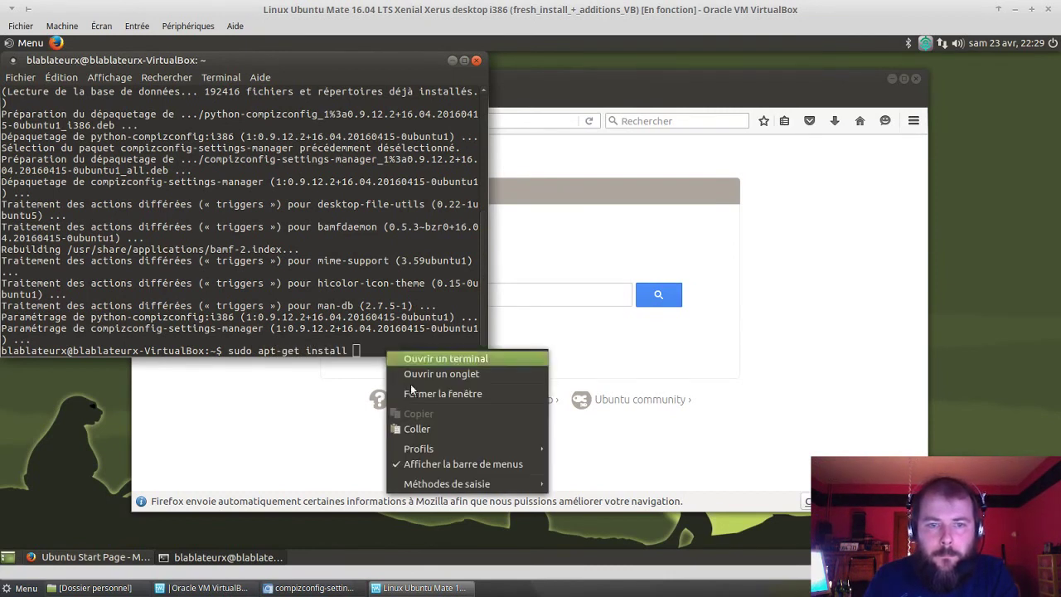
click(414, 428)
key(Return)
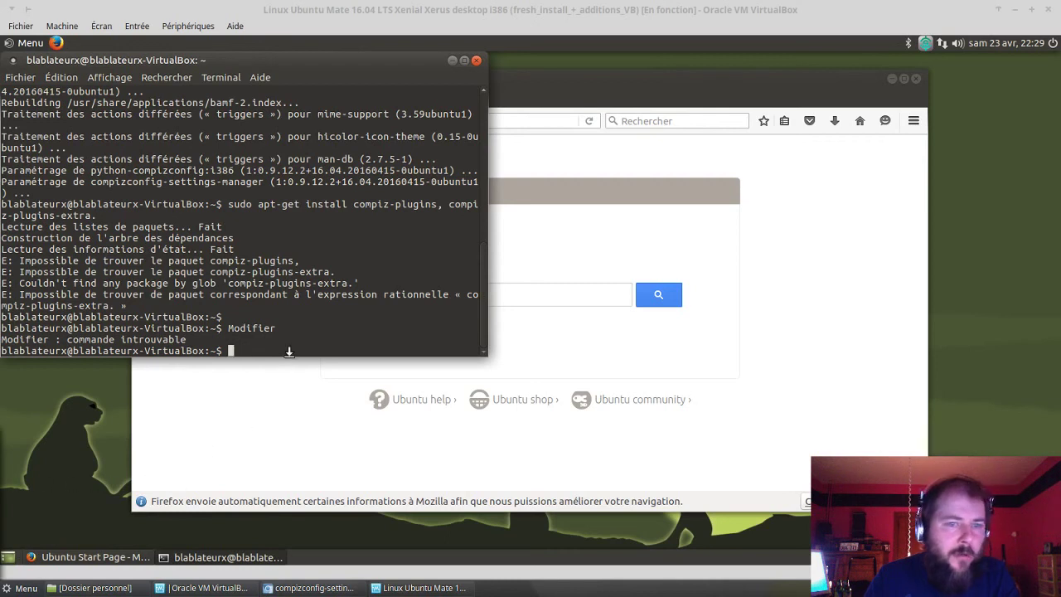
Step: Install the compiz-plugins-extra package with sudo apt-get install, pasting the package name
text(sudo)
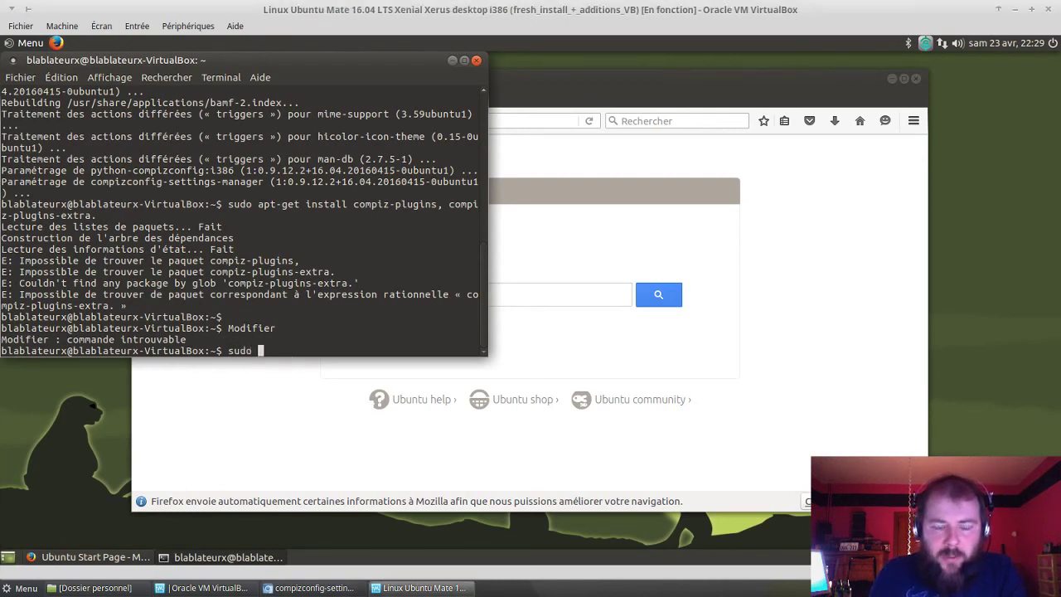
text( apt-g)
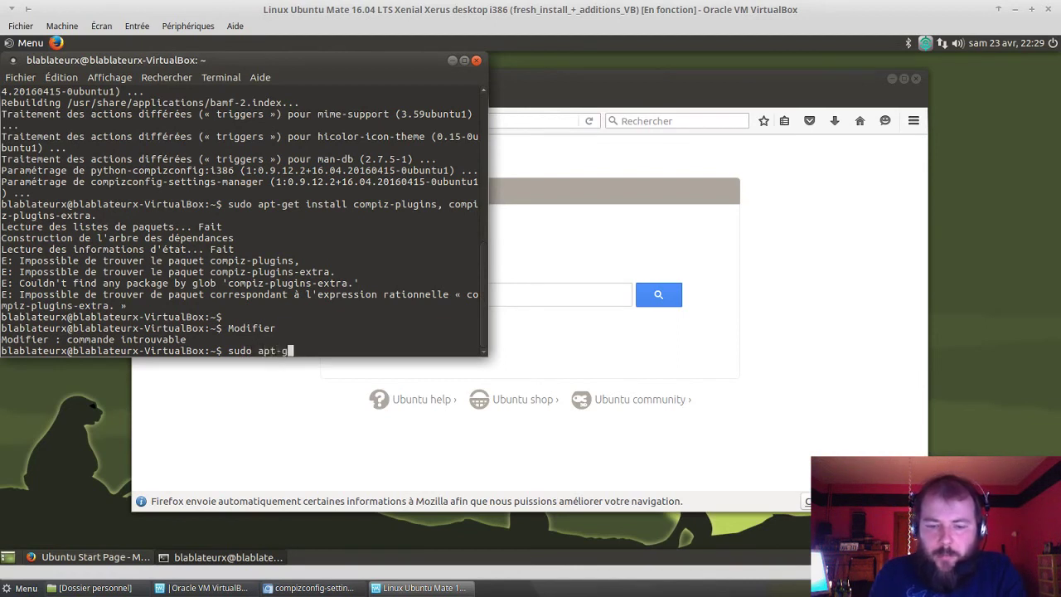
text(et install)
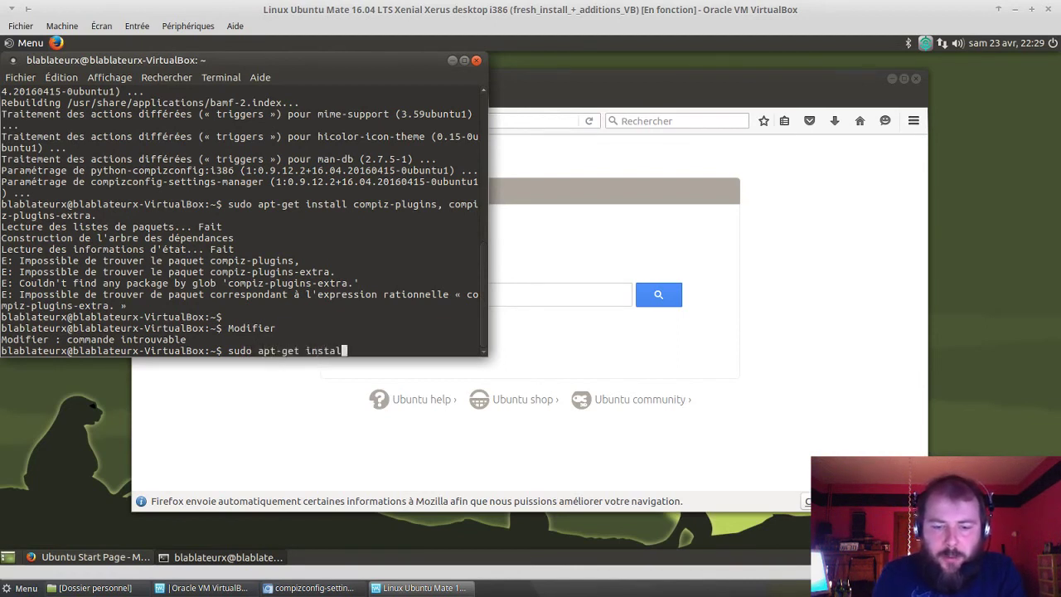
right_click(406, 344)
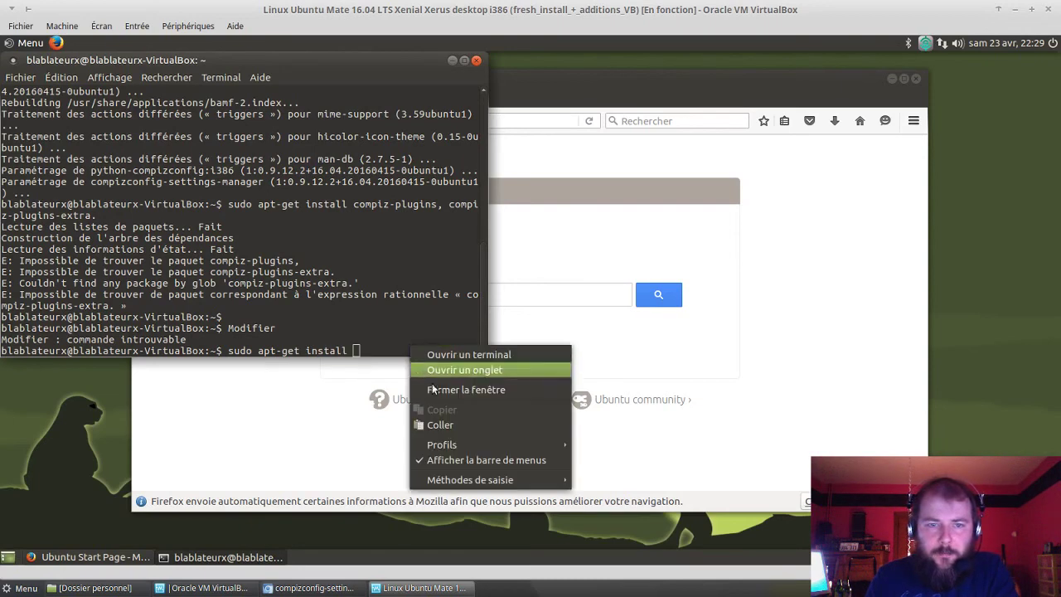
click(439, 427)
key(Return)
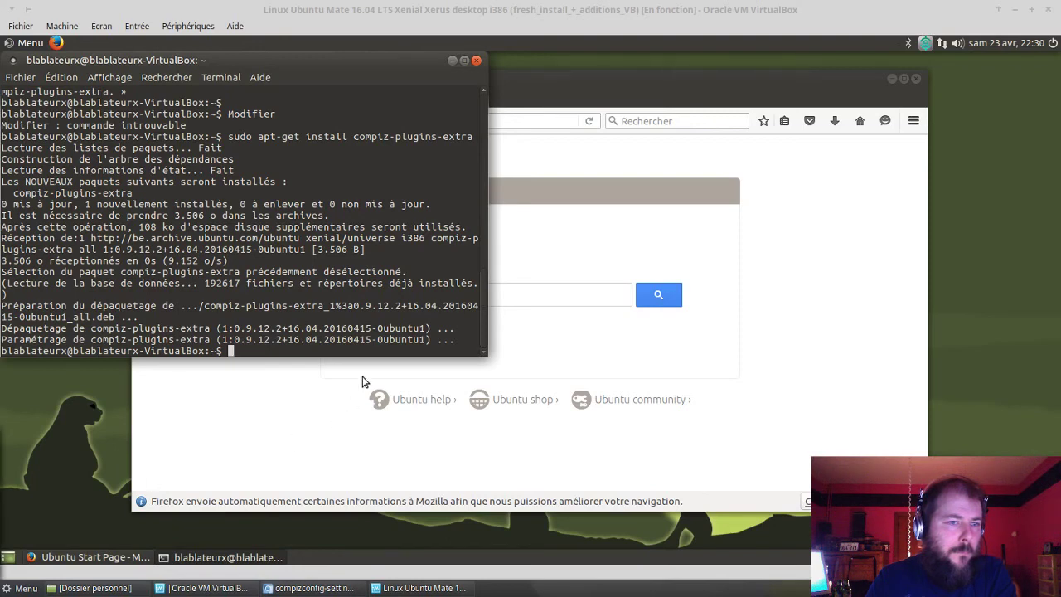
Step: Close the terminal and Firefox windows and show the virtual machine in full screen
click(476, 60)
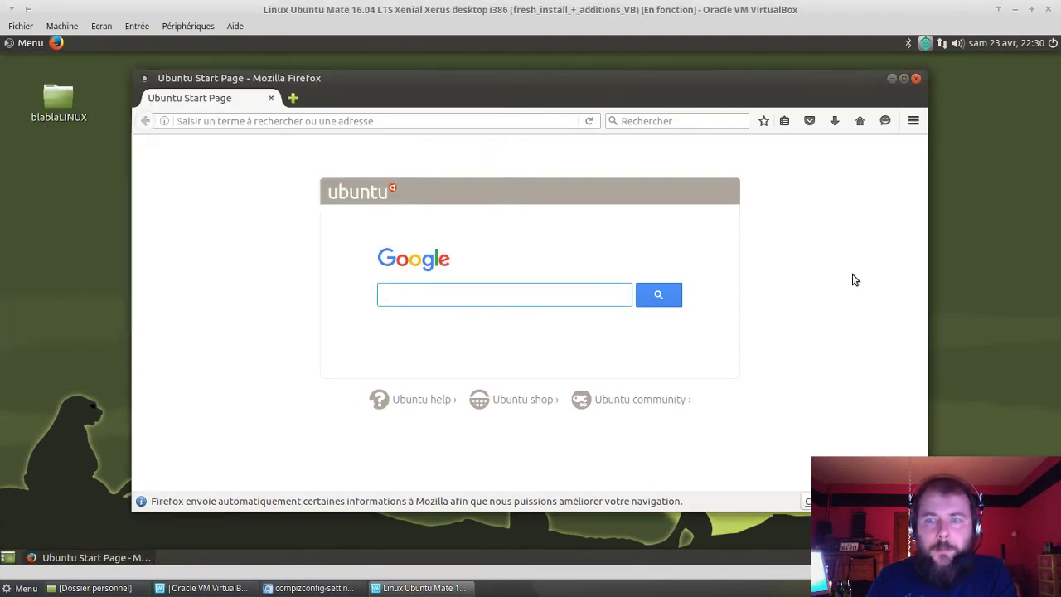
key(ctrl+f)
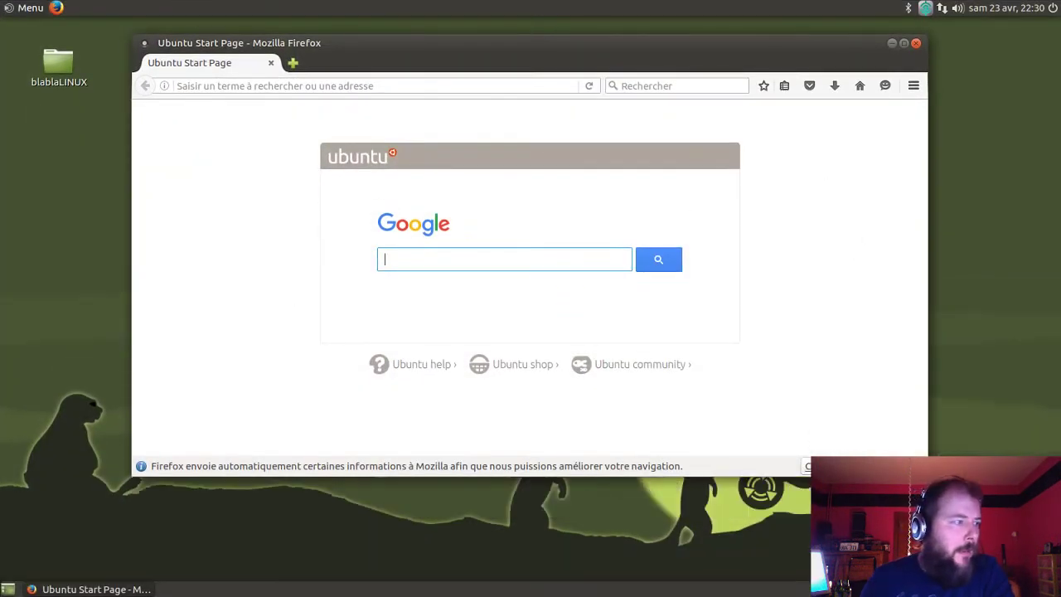
click(916, 42)
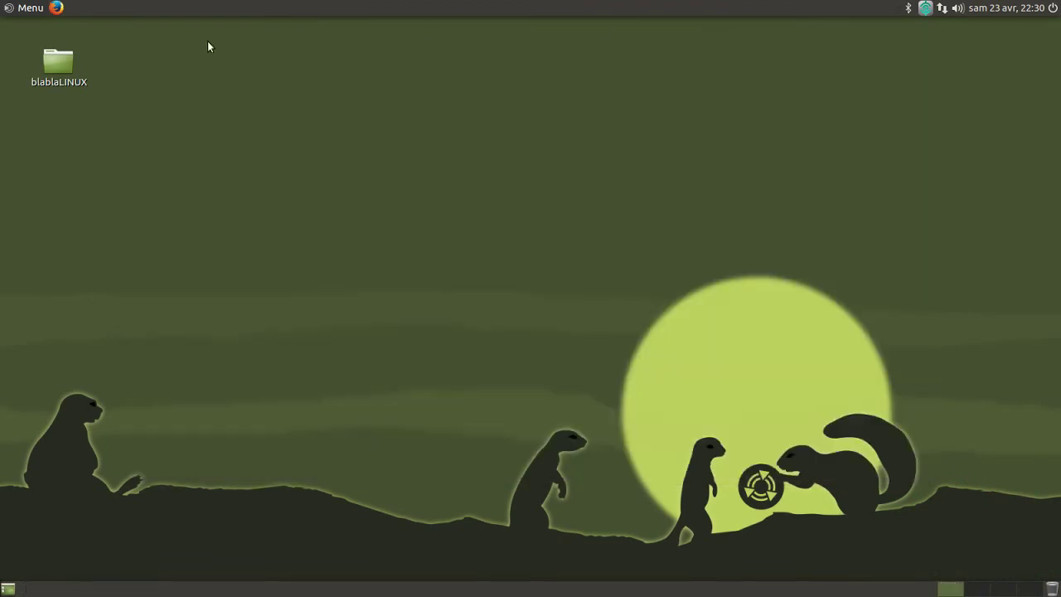
Step: Search the applications for "comp", open CompizConfig Settings Manager, accept its warning and maximize its window
click(19, 10)
text(comp)
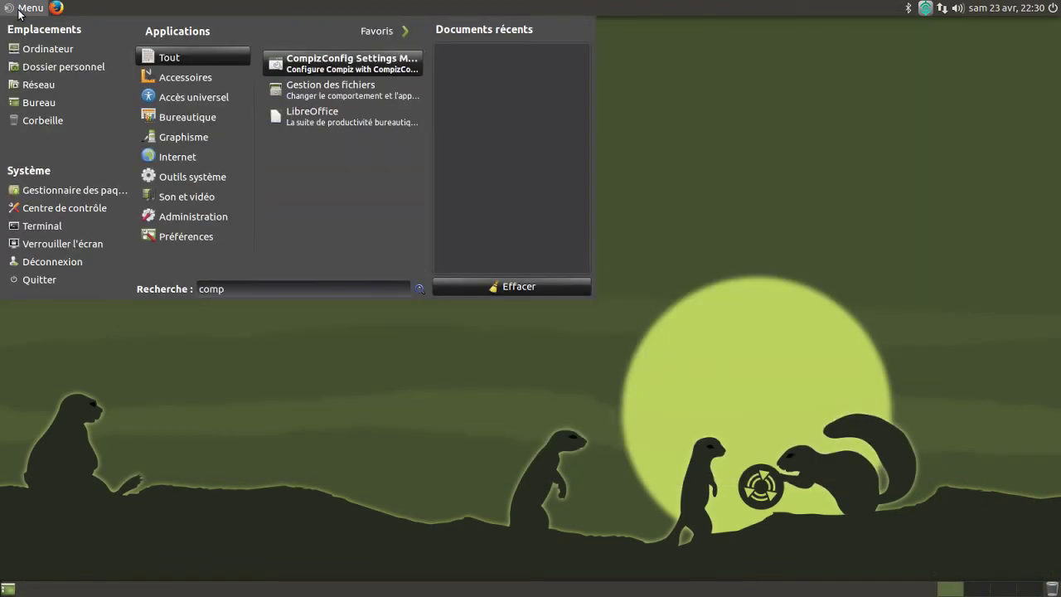
click(326, 64)
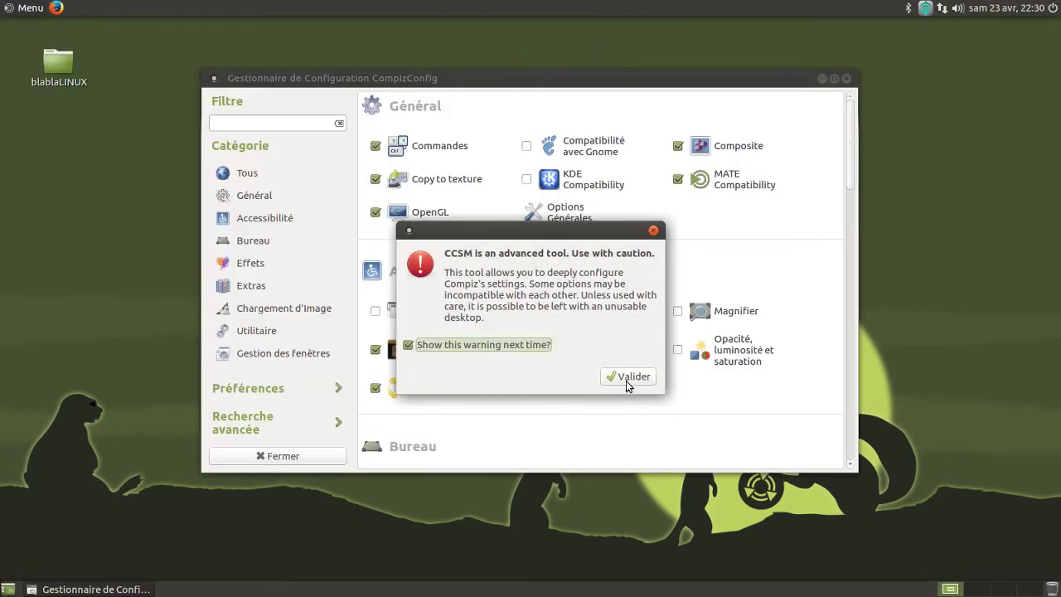
click(627, 384)
click(833, 78)
Step: Enable the Déformer les Fenêtres effect and disable the conflicting Snapping Windows extension
scroll(483, 292, down, 10)
scroll(481, 286, up, 6)
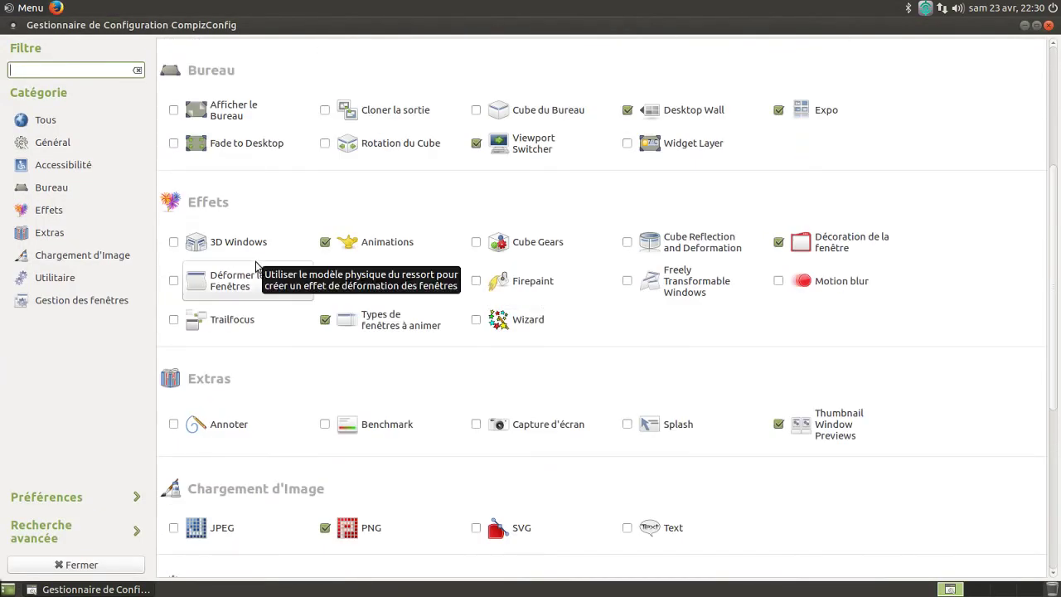
scroll(256, 266, up, 5)
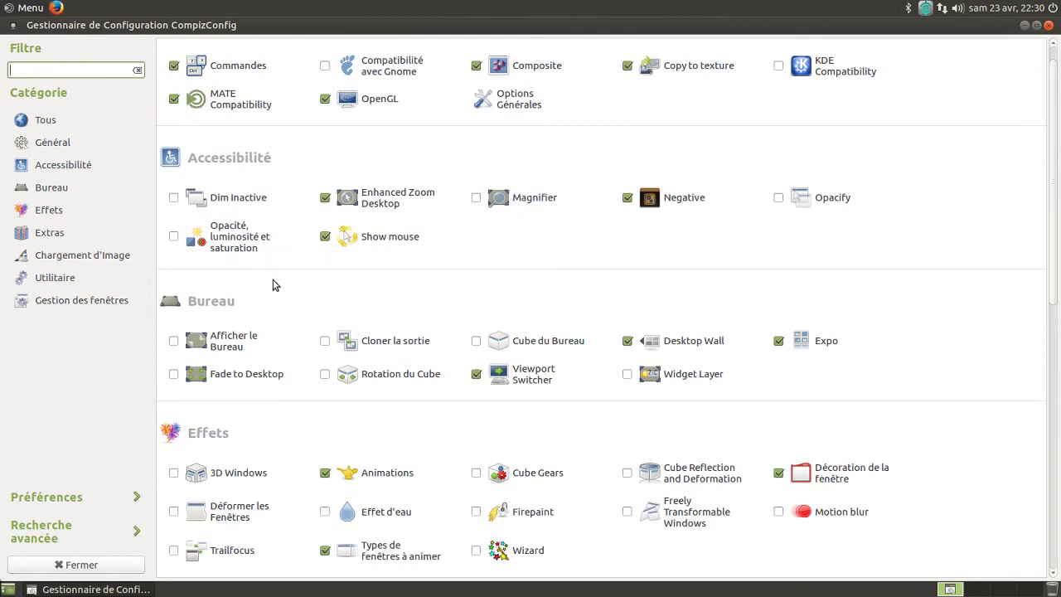
scroll(469, 461, down, 4)
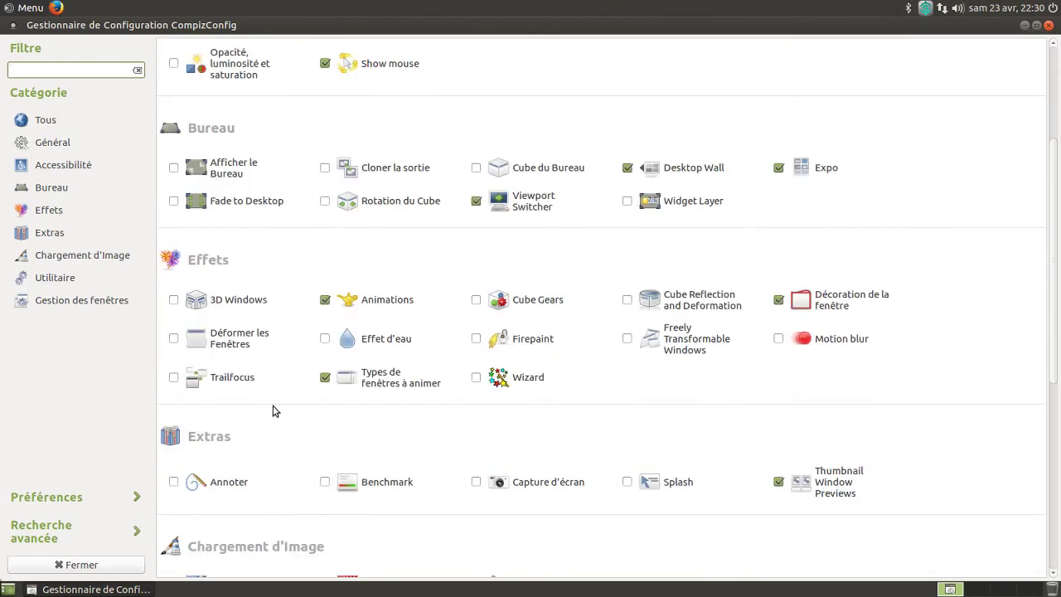
click(174, 339)
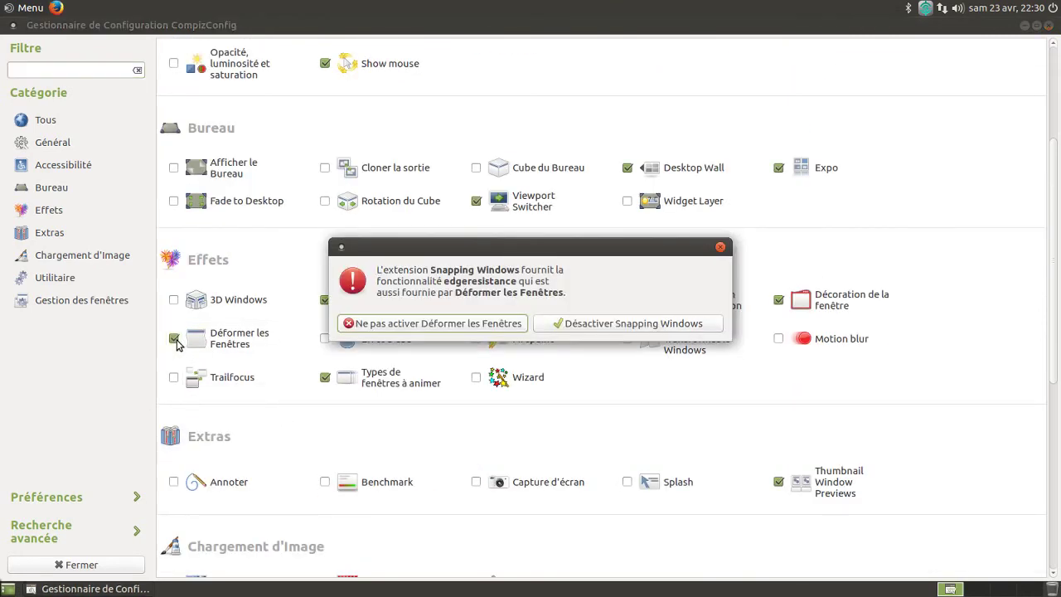
click(578, 330)
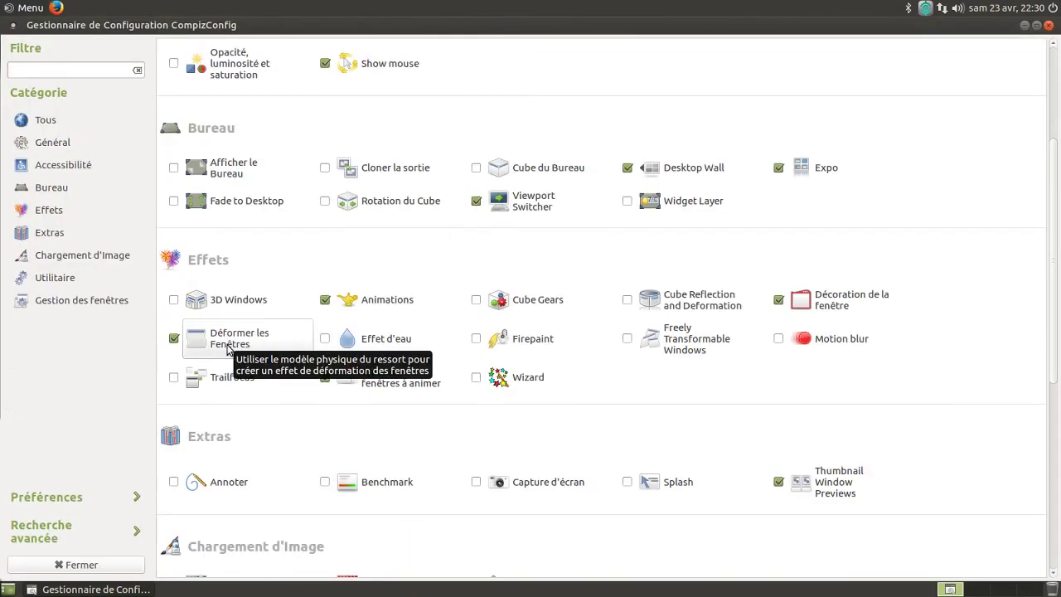
Step: Move the maximized settings window down onto the desktop to test the deformation, and disable Déformer les Fenêtres
drag(465, 26, 498, 111)
scroll(628, 281, up, 3)
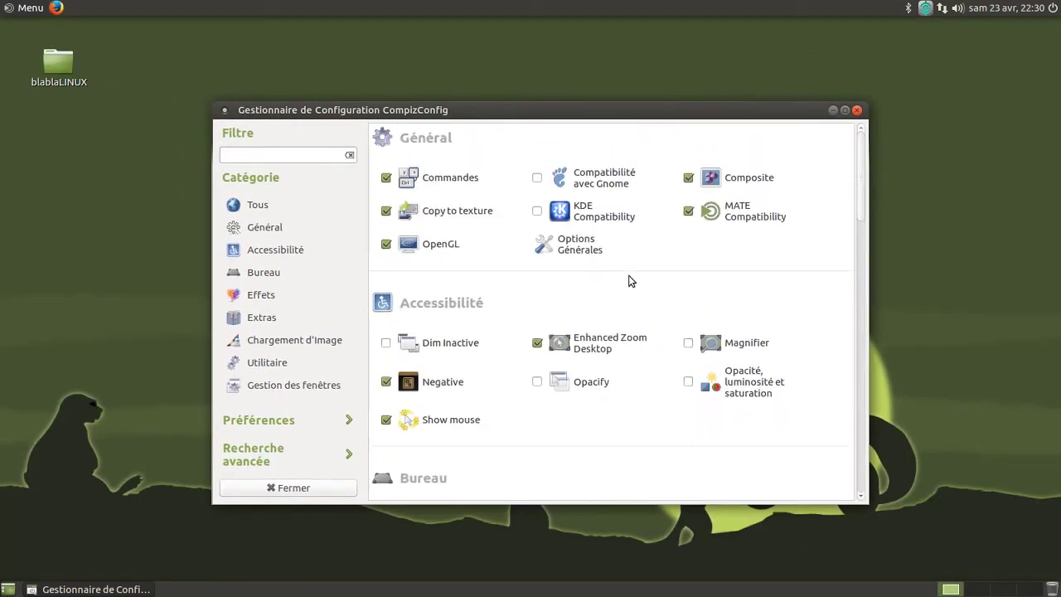
scroll(628, 279, down, 5)
scroll(524, 299, down, 2)
scroll(524, 299, down, 1)
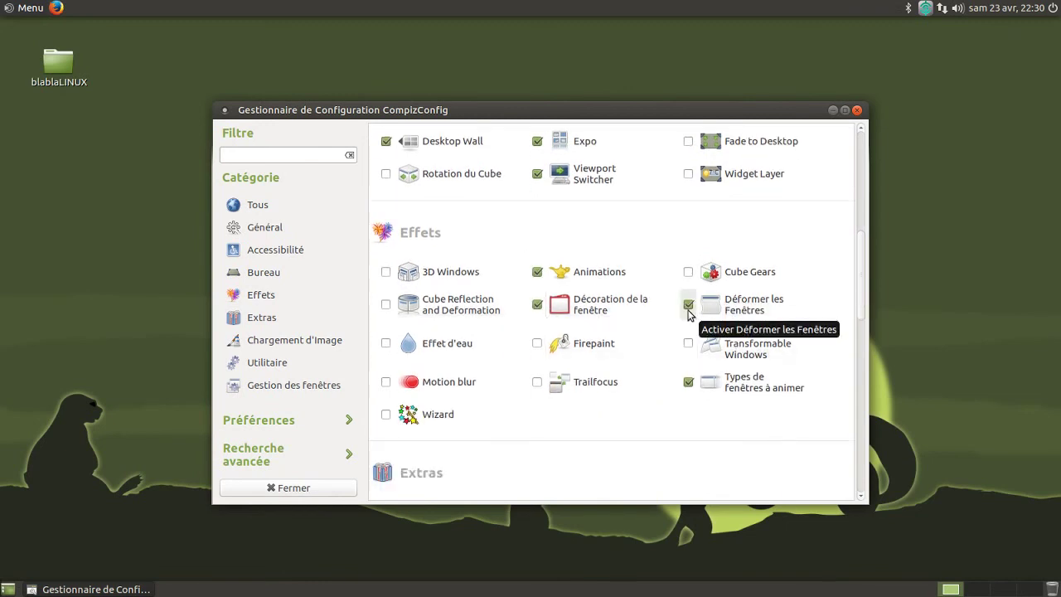
click(688, 306)
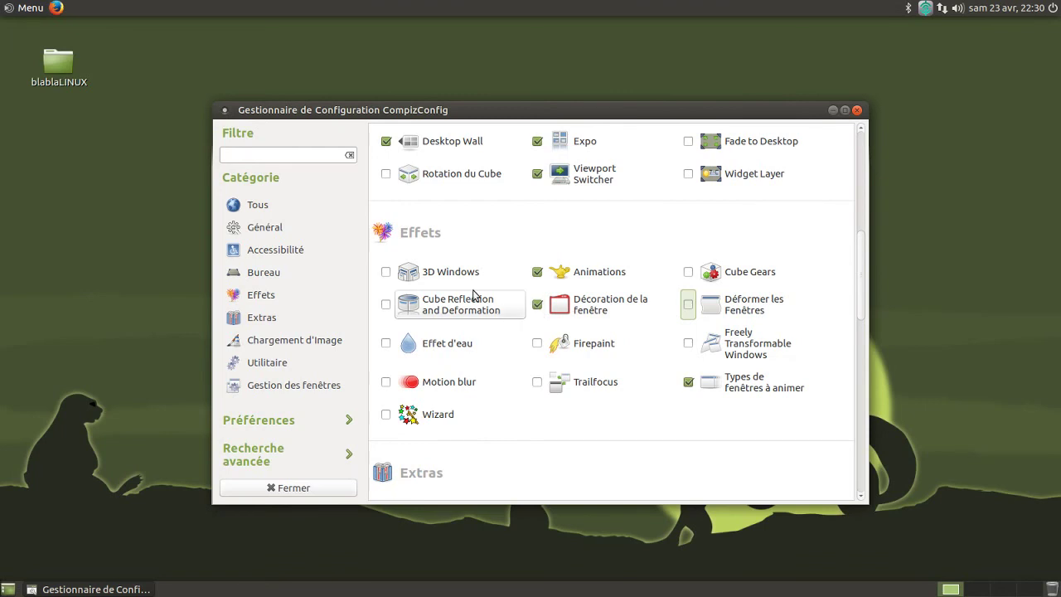
Step: View the Cube du Bureau settings, return to the extension list and try to enable Cube du Bureau in place of Desktop Wall
scroll(474, 296, up, 1)
scroll(474, 296, up, 2)
scroll(474, 296, down, 1)
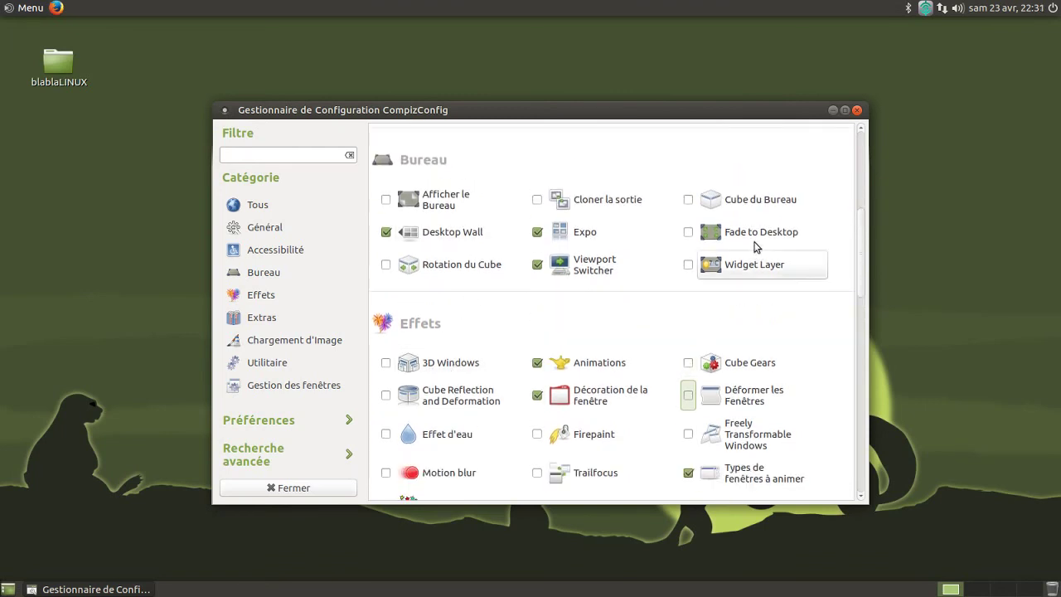
click(742, 201)
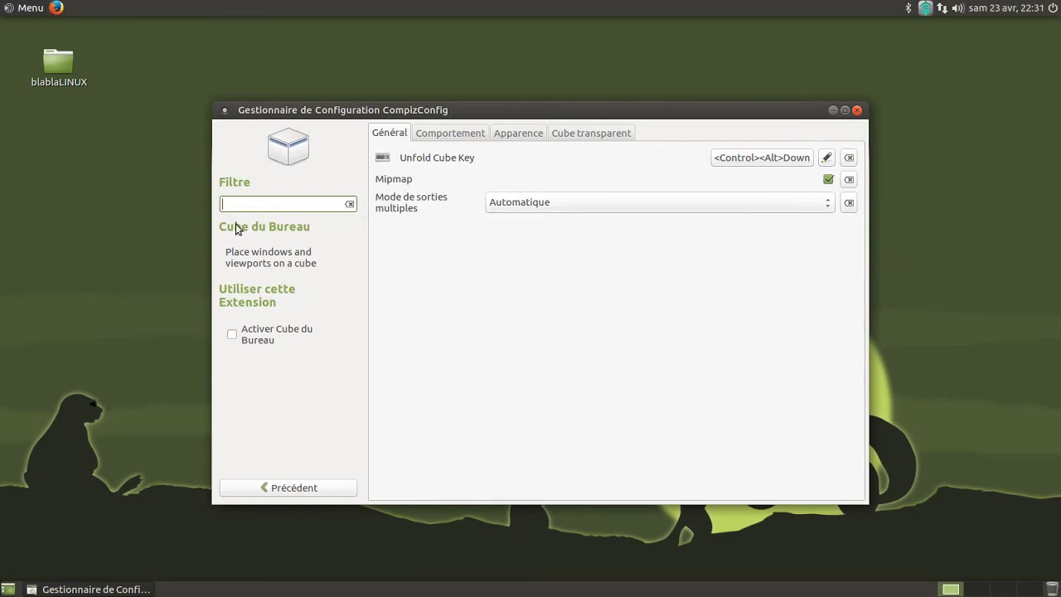
click(297, 488)
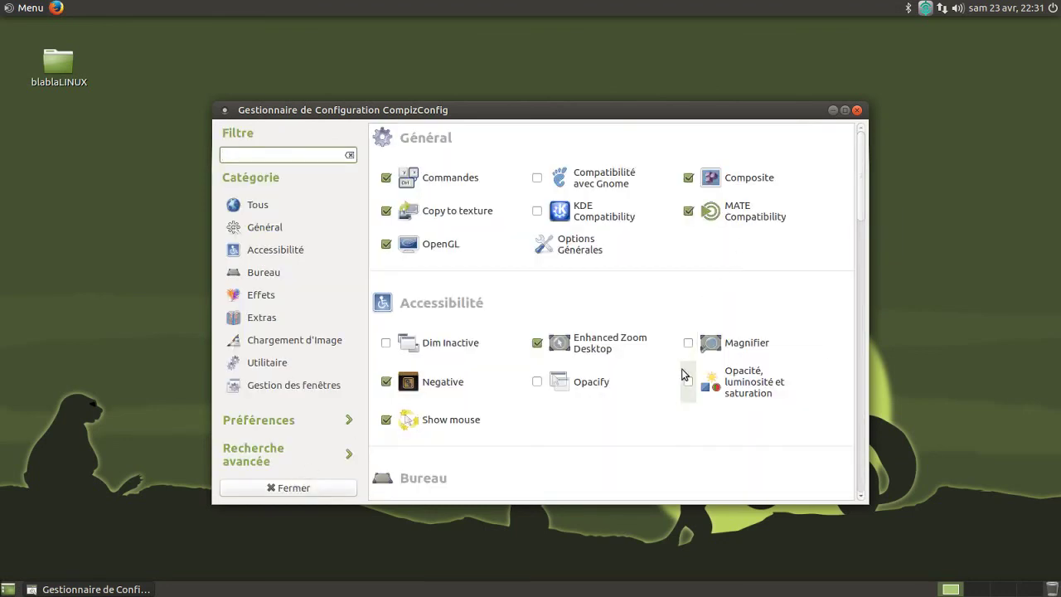
scroll(682, 372, down, 3)
click(689, 336)
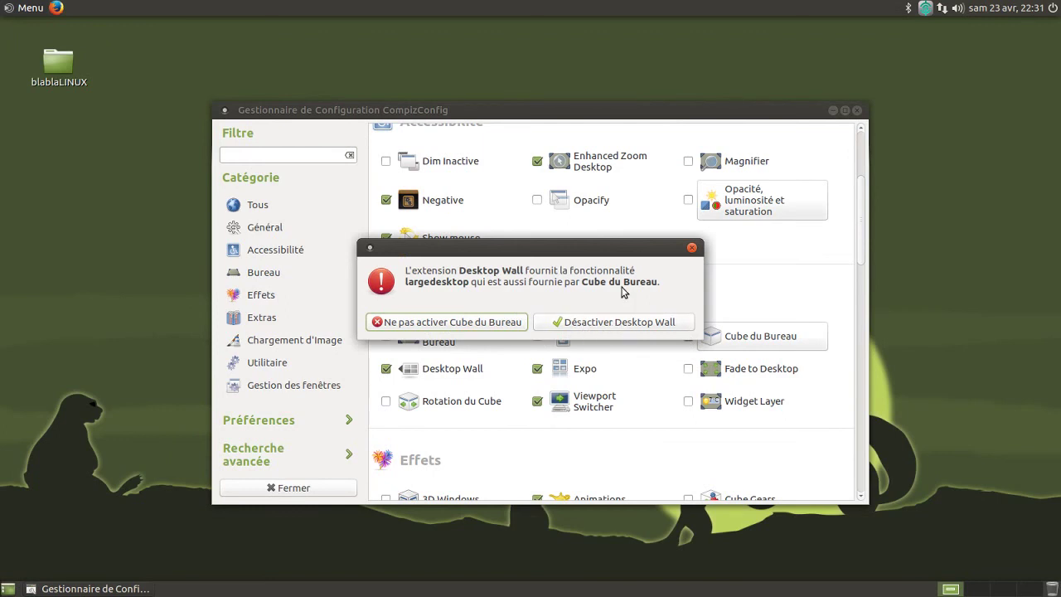
click(691, 247)
Step: Search the applications for "tw" and open MATE Tweak
click(31, 8)
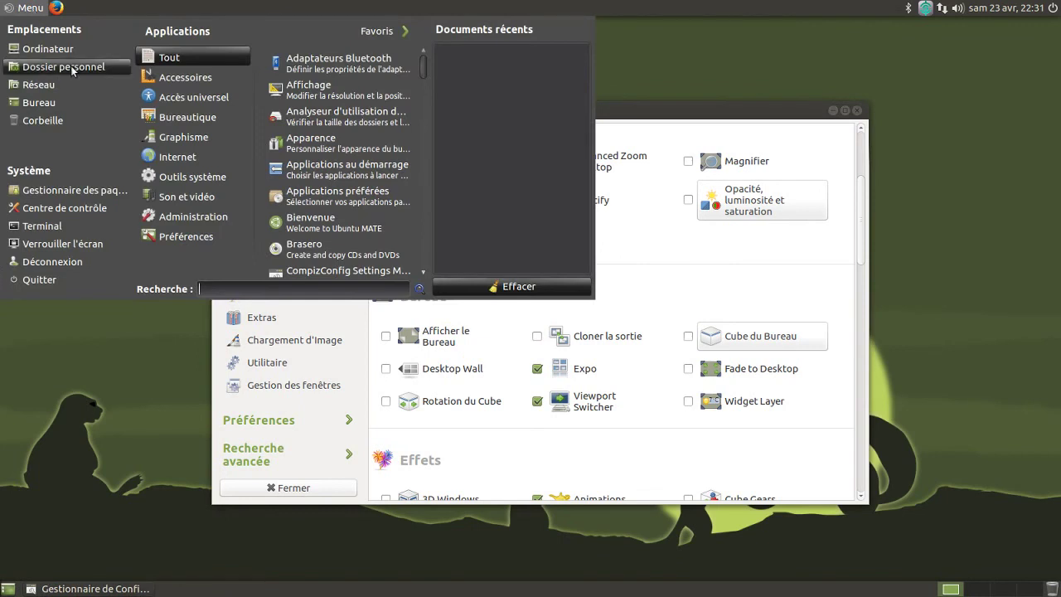
text(mate)
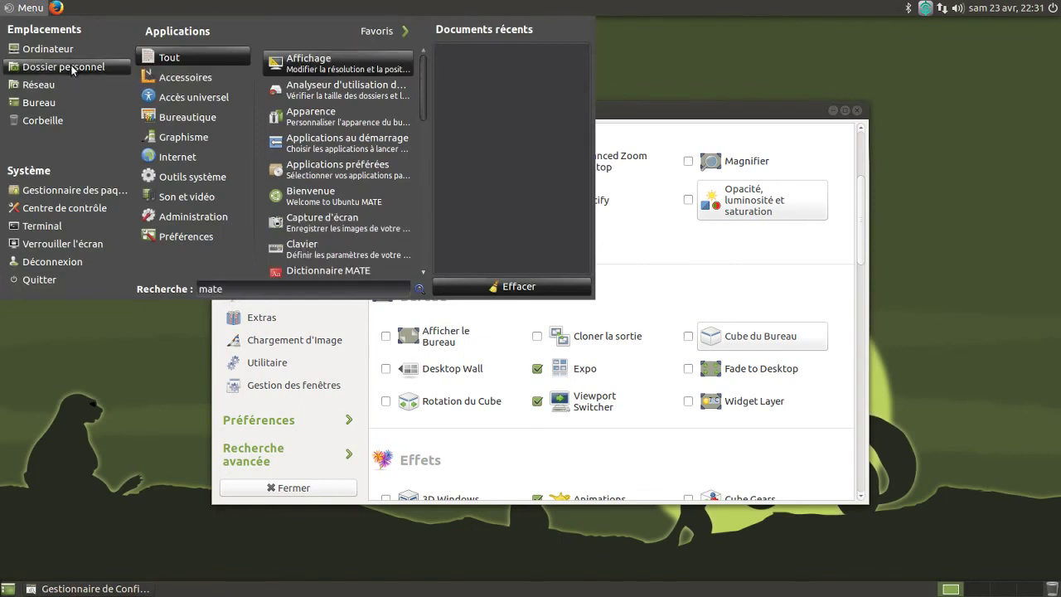
key(BackSpace)
key(BackSpace)
key(BackSpace)
key(BackSpace)
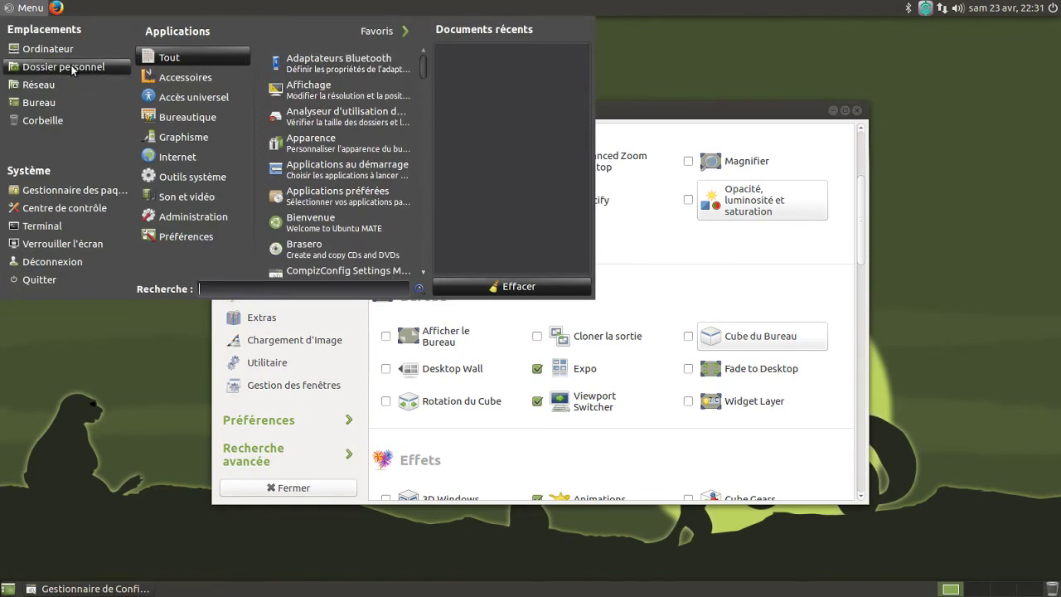
text(tw)
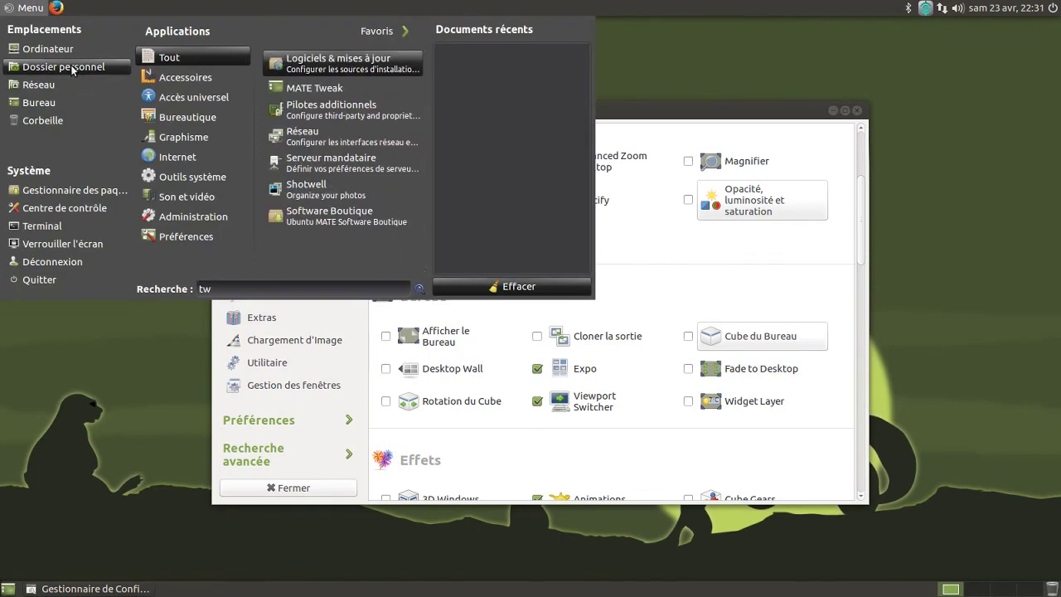
click(308, 90)
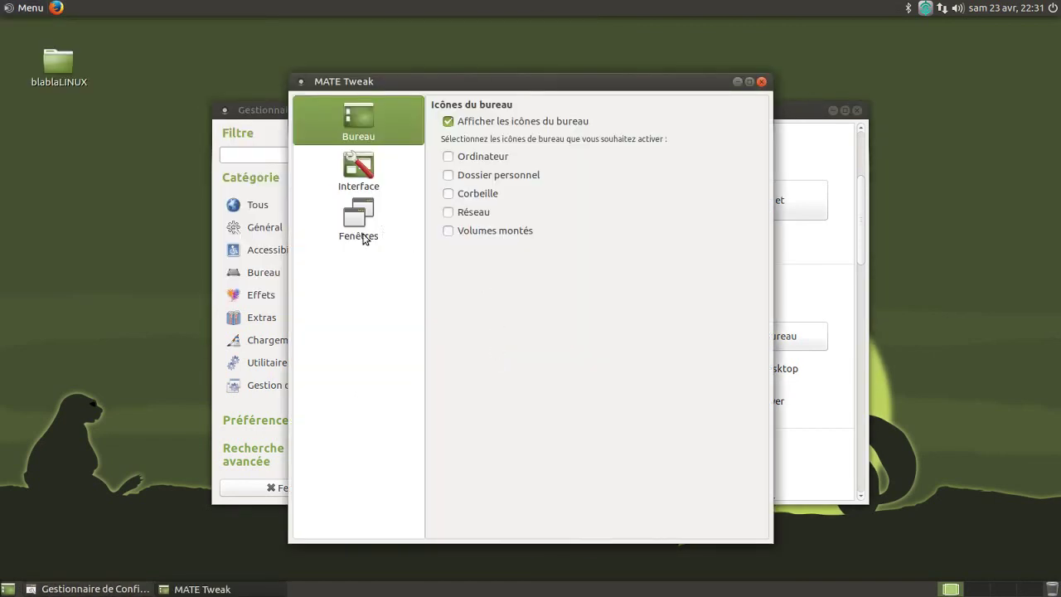
Step: Set the window manager to Compiz (effets de bureau avancés avec accélération graphique), keep it, and close MATE Tweak
click(359, 237)
click(520, 339)
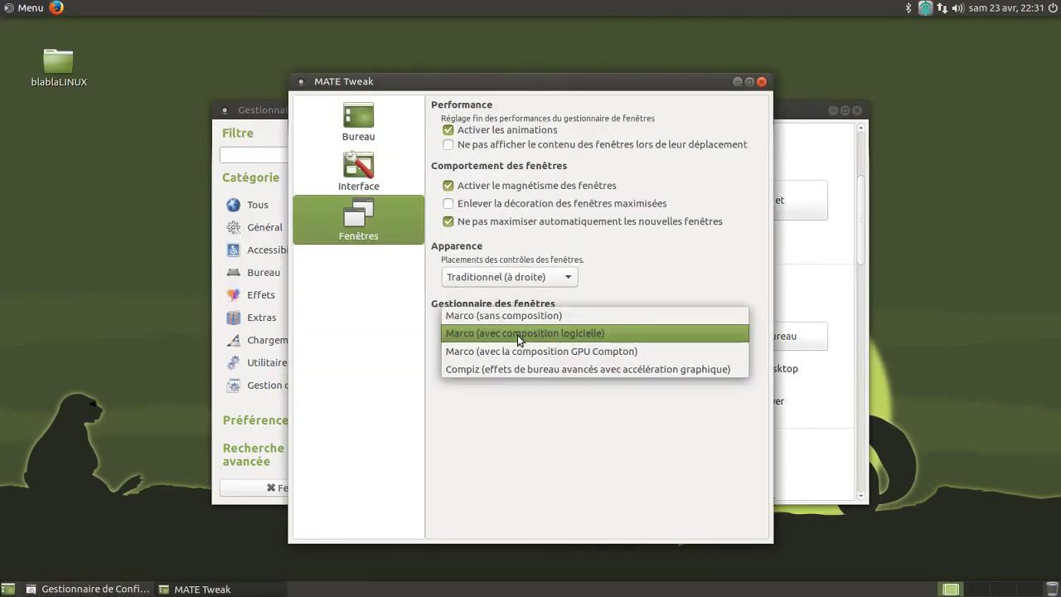
click(527, 365)
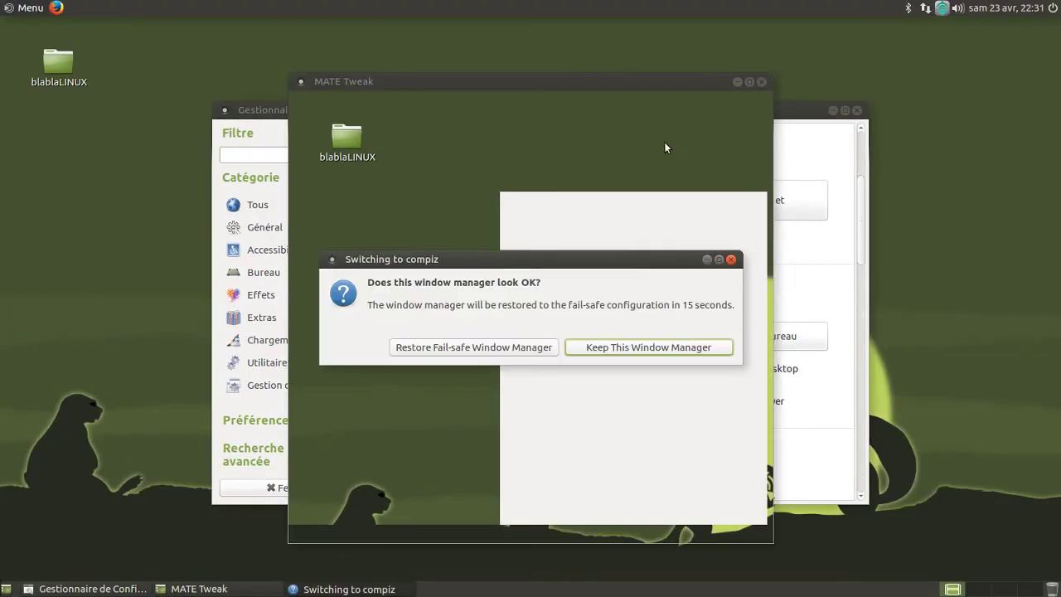
click(616, 350)
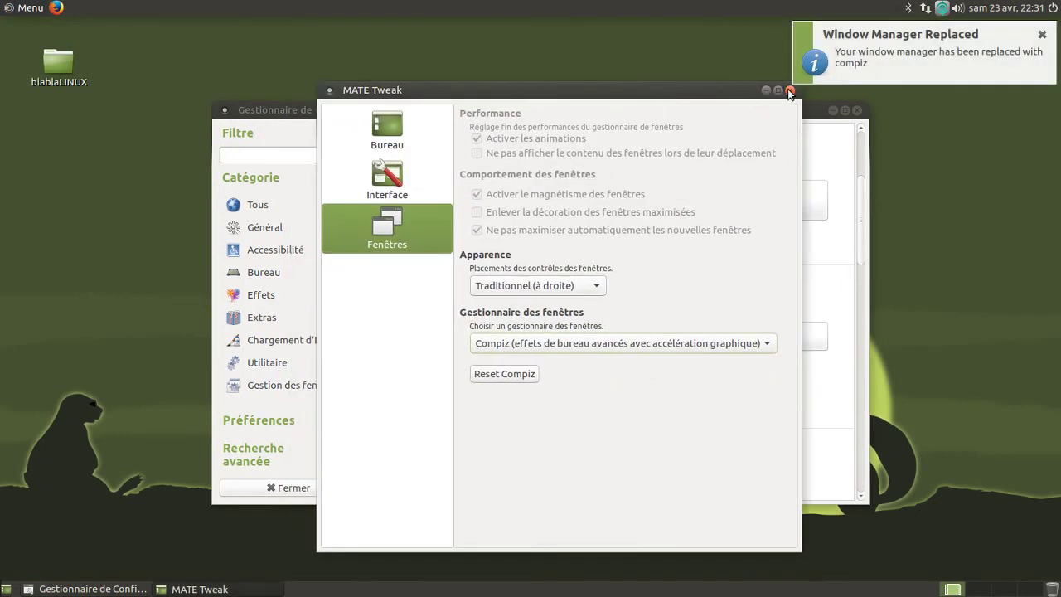
click(789, 90)
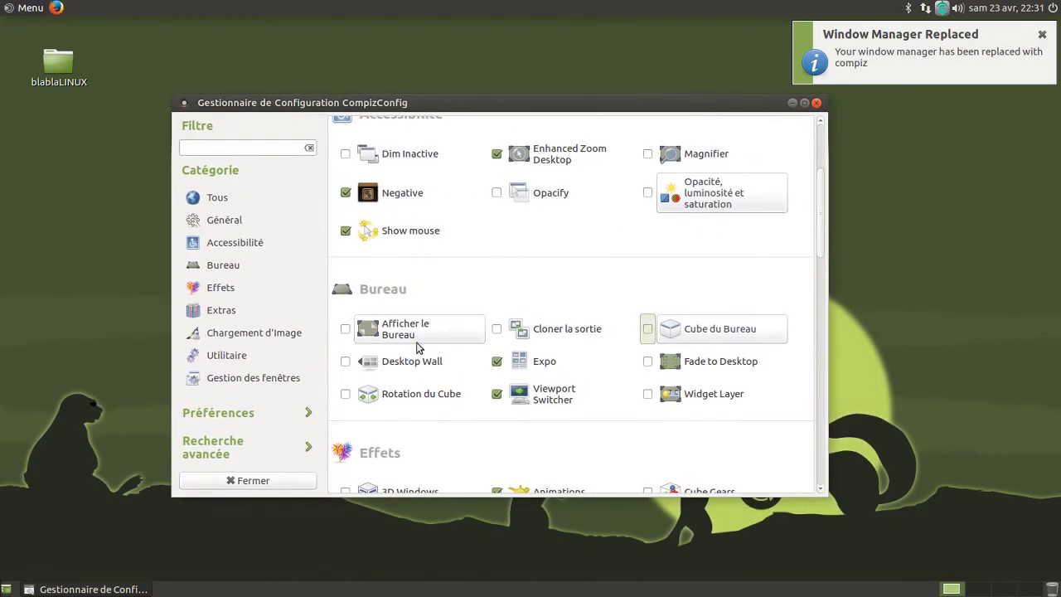
Step: Enable the Déformer les Fenêtres effect under Effets and move the settings window to try it out
scroll(439, 348, down, 3)
scroll(414, 405, down, 4)
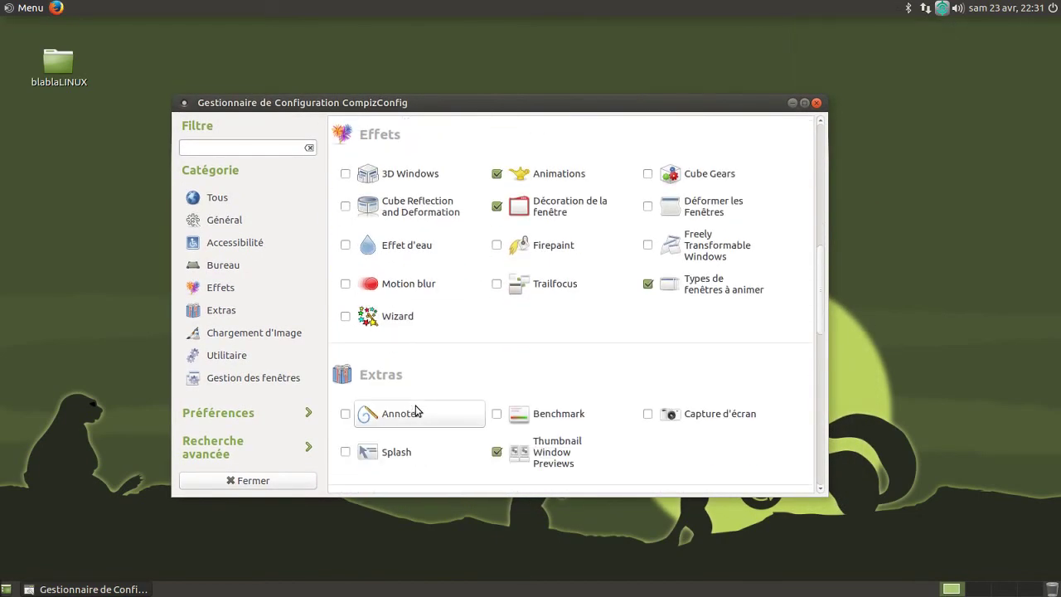
scroll(417, 408, up, 4)
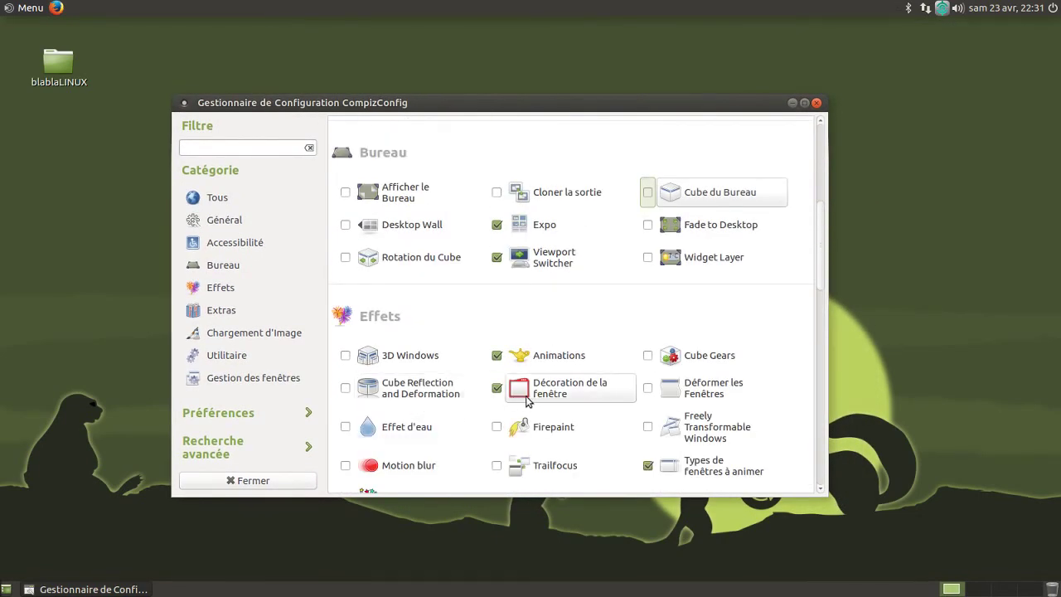
click(647, 388)
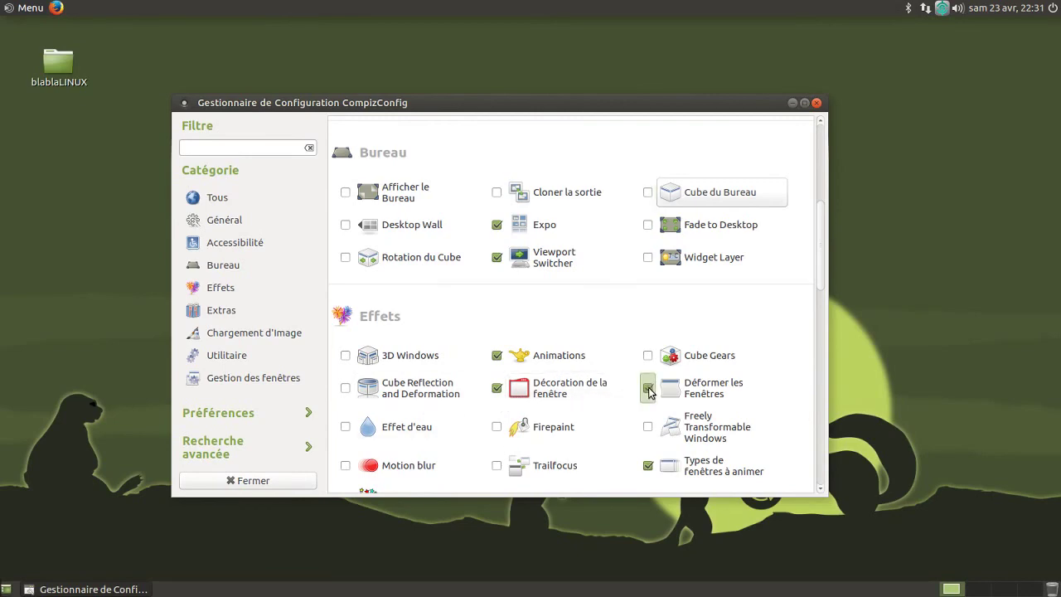
drag(580, 119, 659, 61)
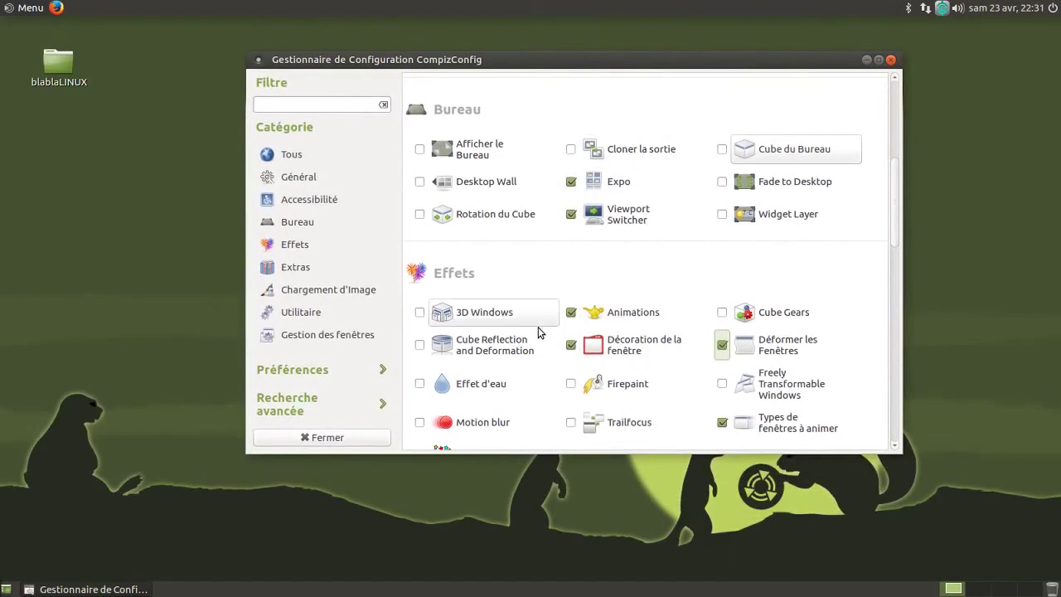
Step: Enable Cube du Bureau under Bureau, try to rotate the desktop and move the settings window
scroll(629, 322, up, 1)
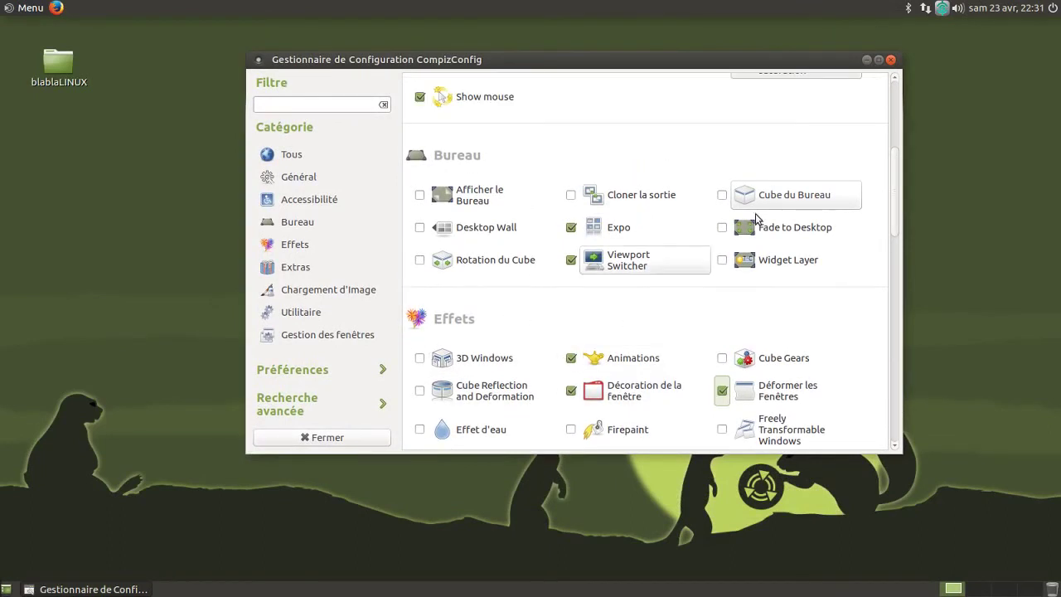
click(722, 195)
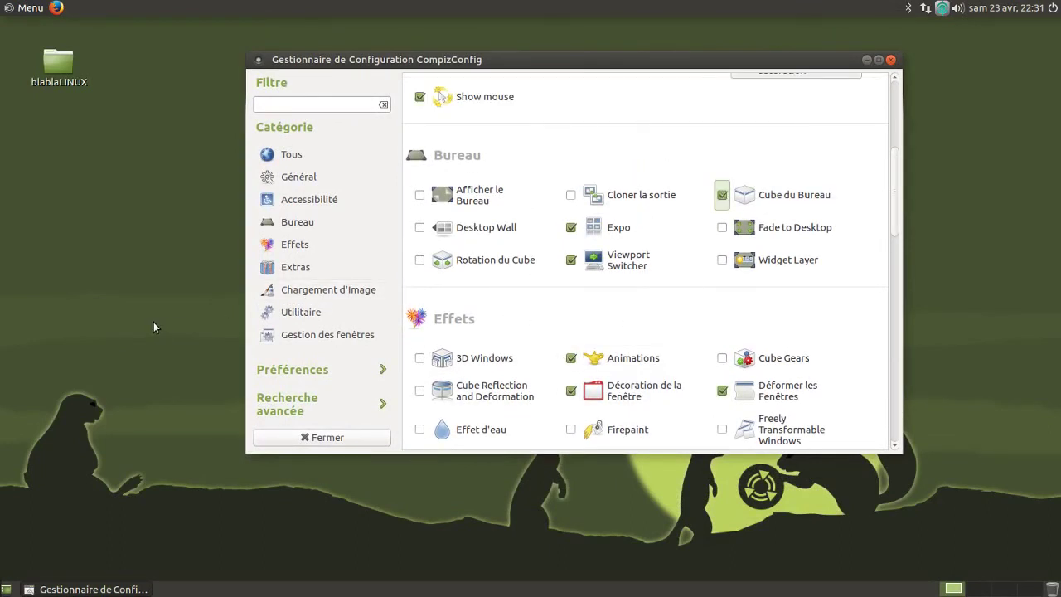
drag(153, 323, 184, 334)
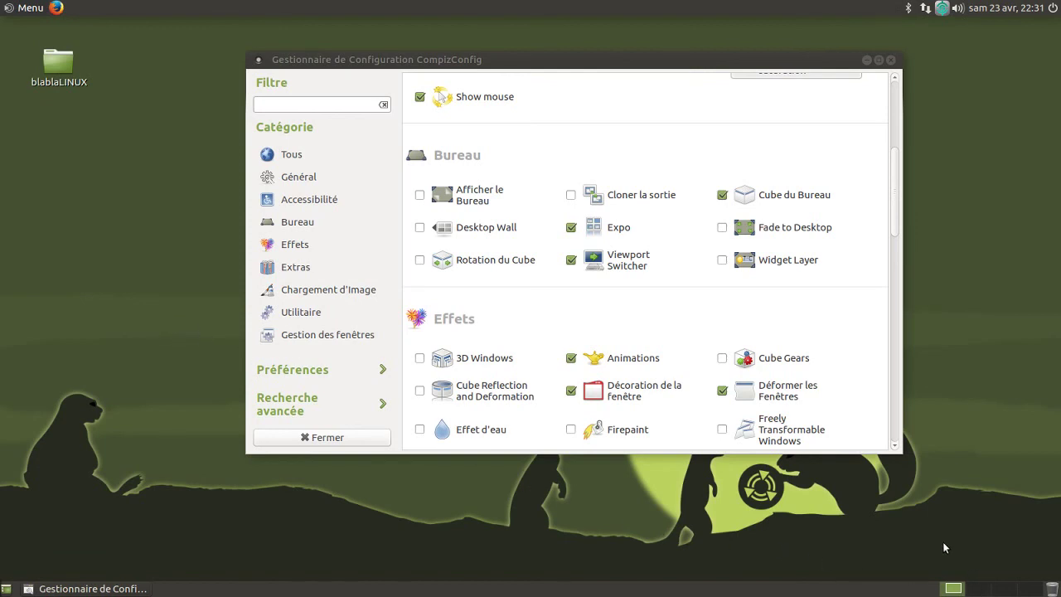
drag(802, 63, 763, 114)
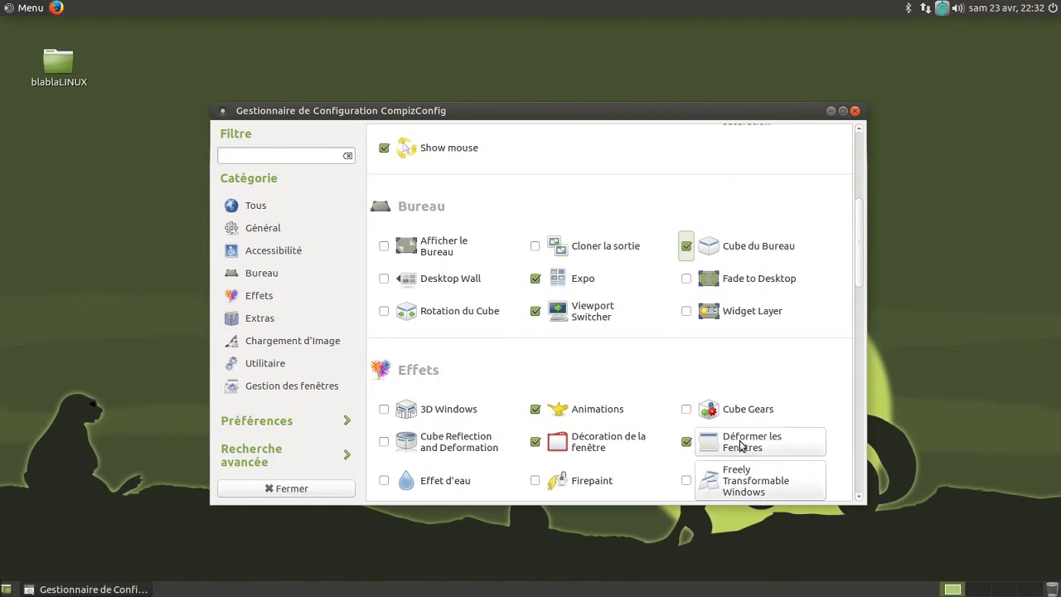
Step: View the Composite, MATE Compatibility and OpenGL settings under Général and return to the extension list
scroll(679, 398, up, 6)
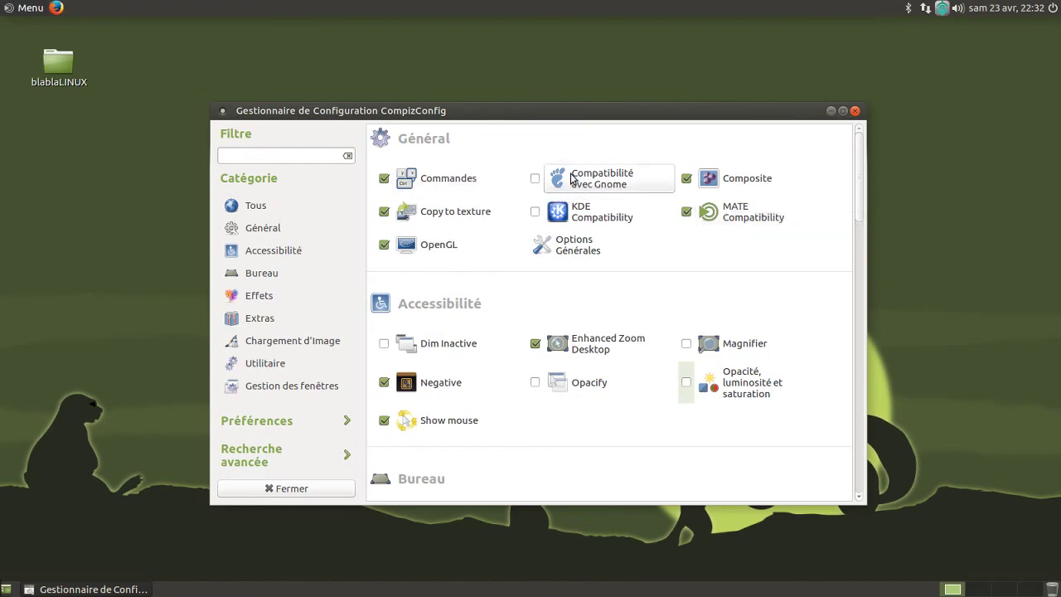
click(740, 186)
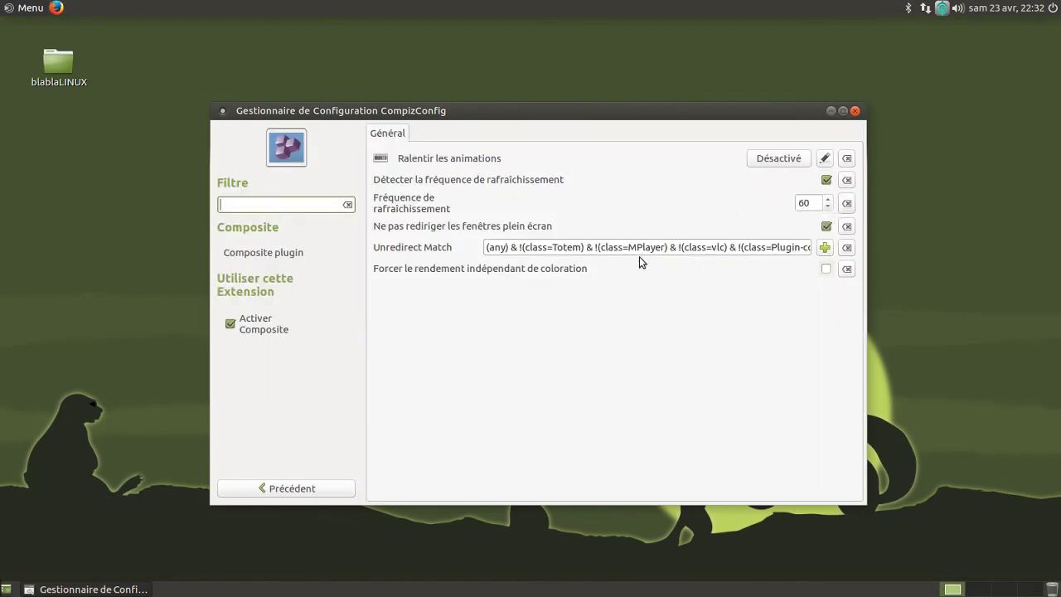
click(326, 487)
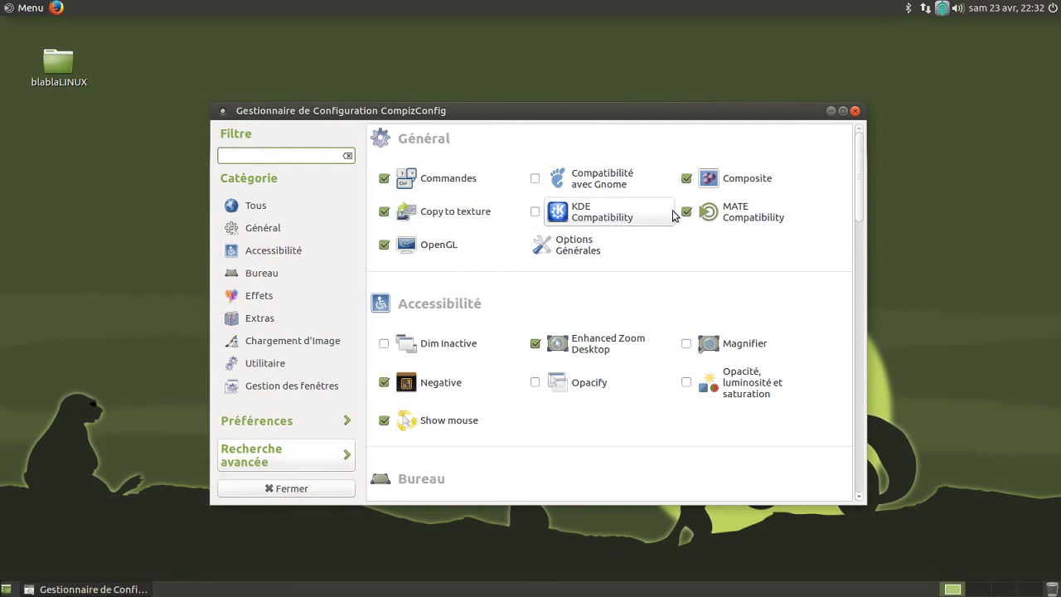
click(727, 213)
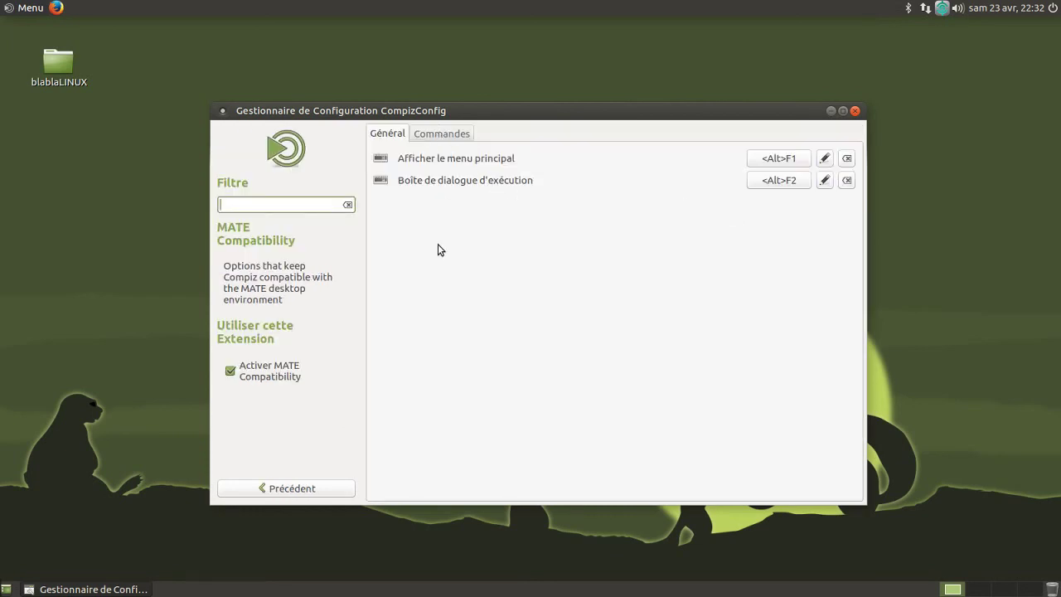
click(334, 487)
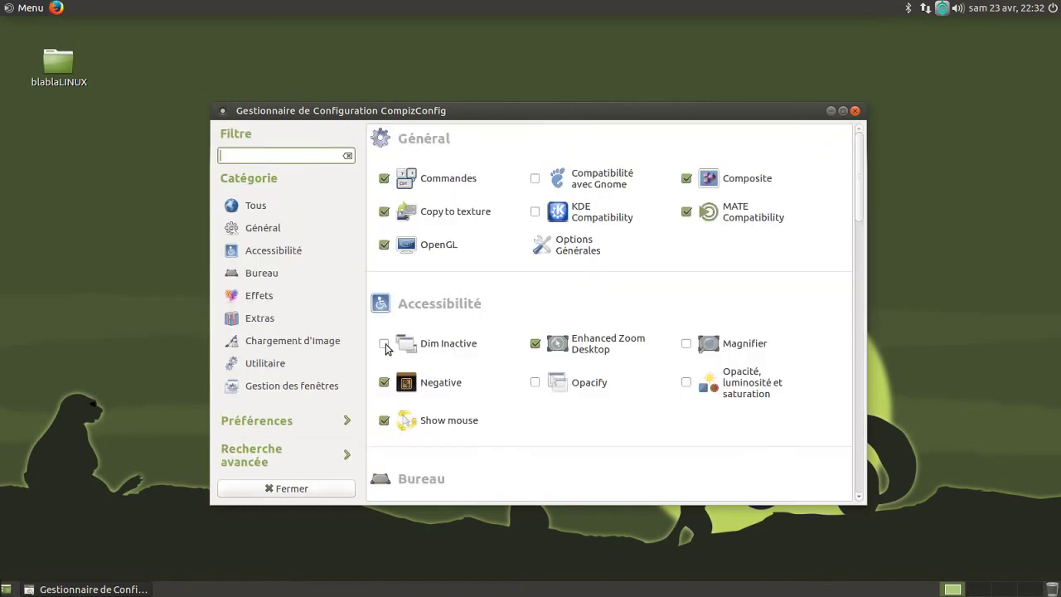
click(433, 249)
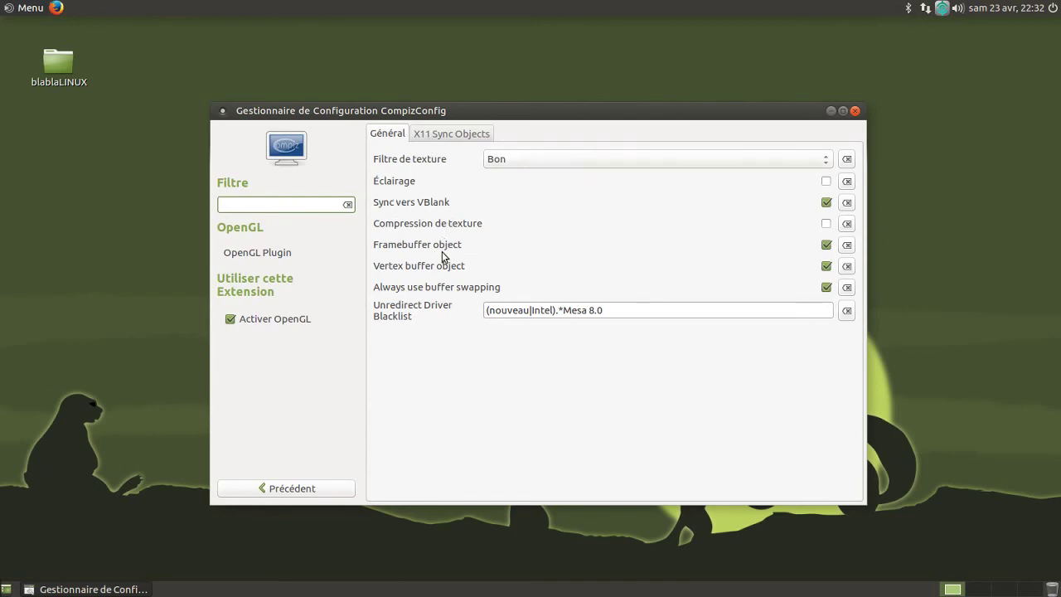
click(307, 487)
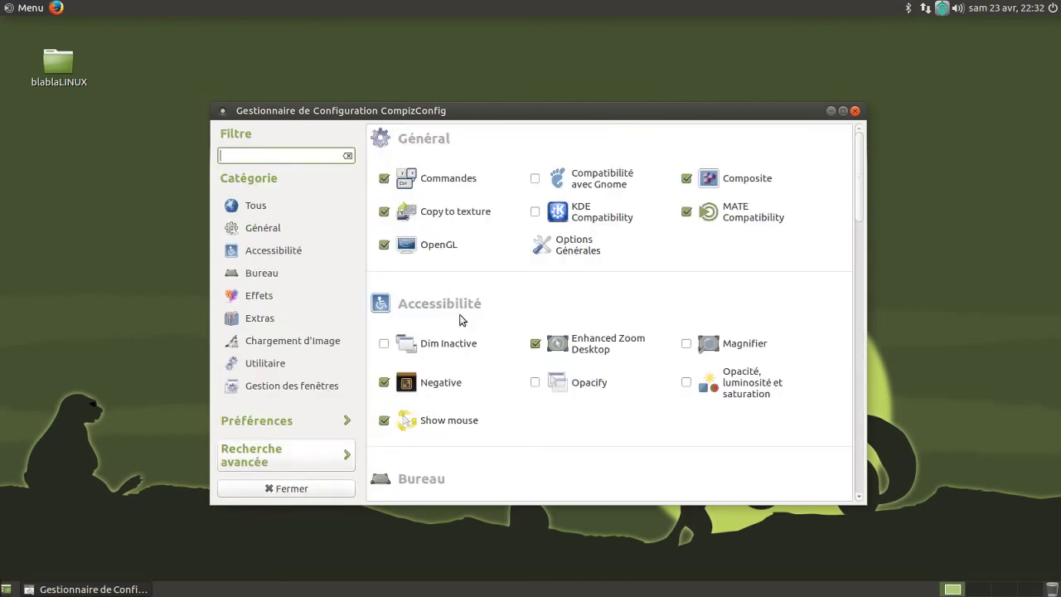
Step: Go through the Options Générales settings, from Général and Paramètres d'affichage to Taille du bureau
click(557, 245)
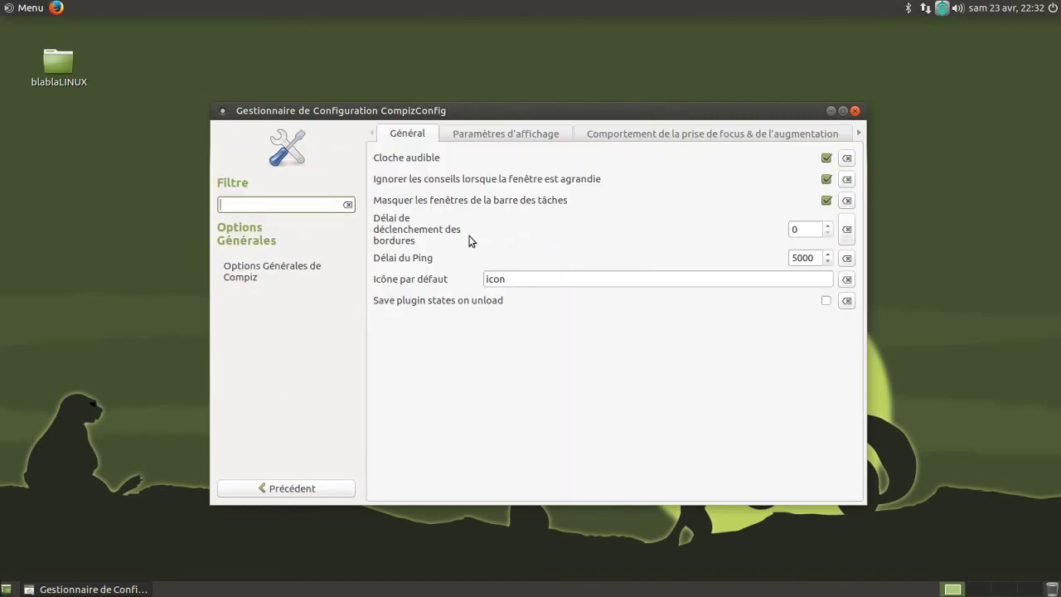
click(503, 135)
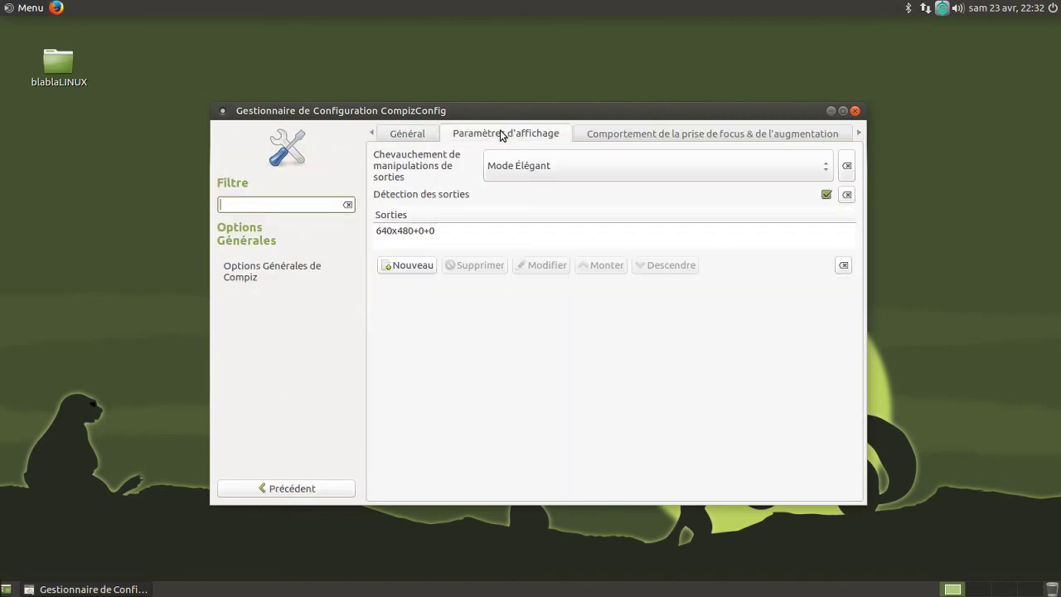
click(420, 136)
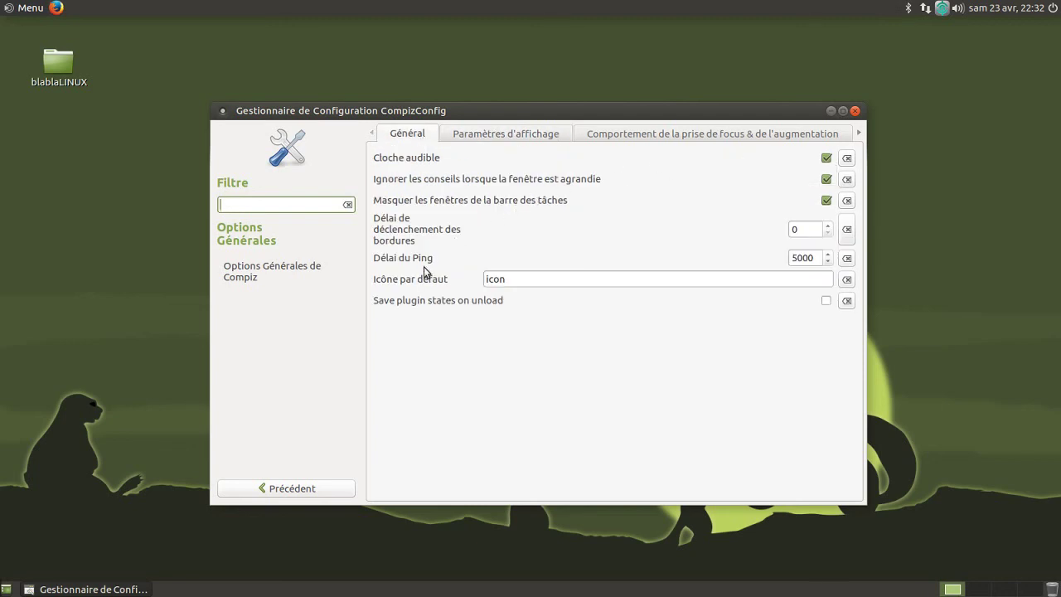
click(678, 132)
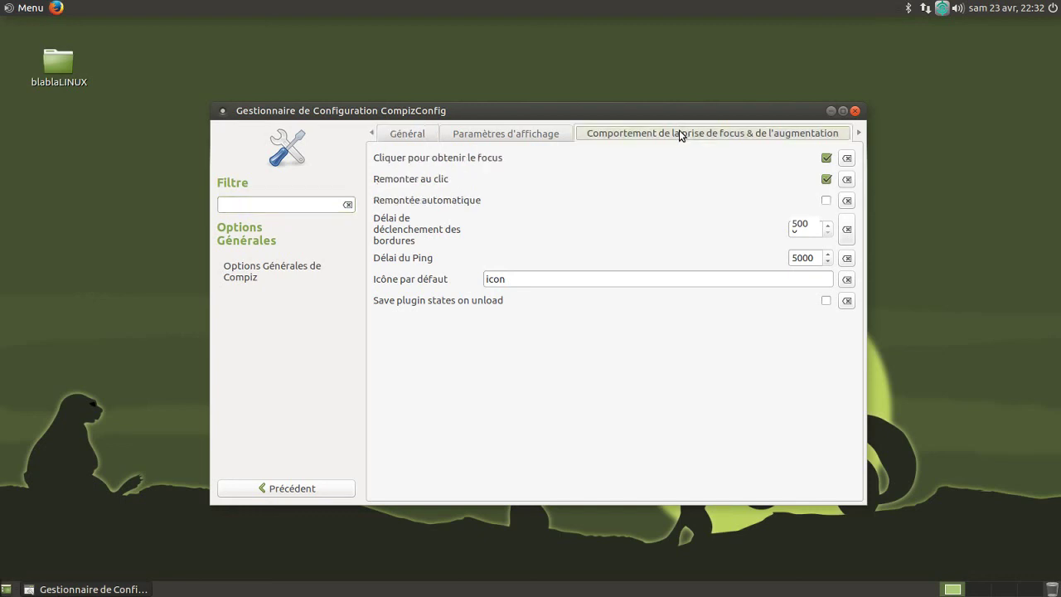
drag(569, 114, 526, 123)
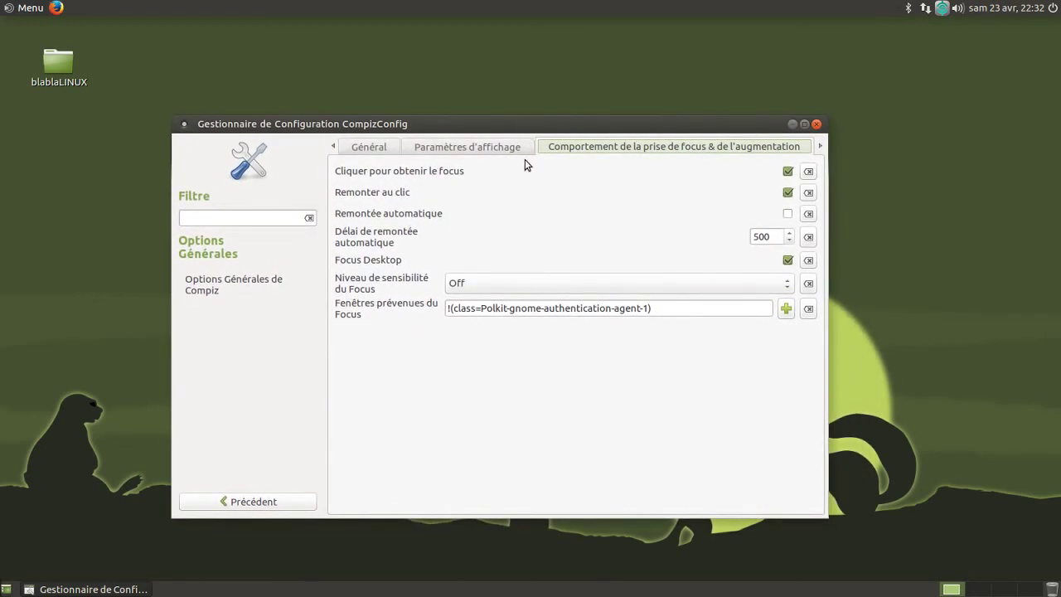
click(822, 149)
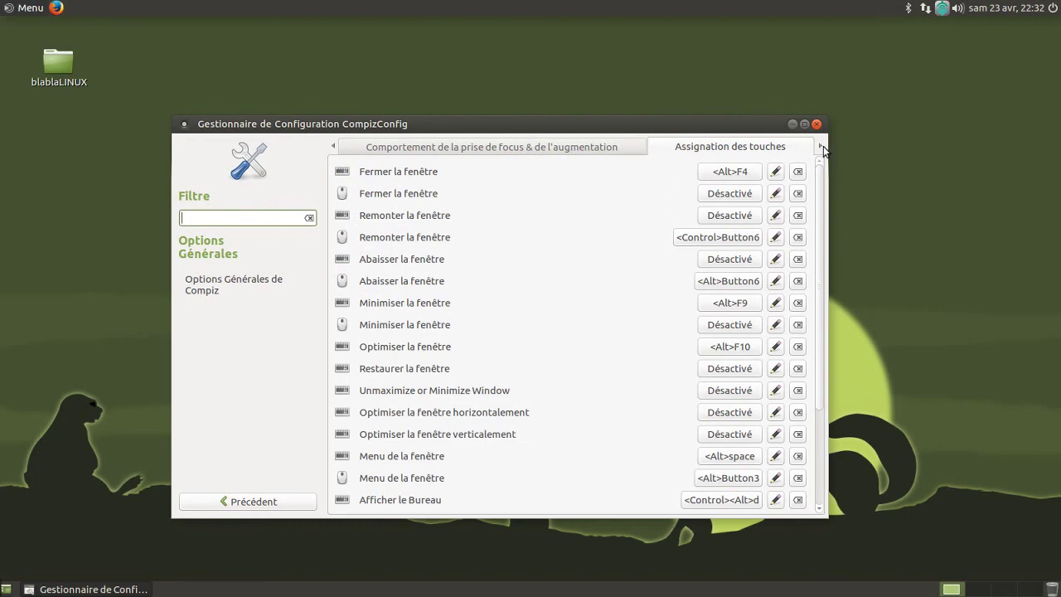
click(823, 147)
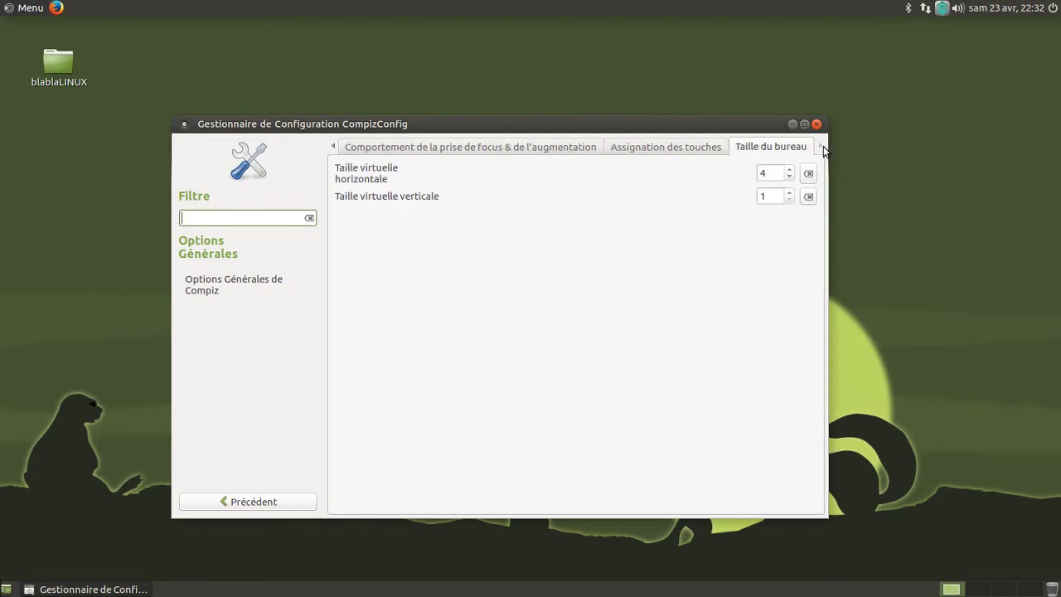
Step: Try a virtual desktop size of 2 horizontally and 2 vertically, and set it back to 4 and 1
click(790, 178)
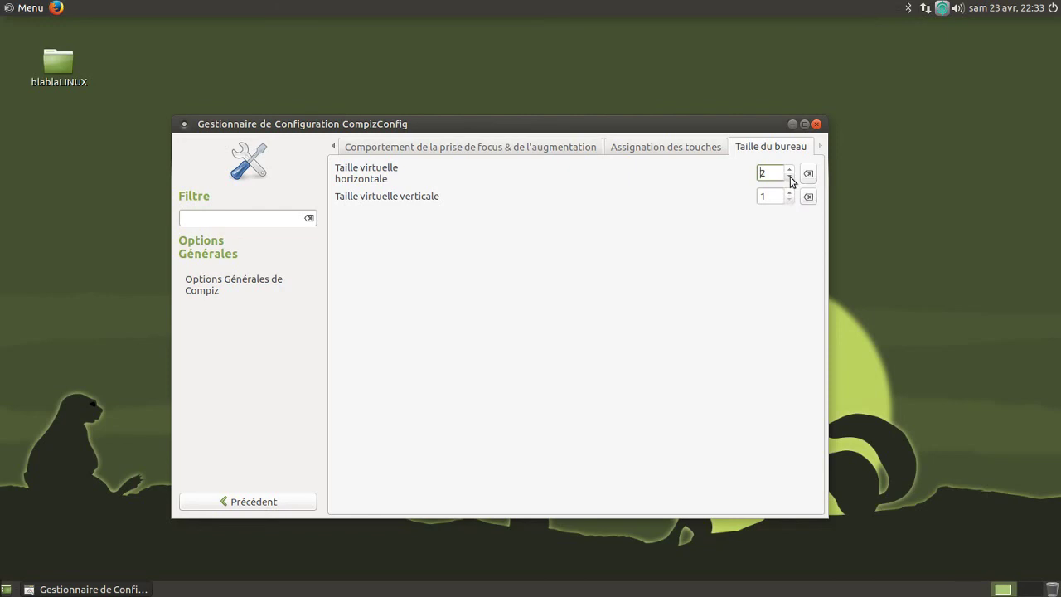
click(789, 193)
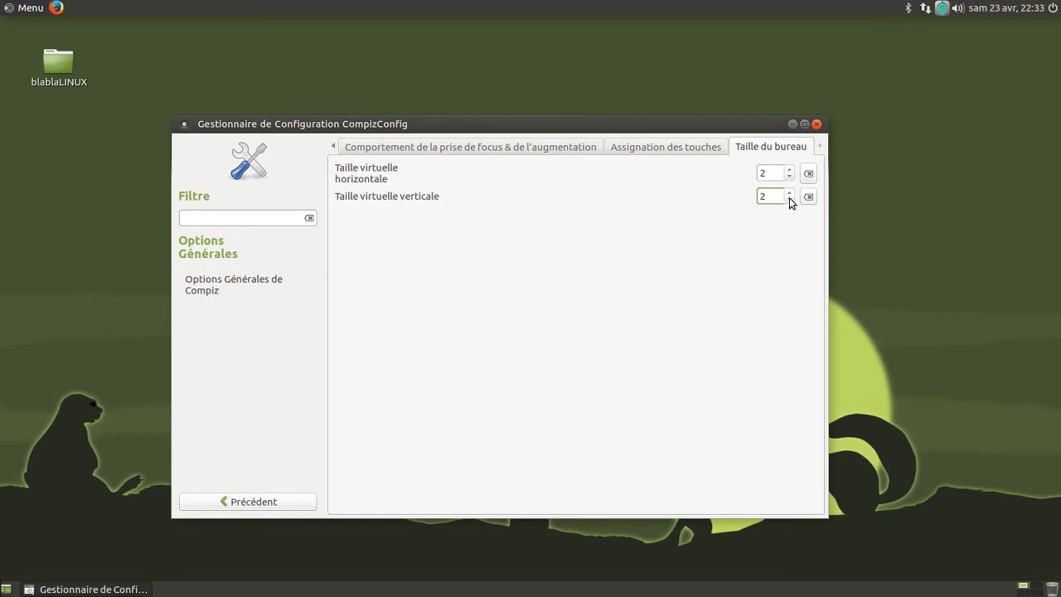
click(789, 200)
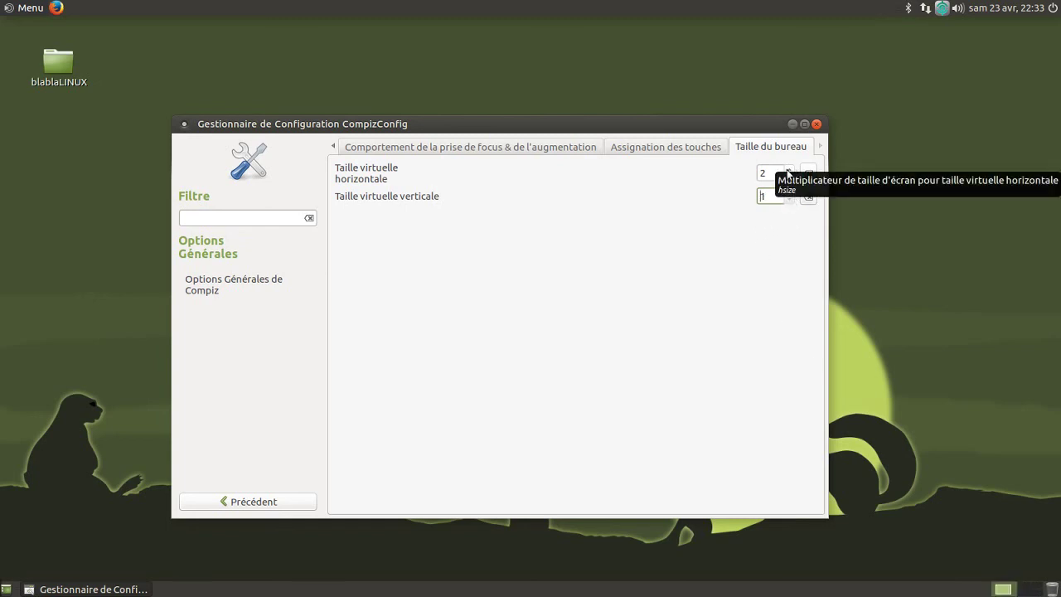
click(789, 170)
click(789, 170)
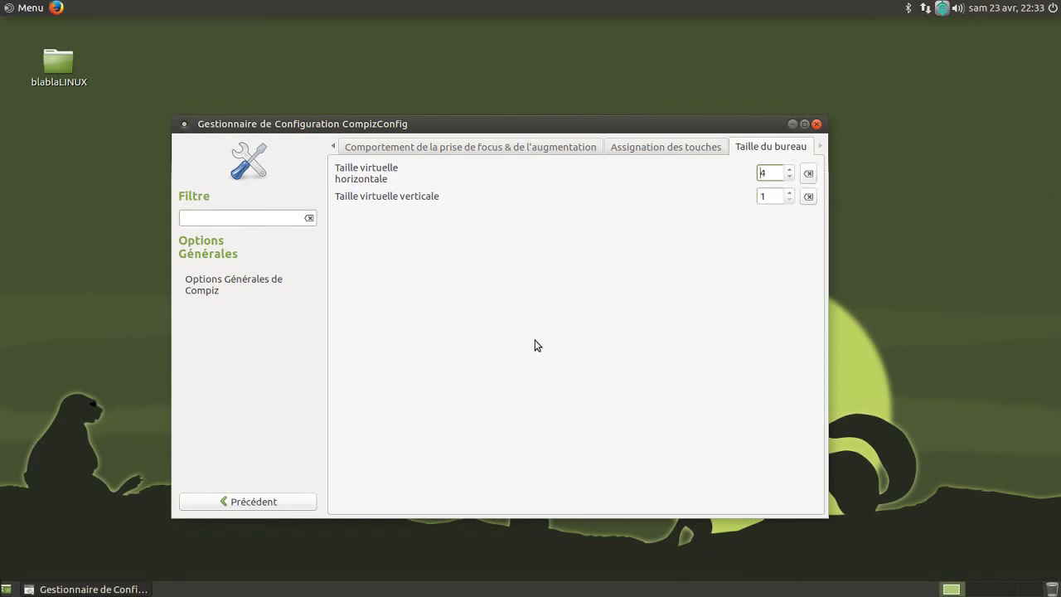
Step: Enable Rotation du Cube under Bureau, resolve its conflict by disabling Switch to Viewport 1, and rotate the desktop cube
click(240, 502)
scroll(392, 433, down, 4)
scroll(424, 398, down, 3)
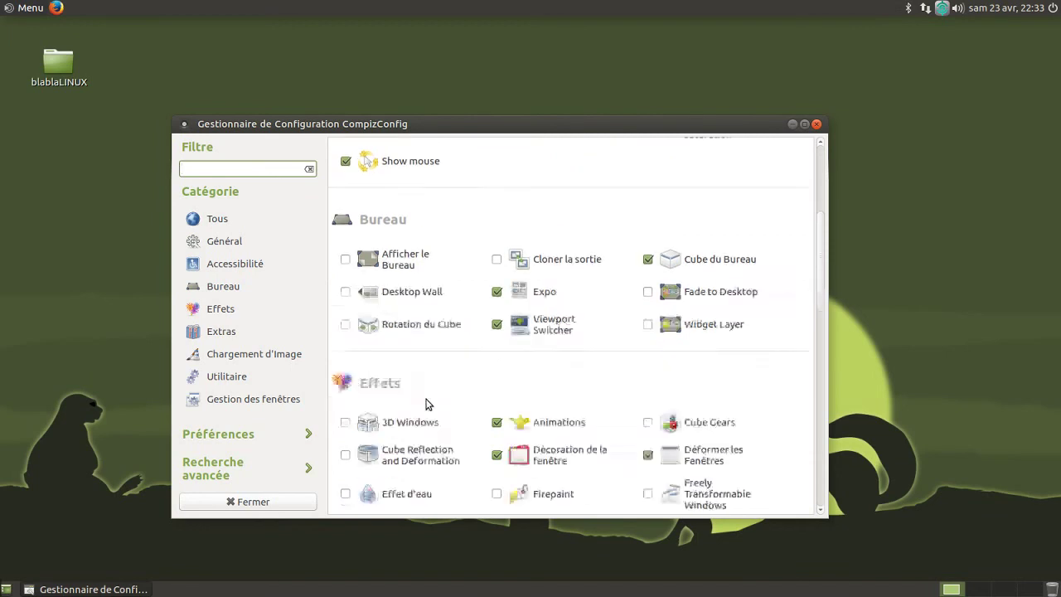
scroll(435, 427, down, 2)
scroll(435, 427, up, 3)
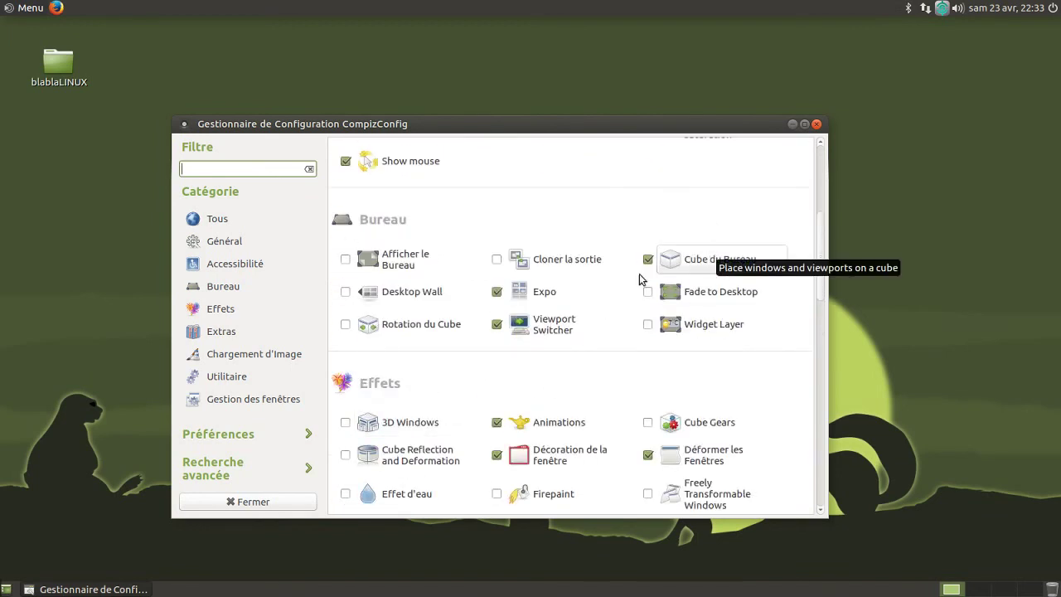
click(345, 324)
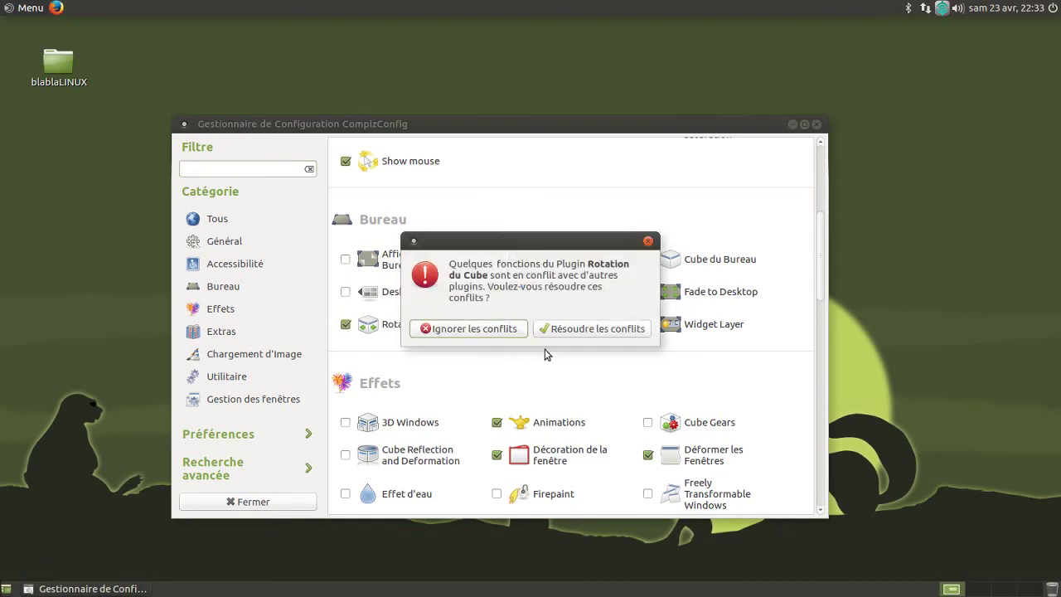
click(570, 330)
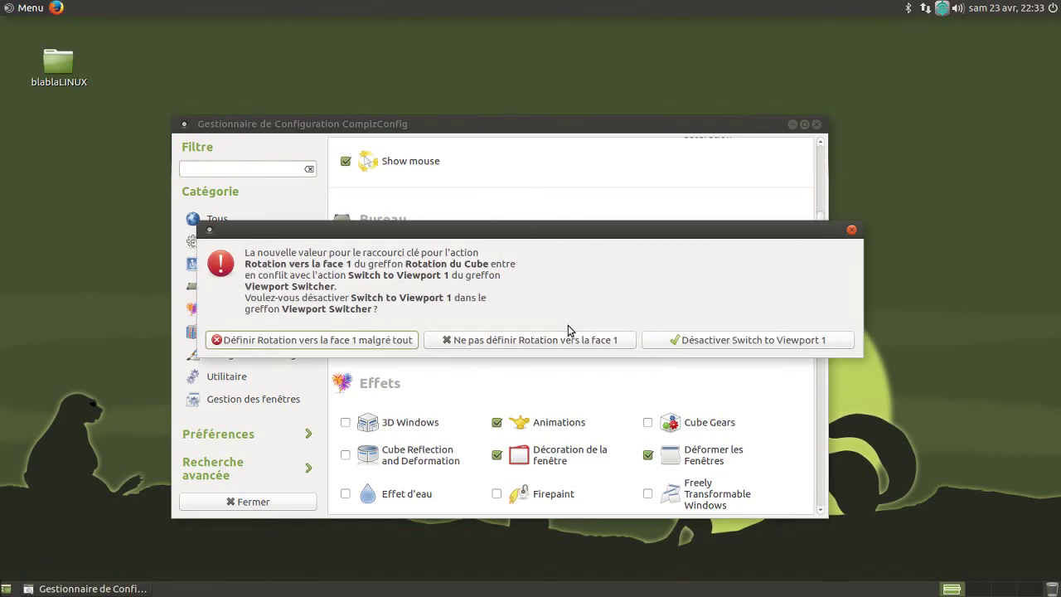
click(700, 342)
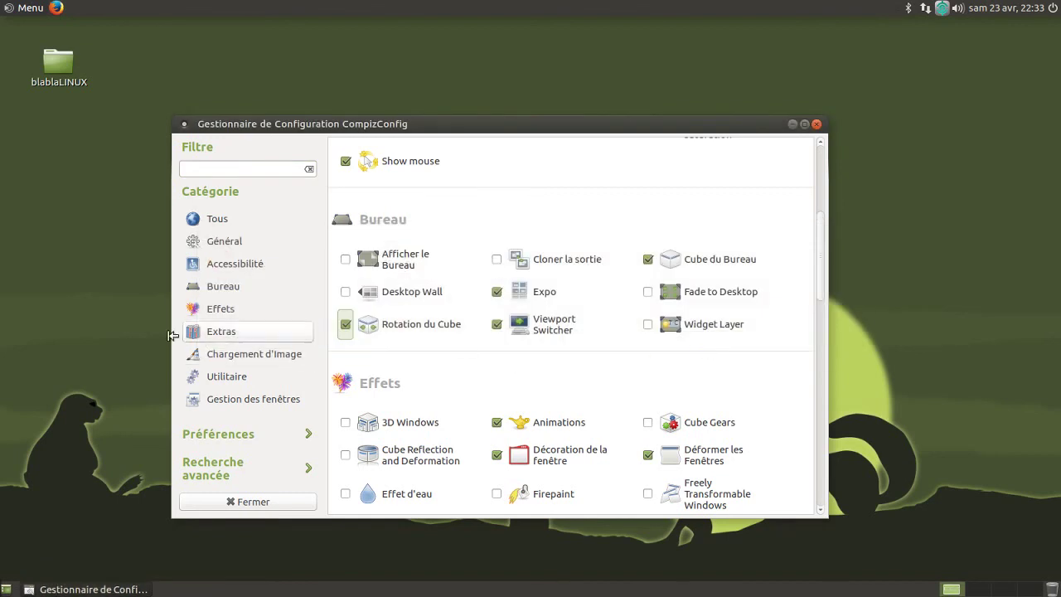
key(ctrl+alt+Left)
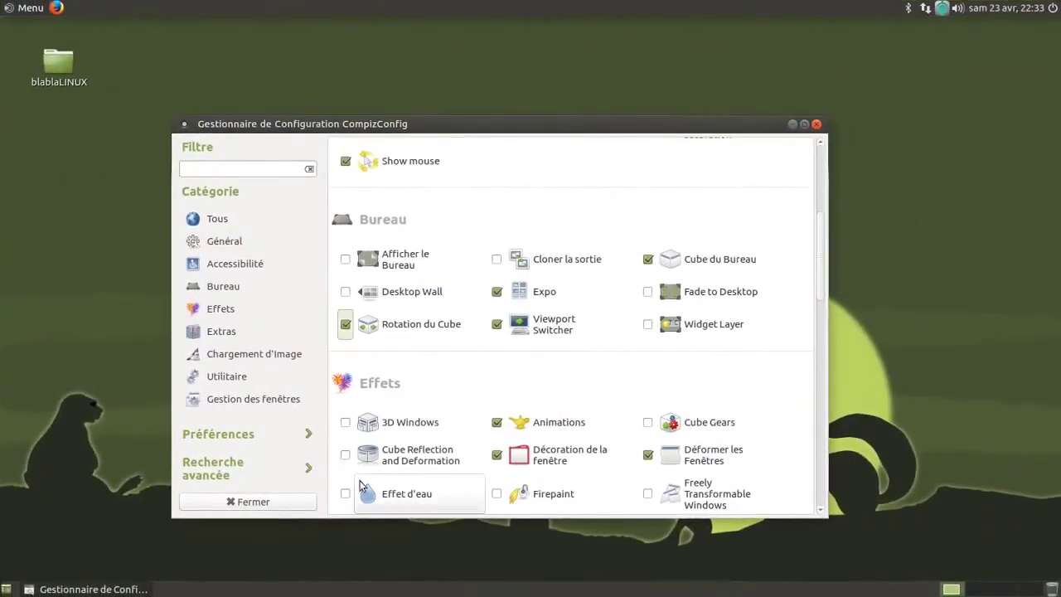
Step: Enable the 3D Windows effect under Effets and rotate the cube both ways to try it out
click(341, 422)
key(ctrl+alt+Left)
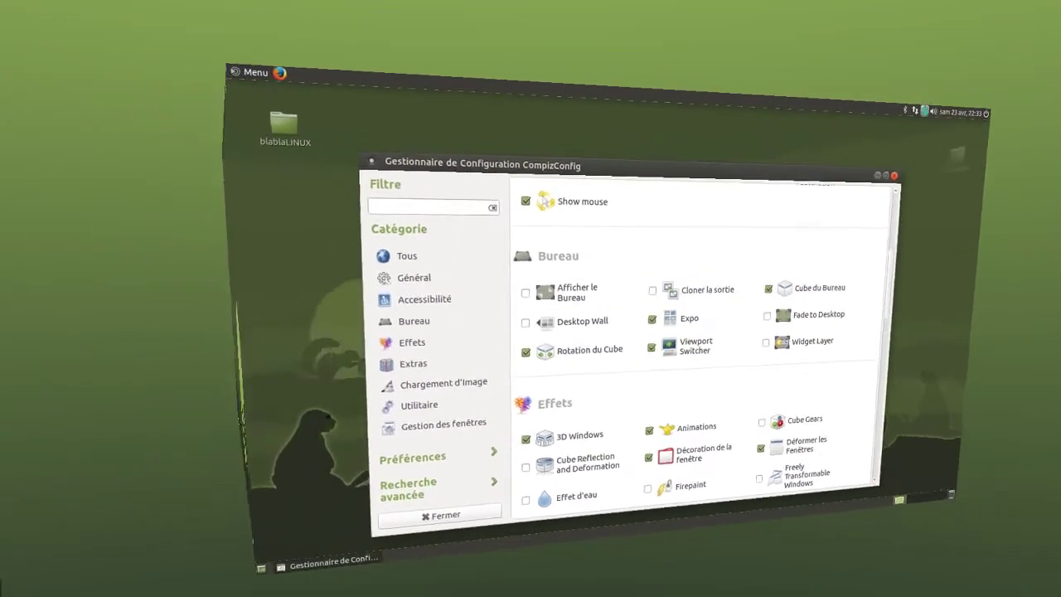
key(ctrl+alt+Right)
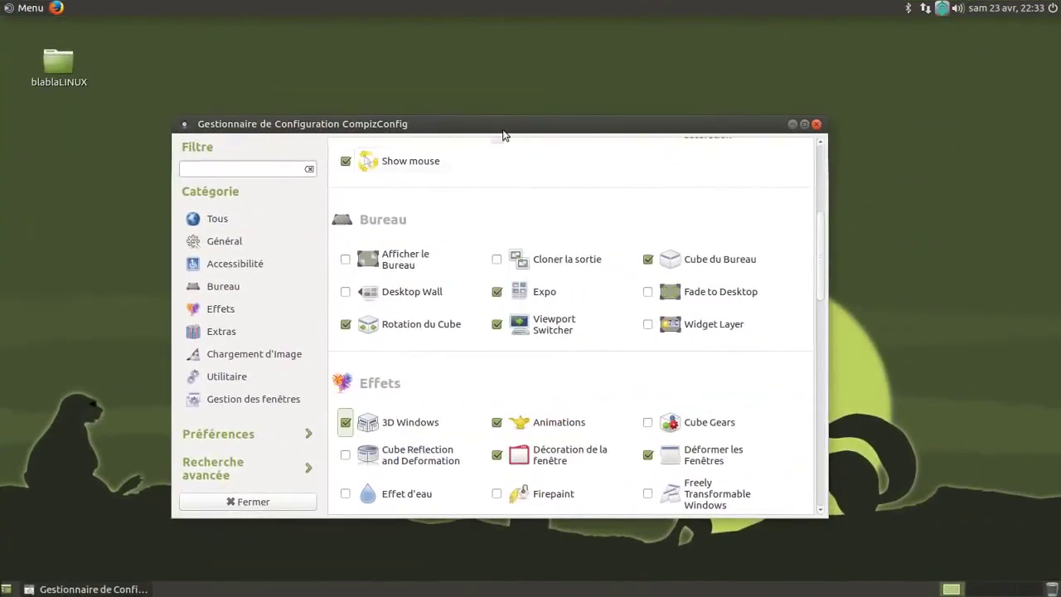
Step: Move the settings window partly past the desktop edge, rotate the cube to view it, and bring the window back
drag(504, 134, 68, 188)
key(ctrl+alt+Left)
key(ctrl+alt+Left)
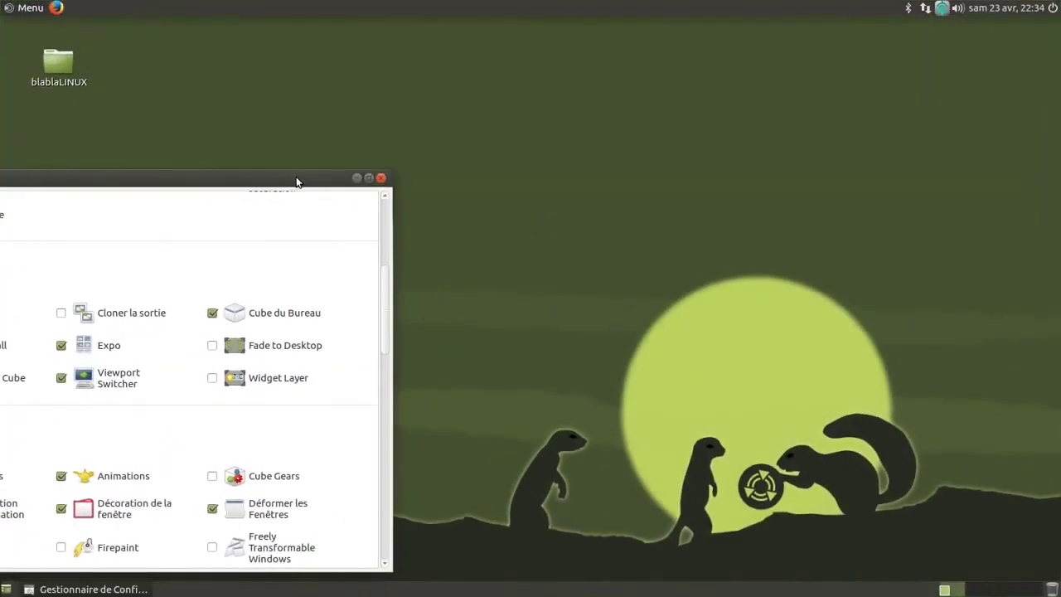
drag(297, 181, 845, 101)
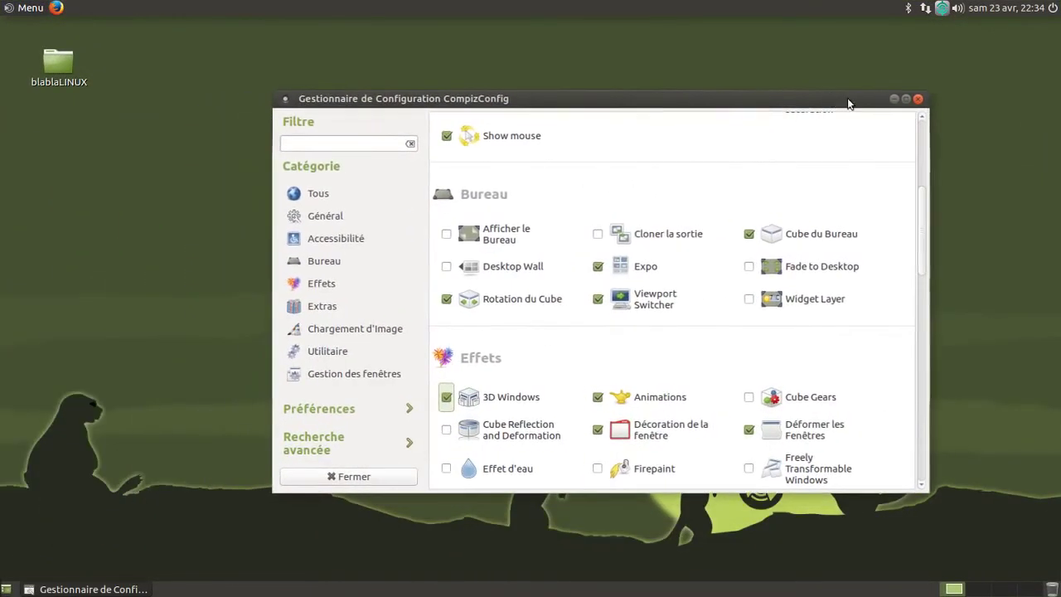
Step: Close the Compiz settings manager, search the applications for "tw" and open MATE Tweak
click(918, 99)
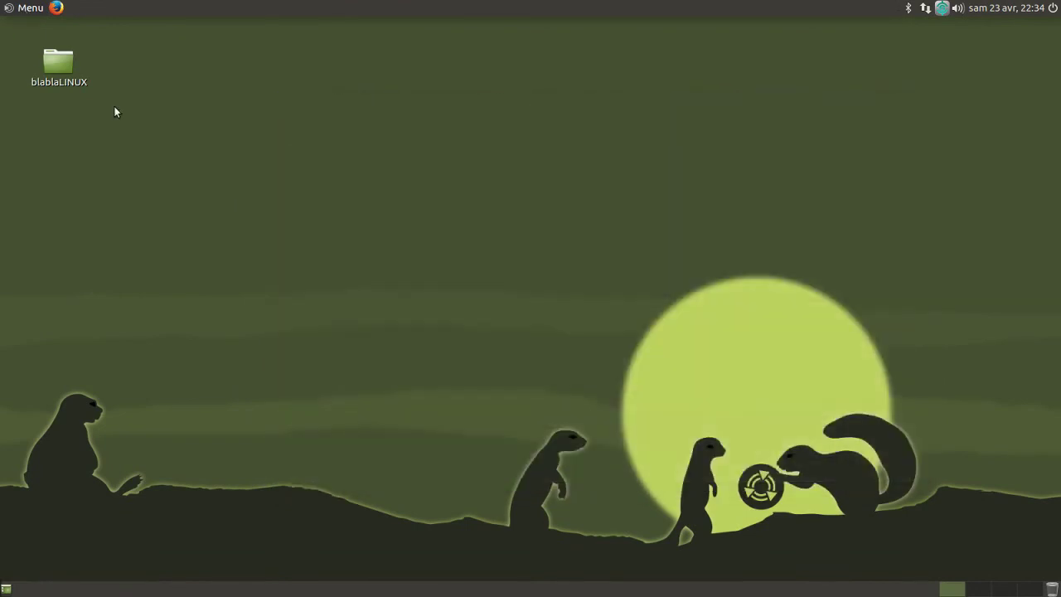
click(28, 8)
text(tw)
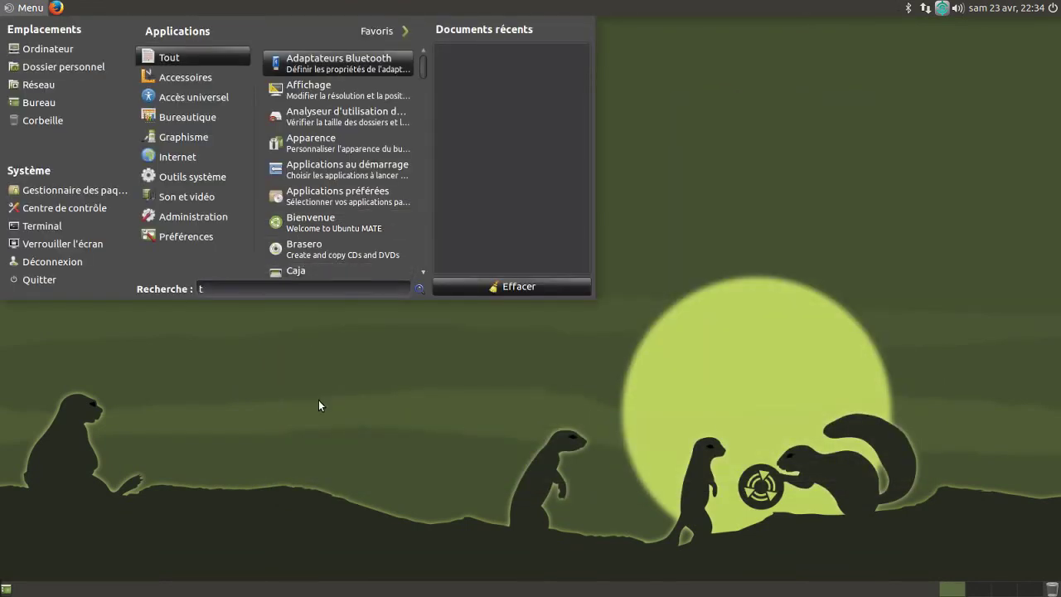
click(339, 89)
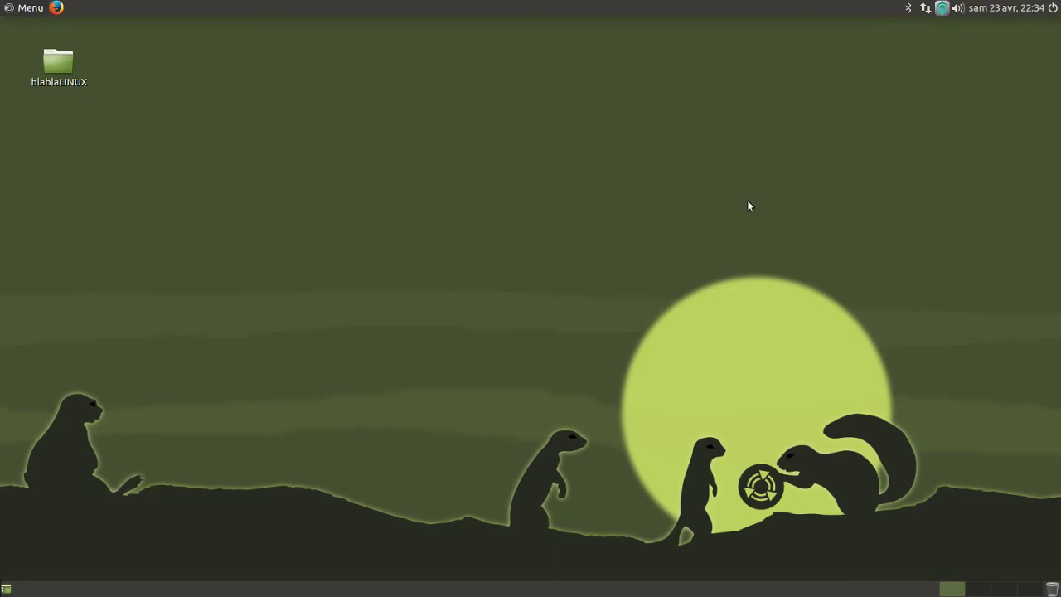
Step: Leave the virtual machine's full-screen mode and close it with Éteindre la machine, choosing to restore the snapshot fresh_install_+_additions_VB
key(ctrl+f)
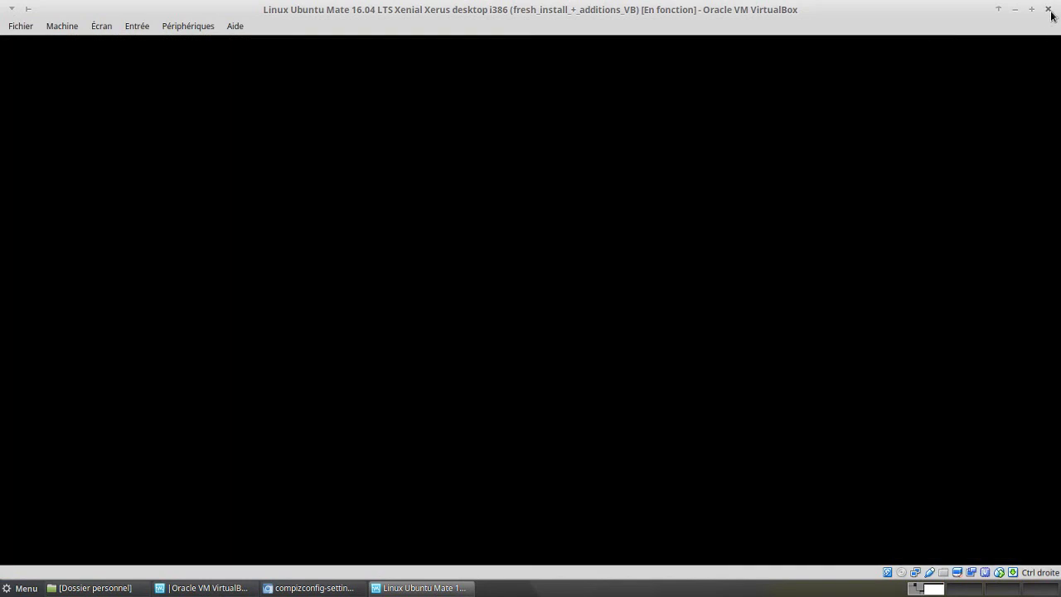
click(1048, 10)
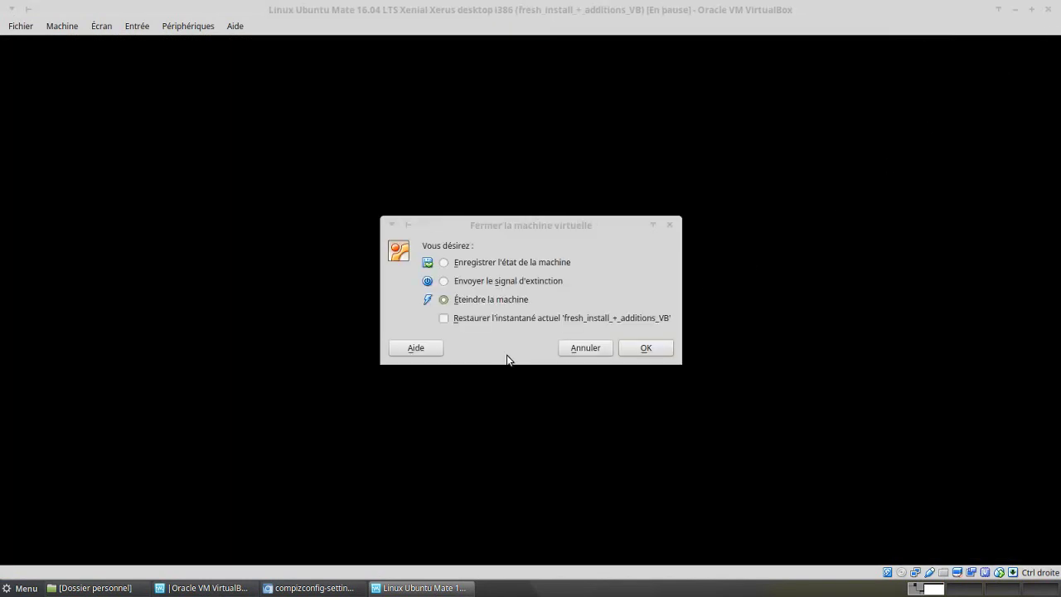
click(650, 322)
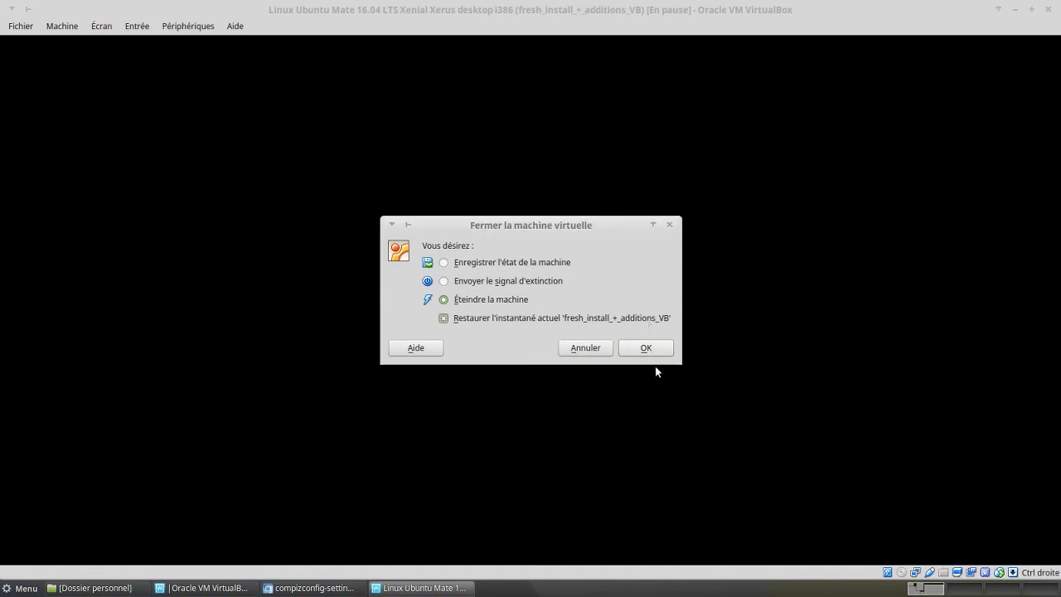